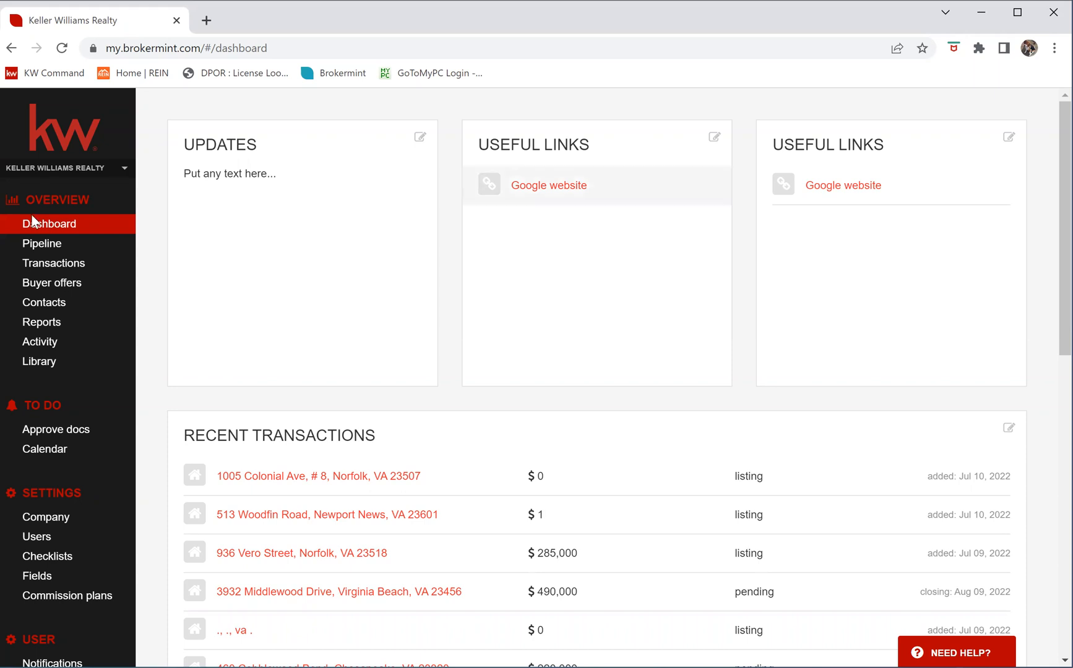
# Go to the Transactions list and begin a new transaction
pyautogui.click(69, 270)
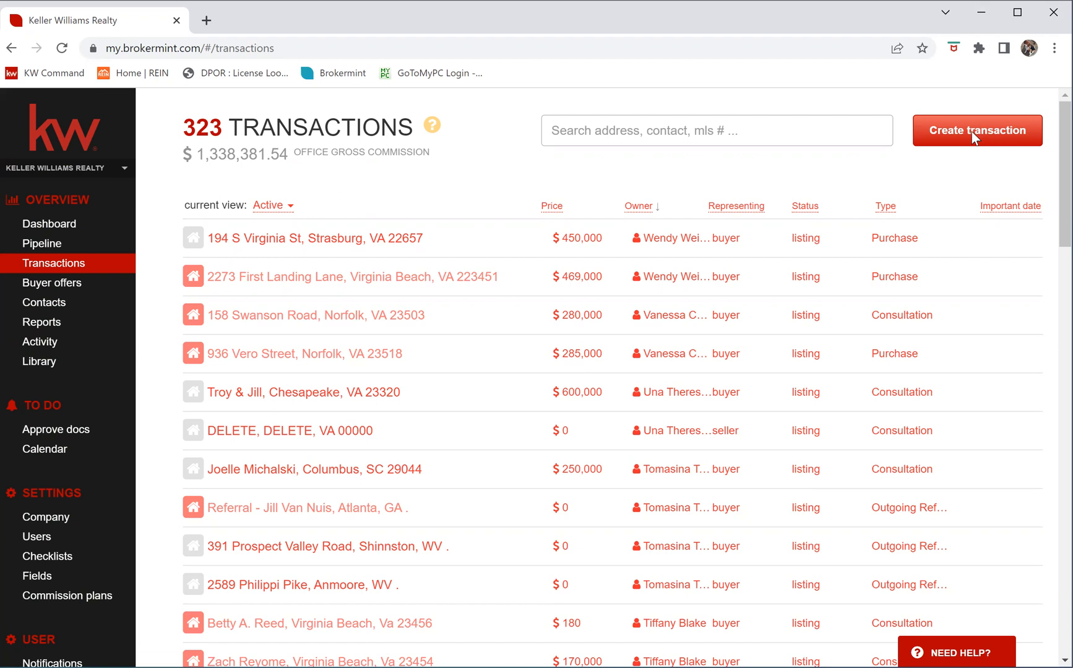
pyautogui.click(971, 130)
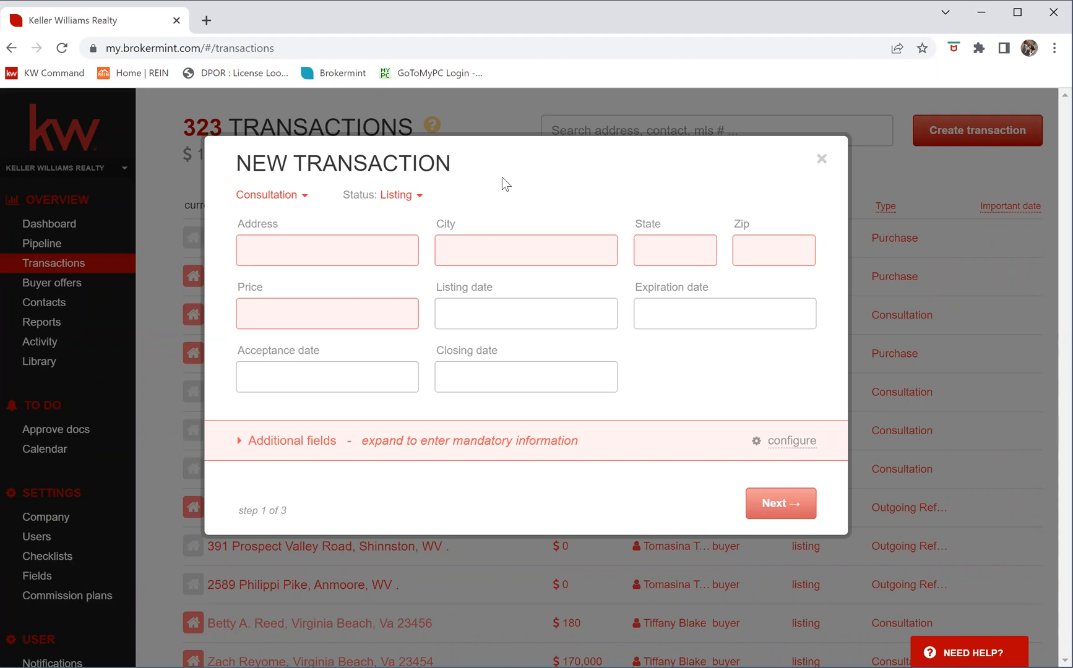
# Change the transaction type from Consultation to Training and keep the status as Listing
pyautogui.click(304, 198)
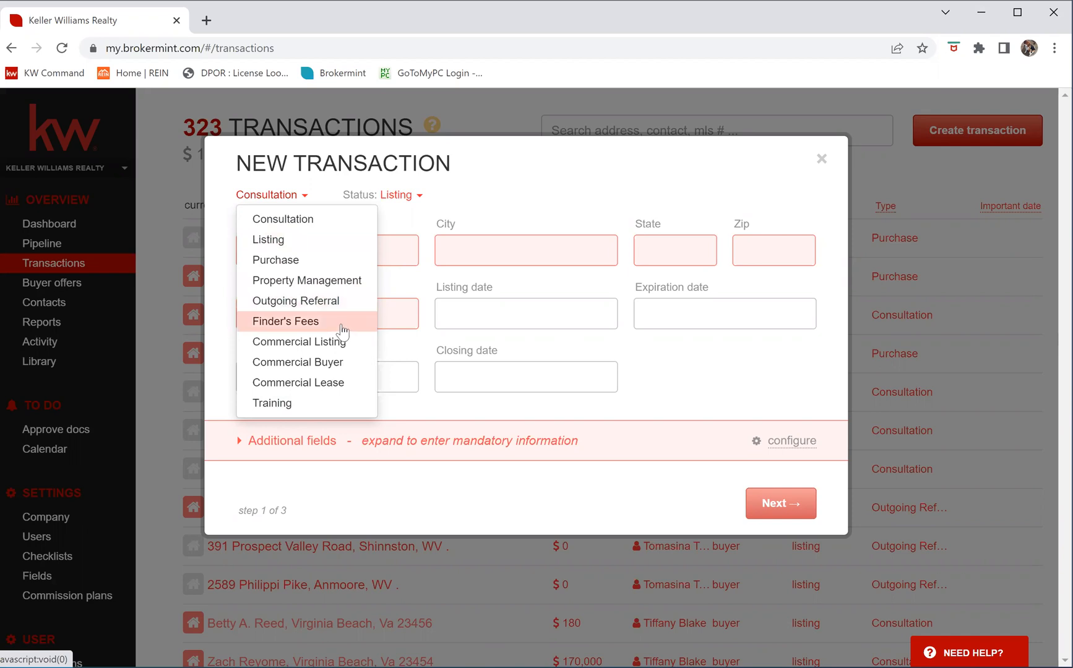
pyautogui.click(274, 406)
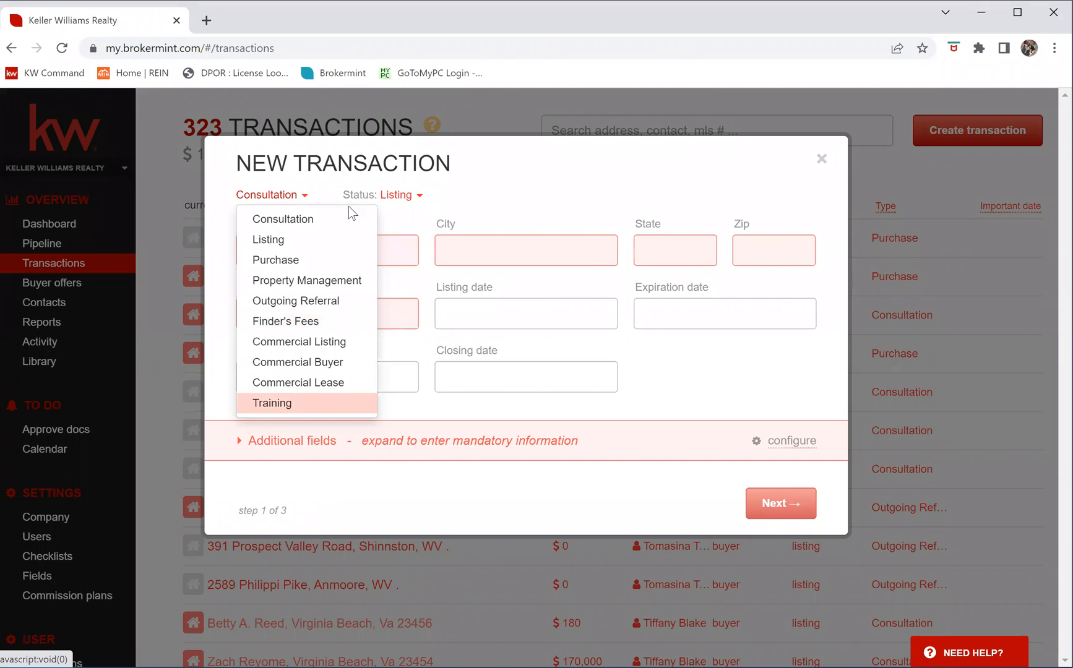
pyautogui.click(409, 204)
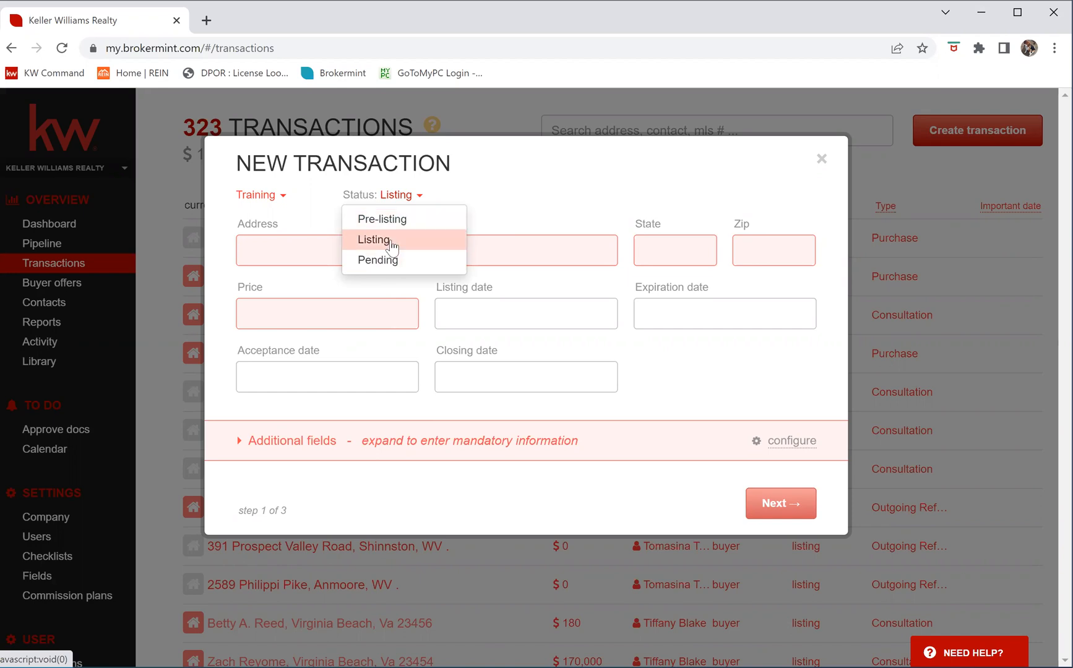
pyautogui.click(323, 222)
pyautogui.click(281, 239)
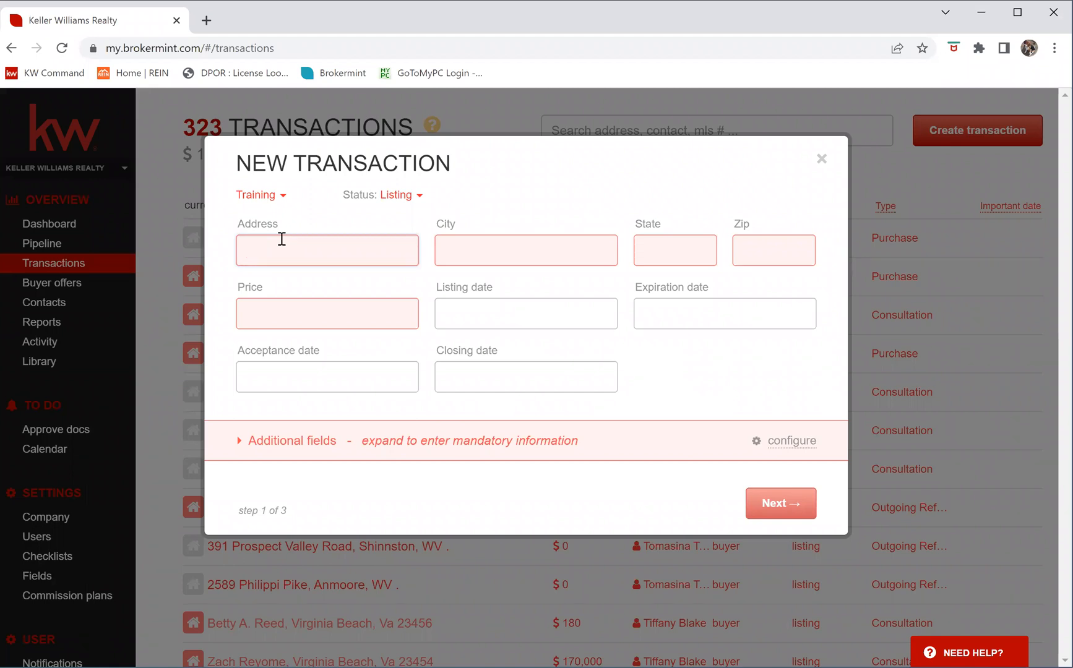
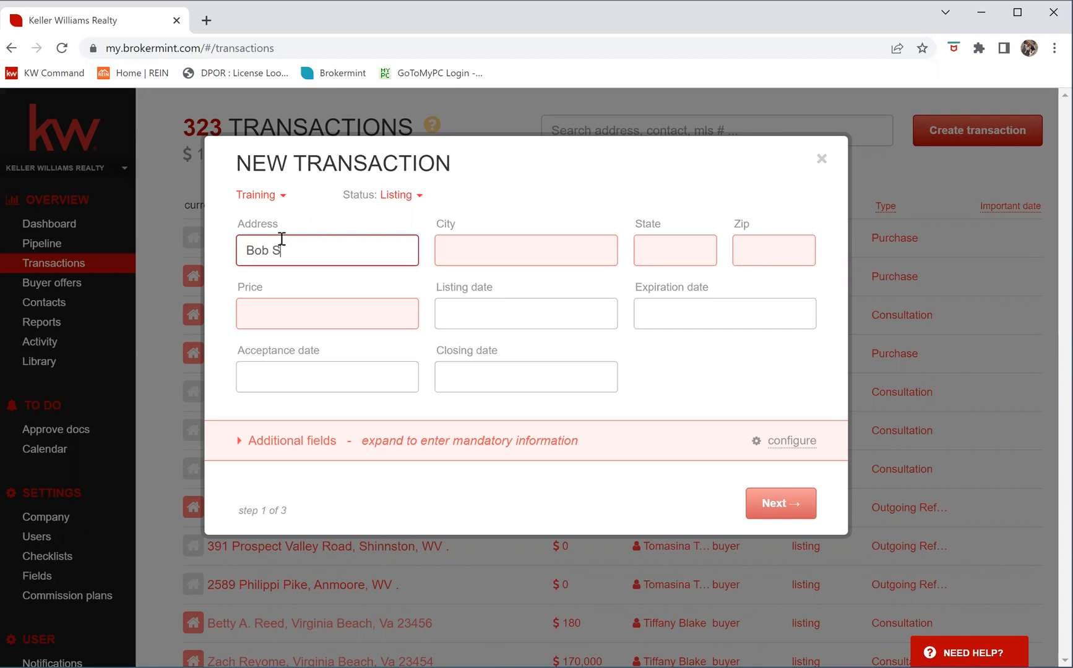
# Enter the client's name as the Address, '.' for City, State and Zip, and Price 0
pyautogui.click(513, 244)
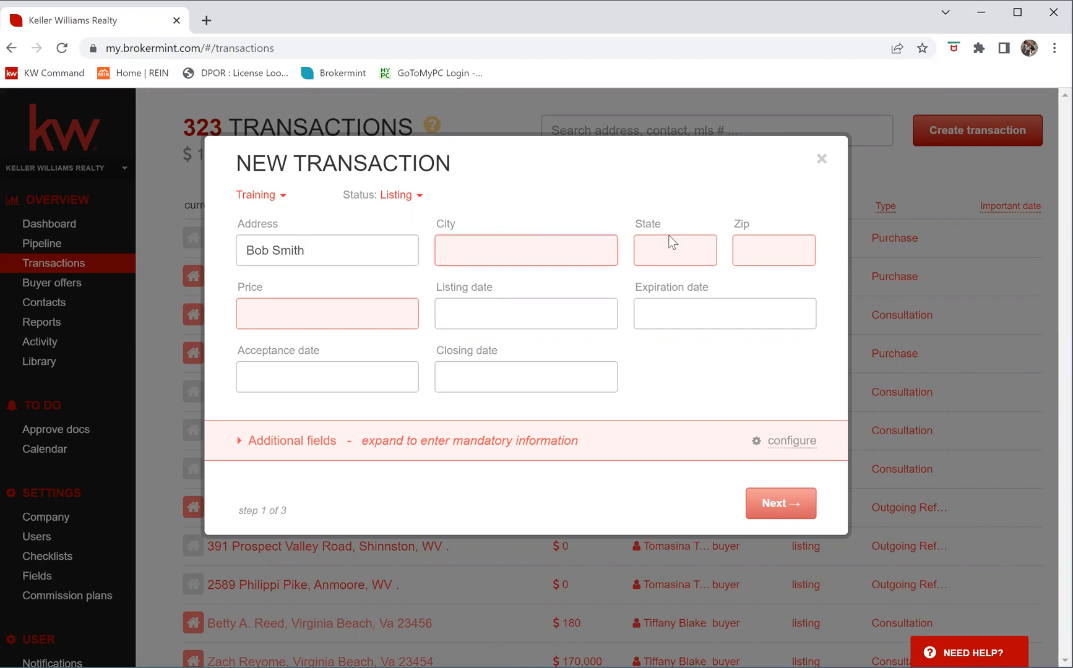
pyautogui.write('.')
pyautogui.press('Tab')
pyautogui.write('.')
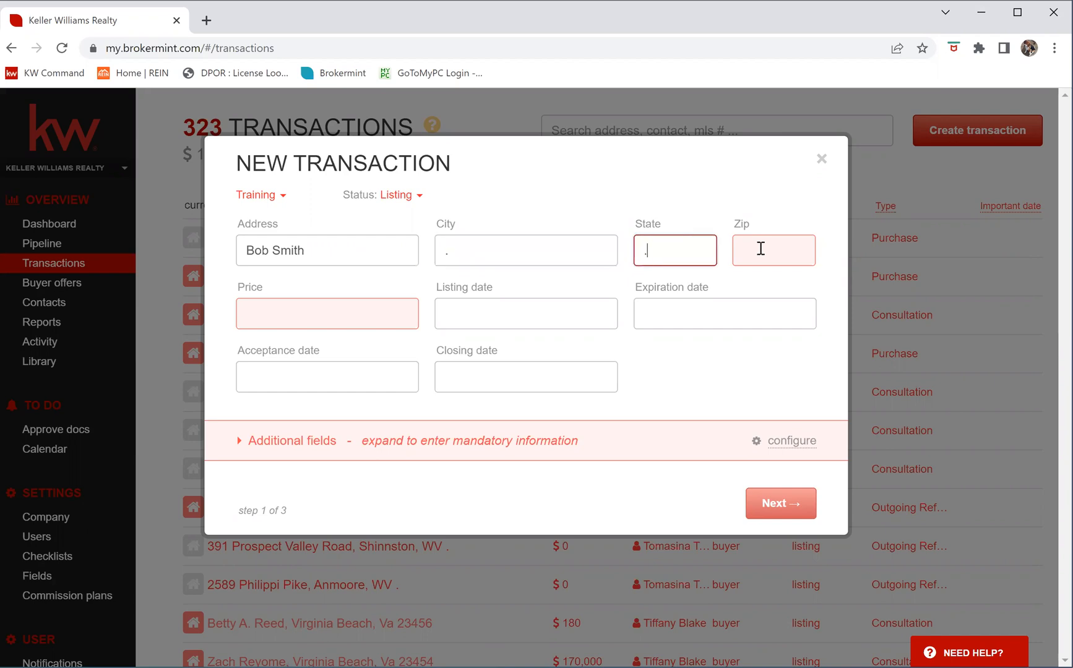
pyautogui.press('Tab')
pyautogui.write('.')
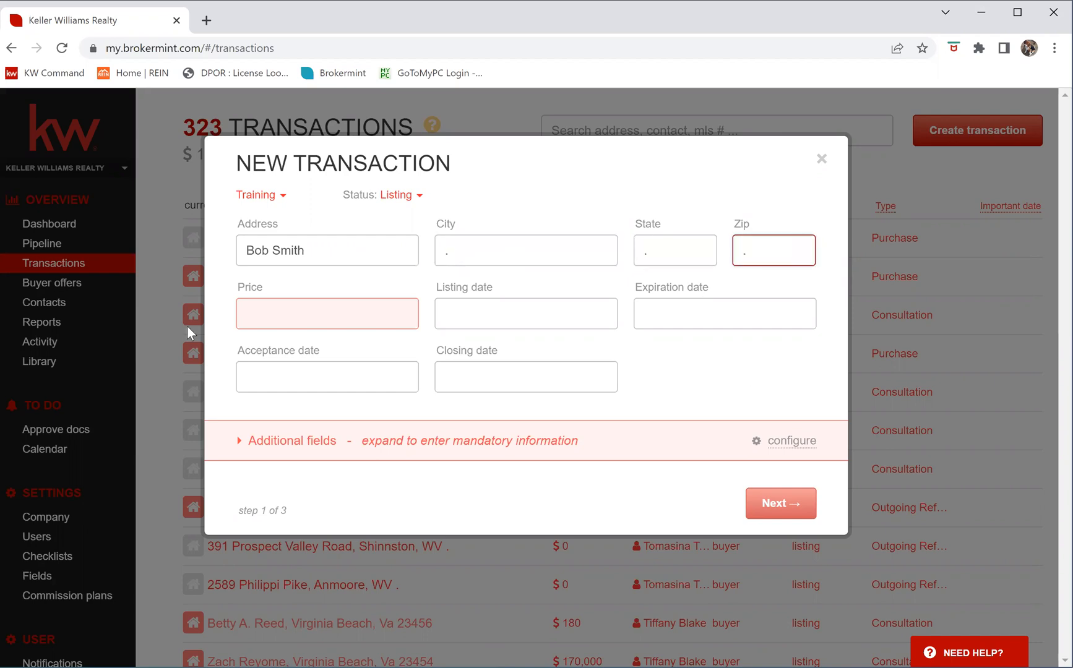
pyautogui.click(272, 304)
pyautogui.write('0')
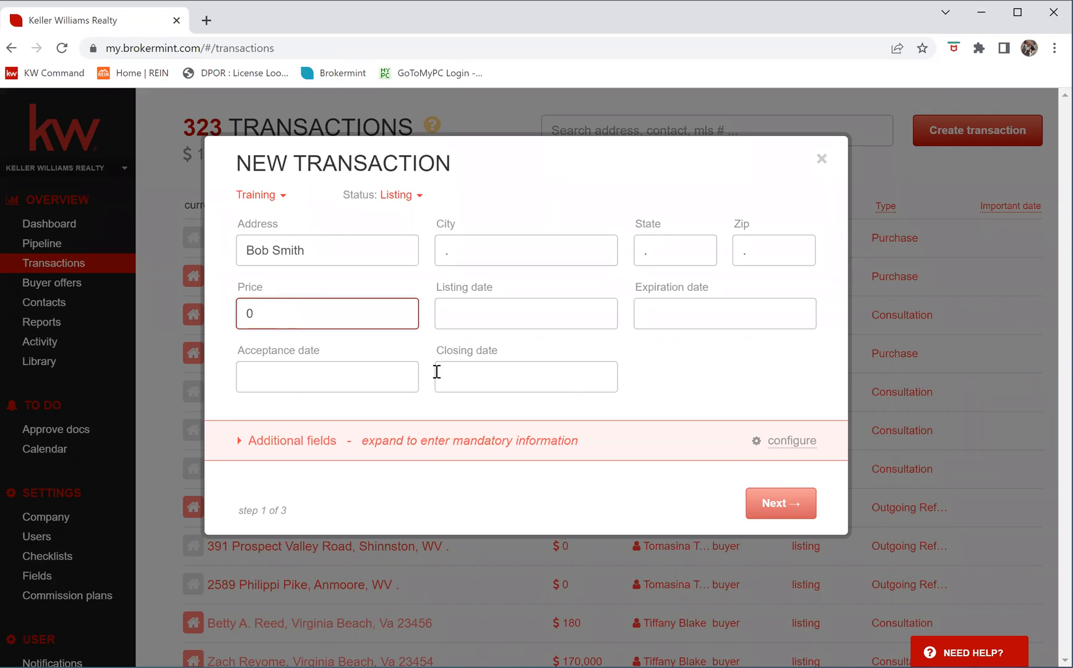
# Expand Additional fields and bring up the Referral/Split answer list
pyautogui.click(274, 445)
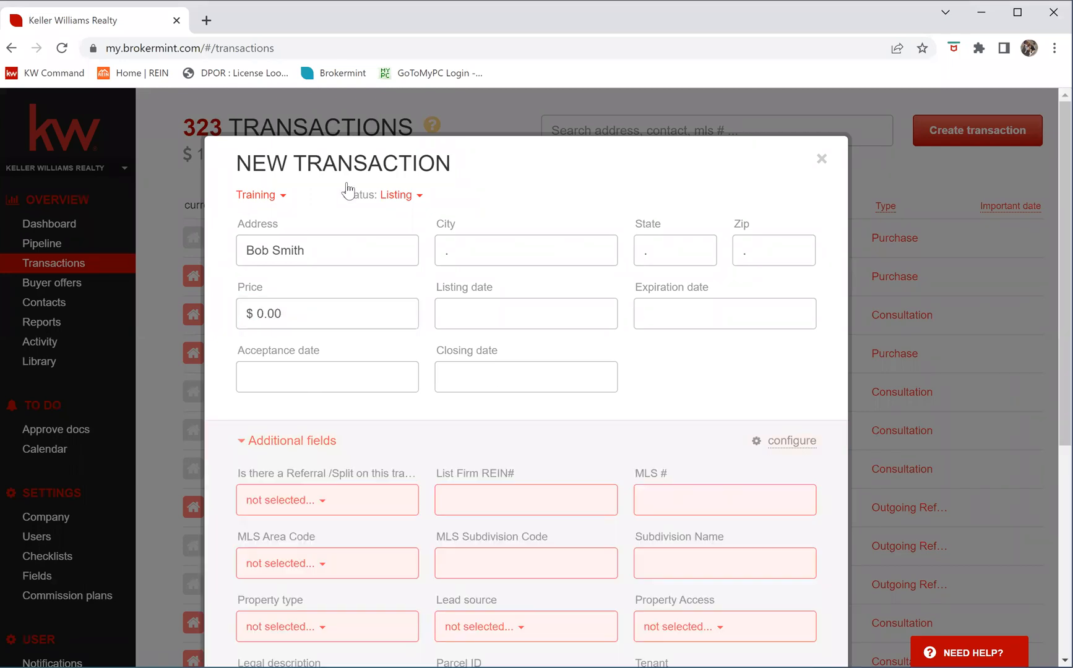
pyautogui.scroll(-4, 326, 220)
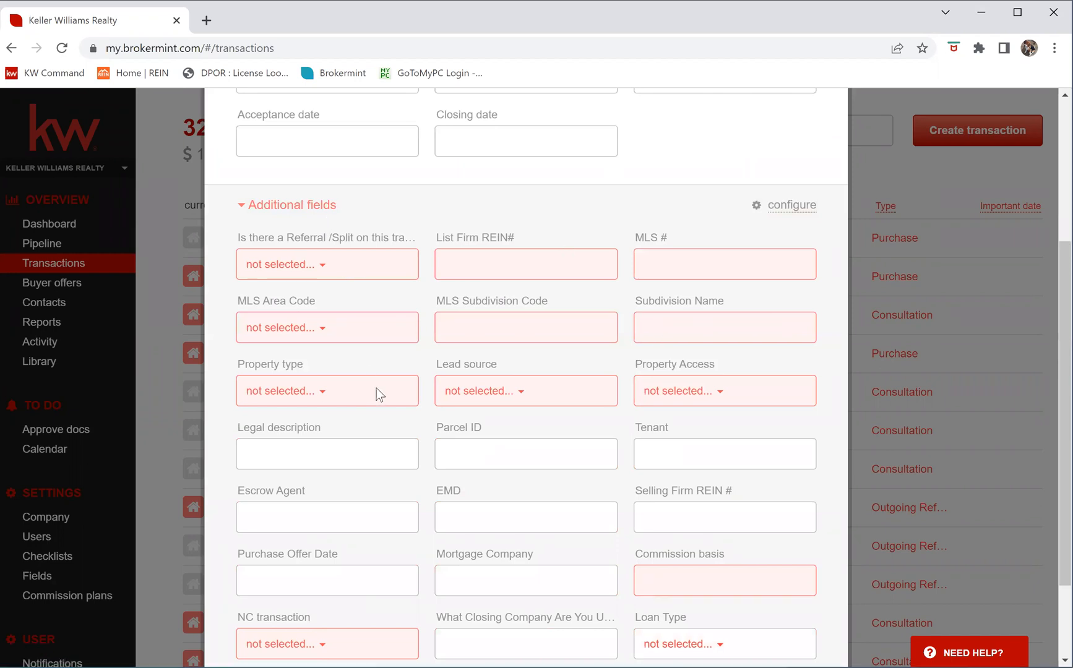
pyautogui.scroll(-1, 493, 221)
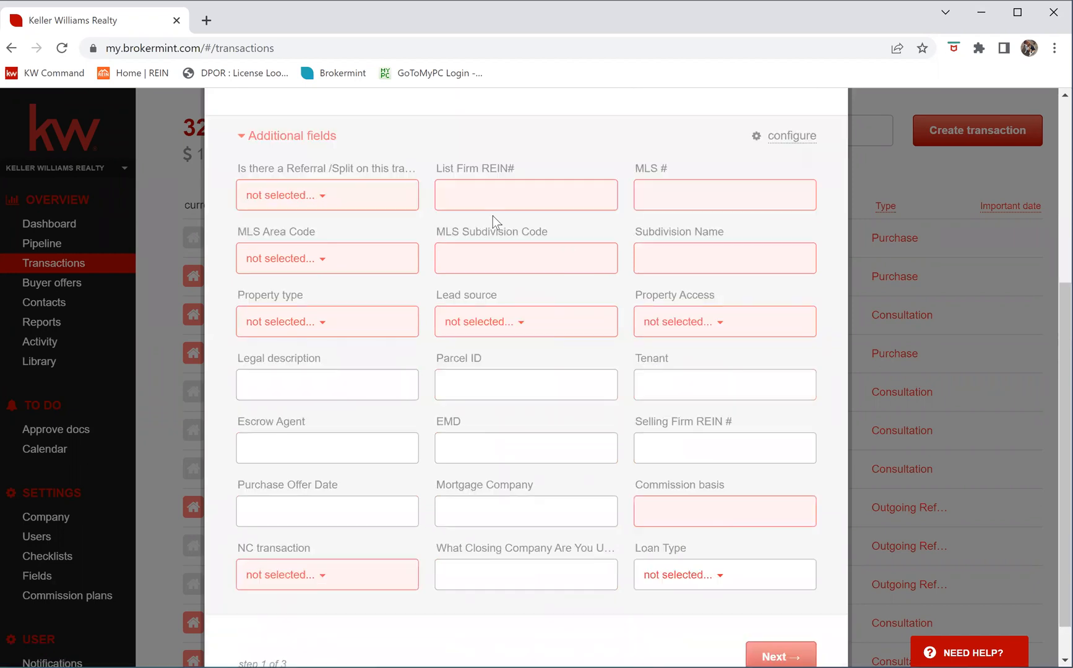
pyautogui.scroll(-1, 493, 222)
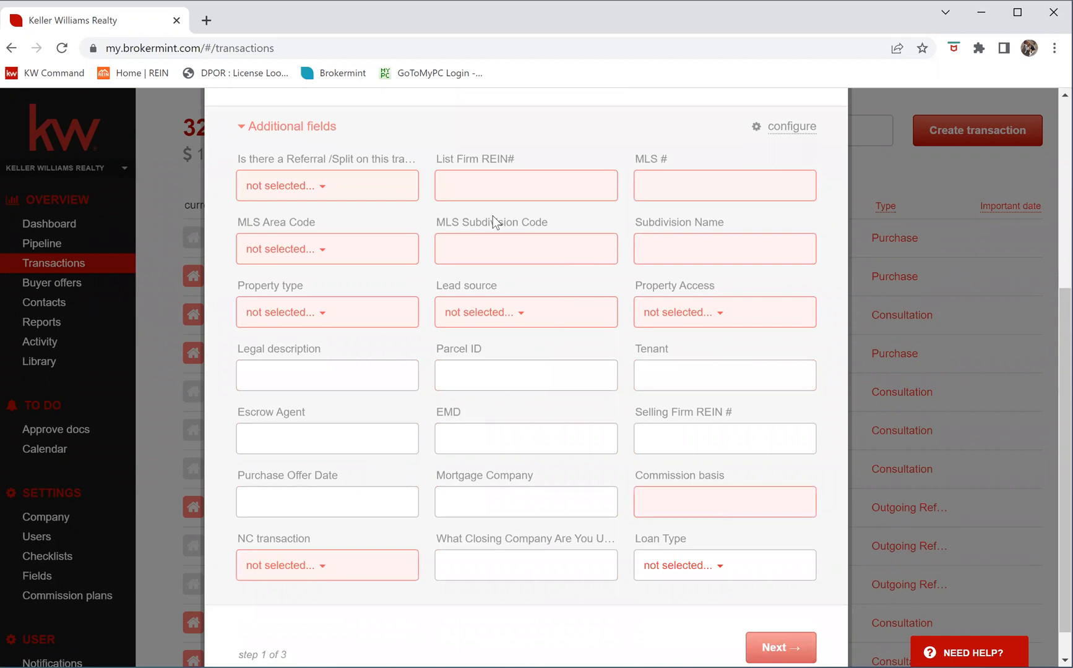
pyautogui.click(327, 187)
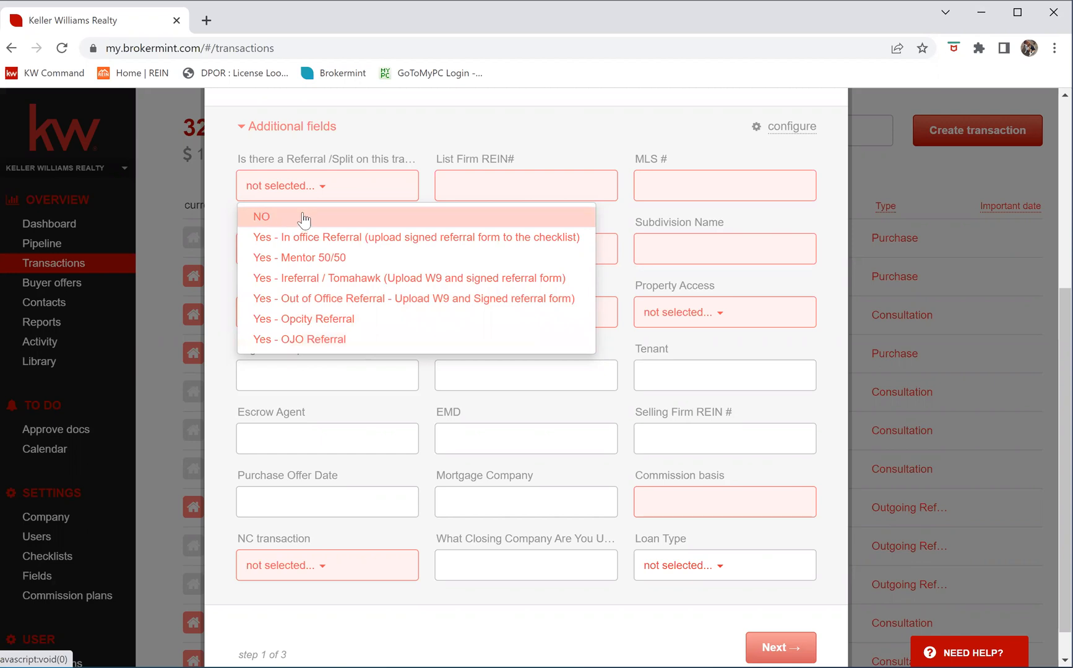
# Answer NO to Referral/Split, put '.' in REIN# and MLS #, and pick area 01 Other
pyautogui.press('Return')
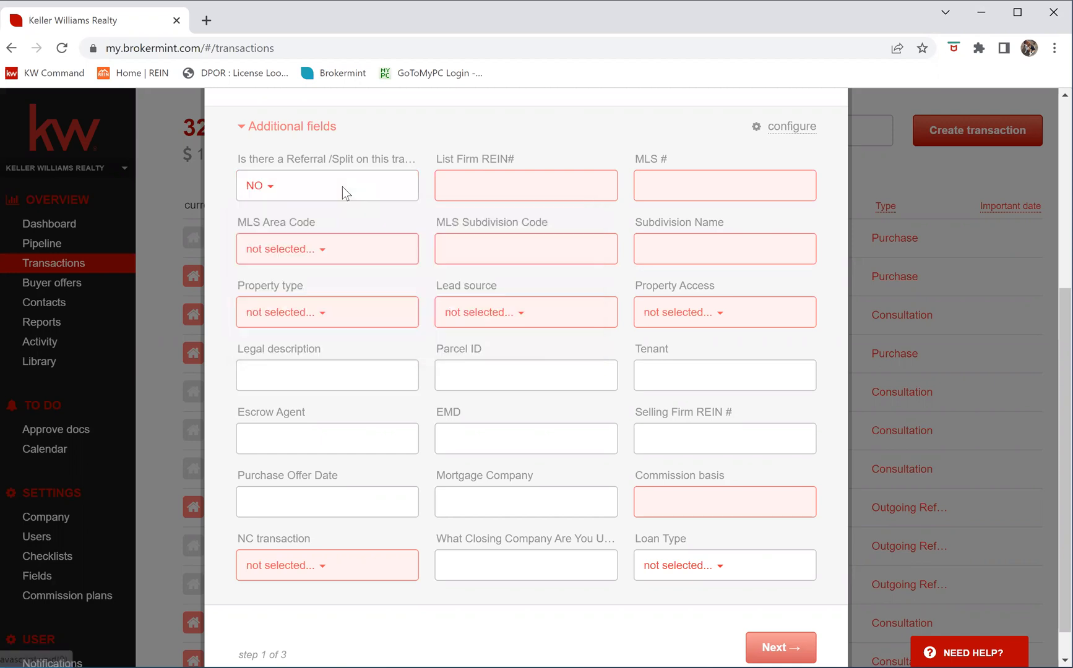
pyautogui.click(502, 180)
pyautogui.write('.')
pyautogui.click(688, 195)
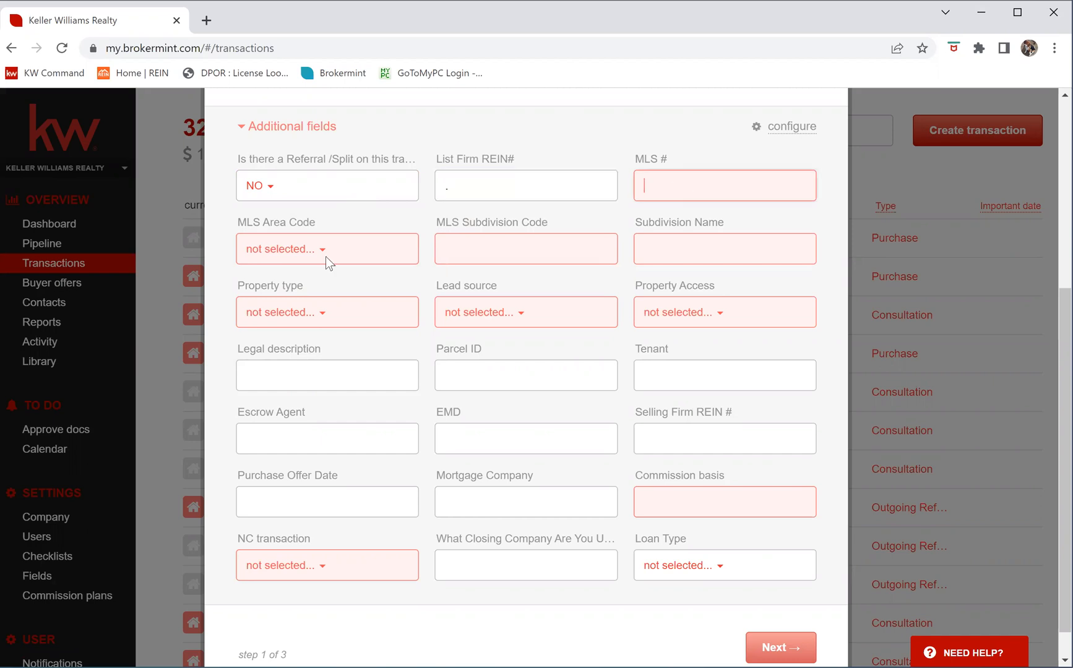
pyautogui.write('.')
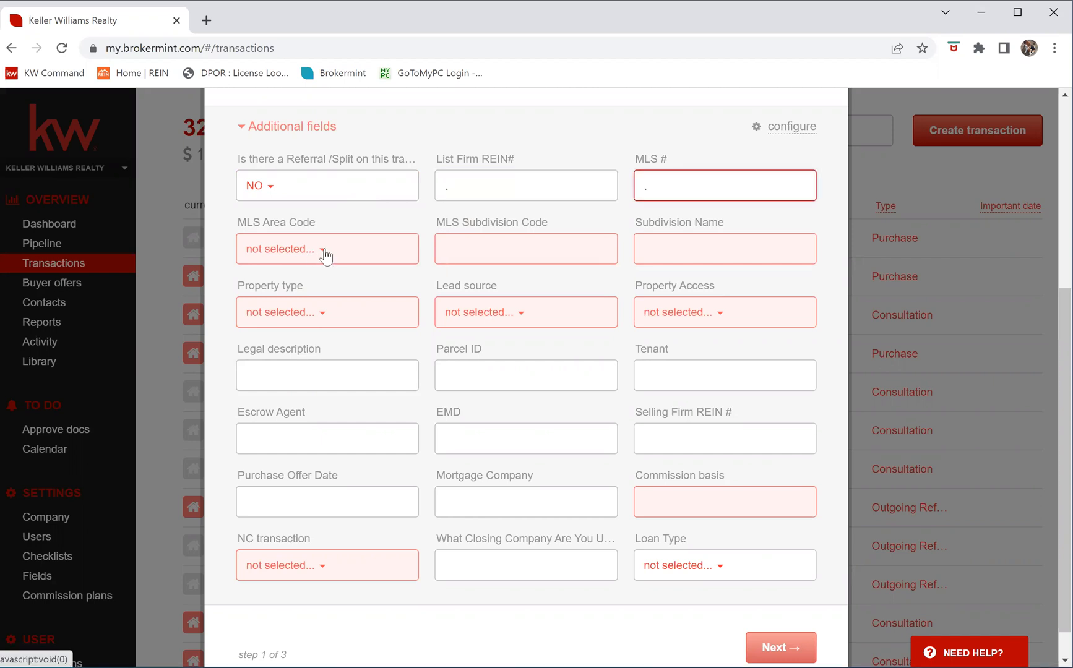
pyautogui.click(323, 253)
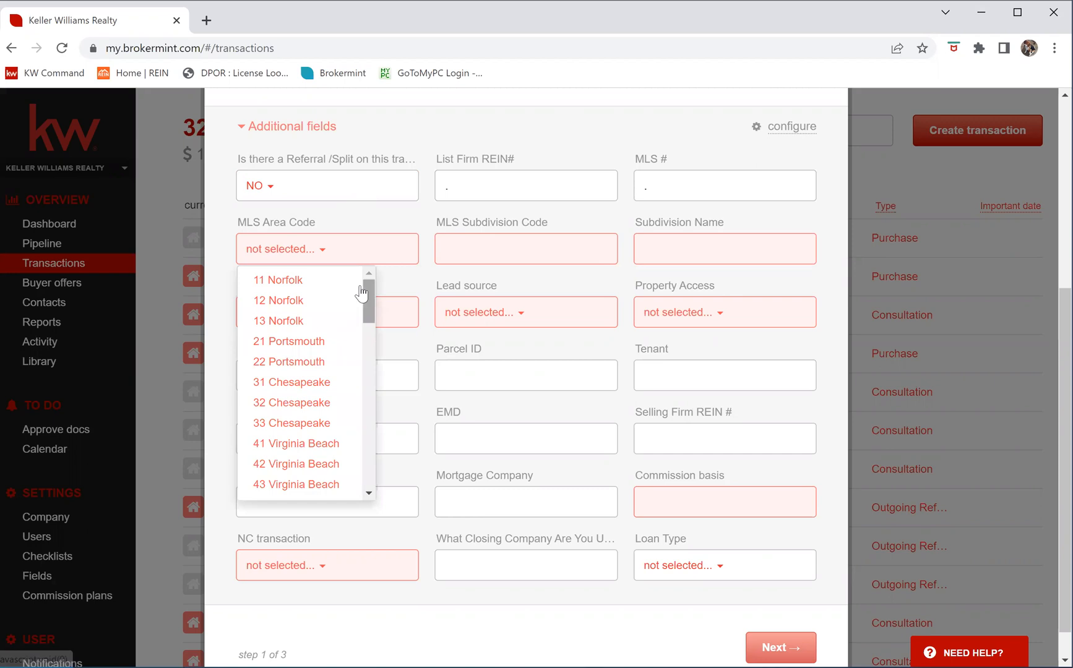
pyautogui.scroll(-10, 357, 458)
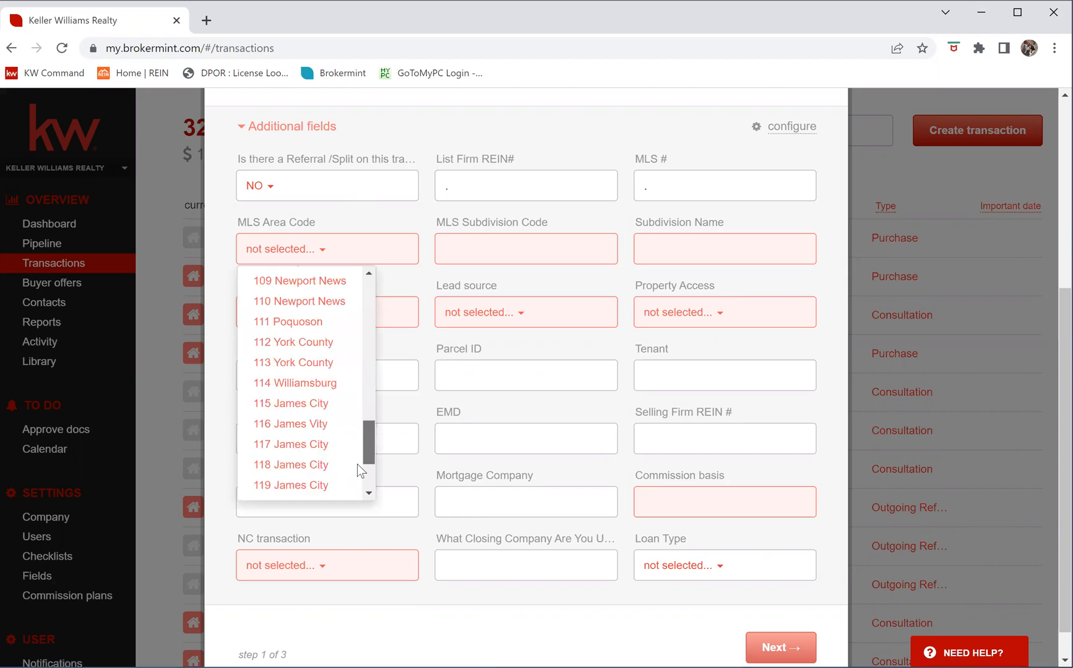
pyautogui.scroll(-3, 291, 489)
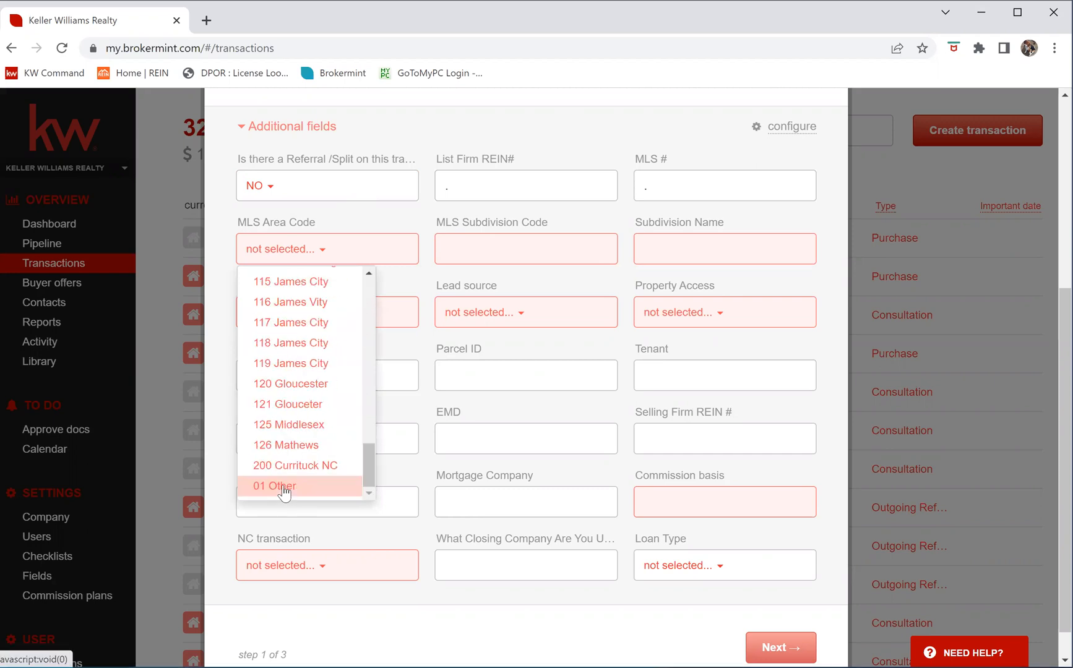
pyautogui.click(292, 486)
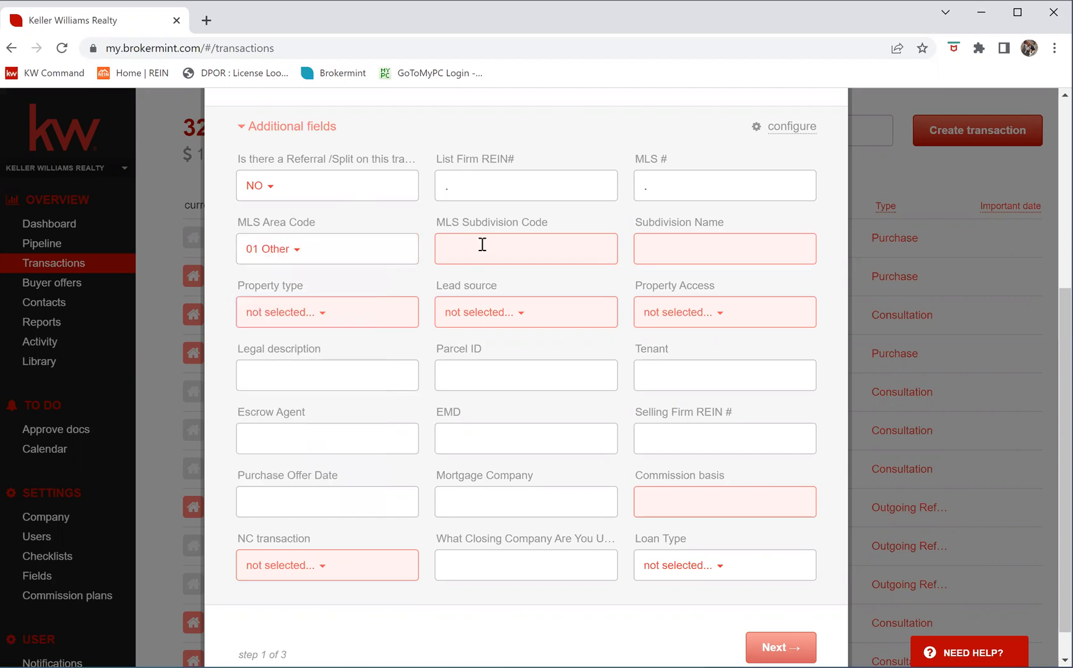
# Fill both subdivision fields with '.', then choose Single family, Past Client and REIN access
pyautogui.click(482, 244)
pyautogui.write('.')
pyautogui.press('Tab')
pyautogui.write('.')
pyautogui.click(309, 319)
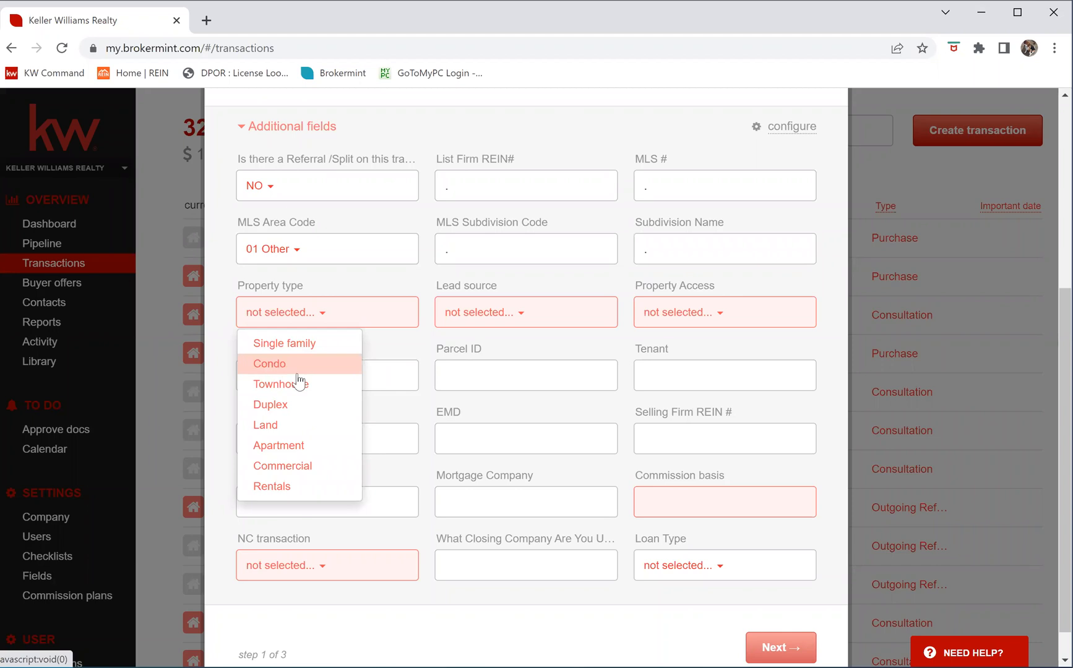
pyautogui.click(294, 342)
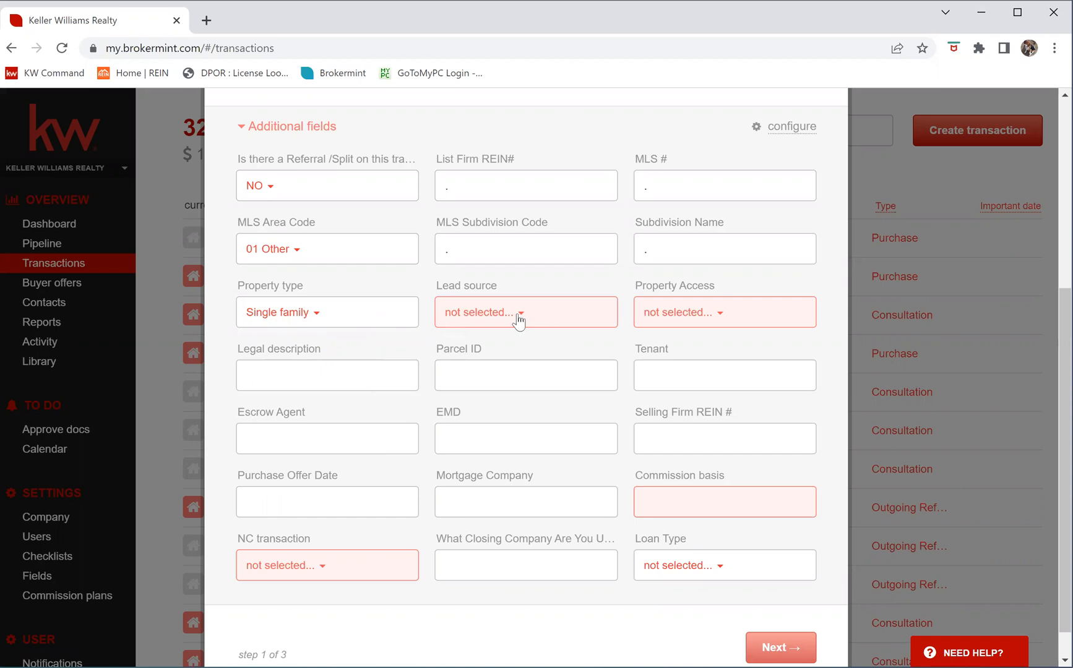
pyautogui.click(519, 313)
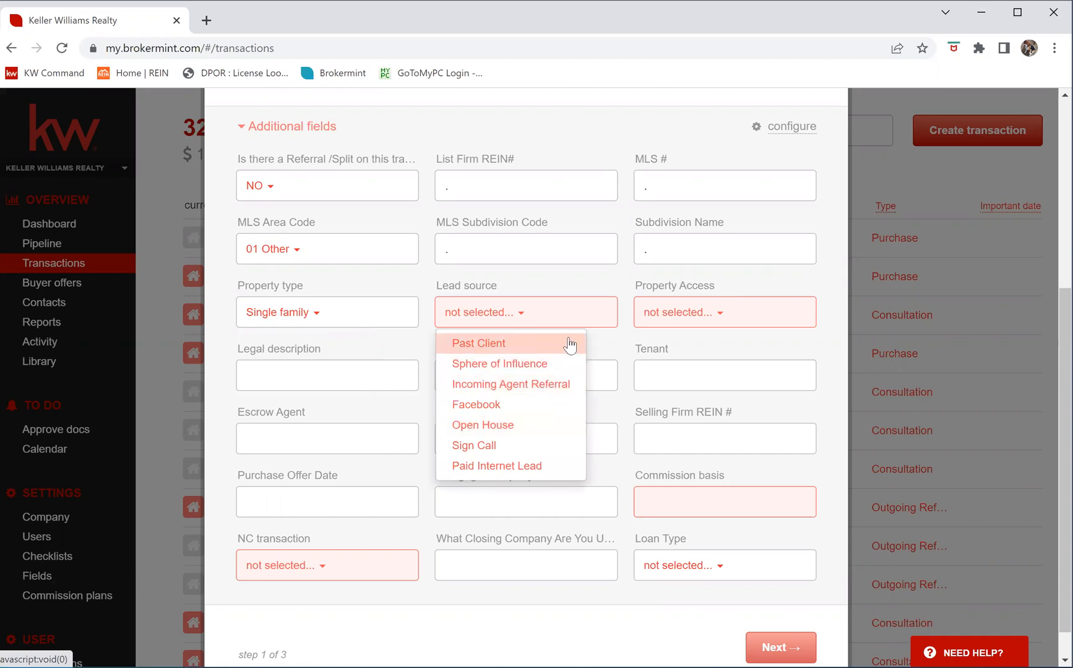
pyautogui.press('Return')
pyautogui.click(721, 316)
pyautogui.press('Return')
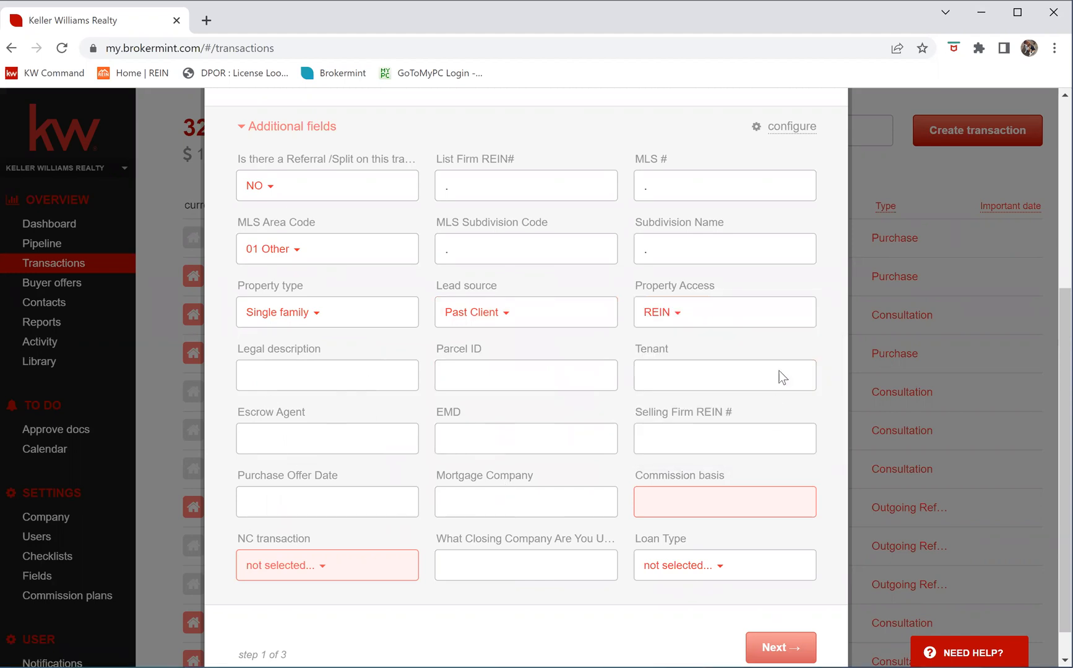
pyautogui.scroll(-1, 371, 462)
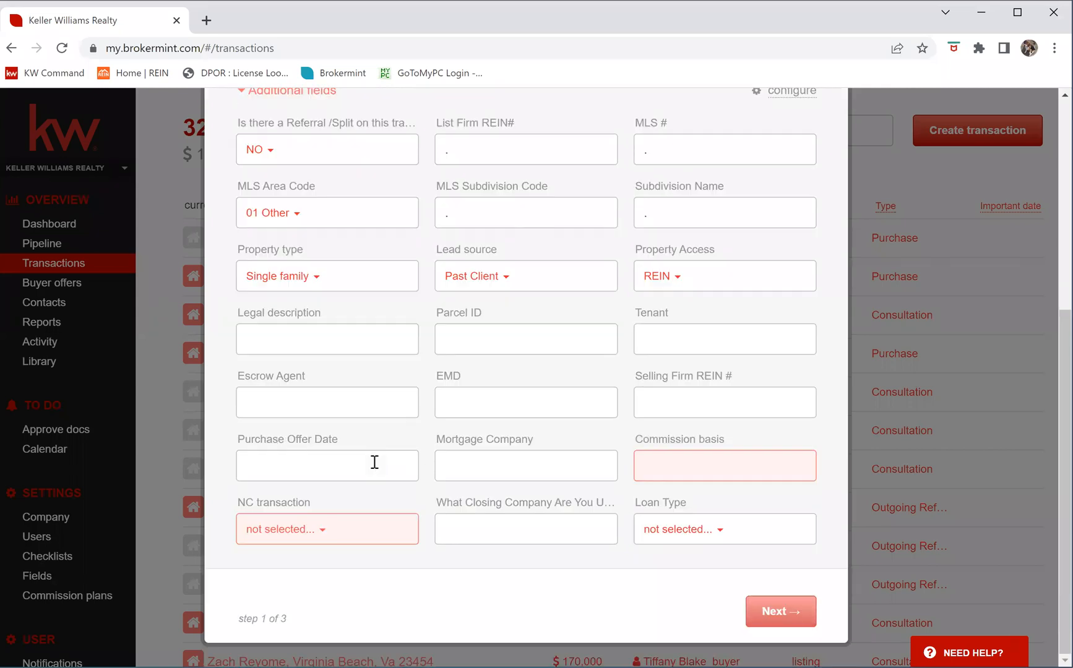
# Set the Commission basis to 0 and answer No for NC transaction
pyautogui.click(705, 463)
pyautogui.write('0')
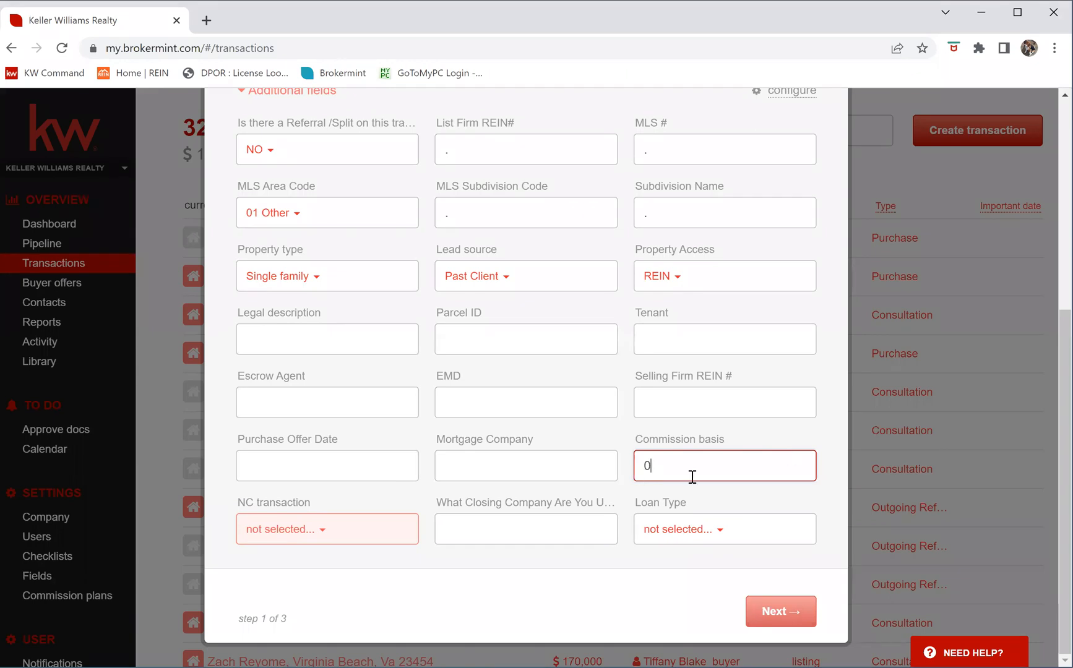
pyautogui.click(325, 536)
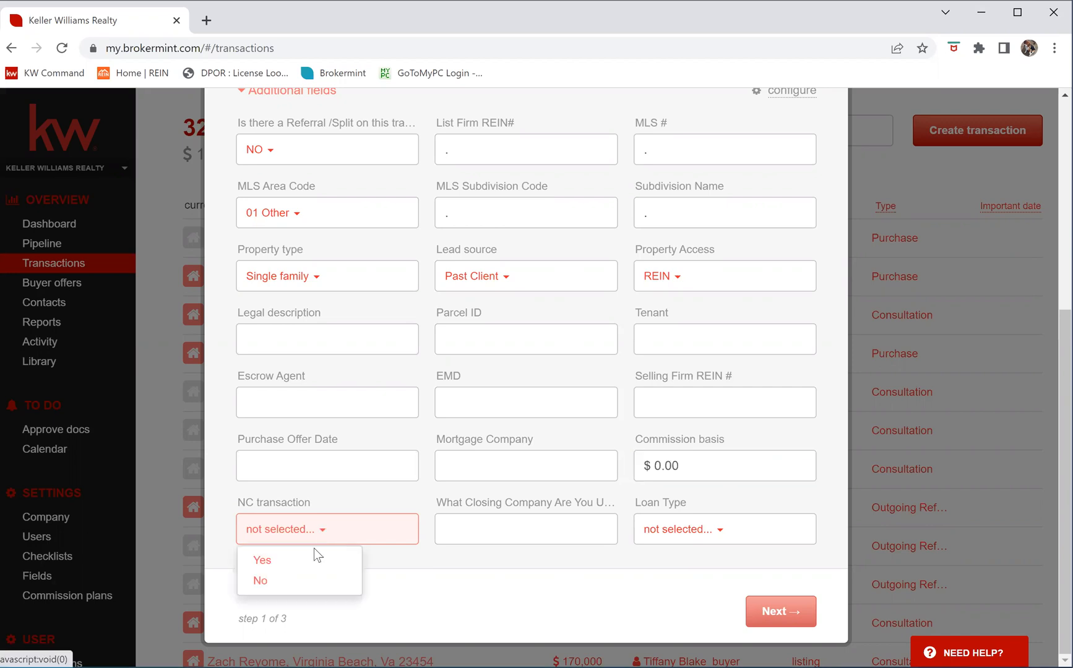
pyautogui.click(279, 583)
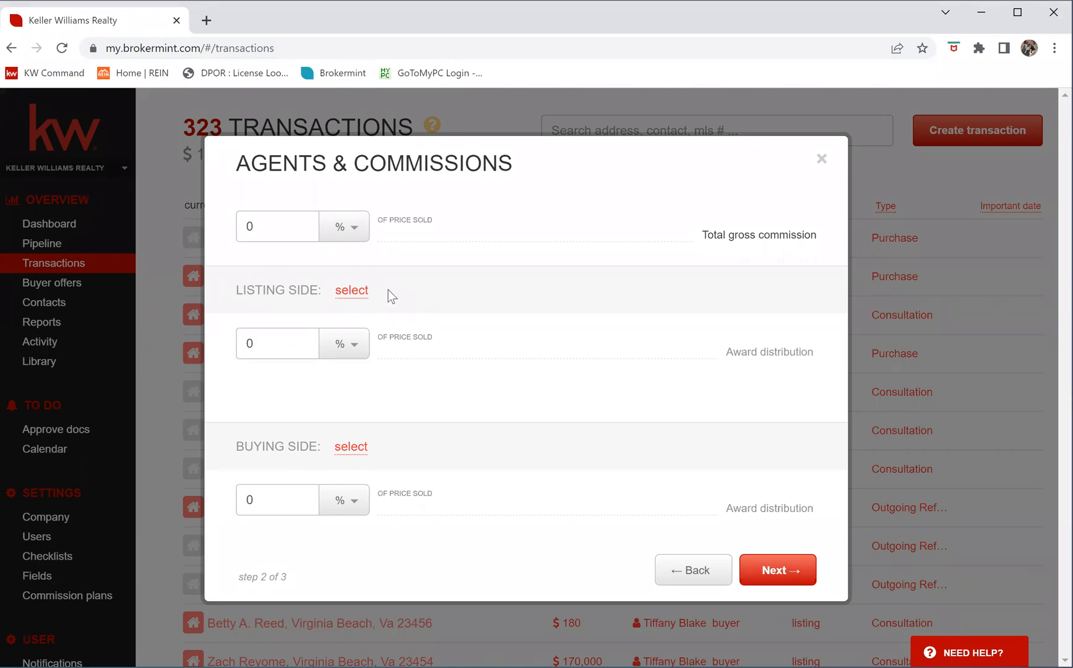
# Make Keller Williams Realty the buying side, with 3% total gross and 3% buying-side commission
pyautogui.click(345, 454)
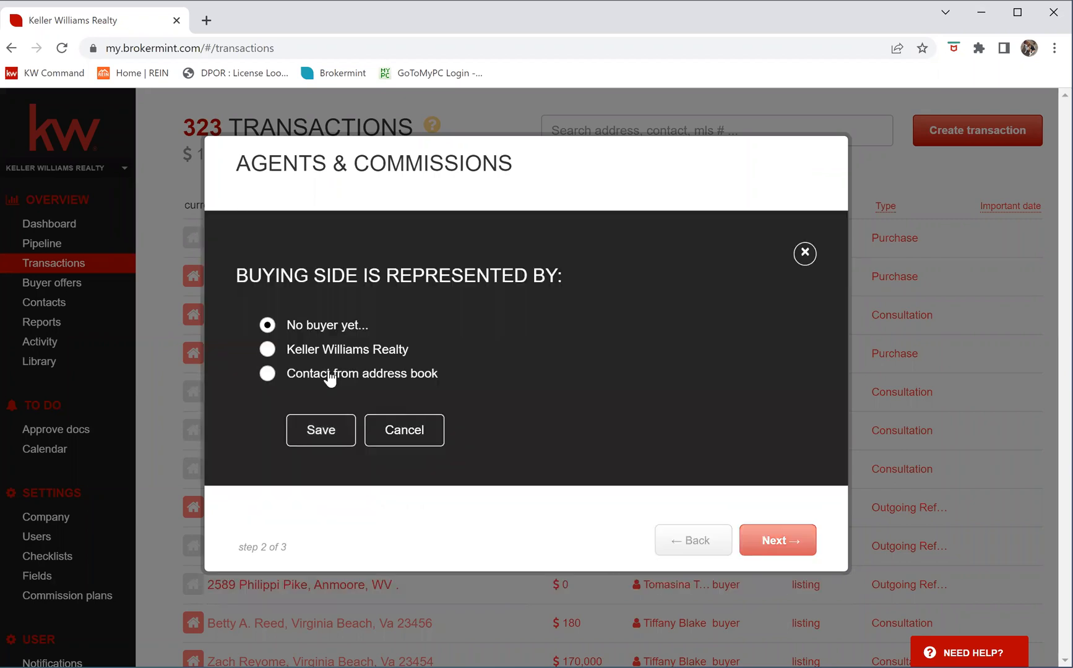
pyautogui.click(328, 435)
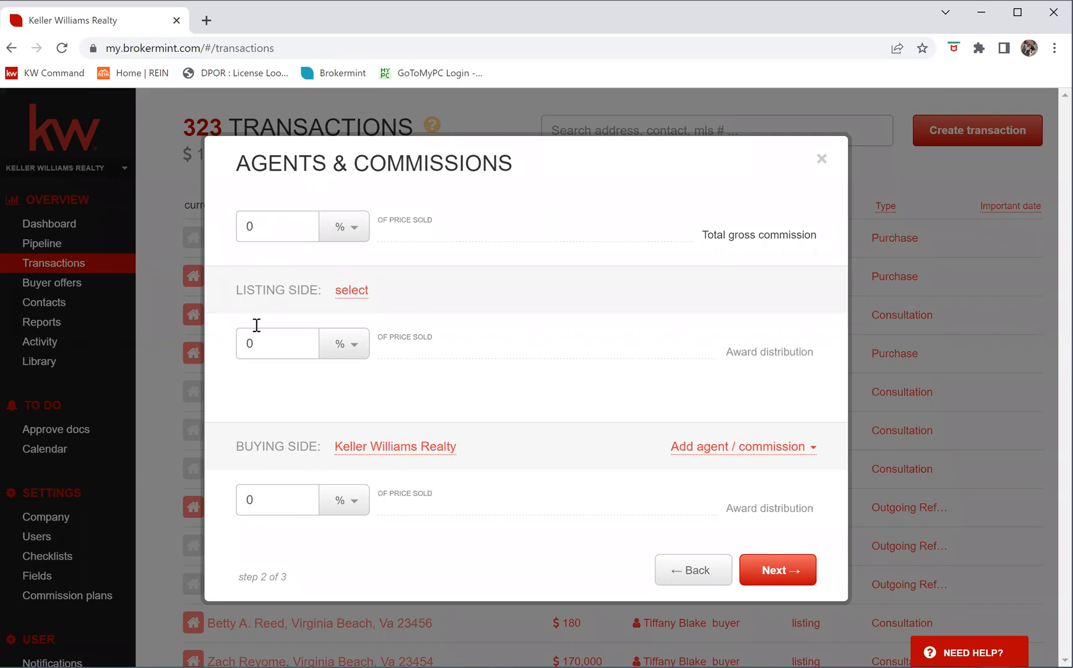
pyautogui.click(273, 238)
pyautogui.write('3')
pyautogui.moveTo(261, 500); pyautogui.dragTo(225, 501)
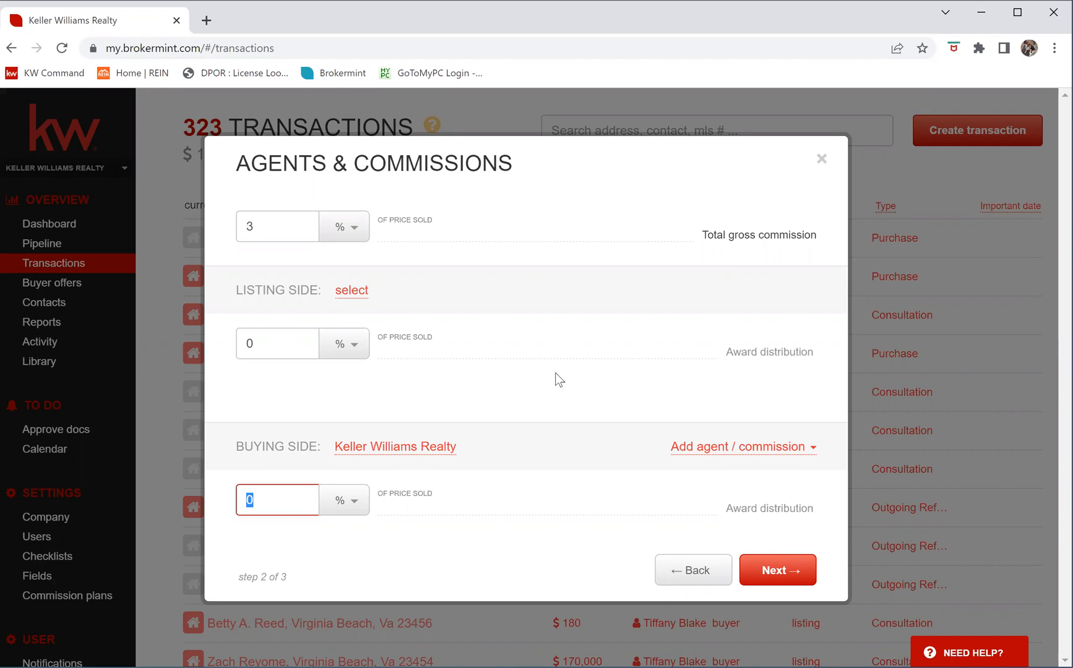
pyautogui.write('3')
# Add the agent user to the buying side and save, giving them 100% of shared gross income
pyautogui.click(725, 455)
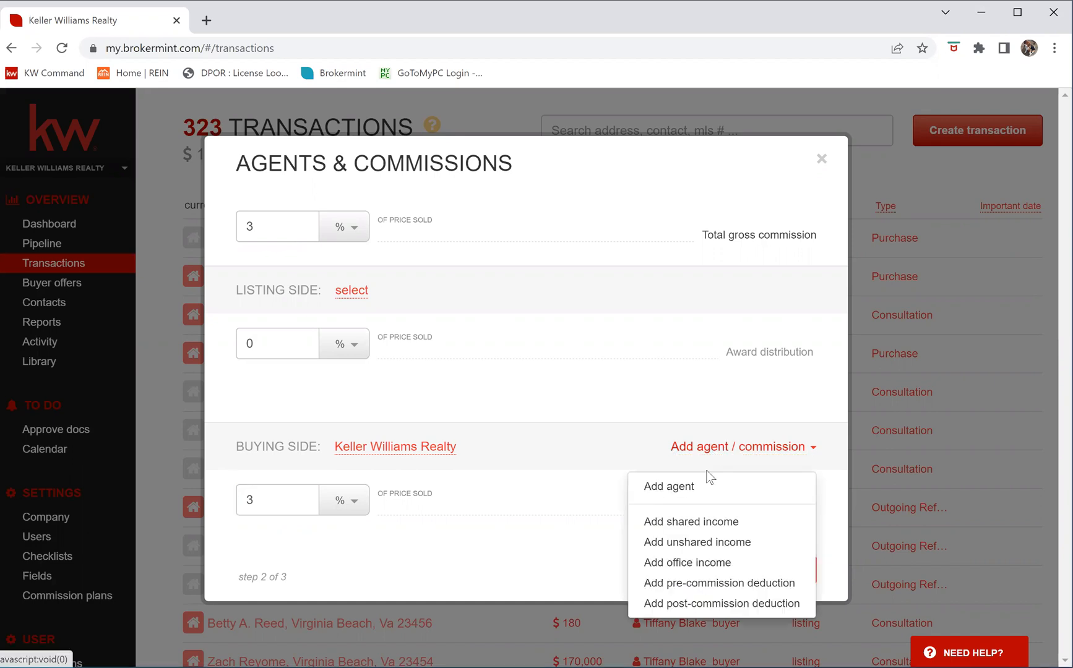
pyautogui.click(673, 493)
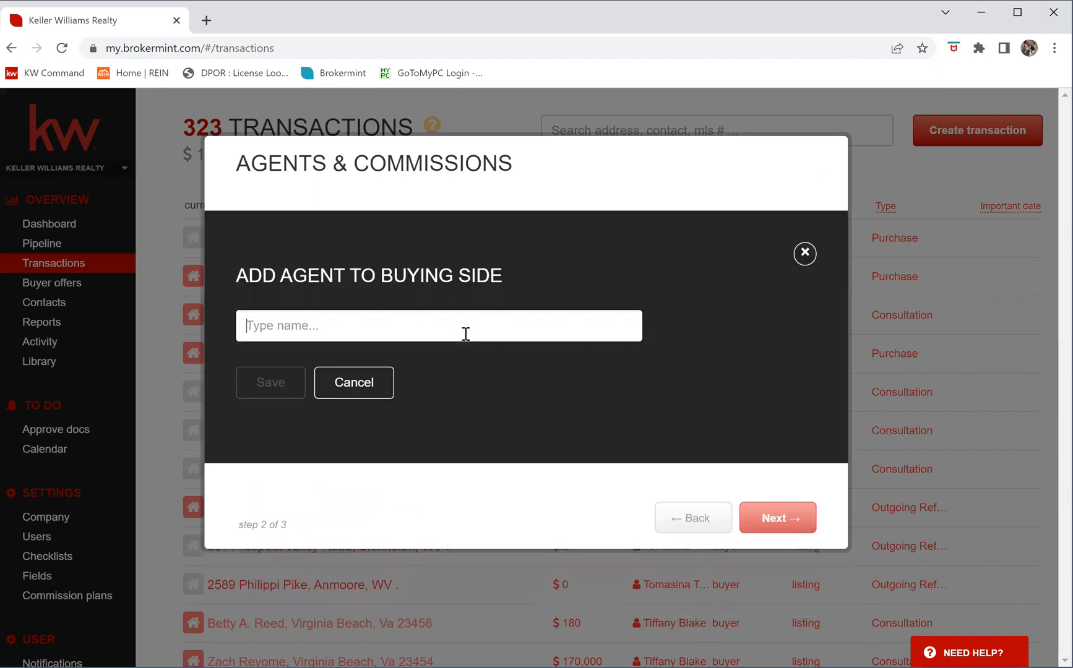
pyautogui.write('carla')
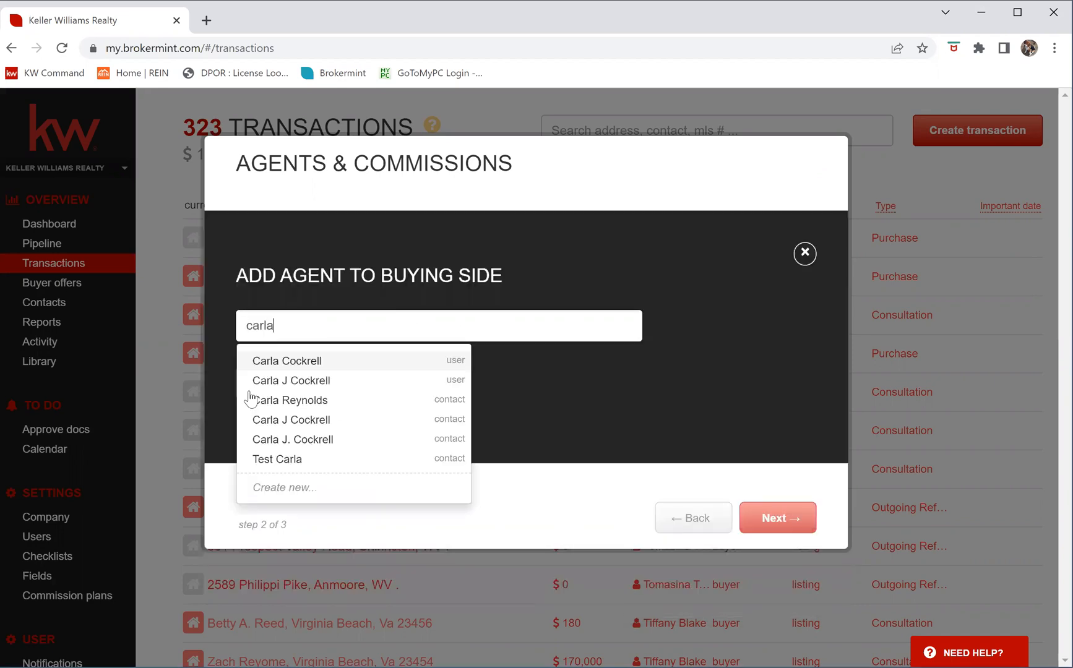
pyautogui.press('Down')
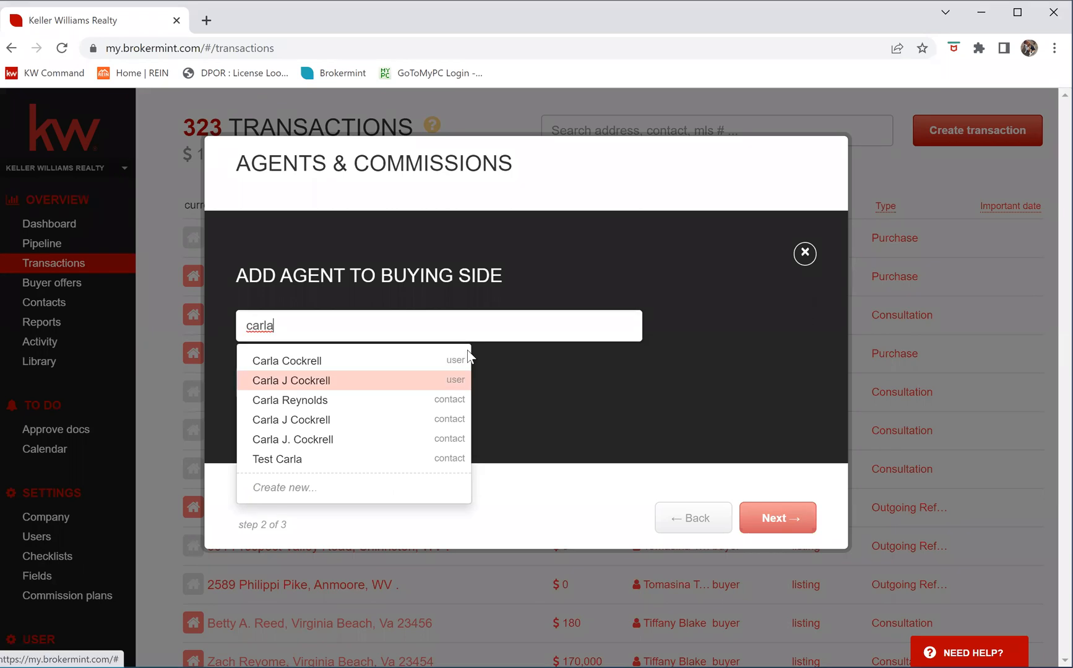
pyautogui.press('Return')
pyautogui.click(285, 420)
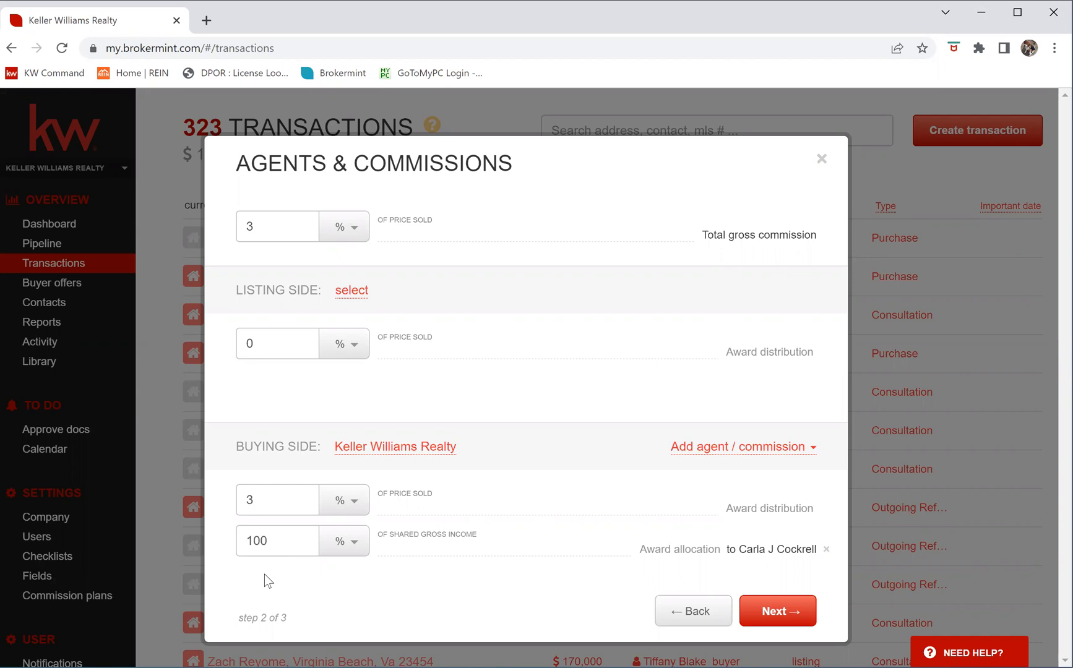
# On the Contacts step, add the agent user as the Buyer Agent contact
pyautogui.click(777, 612)
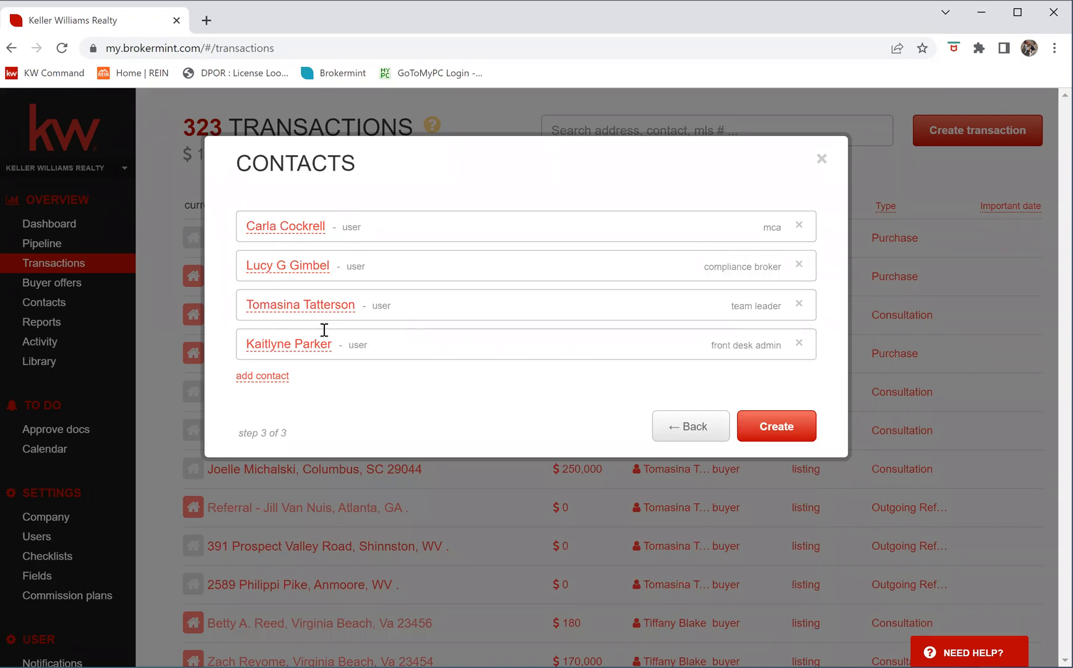
pyautogui.click(258, 376)
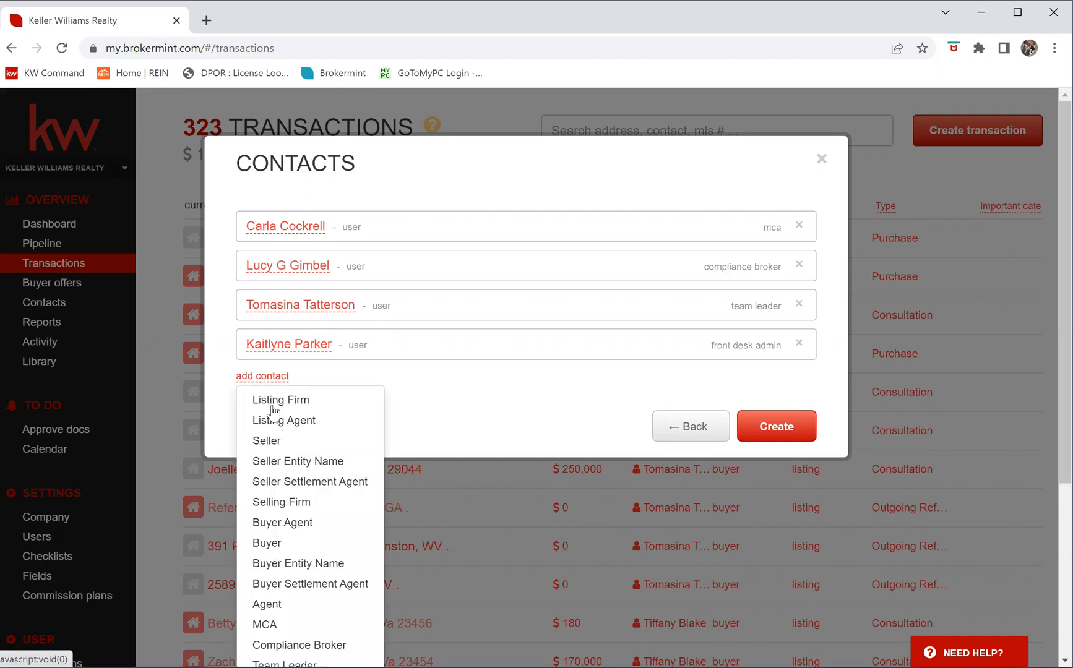
pyautogui.click(334, 523)
pyautogui.click(325, 381)
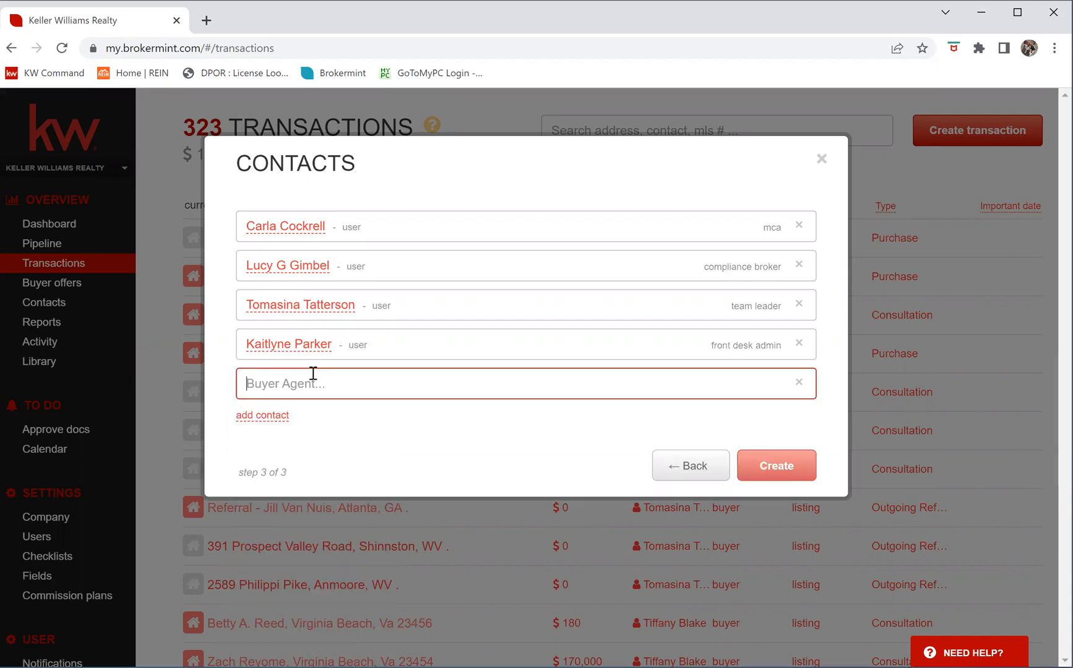
pyautogui.write('car')
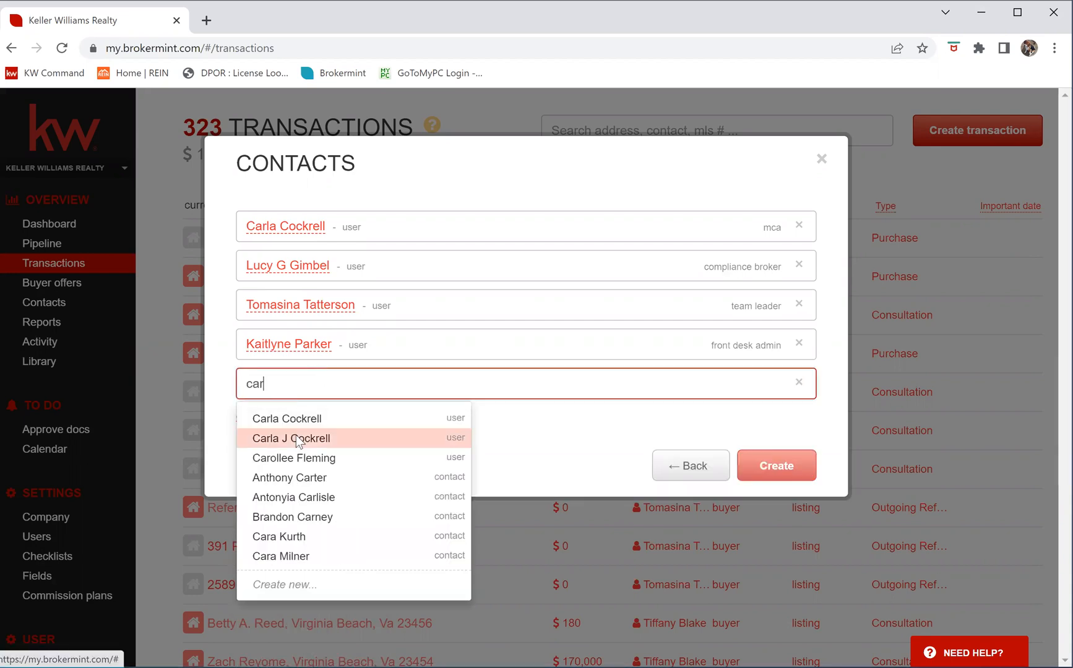
pyautogui.click(296, 435)
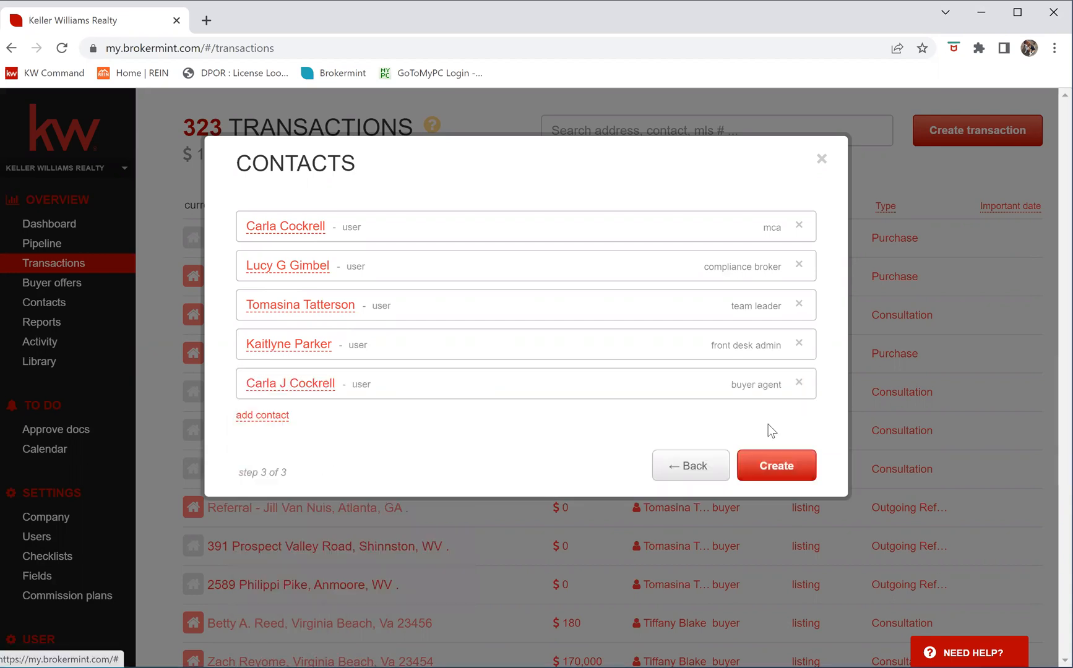
# Finish the wizard to create the Training transaction and open its details
pyautogui.click(782, 467)
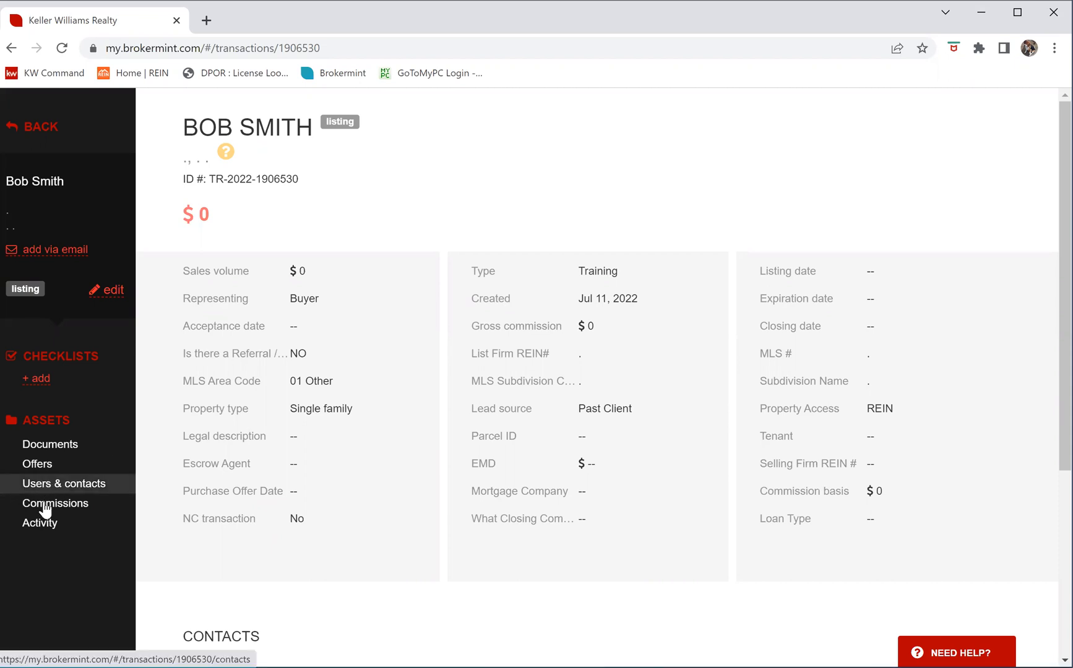
# In the transaction's users and contacts list, mark the Buyer Agent as transaction owner
pyautogui.click(77, 492)
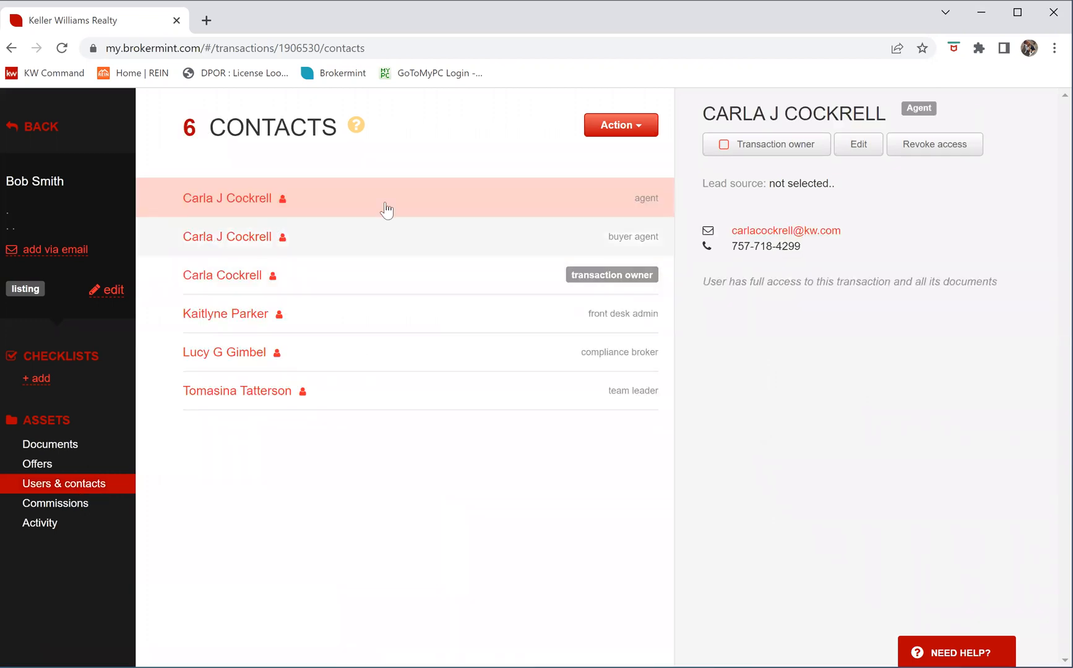
pyautogui.click(724, 154)
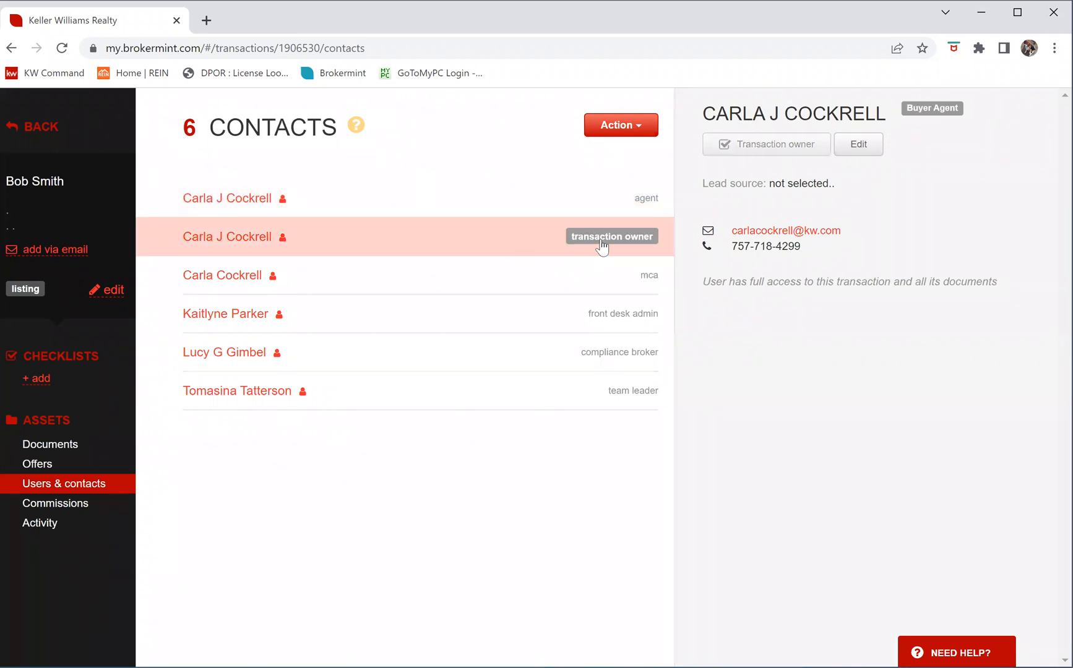
# Look up the existing buyer contact by first name and add them with the Buyer role
pyautogui.click(642, 131)
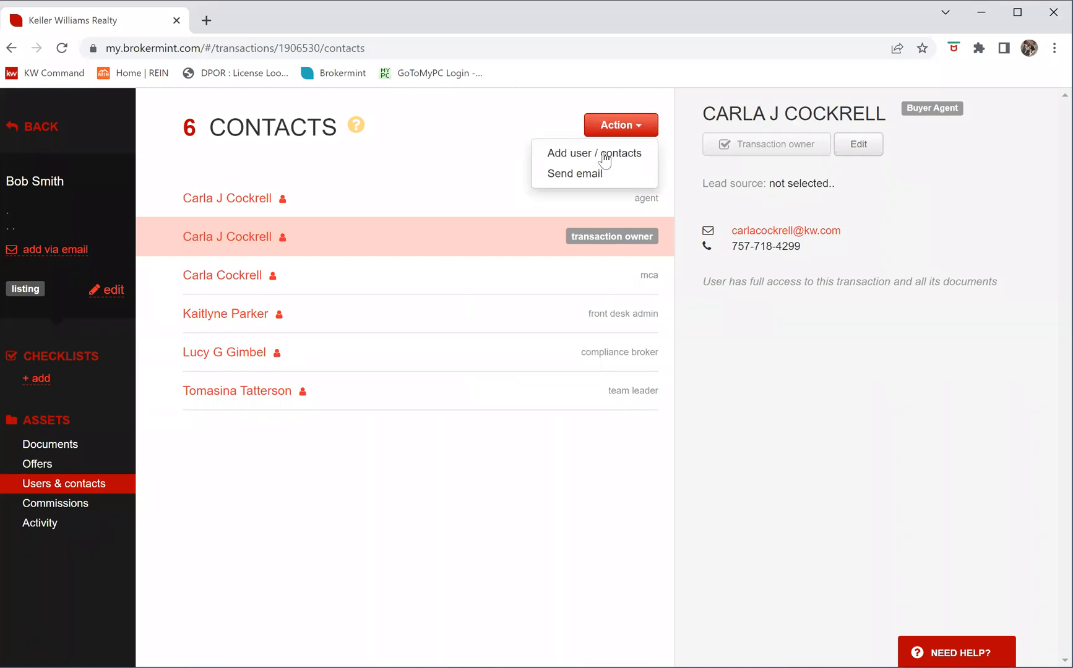
pyautogui.click(587, 155)
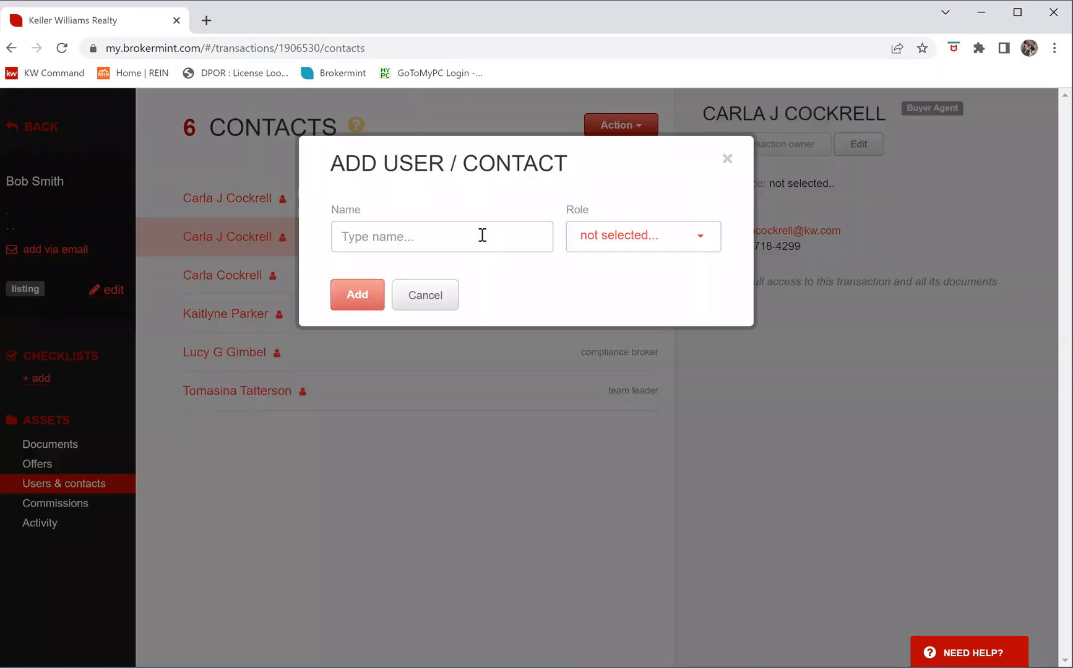
pyautogui.click(480, 230)
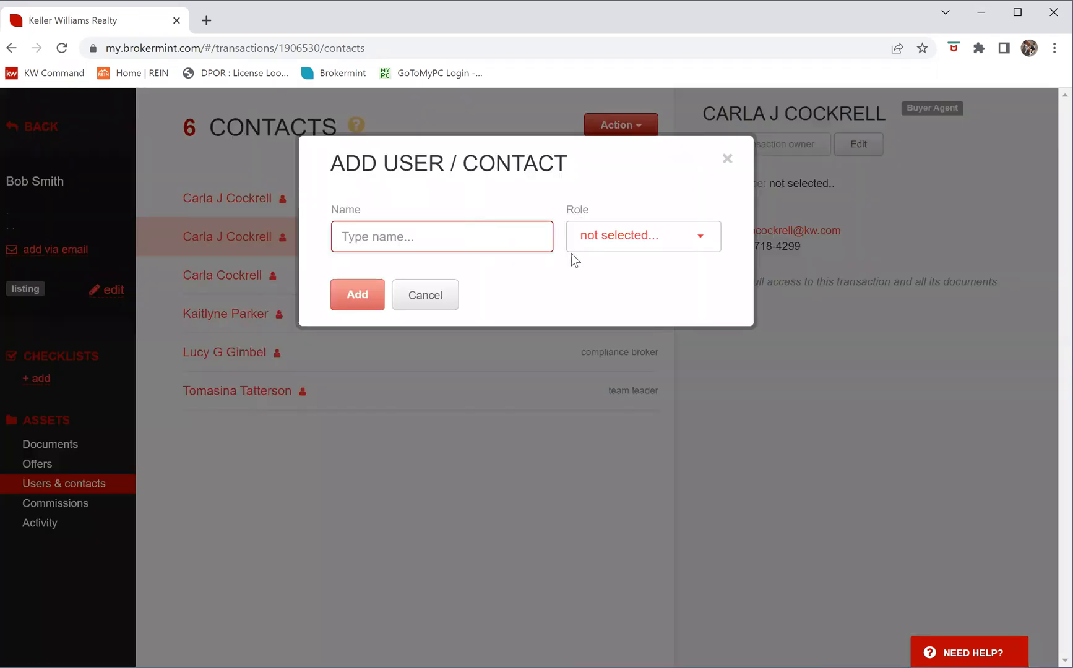
pyautogui.write('betty')
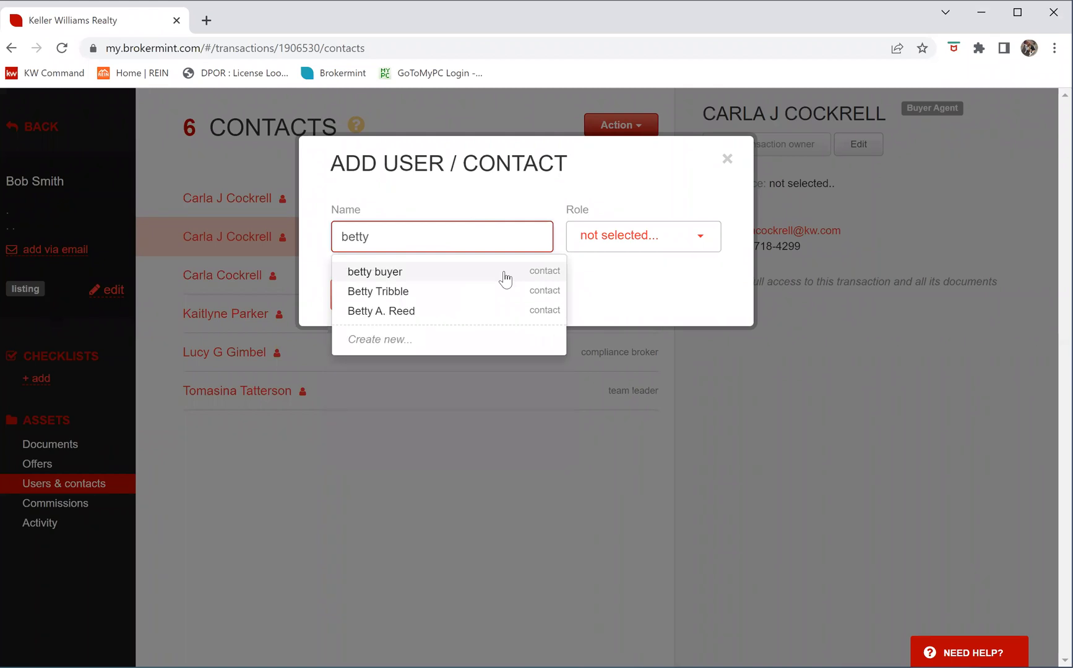
pyautogui.click(502, 271)
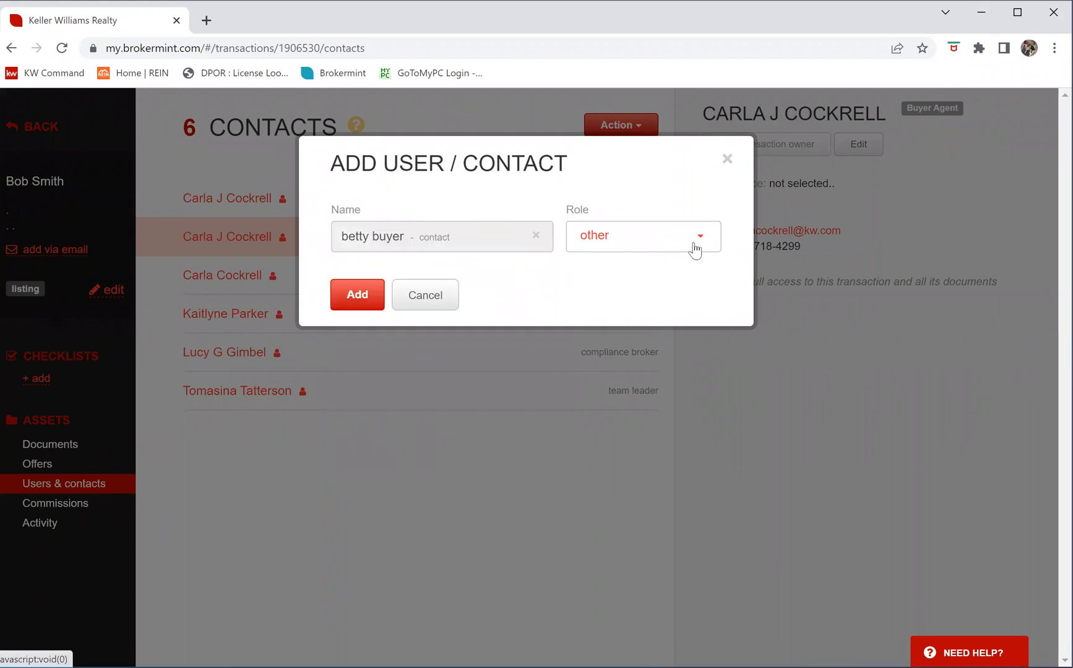
pyautogui.click(643, 235)
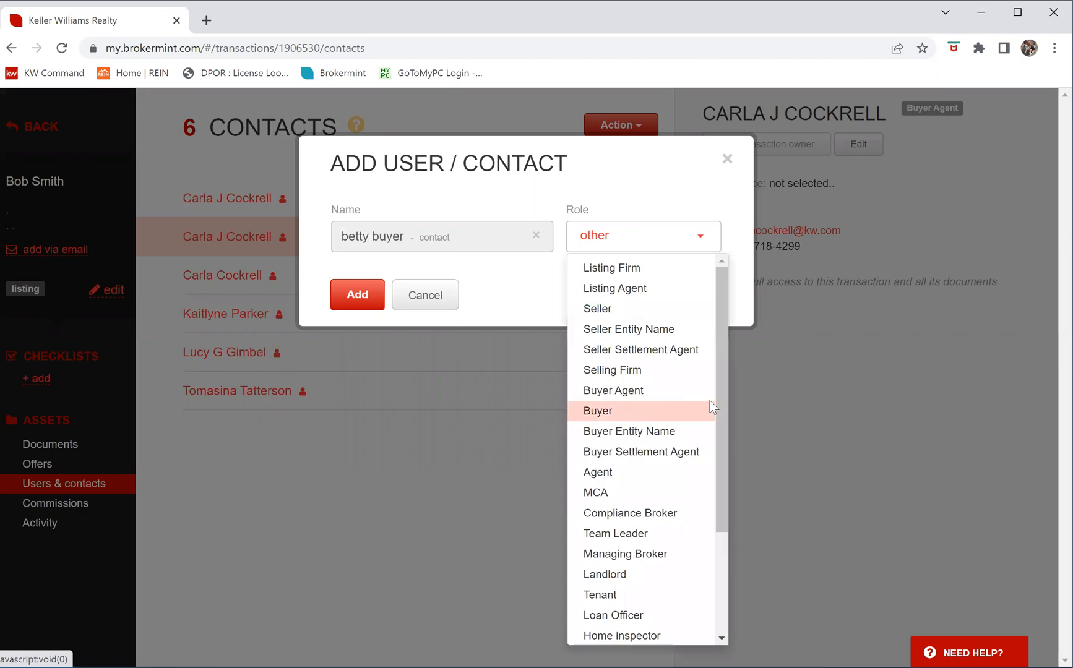
pyautogui.click(687, 411)
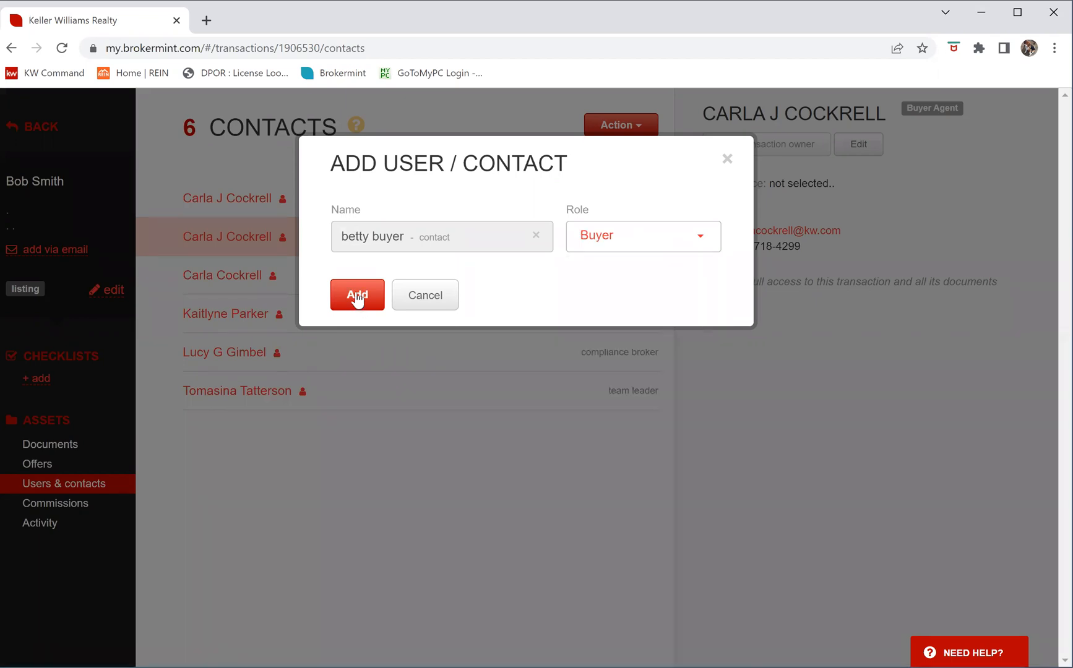
pyautogui.click(357, 297)
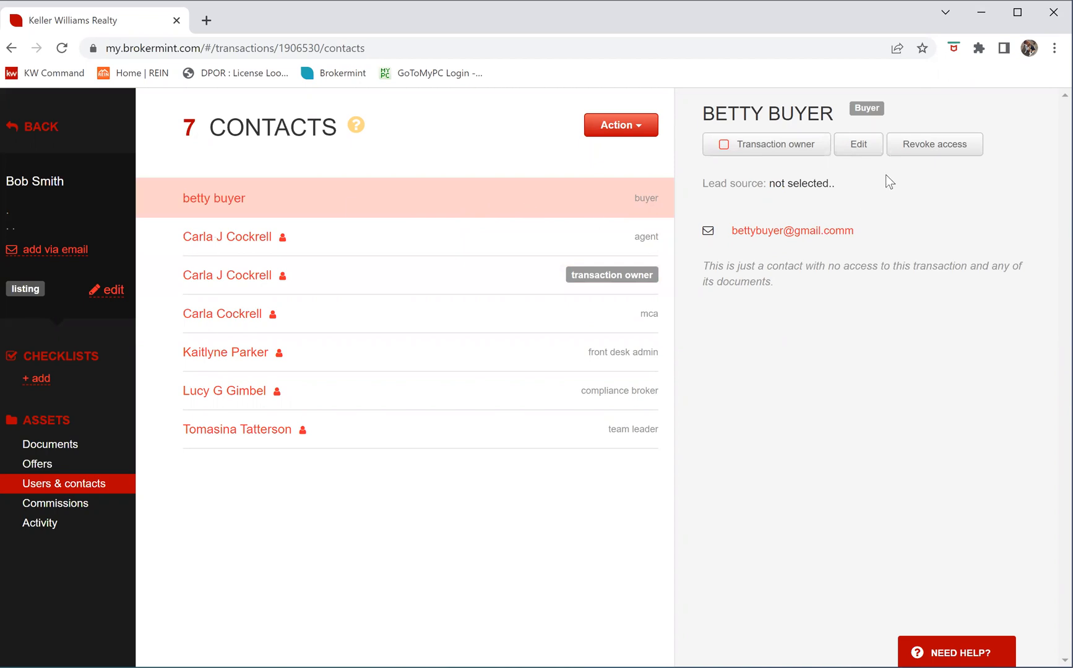
# Review the buyer's details unchanged, then search a new contact by the second buyer's first name
pyautogui.click(859, 148)
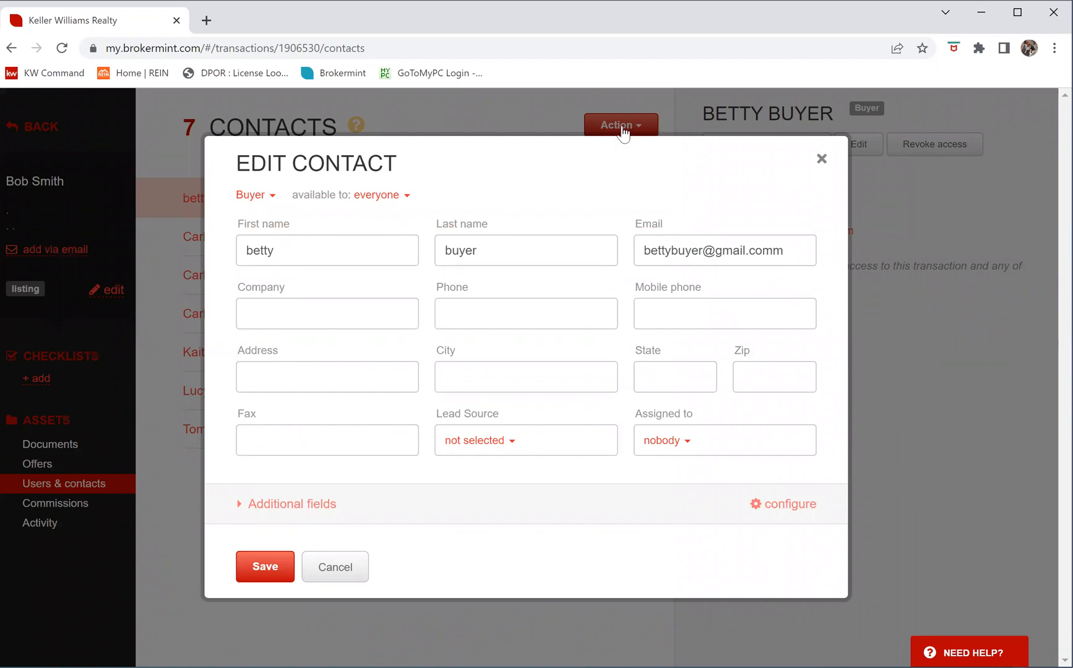
pyautogui.click(647, 126)
pyautogui.click(648, 128)
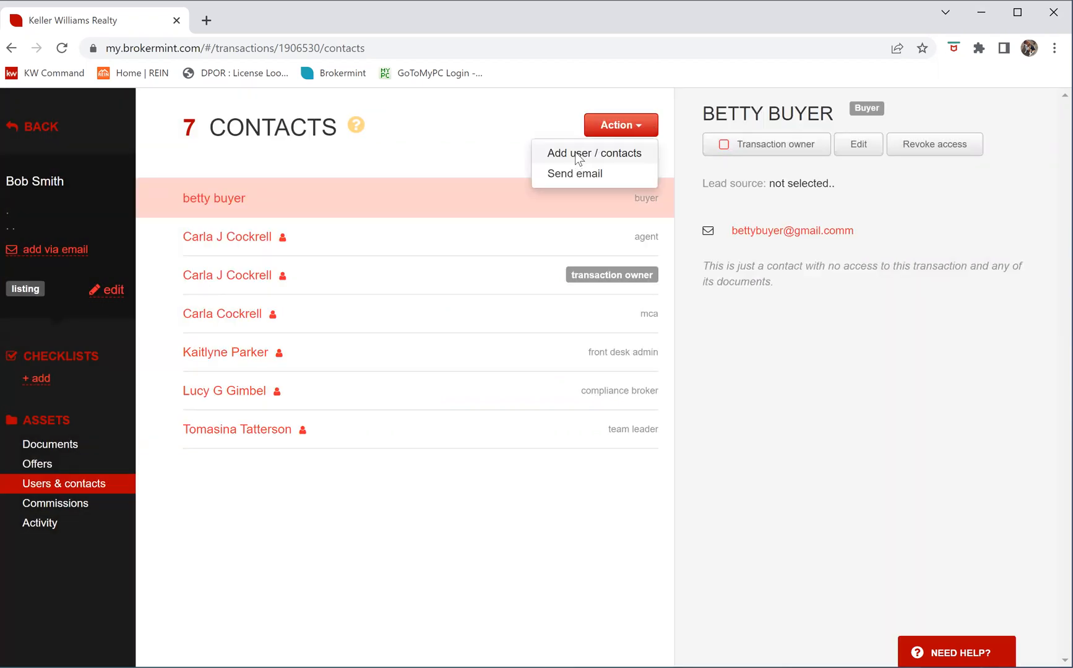
pyautogui.click(575, 152)
pyautogui.click(451, 239)
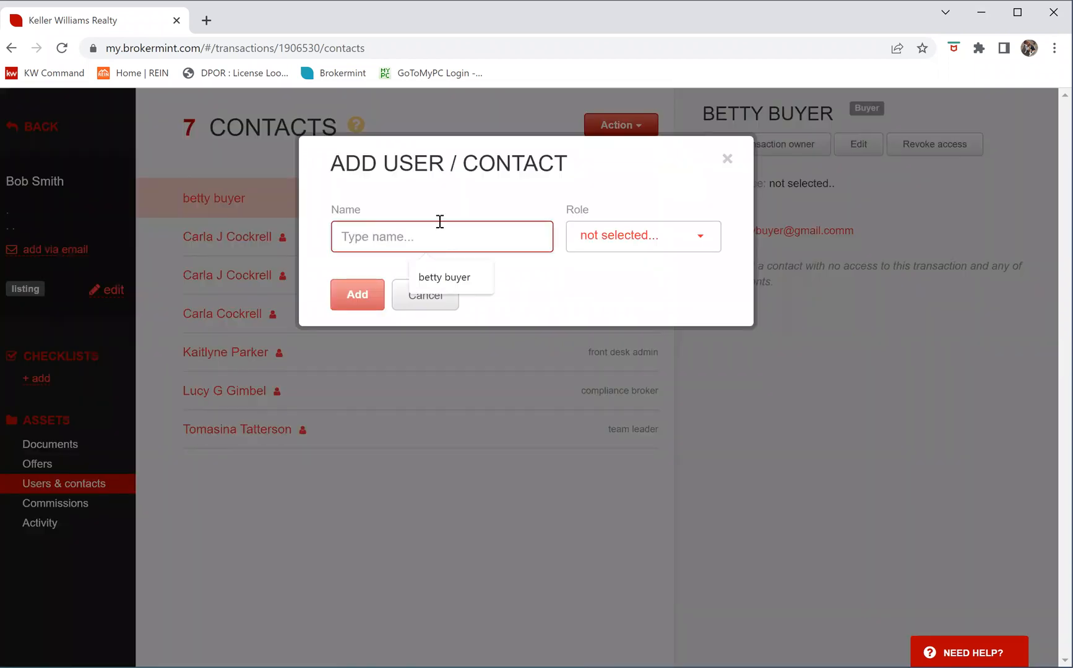
pyautogui.write('Bo')
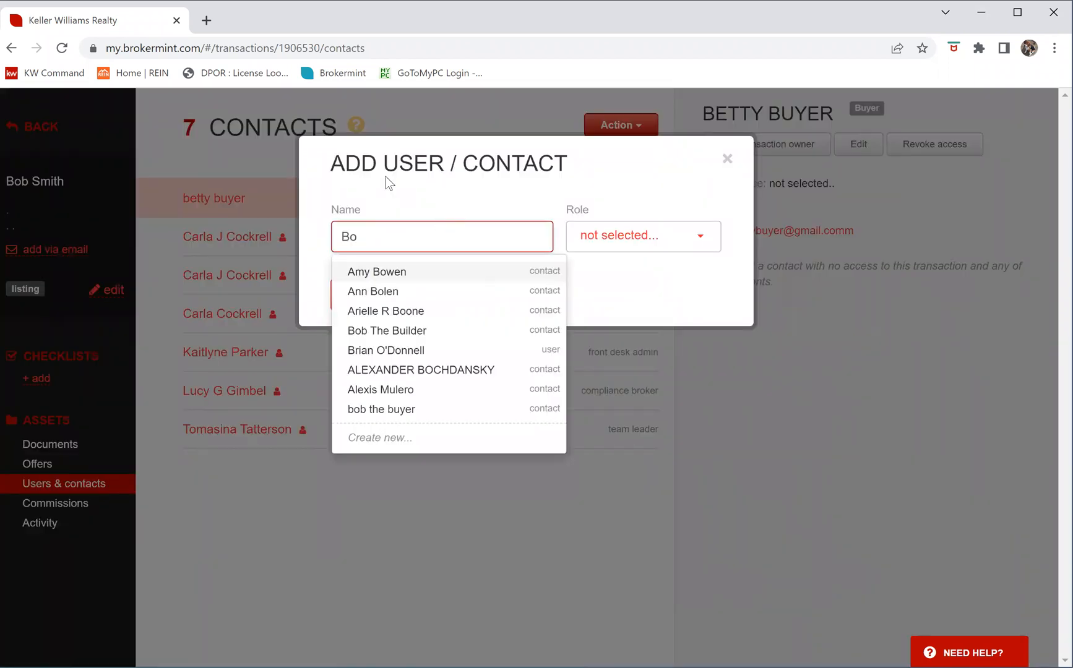
pyautogui.write('b')
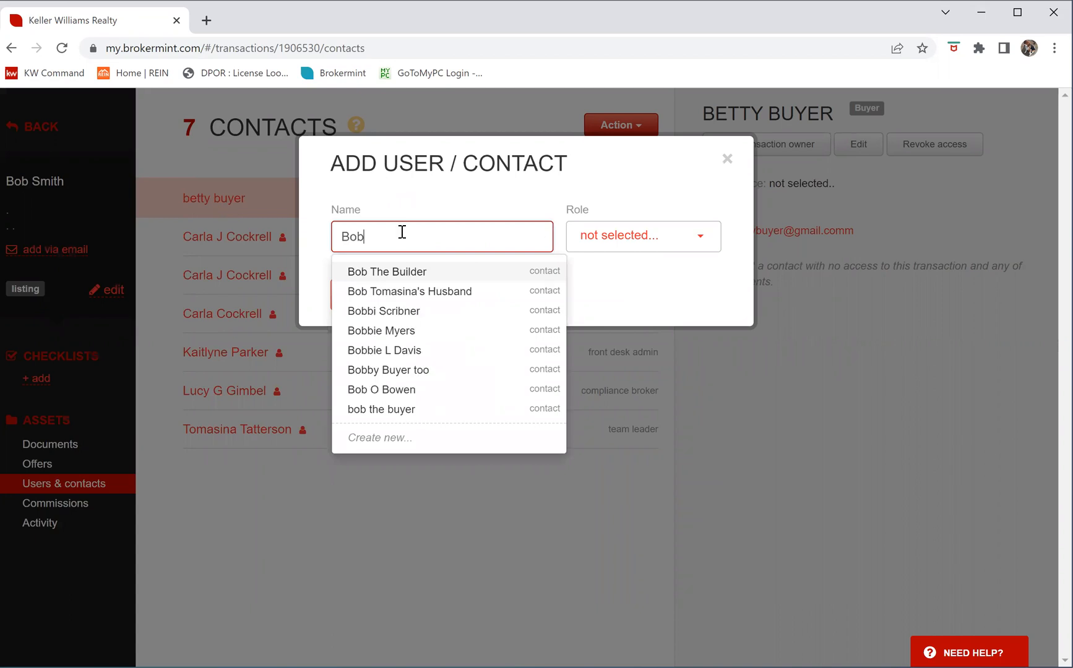
# Create the second buyer as a new contact with last name and e-mail, added as Buyer
pyautogui.click(380, 436)
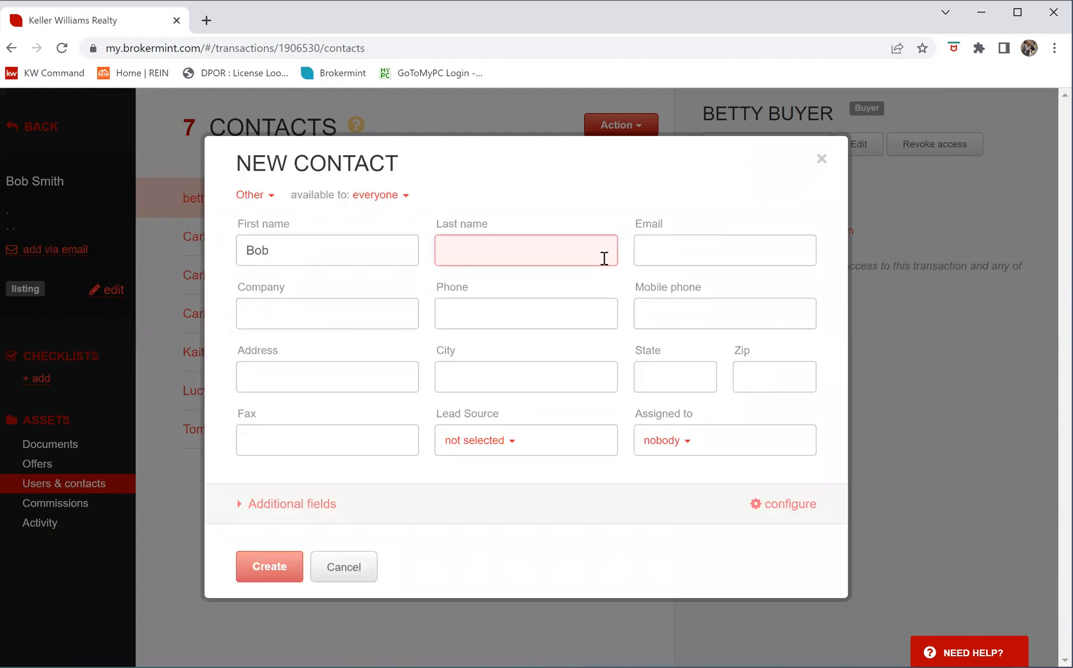
pyautogui.write('Buyer')
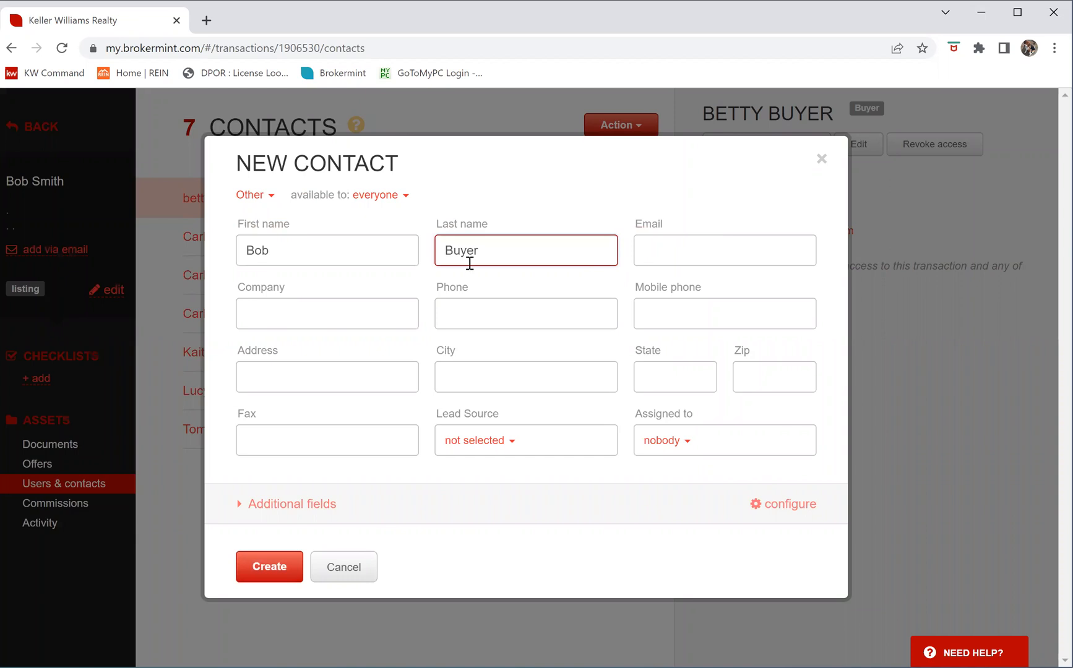
pyautogui.click(680, 244)
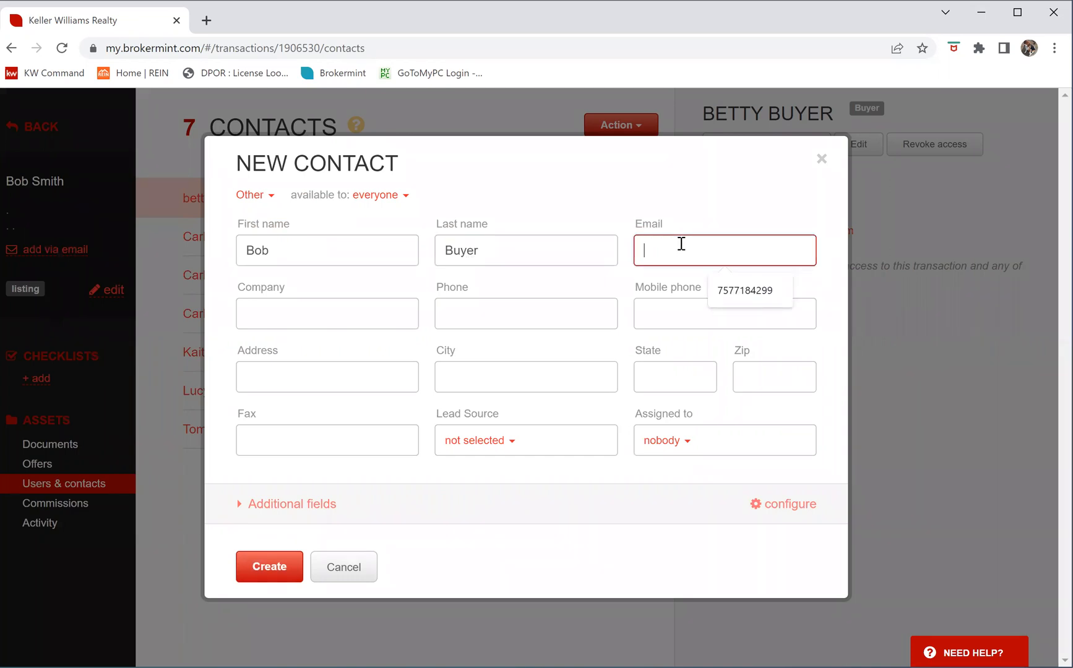
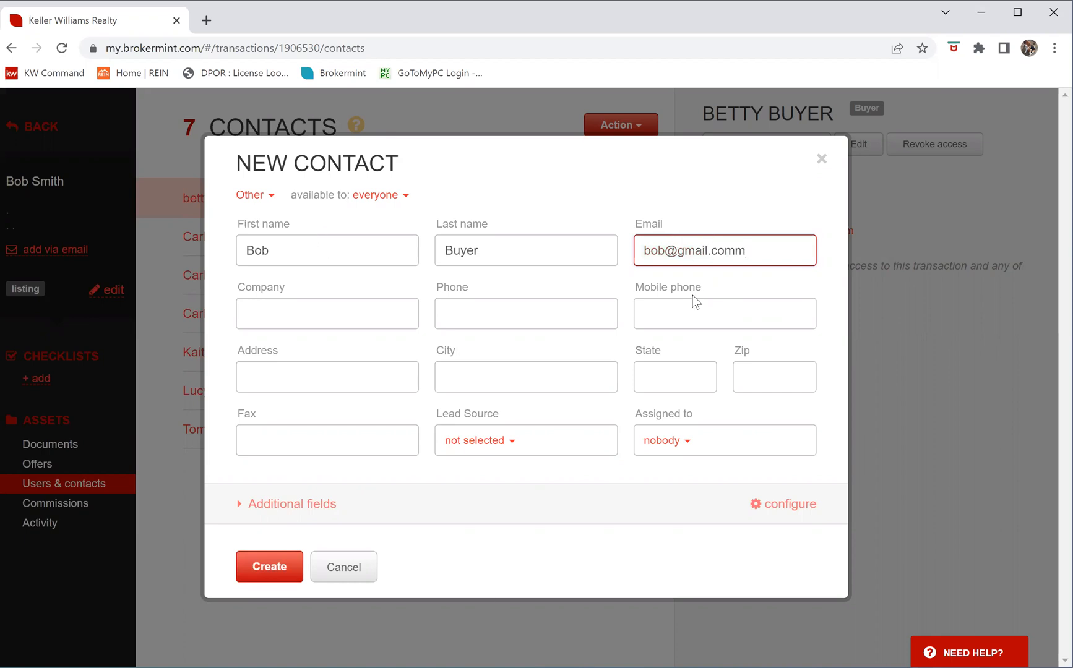
pyautogui.click(279, 565)
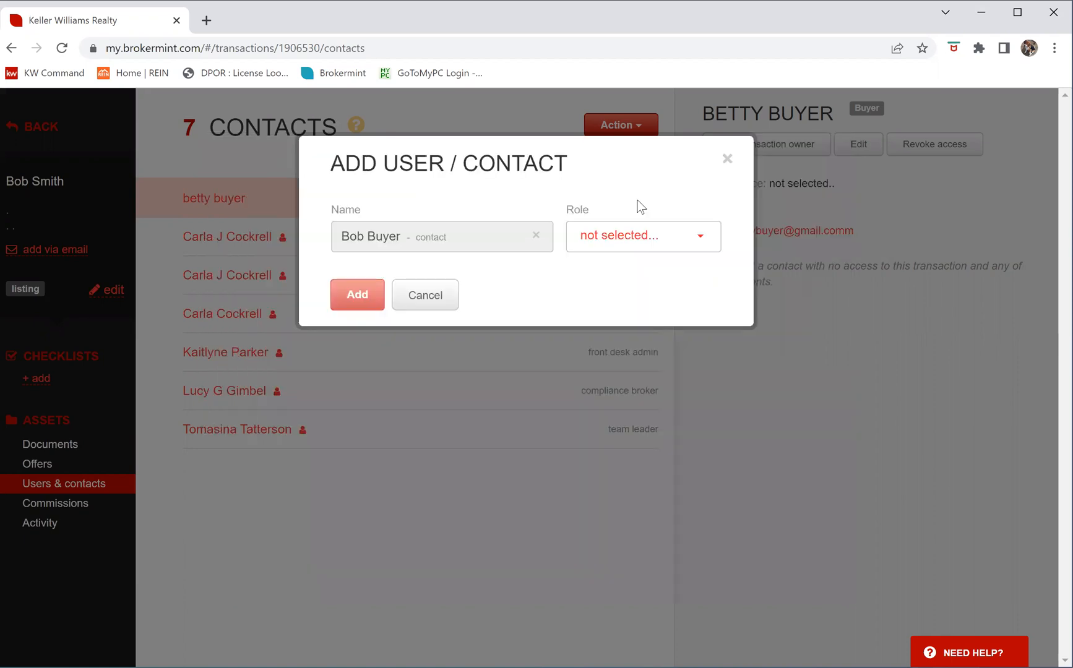
pyautogui.click(633, 241)
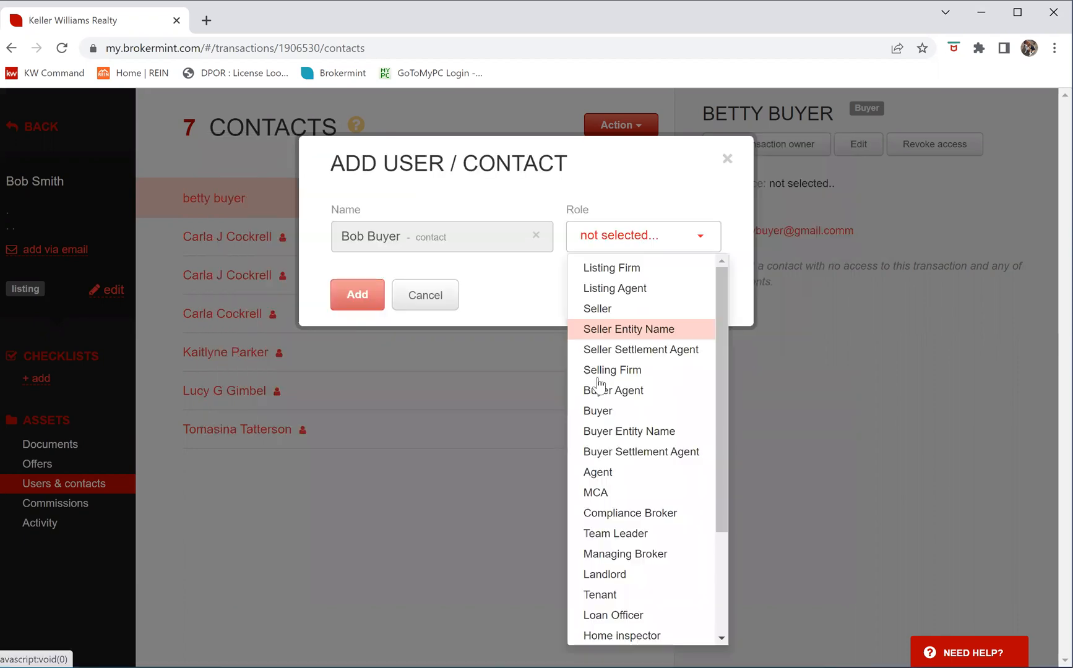
pyautogui.click(603, 411)
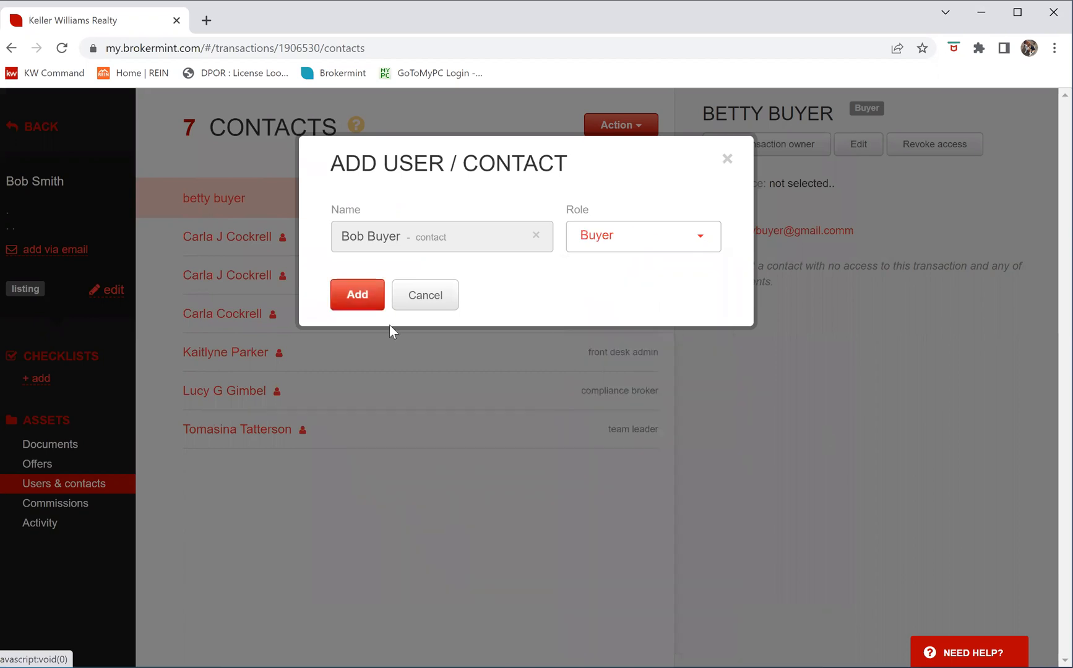
pyautogui.click(359, 296)
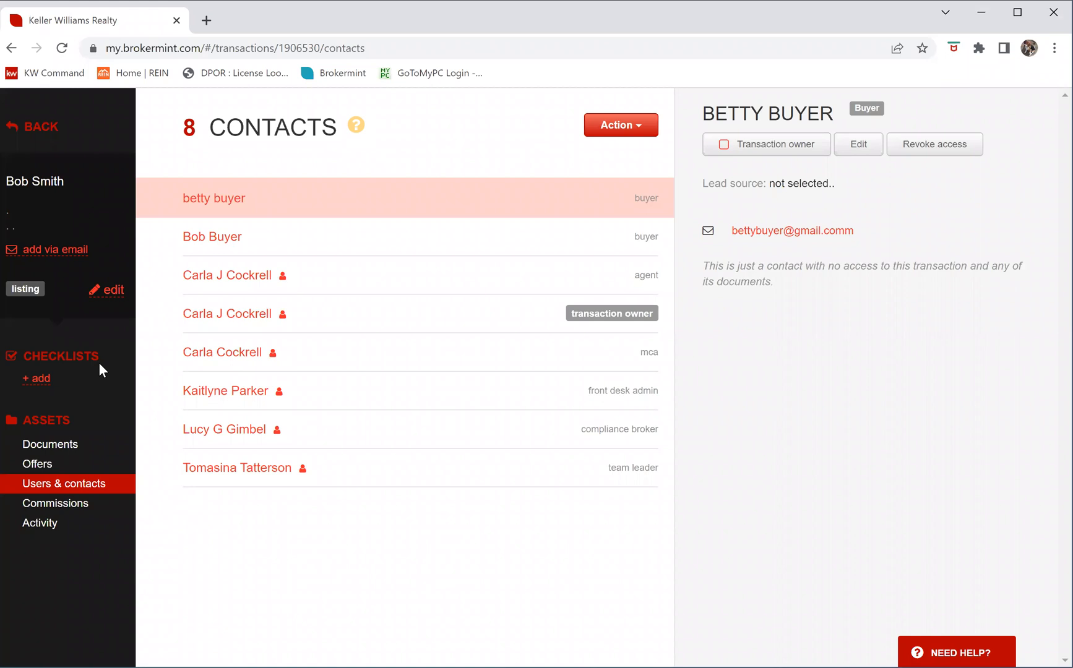
# Attach the *Buyer Consultation - Represented checklist template to the transaction
pyautogui.click(35, 379)
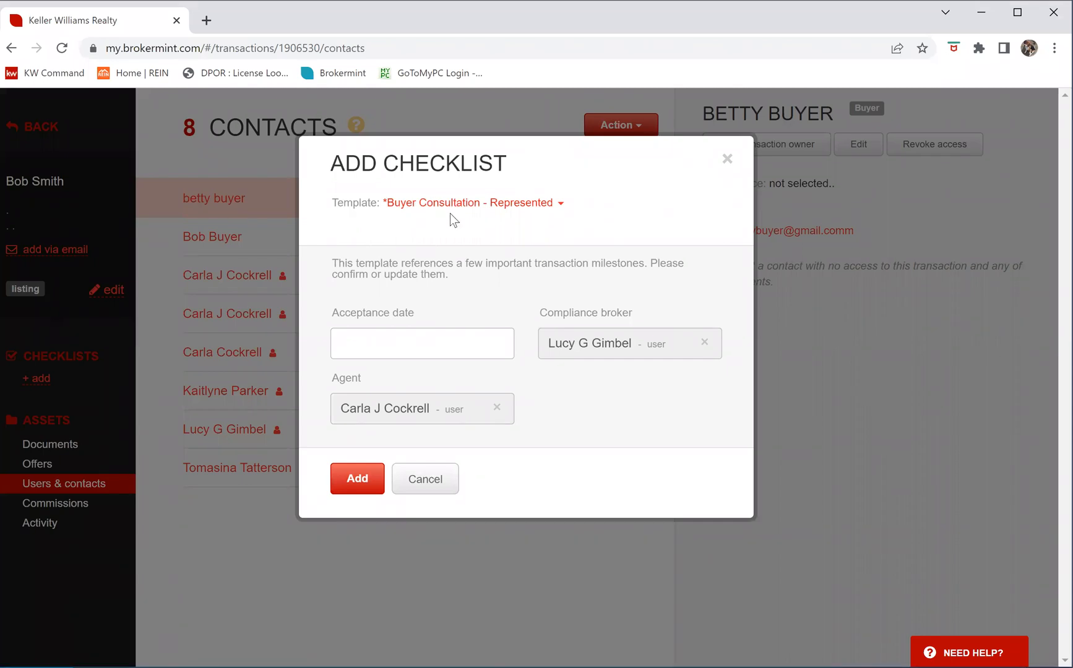
pyautogui.click(561, 208)
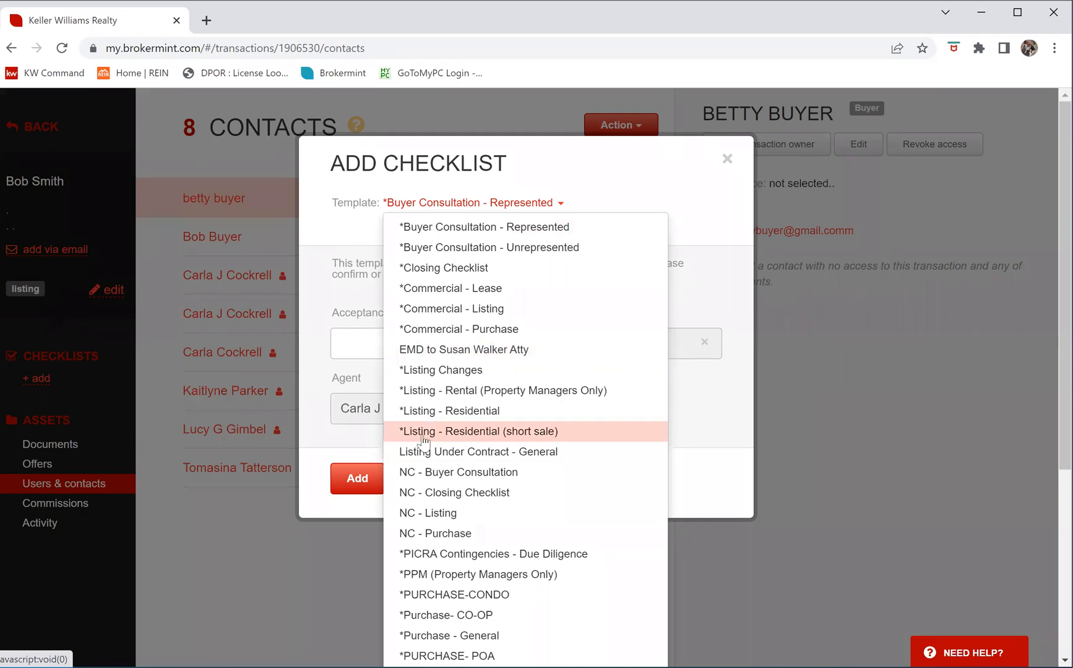
pyautogui.click(445, 230)
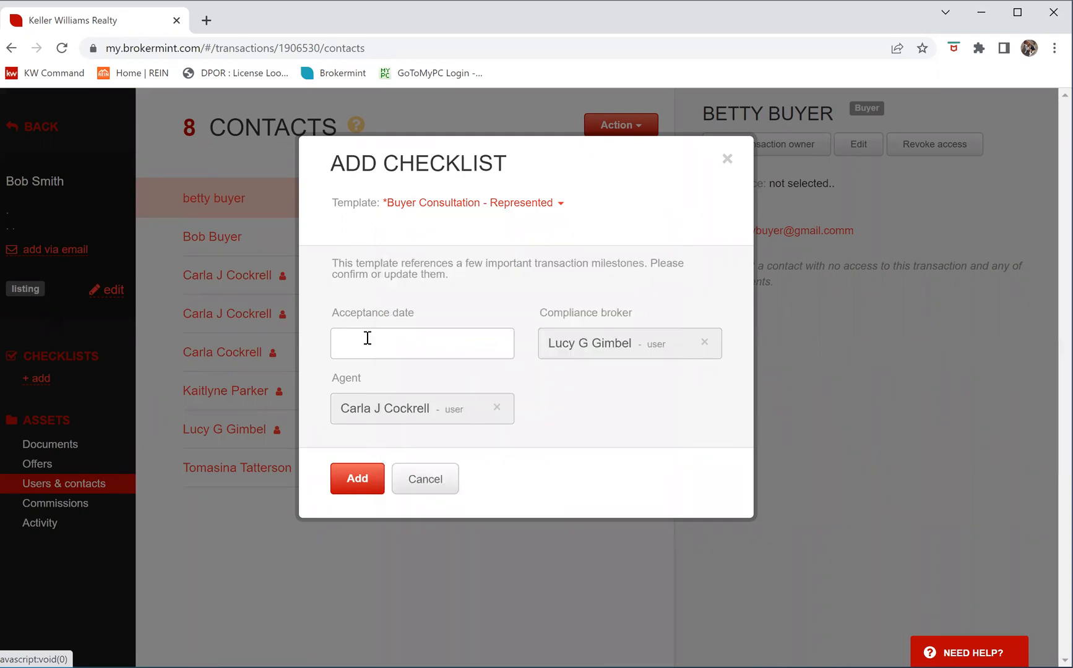
pyautogui.click(358, 479)
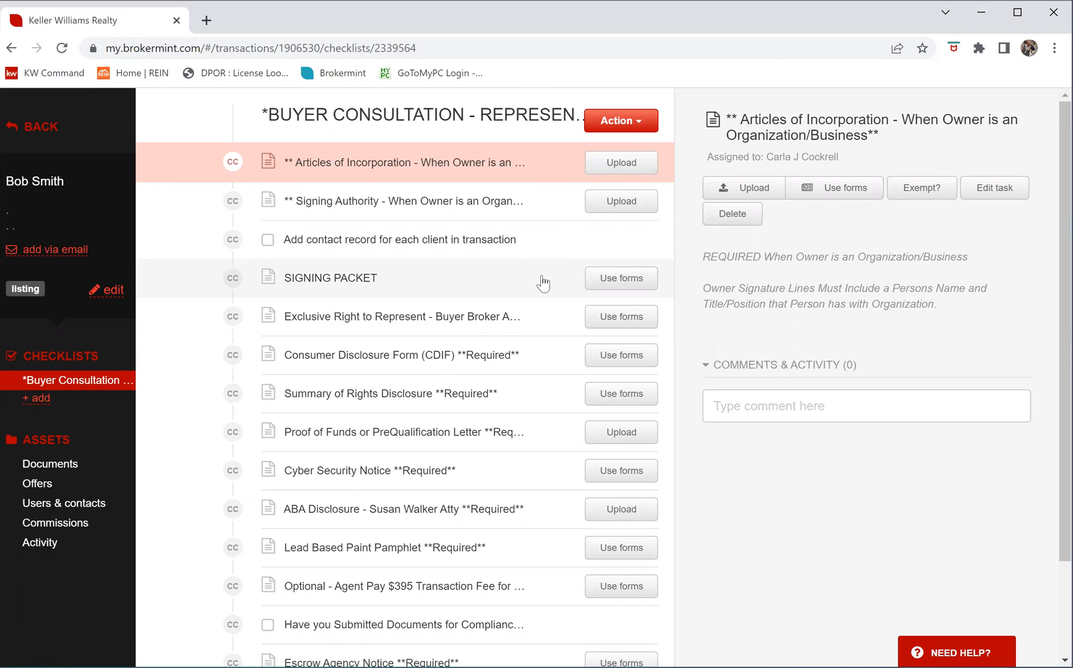
pyautogui.scroll(-1, 544, 279)
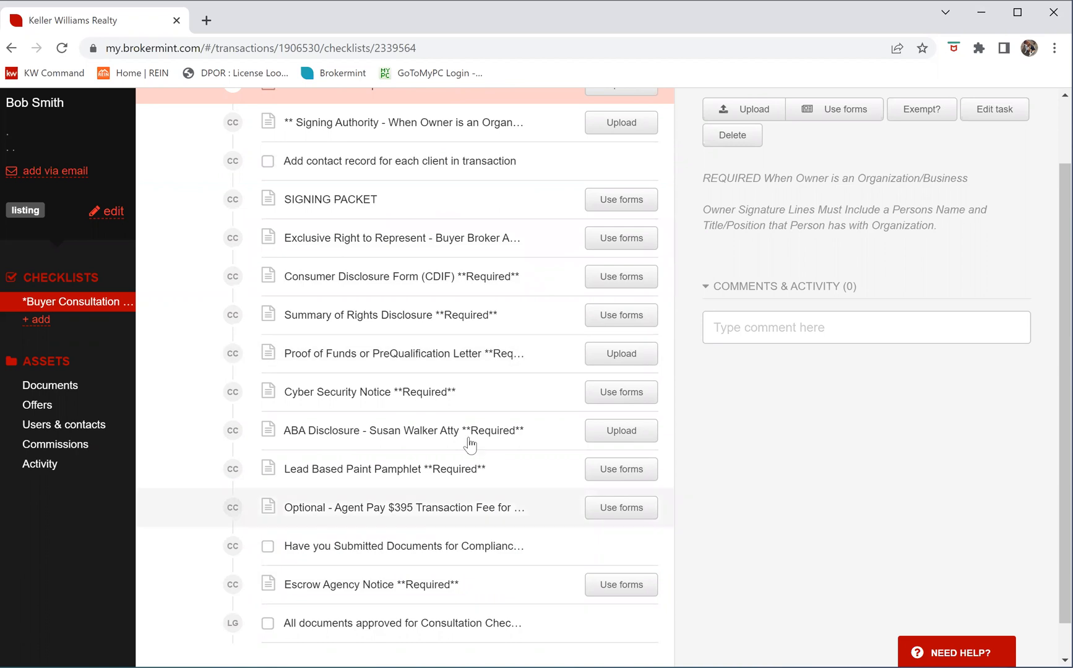
pyautogui.scroll(1, 319, 291)
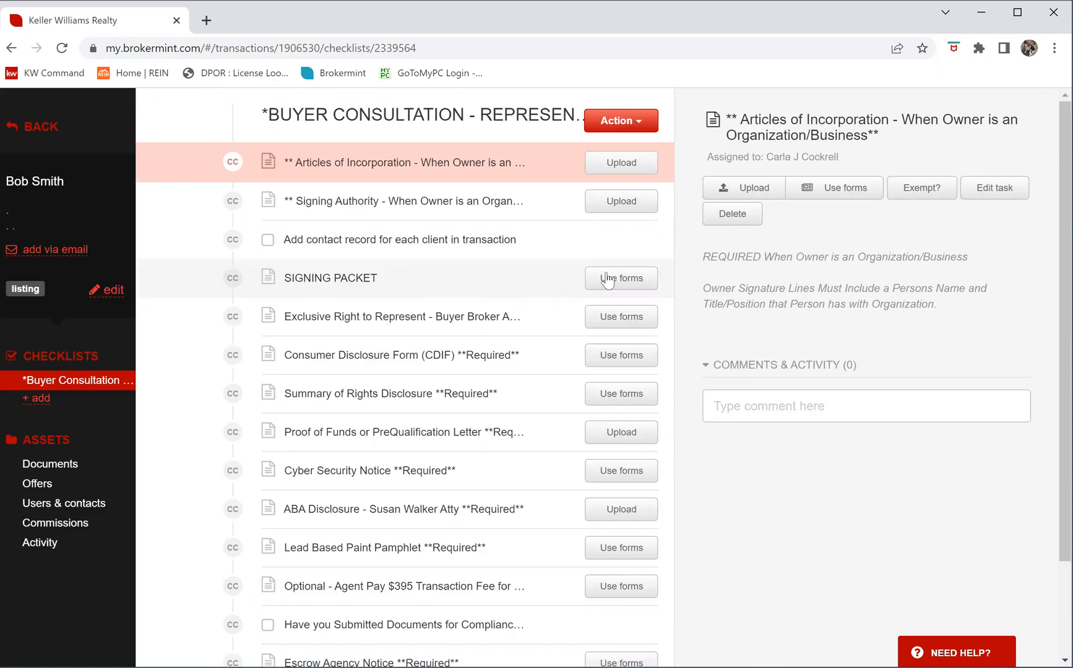
# Use forms on the SIGNING PACKET item, review the six compiled forms, and proceed to signers
pyautogui.click(637, 280)
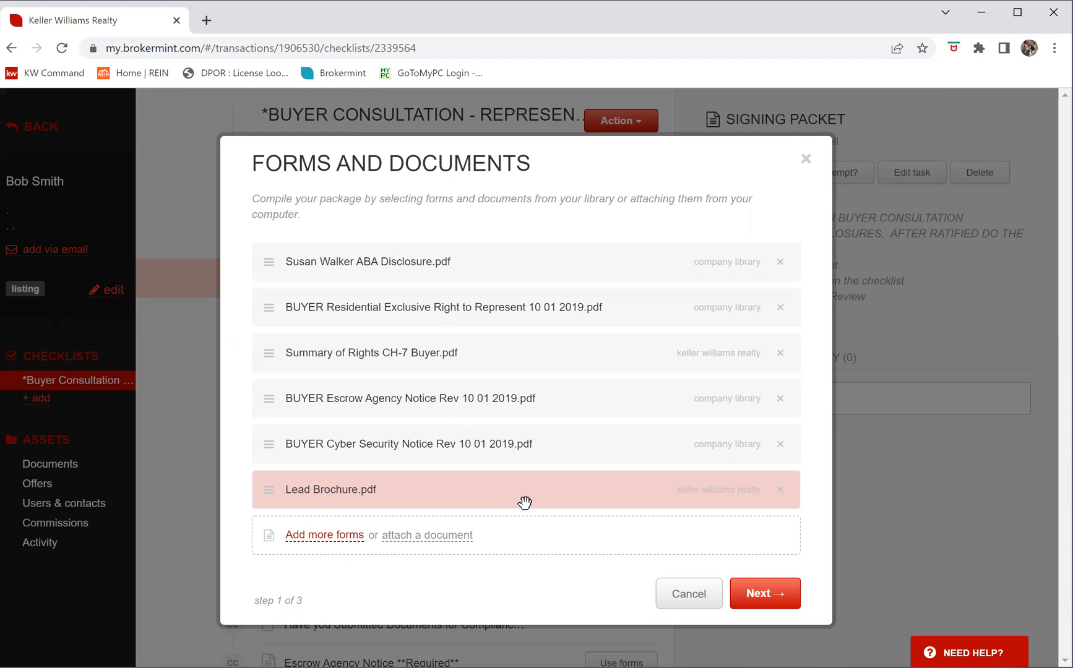
pyautogui.click(758, 595)
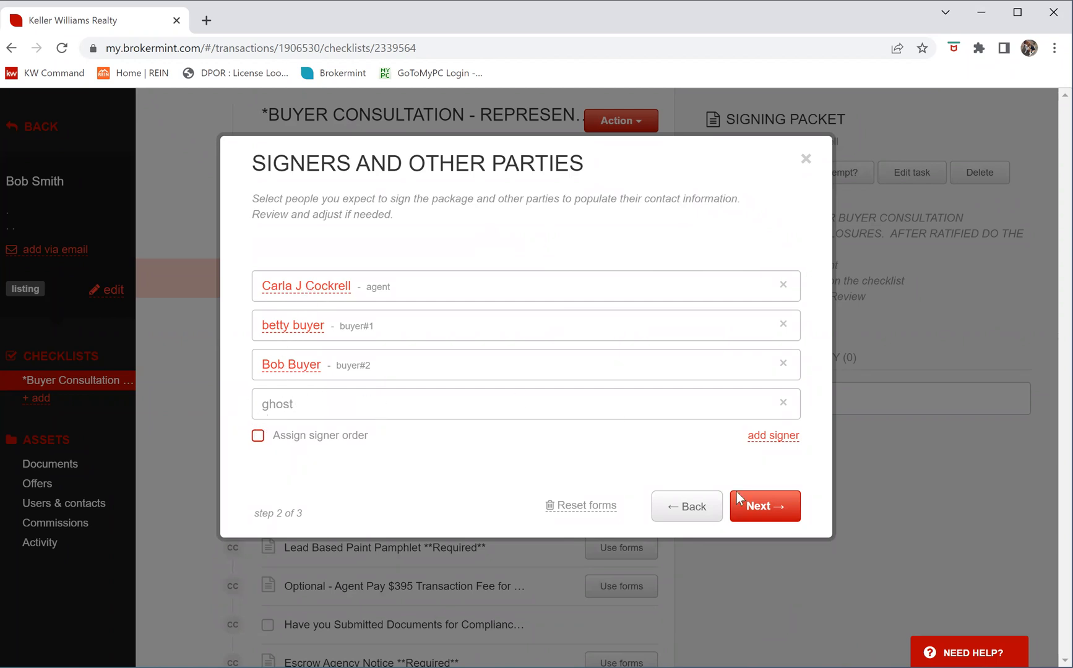
# Confirm the agent and both buyers as signers and prepare the documents
pyautogui.click(767, 514)
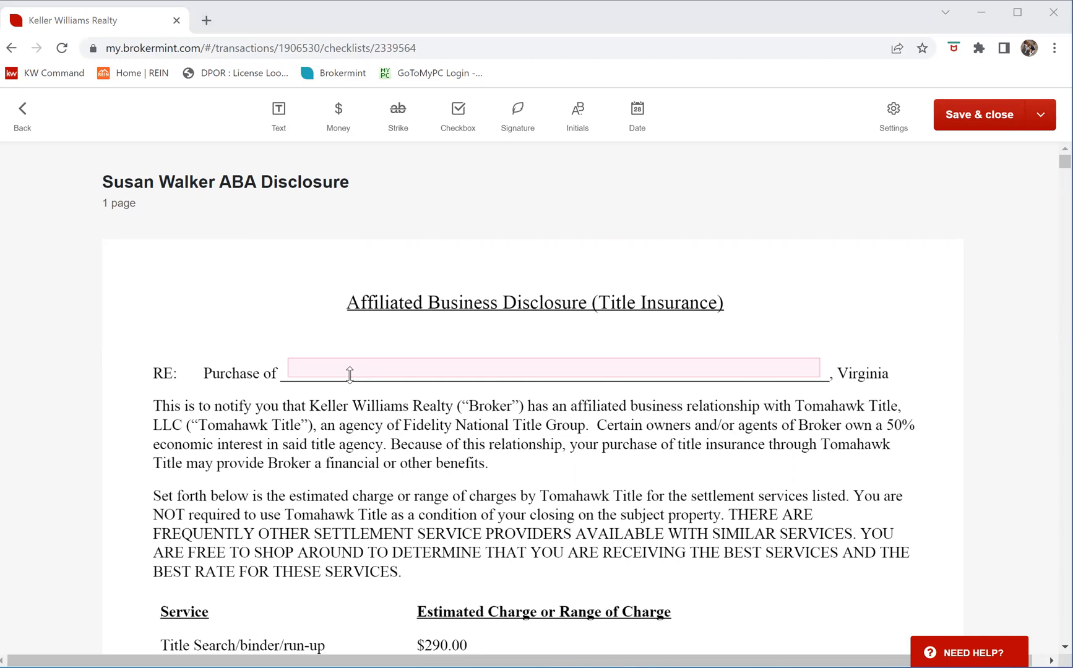
# Switch the disclosure's Purchase of field to Fill now and enter TBD
pyautogui.click(513, 369)
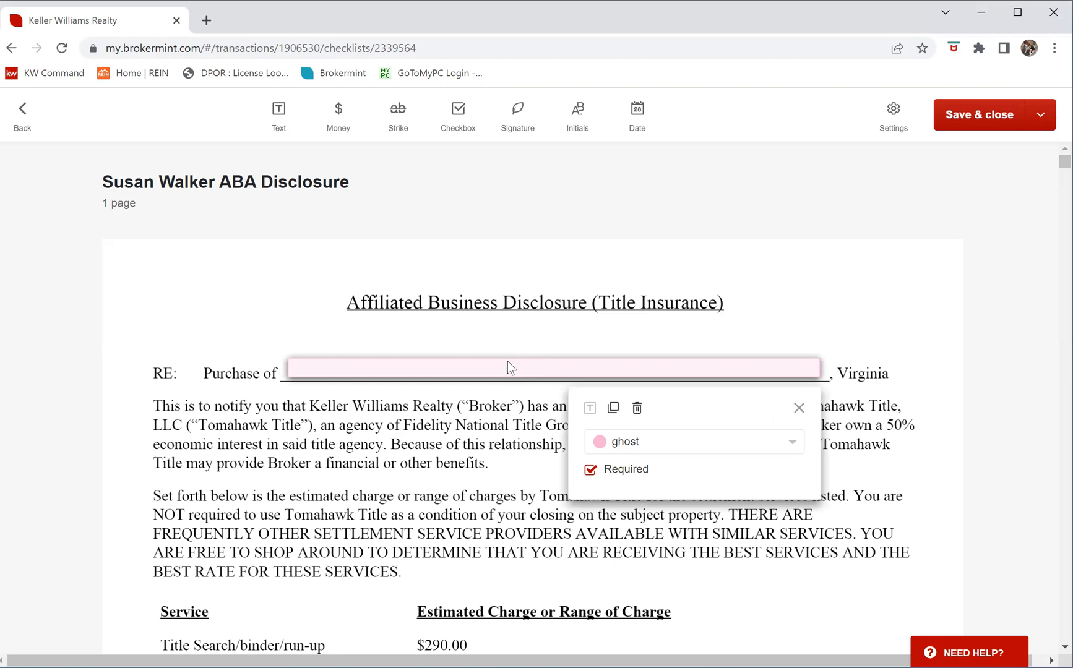
pyautogui.click(646, 442)
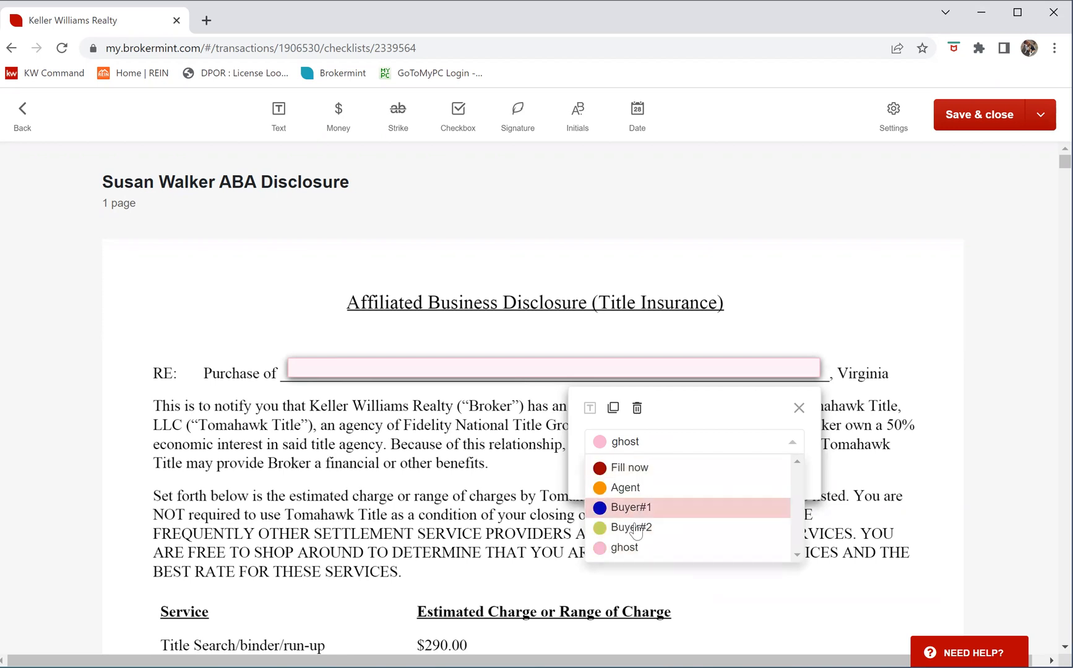
pyautogui.click(624, 468)
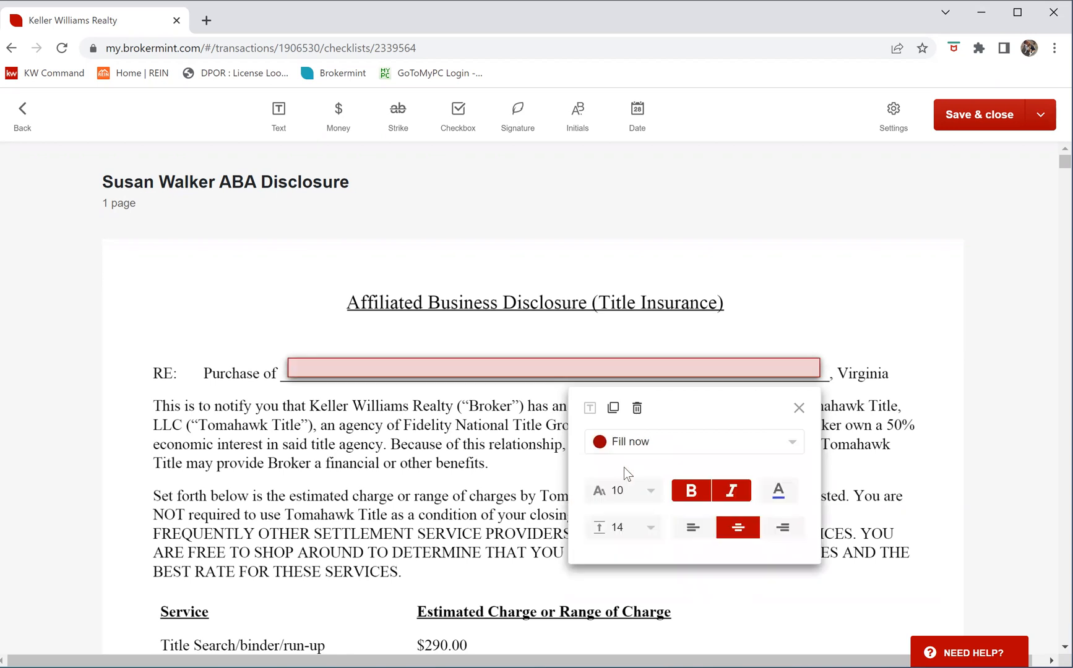
pyautogui.click(531, 367)
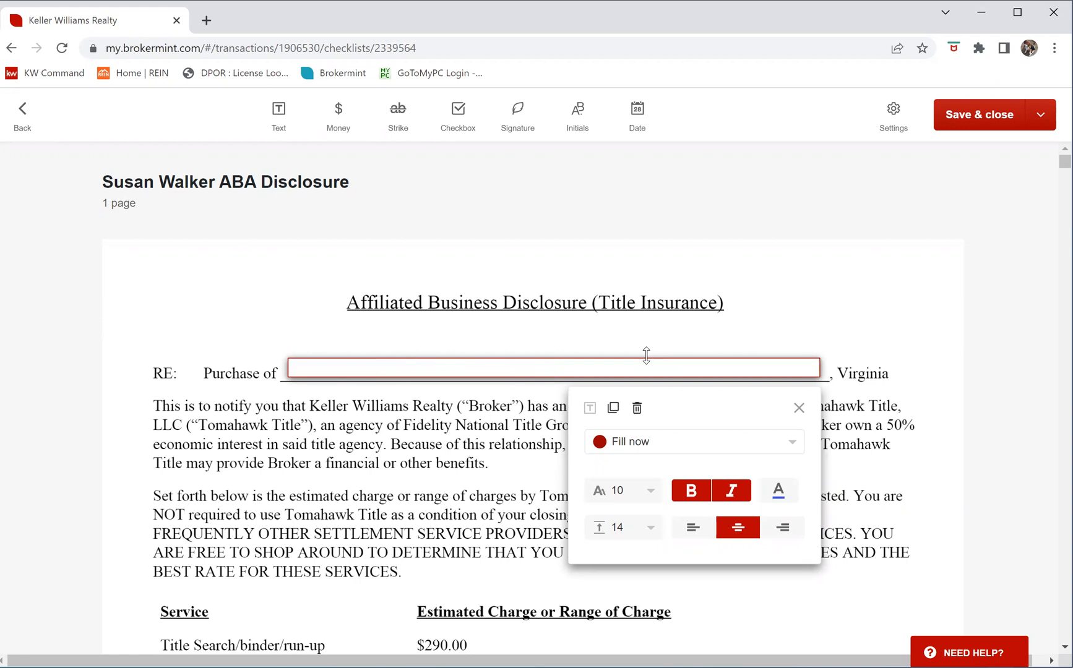
pyautogui.write('TBD')
pyautogui.click(799, 408)
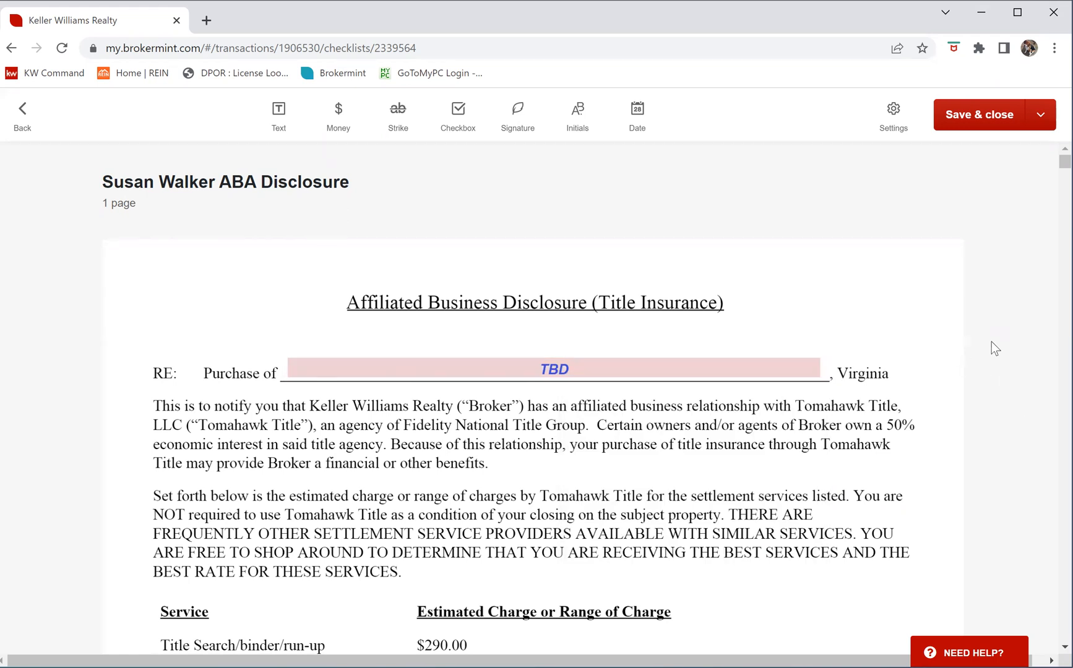
pyautogui.scroll(-13, 992, 343)
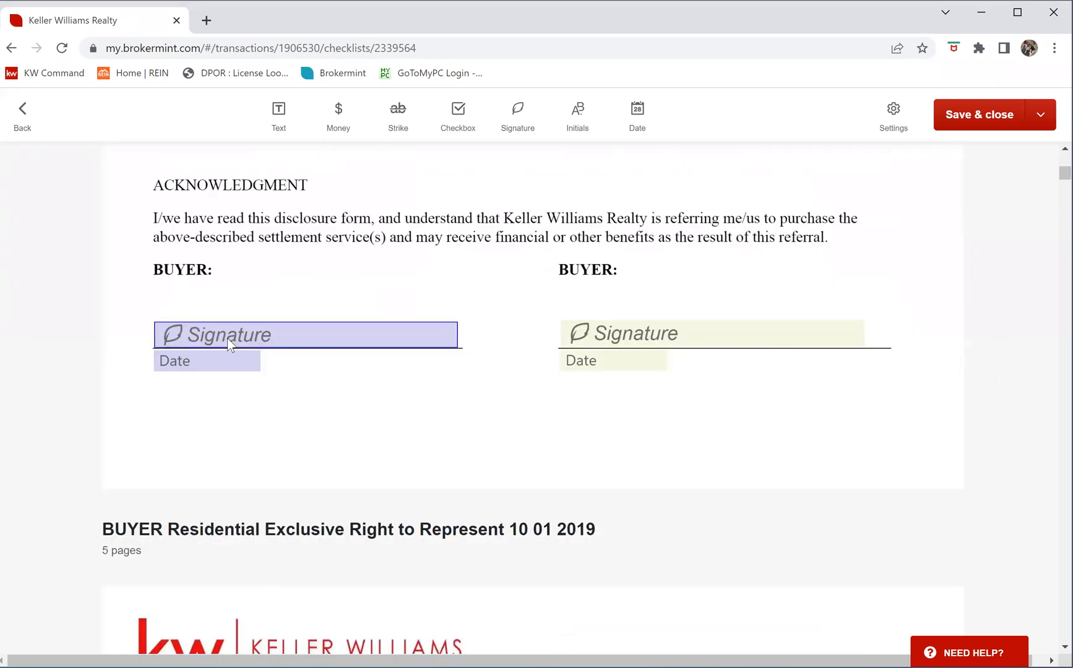
pyautogui.click(291, 333)
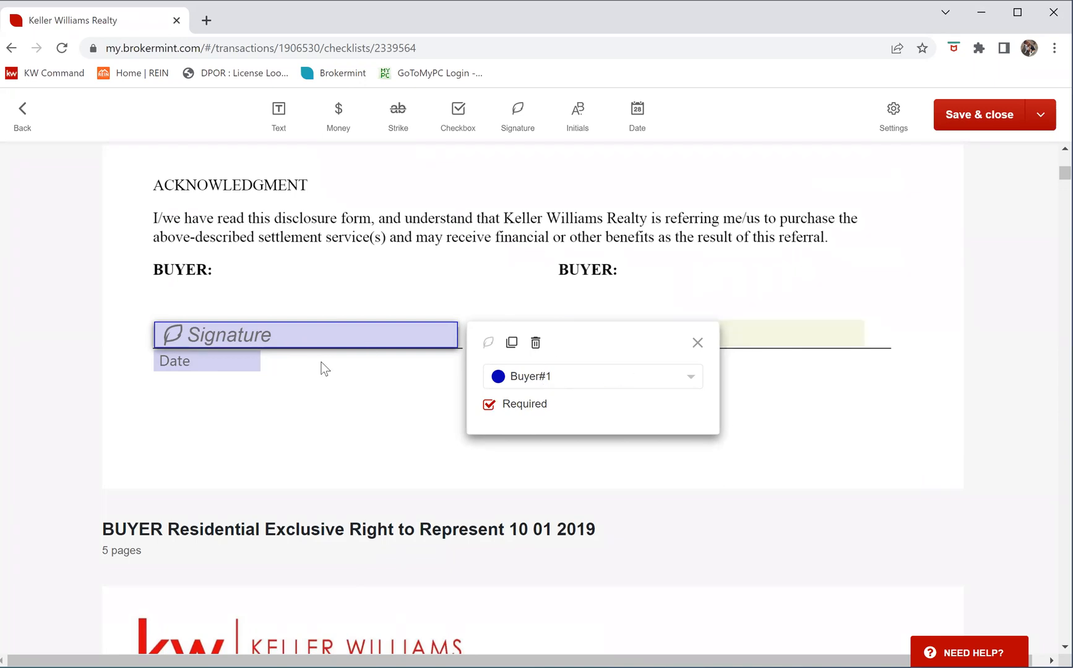
pyautogui.click(696, 343)
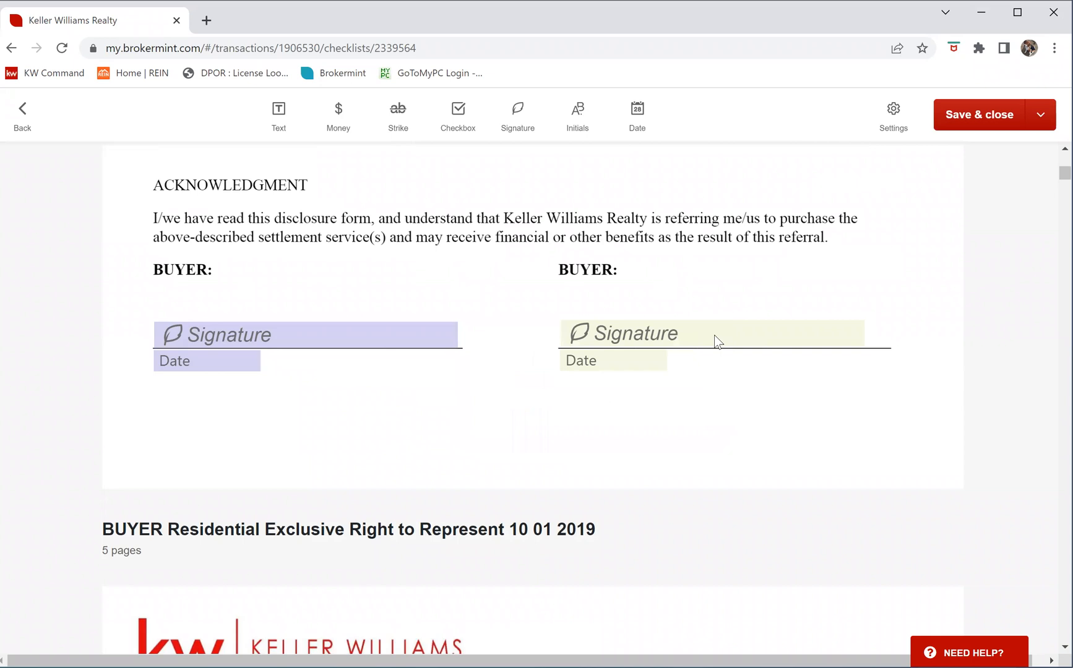
pyautogui.click(713, 335)
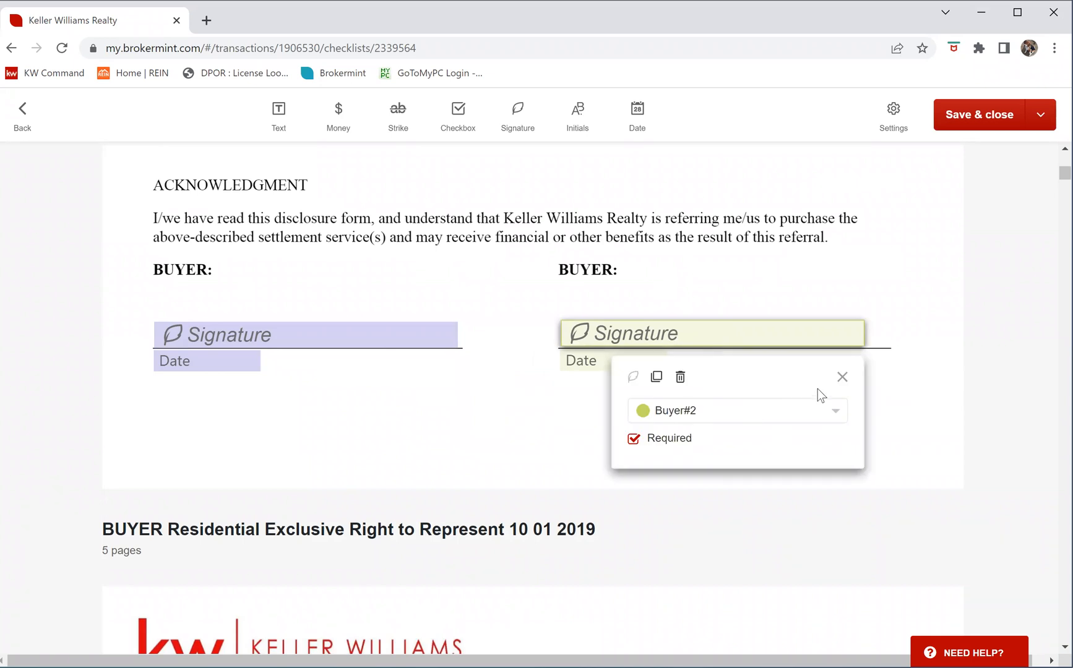
pyautogui.click(842, 377)
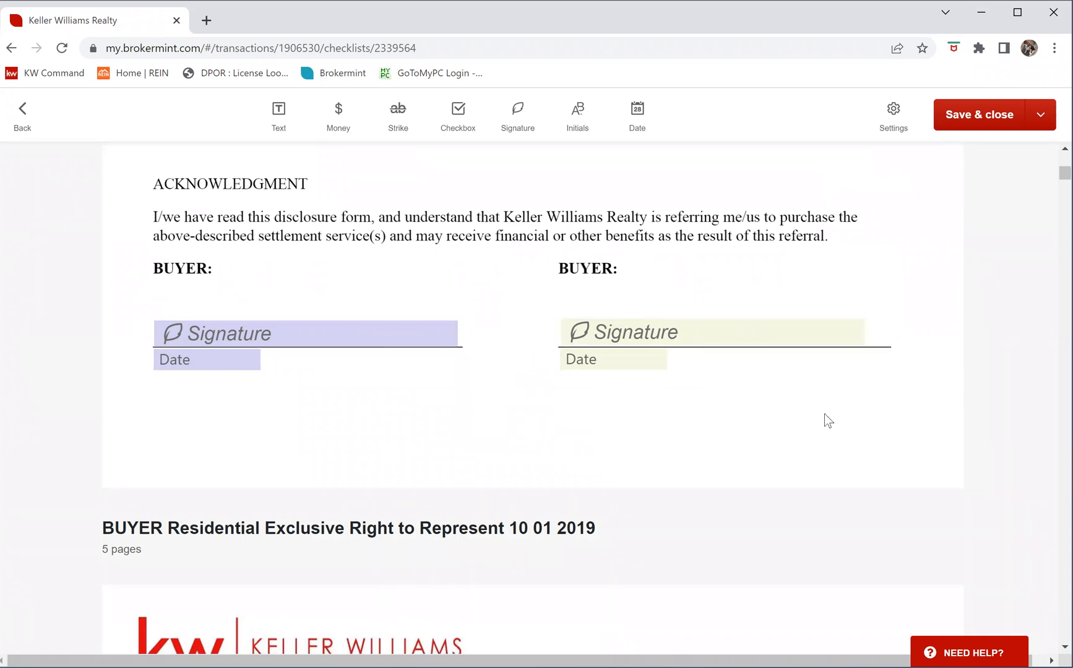
pyautogui.scroll(-4, 824, 414)
# Set the agreement's Term Ending Date in paragraph 2 to Sep 30, 2022
pyautogui.scroll(-3, 723, 234)
pyautogui.scroll(-1, 723, 235)
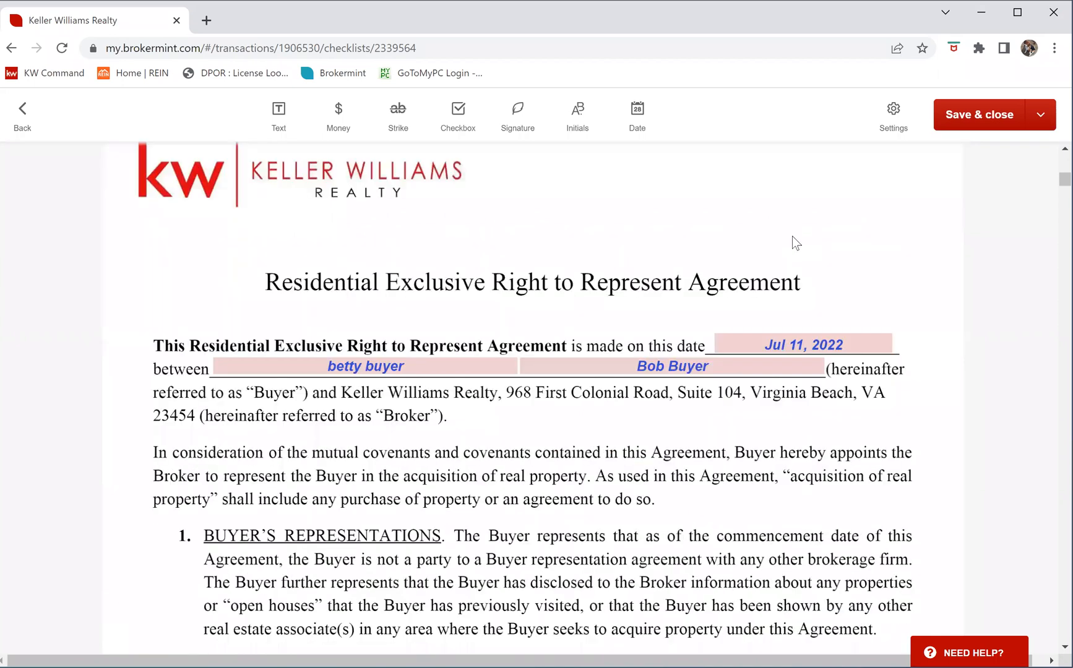
pyautogui.scroll(-1, 836, 270)
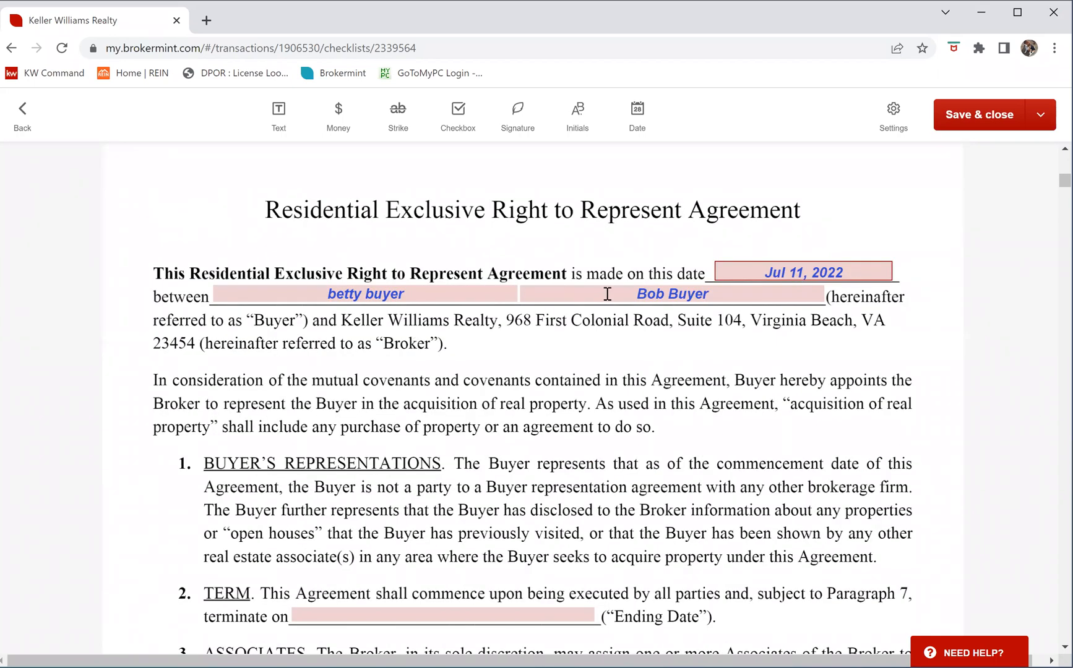
pyautogui.scroll(-1, 683, 337)
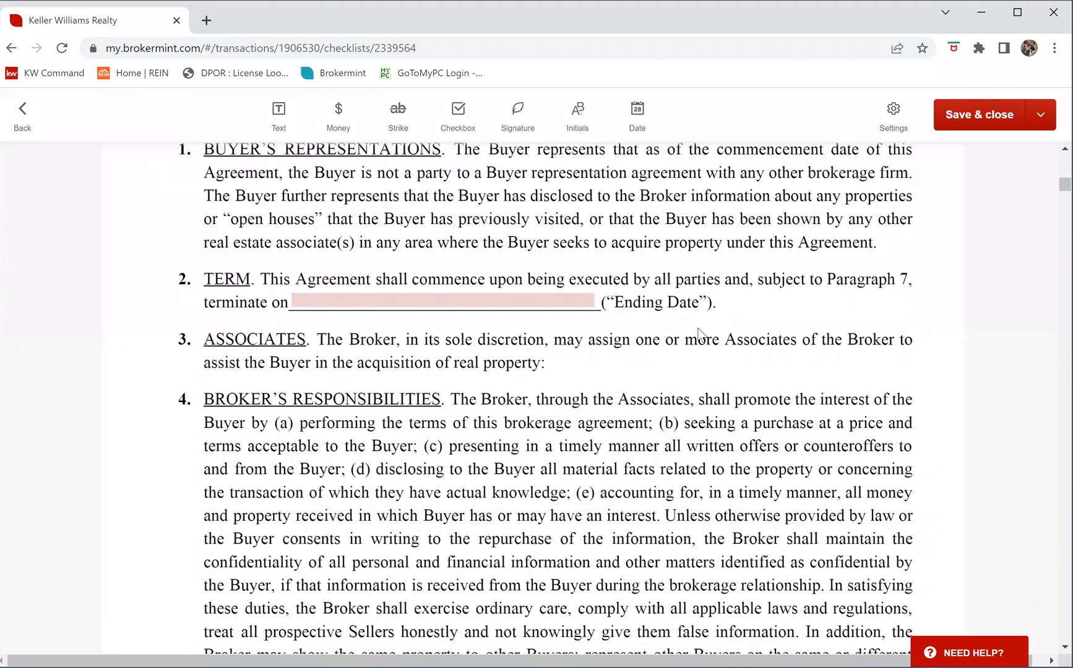
pyautogui.scroll(1, 387, 448)
pyautogui.scroll(1, 449, 461)
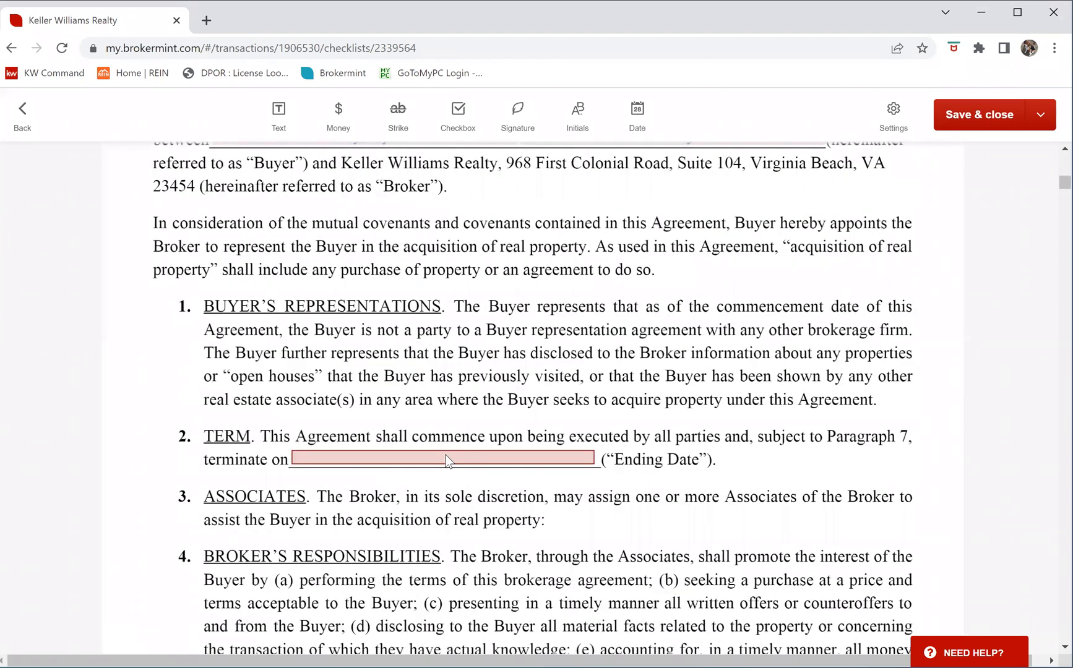
pyautogui.click(445, 457)
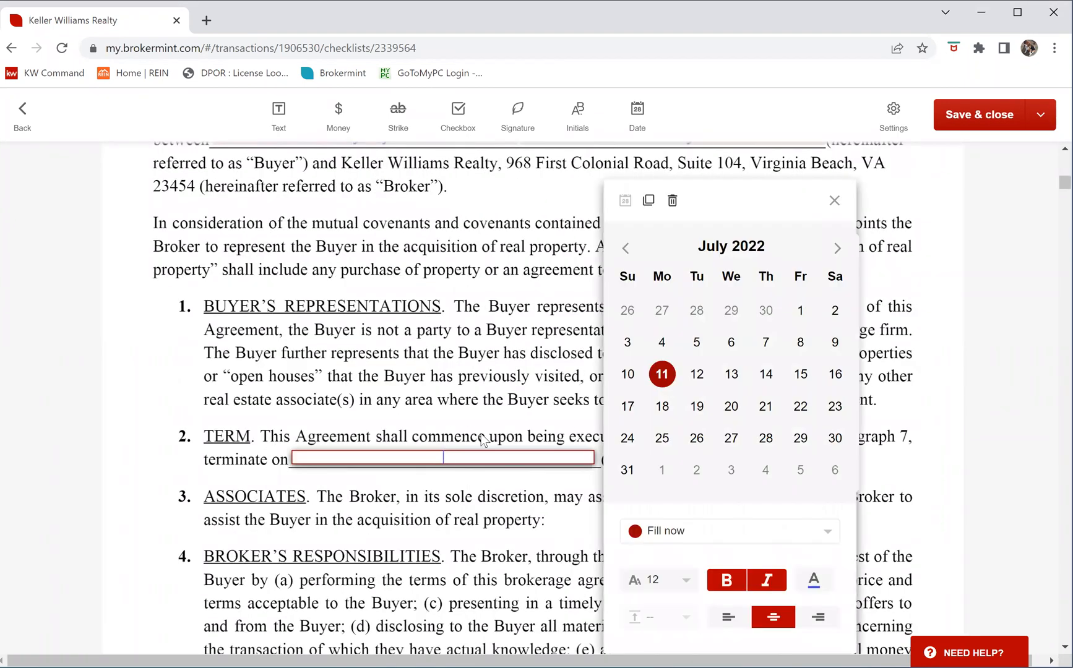
pyautogui.click(837, 251)
pyautogui.click(838, 251)
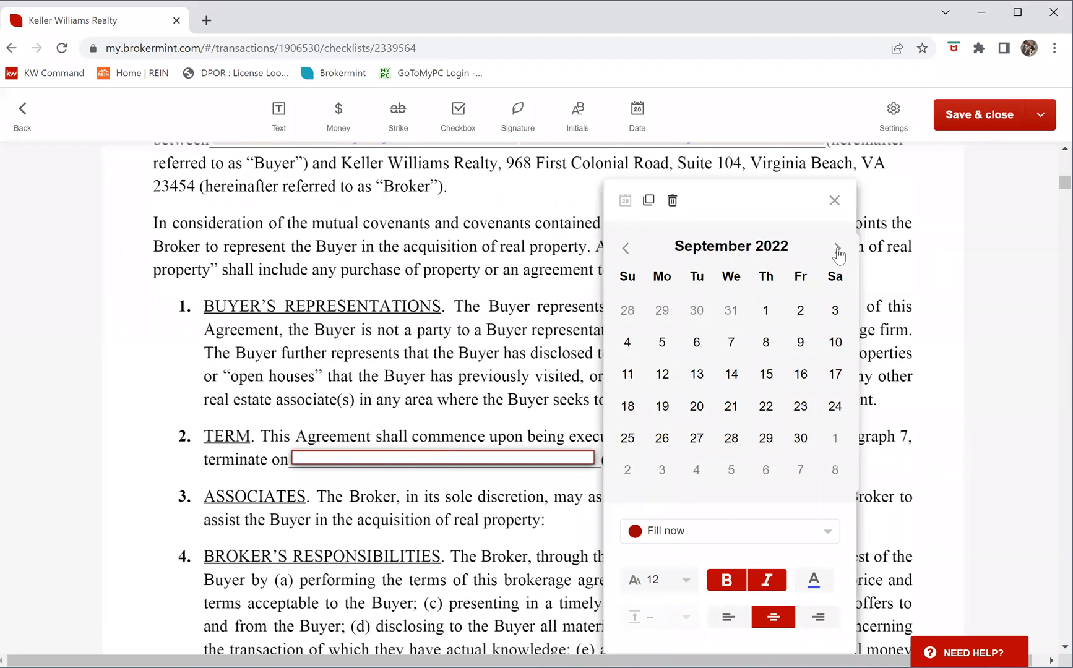
pyautogui.click(800, 438)
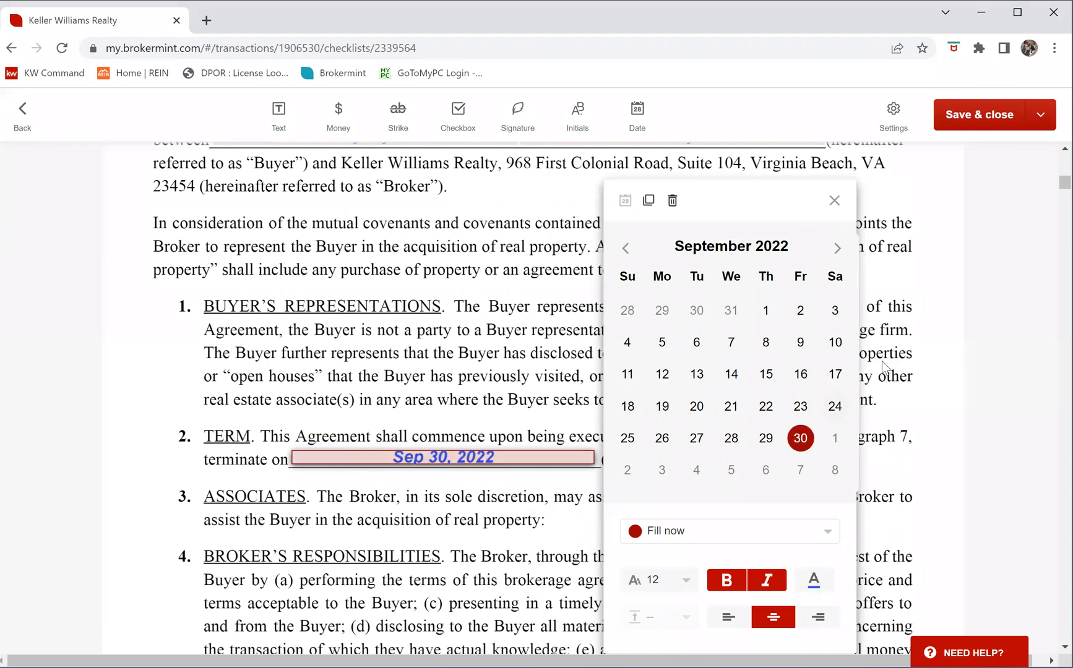
pyautogui.click(834, 199)
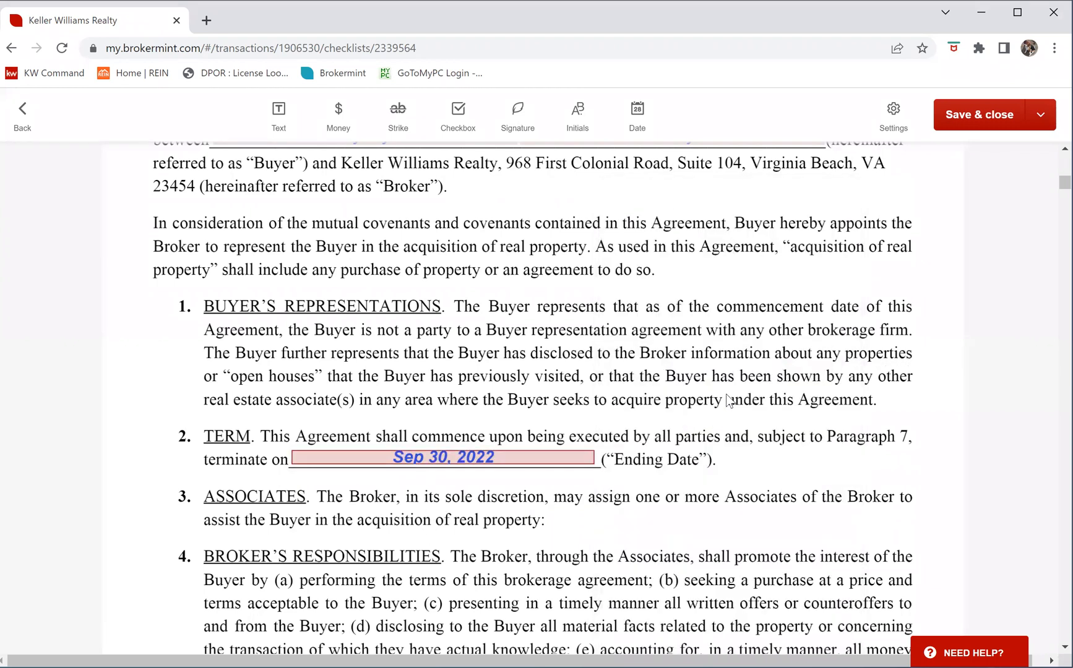
pyautogui.scroll(-3, 752, 433)
pyautogui.scroll(-5, 766, 458)
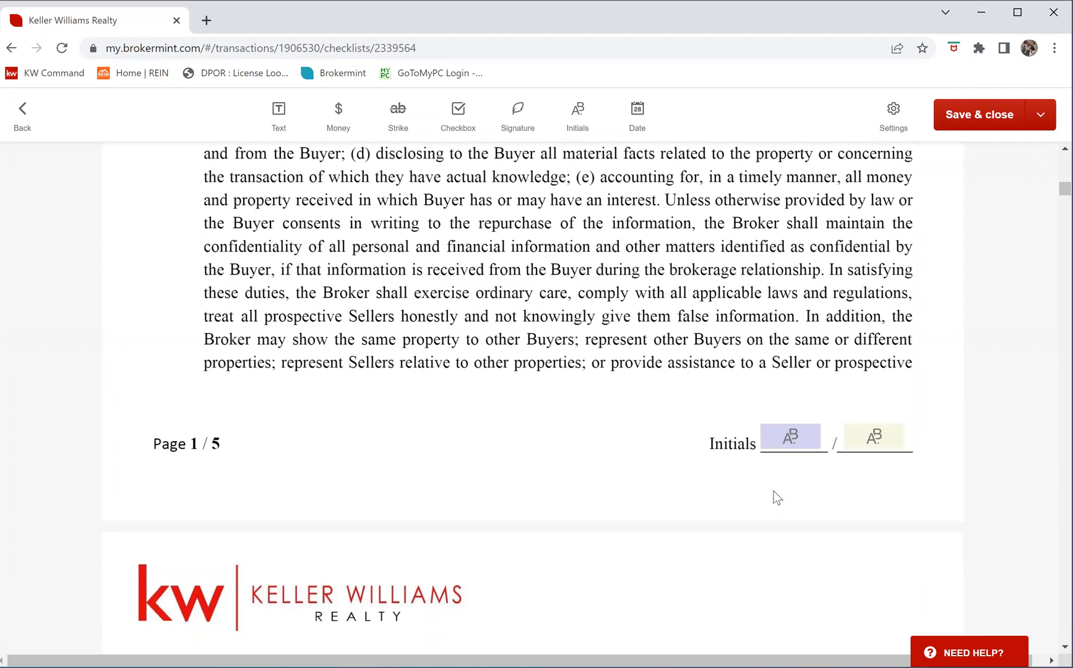
# Delete both second-row initials boxes on the licensed-agent line
pyautogui.scroll(-10, 778, 485)
pyautogui.scroll(-15, 737, 361)
pyautogui.scroll(-12, 661, 450)
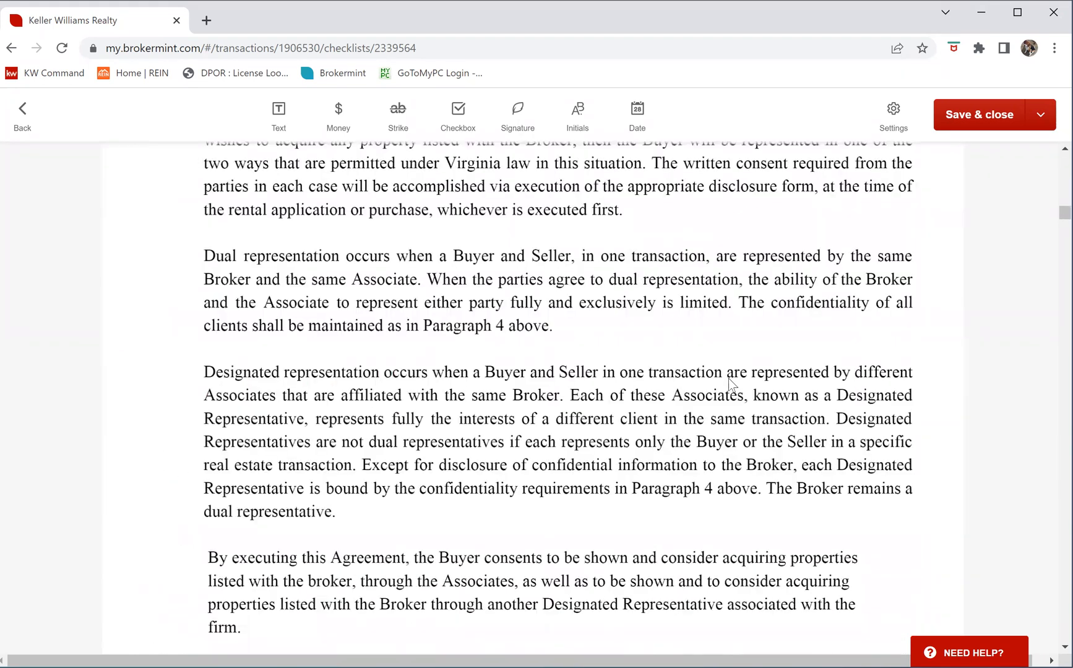
pyautogui.scroll(-1, 674, 437)
pyautogui.scroll(-2, 675, 436)
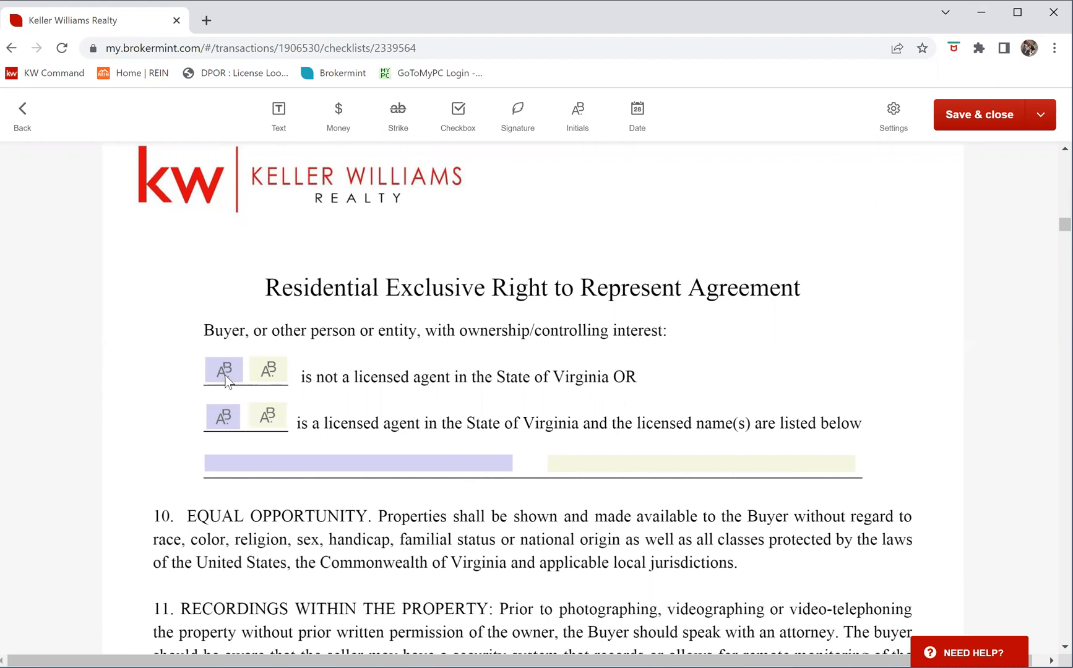
pyautogui.click(268, 416)
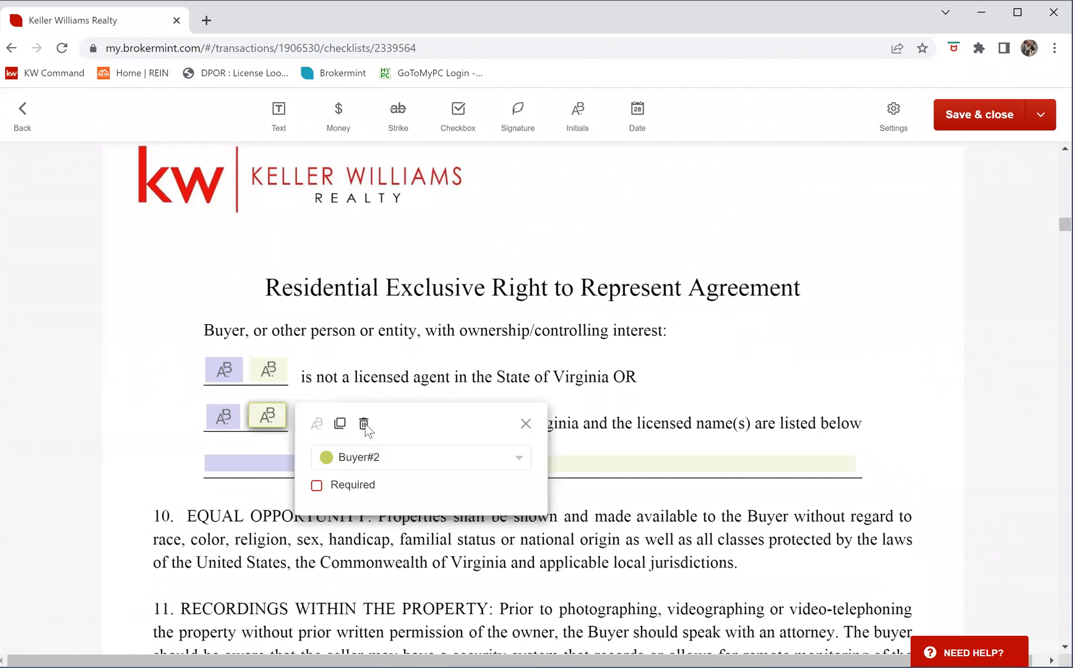
pyautogui.click(231, 412)
pyautogui.click(318, 429)
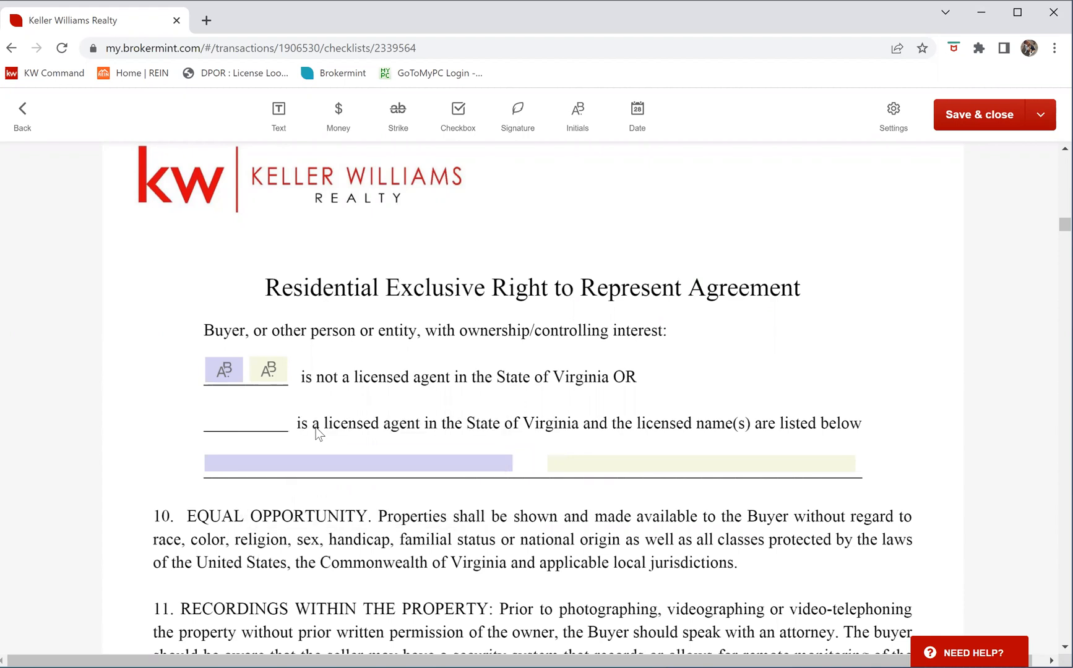
# Delete the Buyer#1 and Buyer#2 licensed-name fields beneath that line
pyautogui.click(389, 462)
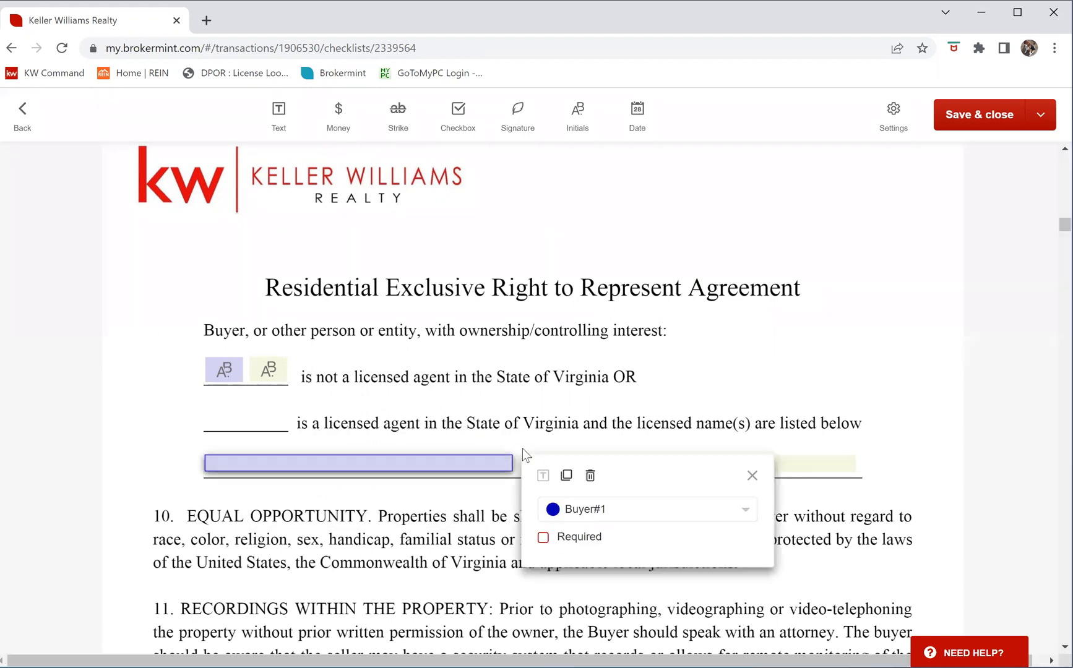
pyautogui.click(590, 476)
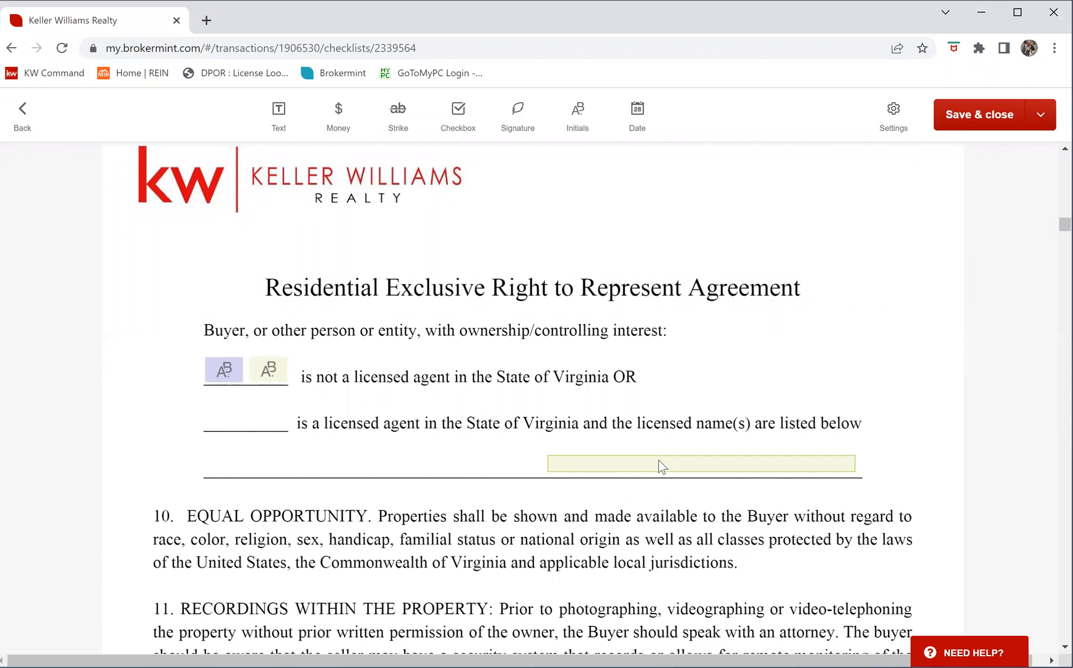
pyautogui.click(657, 462)
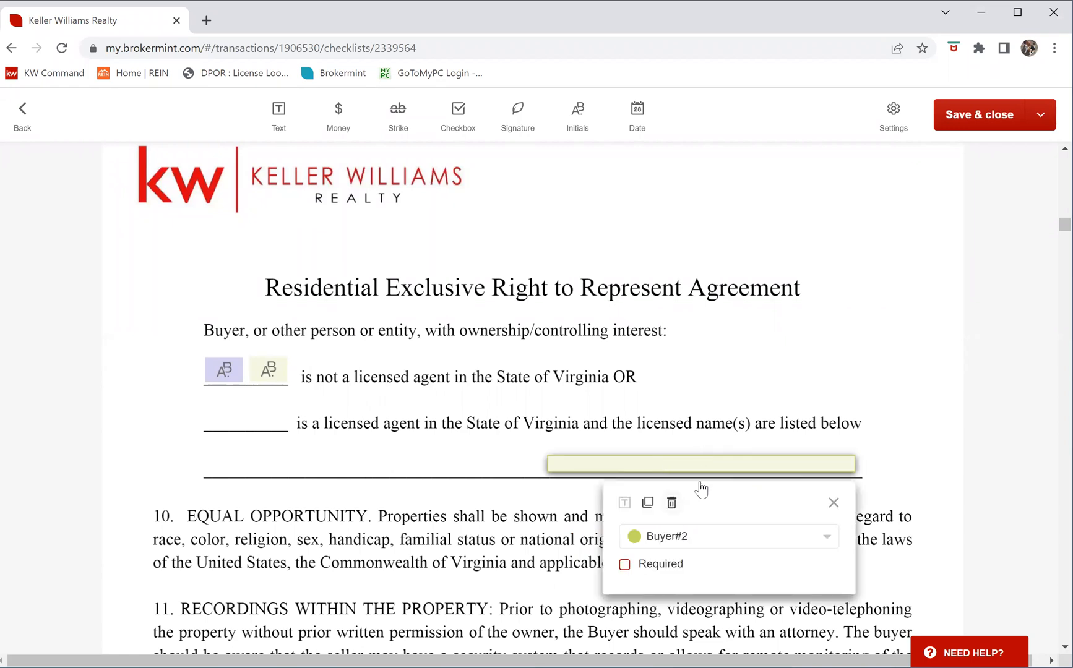
pyautogui.click(672, 503)
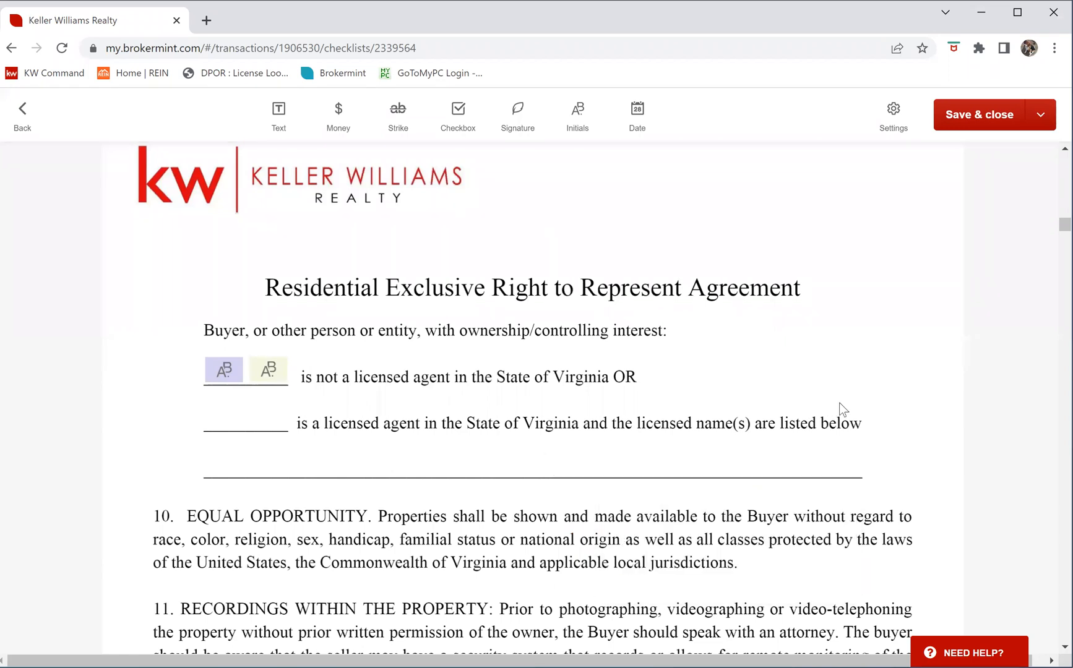
pyautogui.scroll(-10, 841, 410)
pyautogui.scroll(-9, 843, 405)
pyautogui.scroll(3, 842, 408)
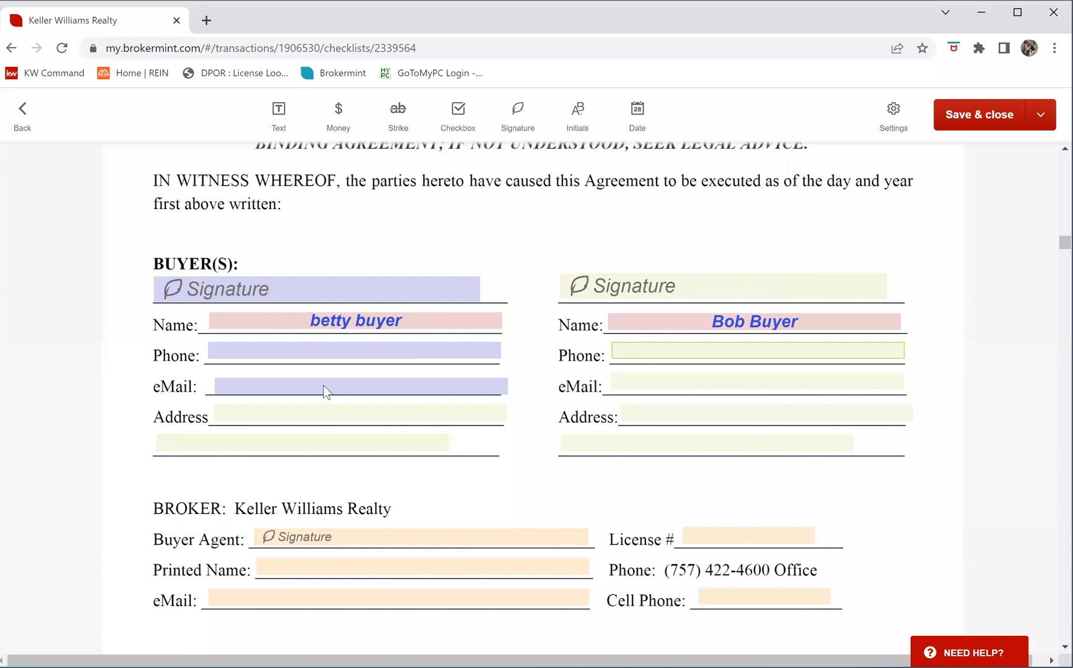
# Set the first buyer's Phone, eMail, Address and lower address line fields to Fill now
pyautogui.click(247, 448)
pyautogui.click(631, 444)
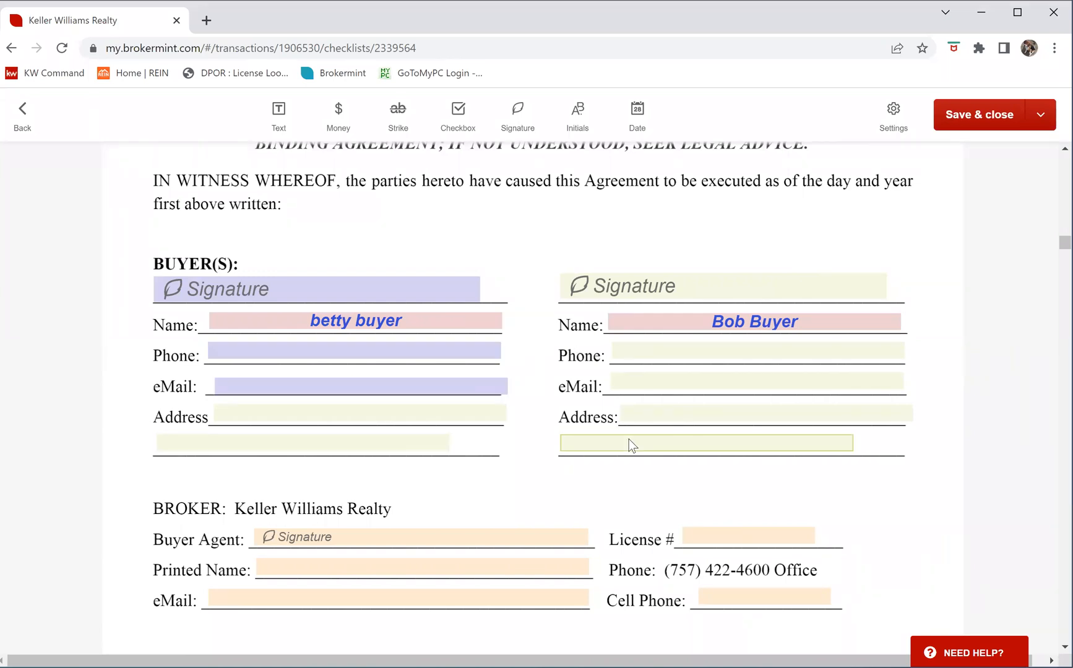
pyautogui.click(262, 351)
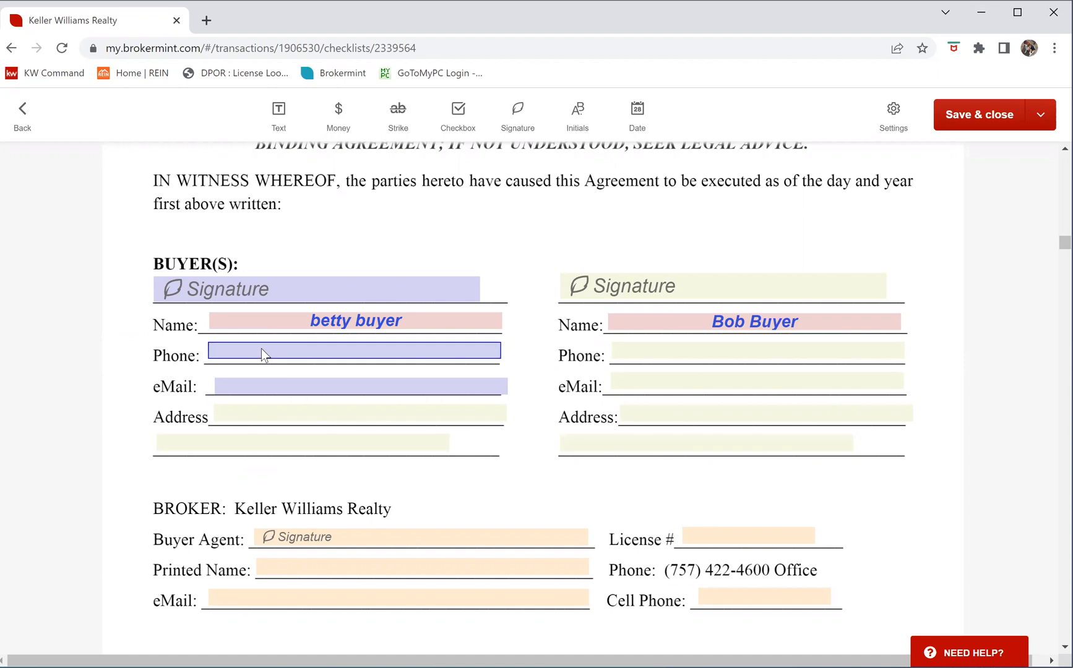
pyautogui.click(261, 350)
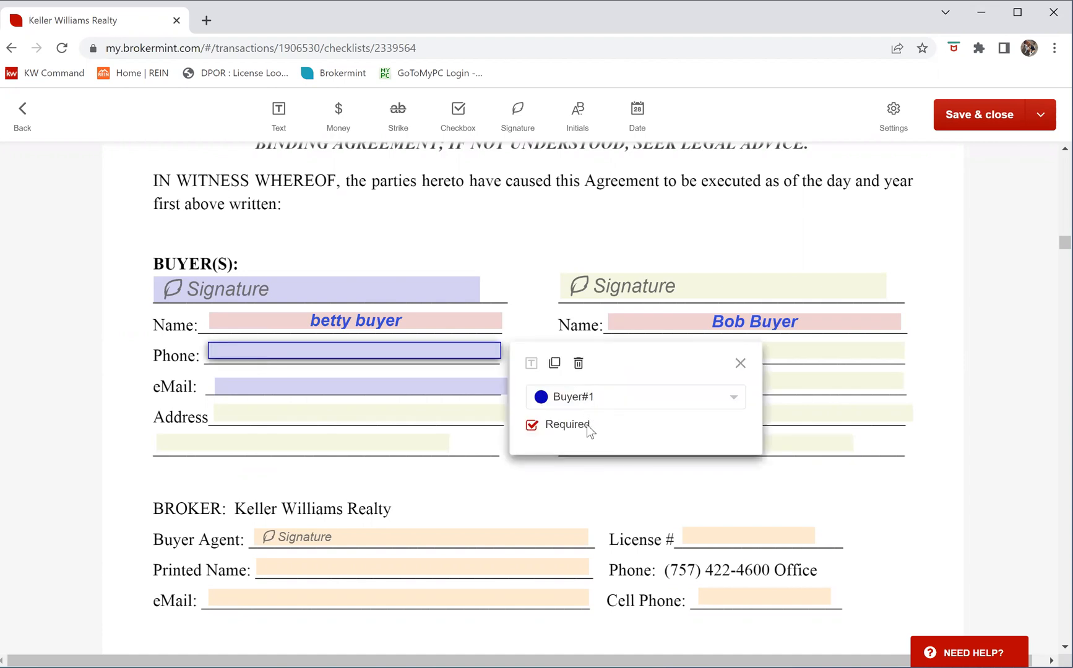
pyautogui.click(586, 423)
pyautogui.click(586, 423)
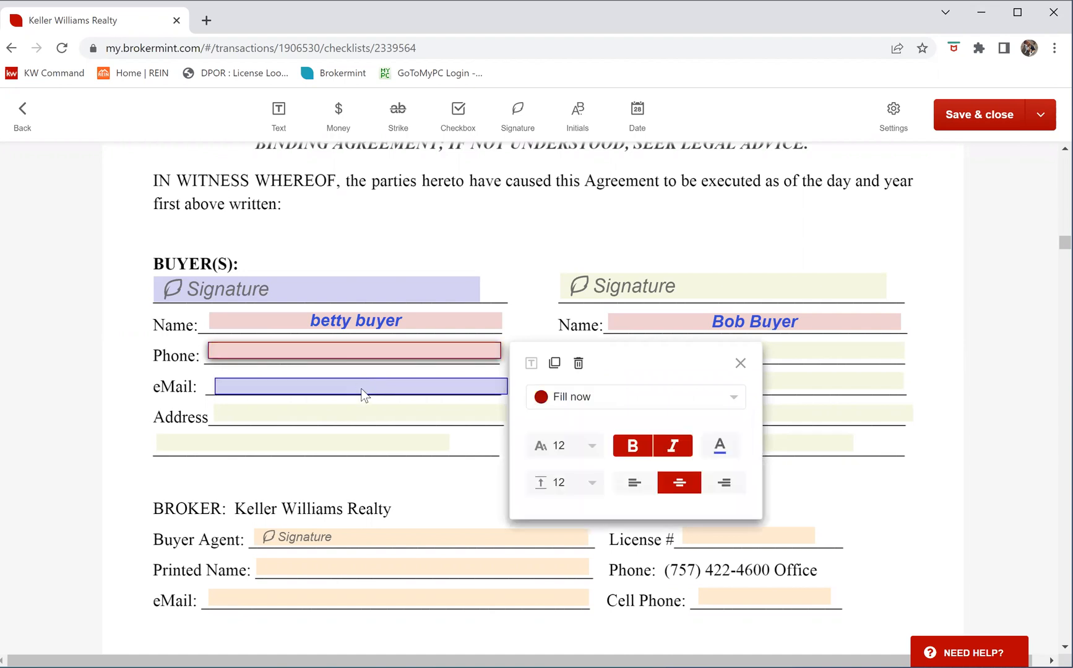
pyautogui.click(361, 388)
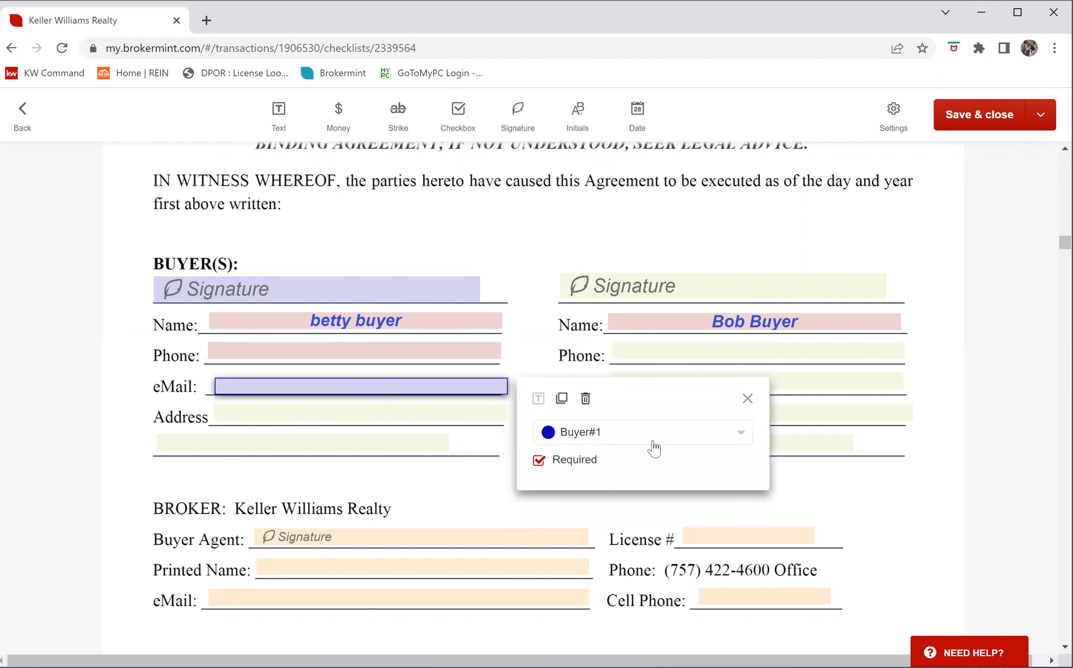
pyautogui.click(691, 427)
pyautogui.click(676, 410)
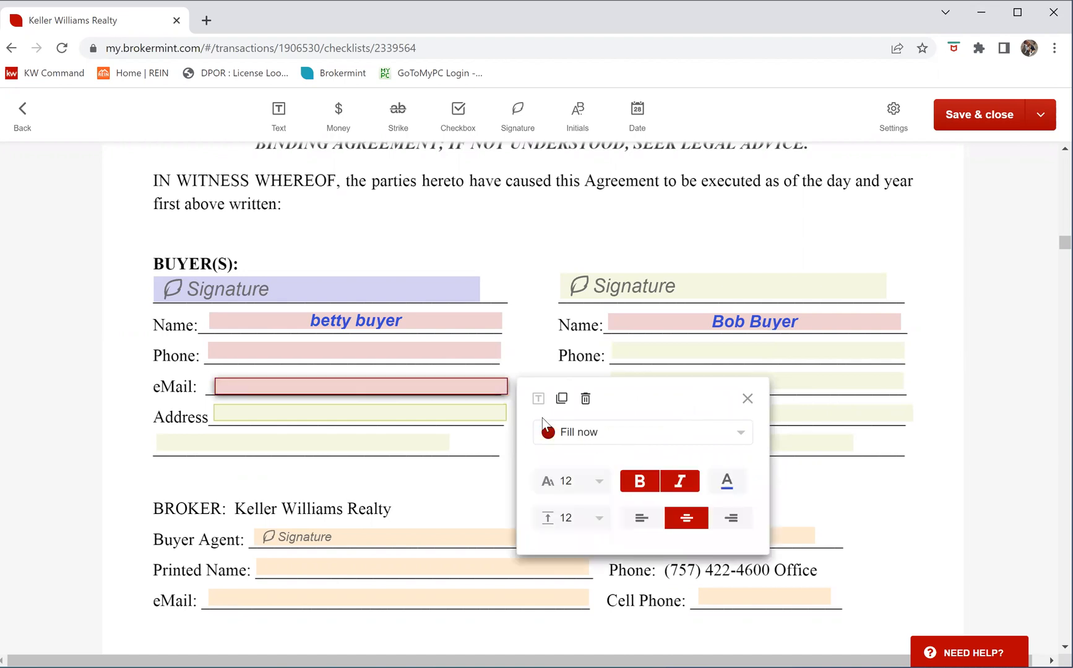
pyautogui.click(412, 408)
pyautogui.click(606, 464)
pyautogui.click(592, 492)
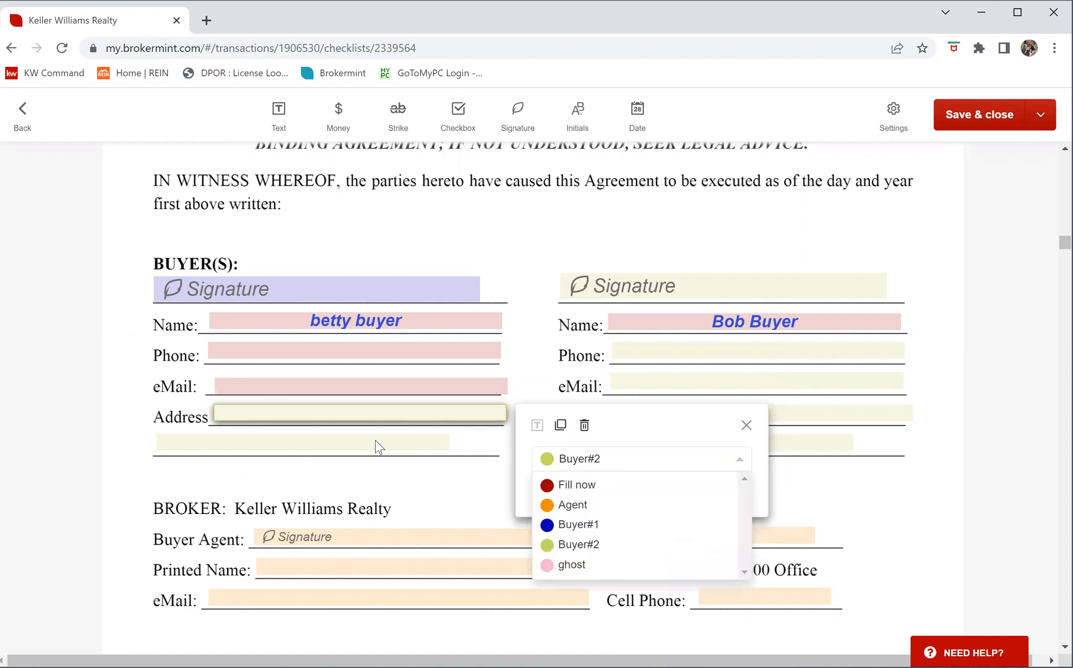
pyautogui.click(378, 444)
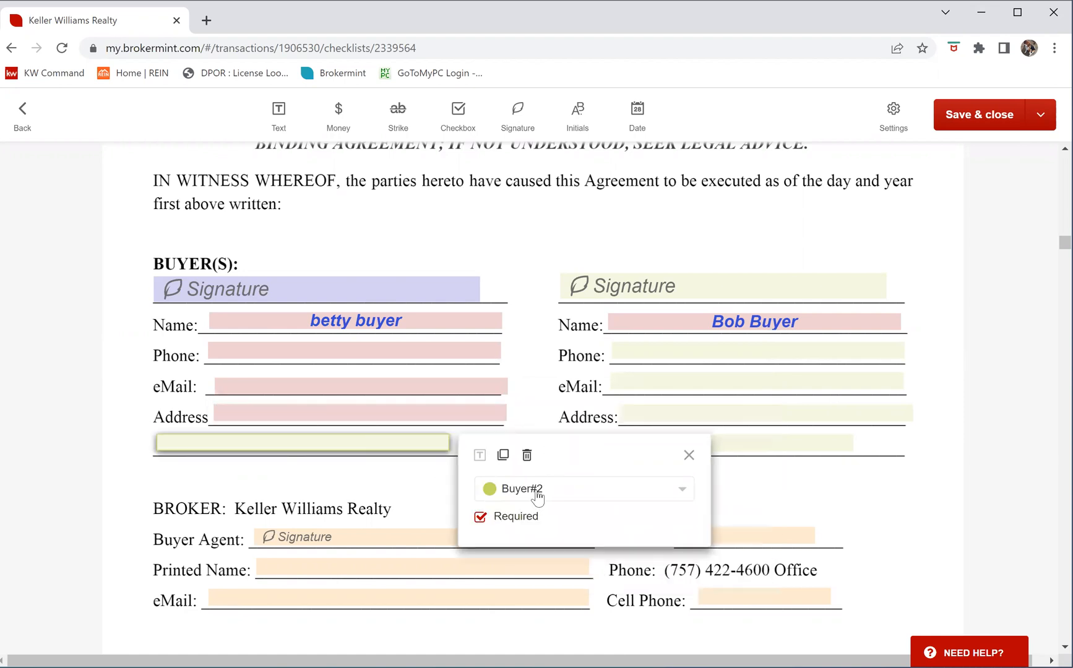
pyautogui.click(522, 492)
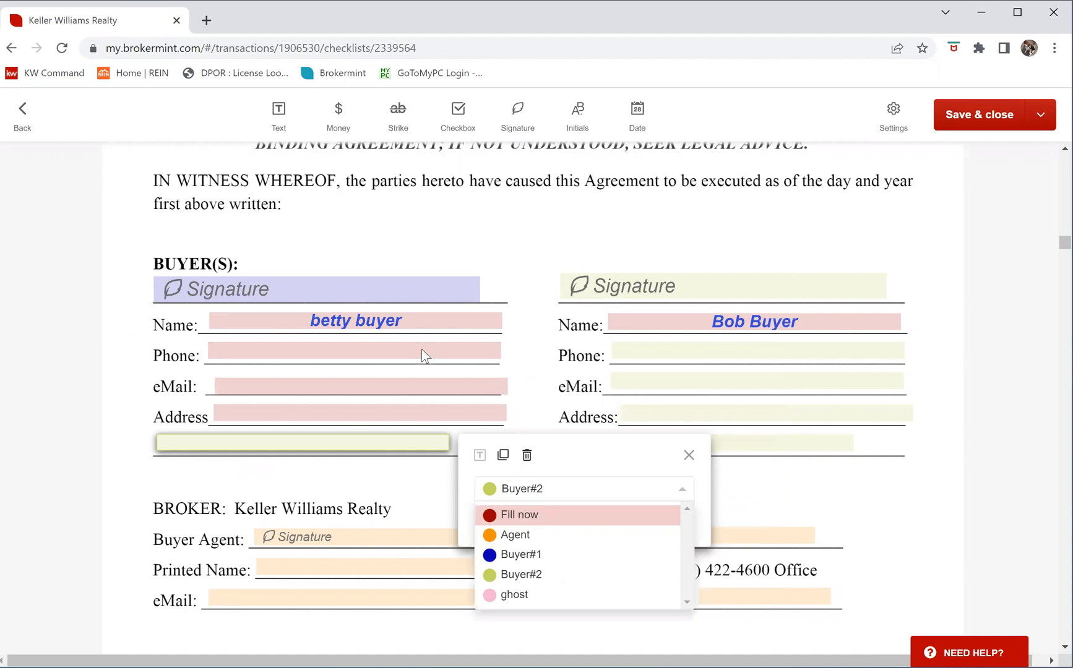
pyautogui.click(394, 385)
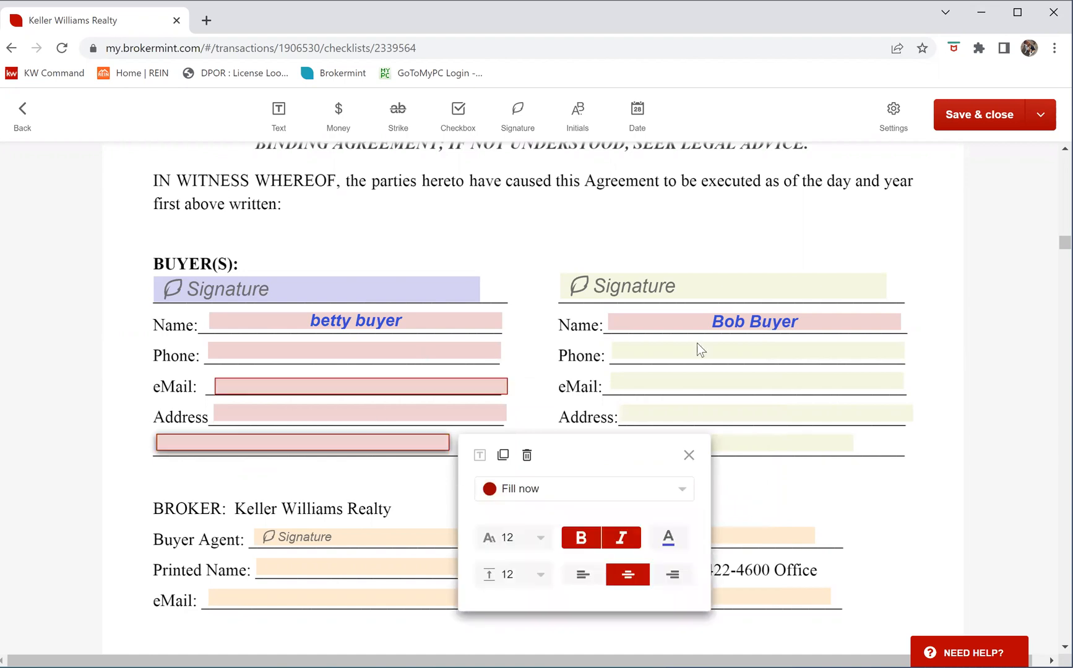
# Set the second buyer's Phone, eMail, Address and lower address line fields to Fill now
pyautogui.click(740, 354)
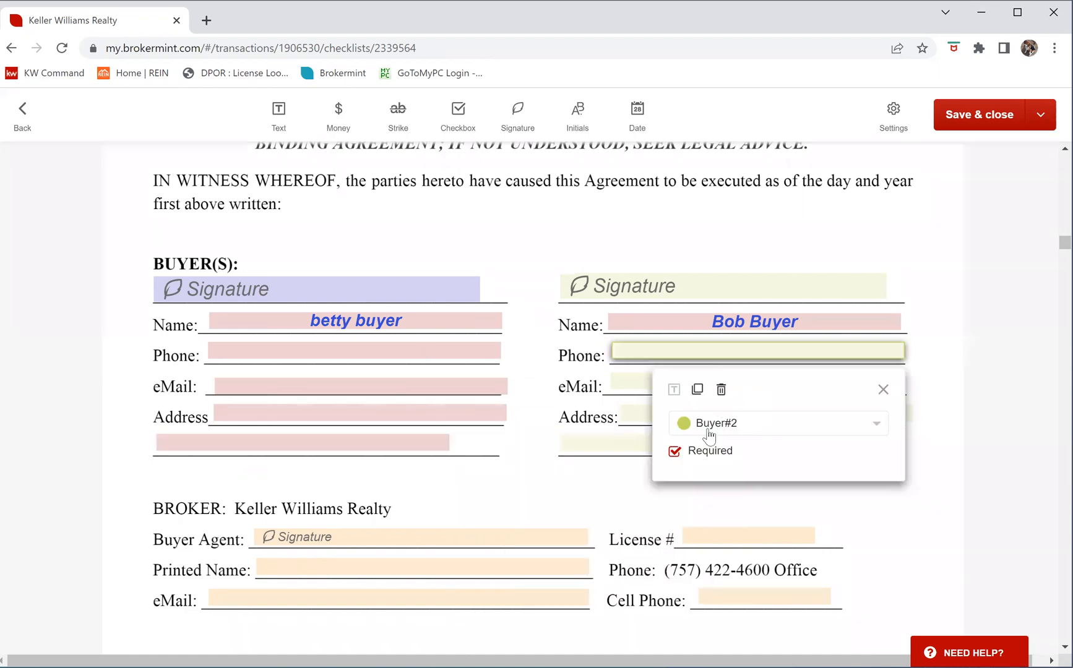
pyautogui.click(707, 431)
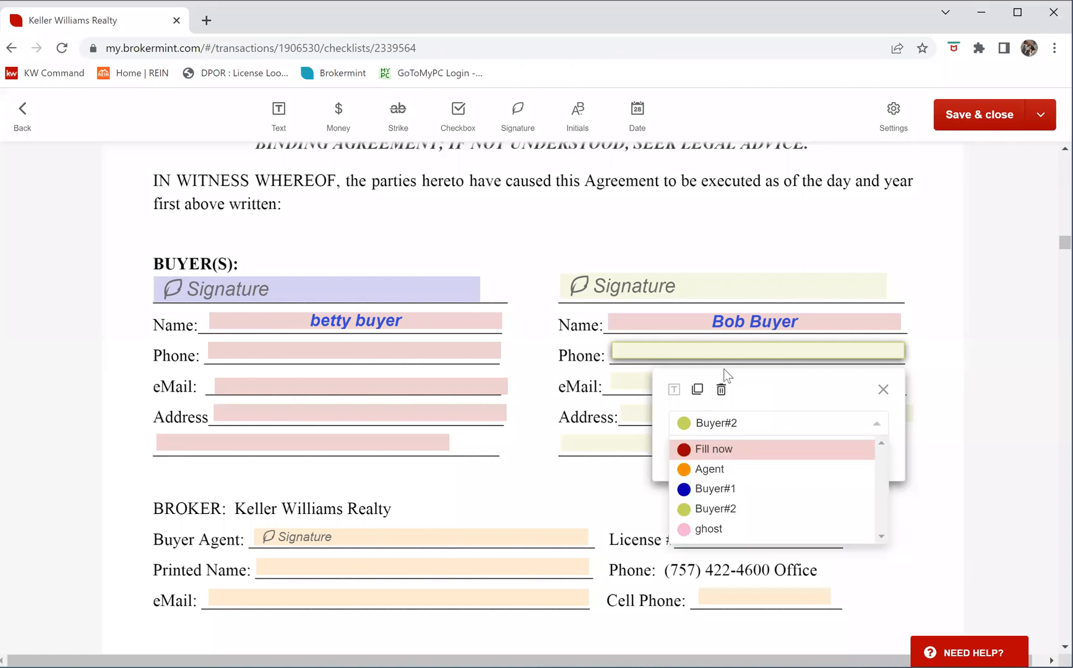
pyautogui.click(637, 390)
pyautogui.click(639, 381)
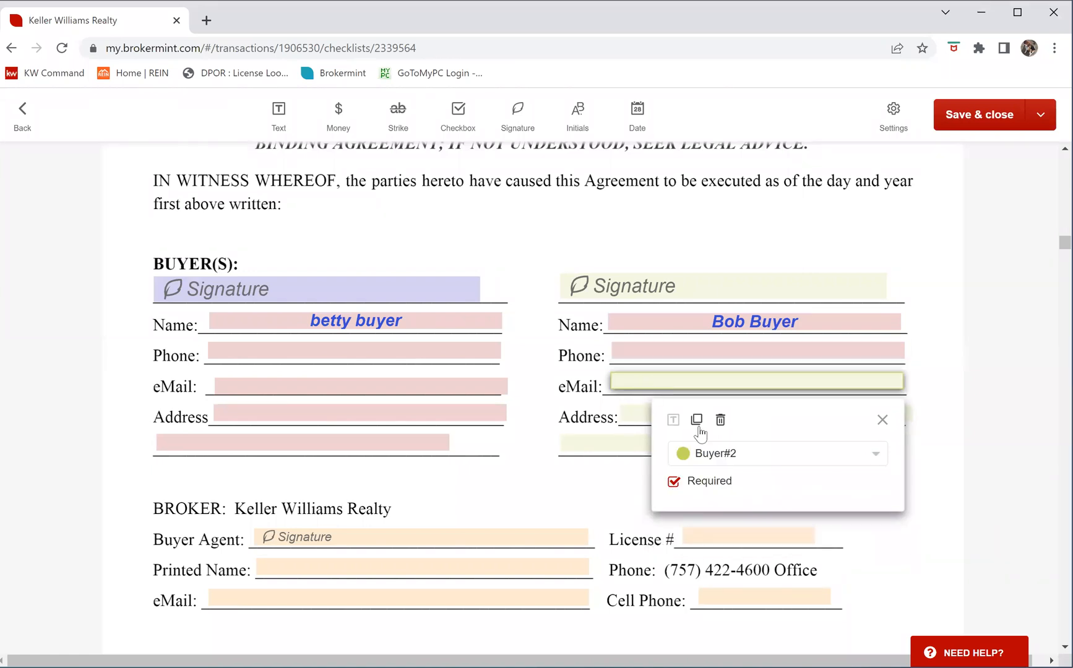
pyautogui.click(728, 456)
pyautogui.click(730, 480)
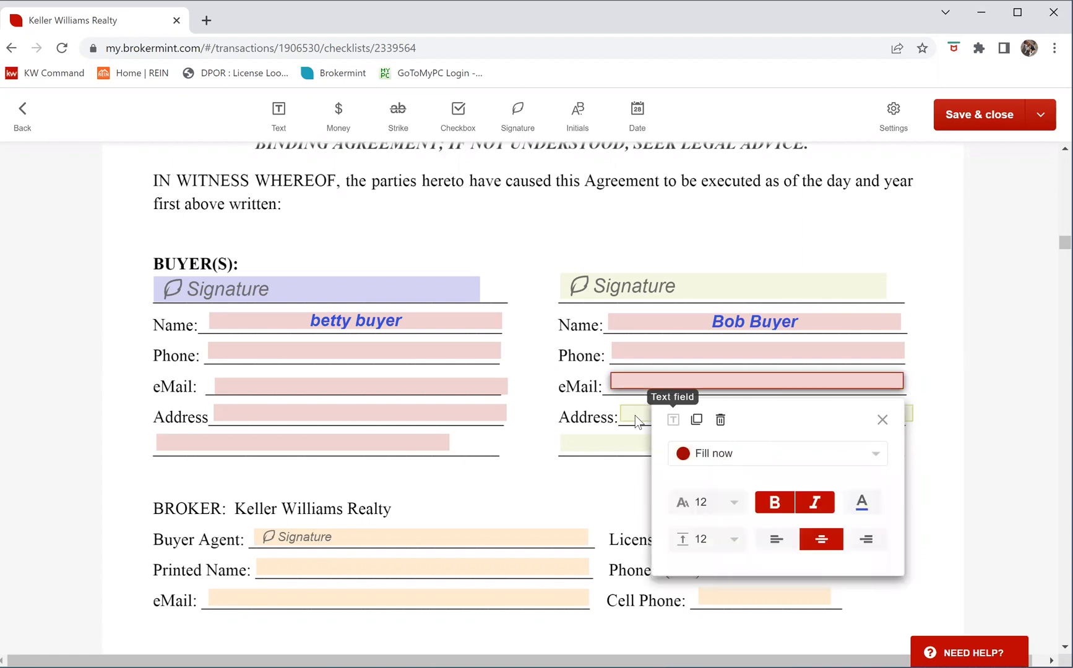
pyautogui.click(741, 490)
pyautogui.click(740, 511)
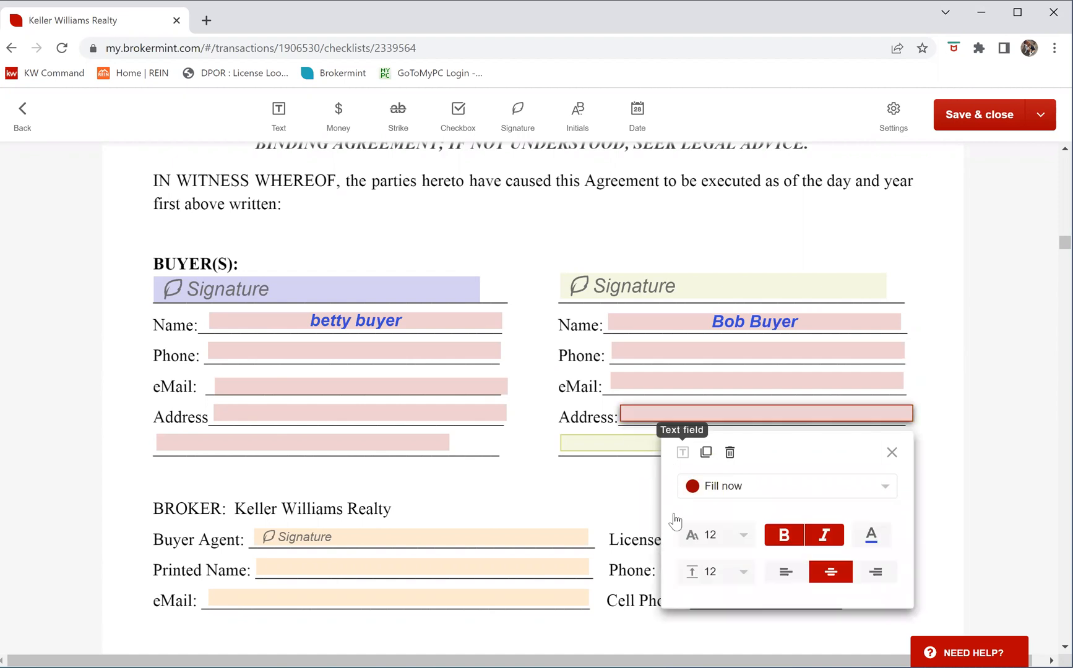
pyautogui.click(672, 521)
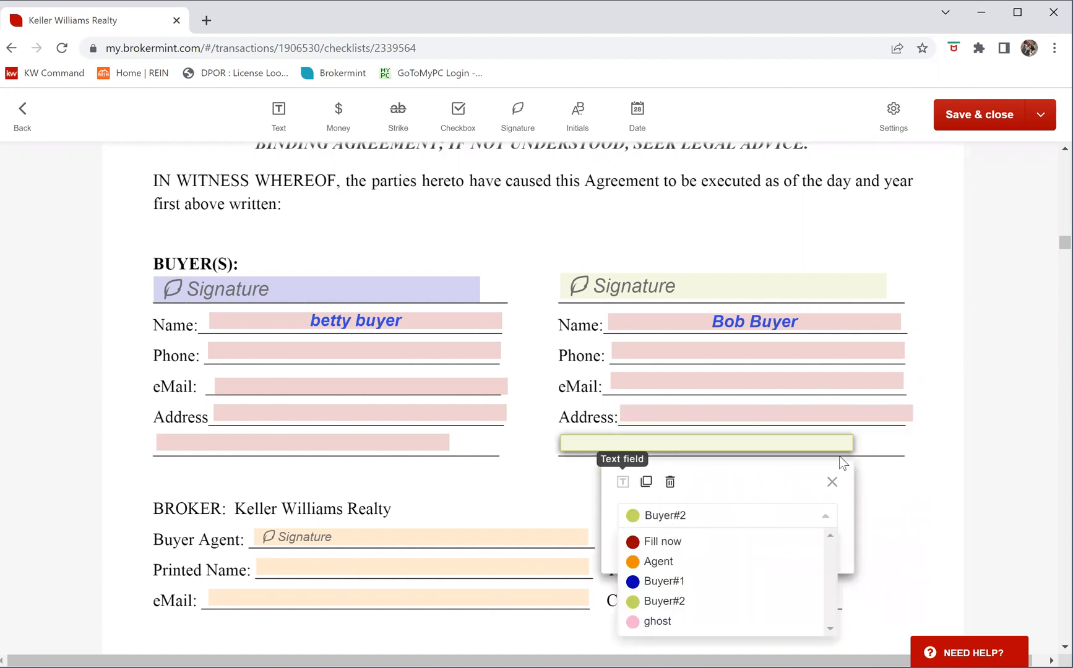
pyautogui.click(672, 541)
pyautogui.click(919, 437)
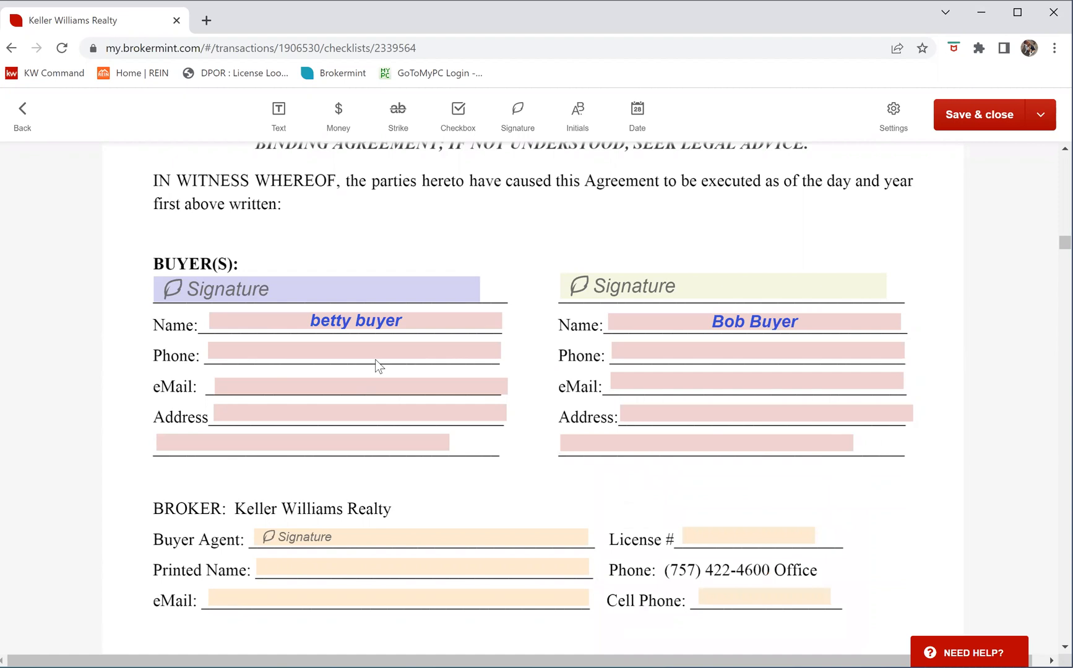
# Recheck the first buyer's phone field as text entry, then move down to the BROKER section
pyautogui.click(359, 348)
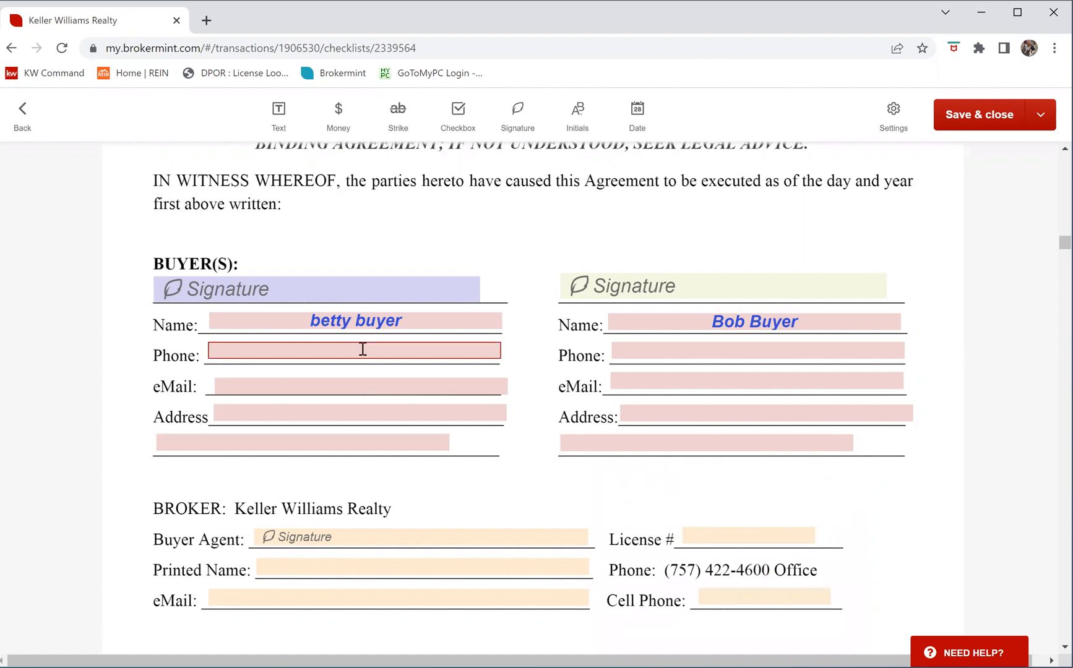
pyautogui.click(362, 349)
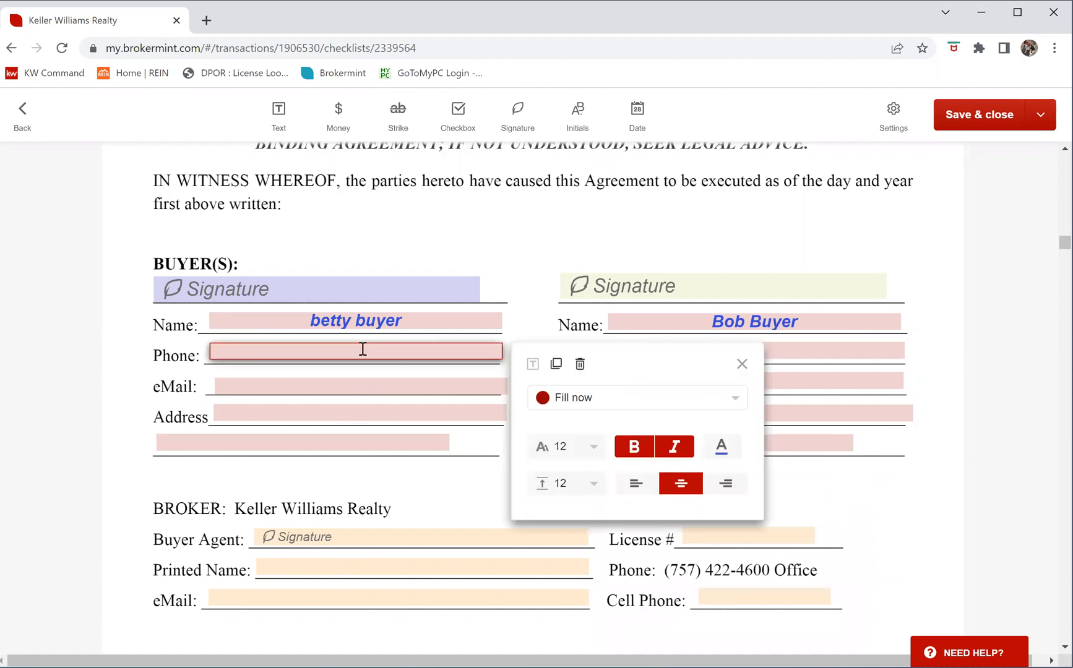
pyautogui.click(396, 353)
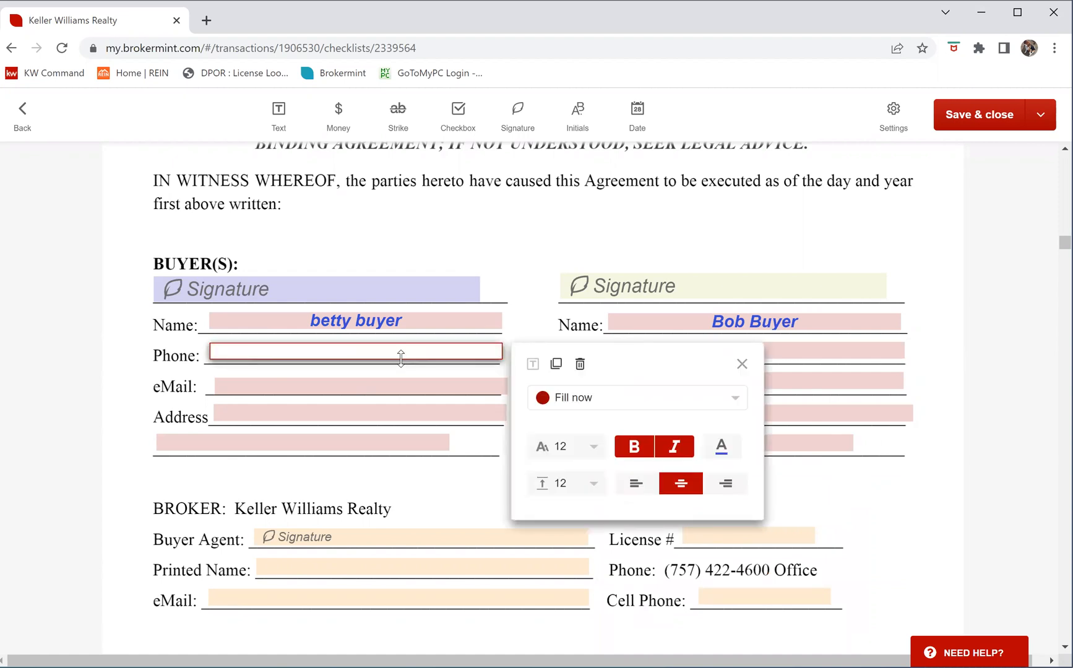
pyautogui.click(742, 365)
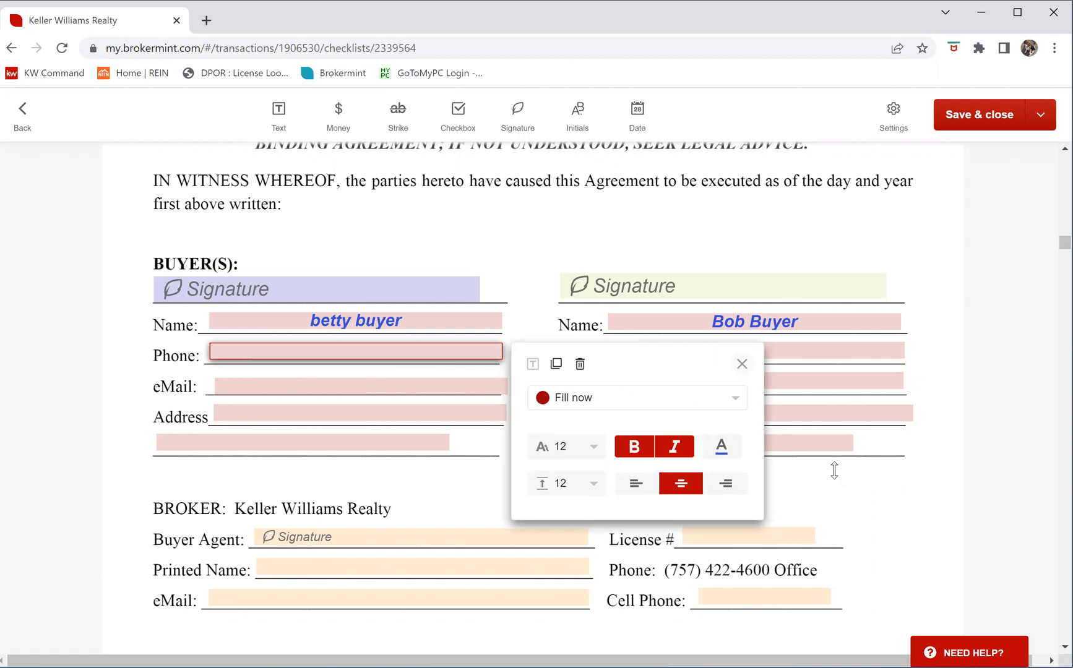
pyautogui.scroll(-1, 209, 349)
pyautogui.scroll(-1, 349, 359)
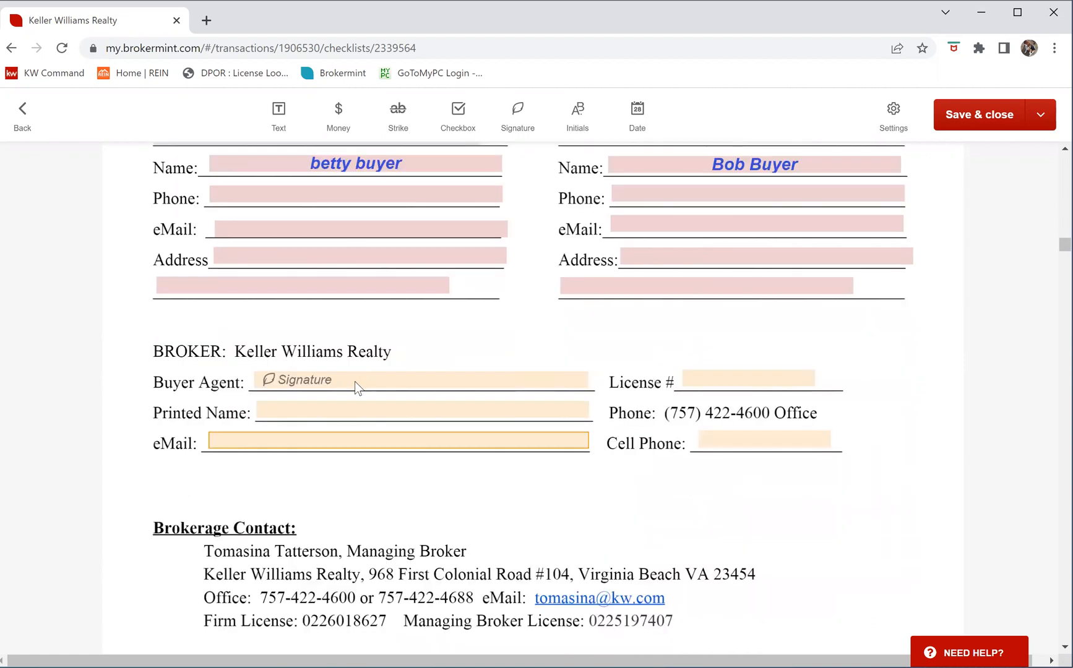
# Switch the agent's Printed Name and email fields from Agent to Fill now
pyautogui.click(354, 381)
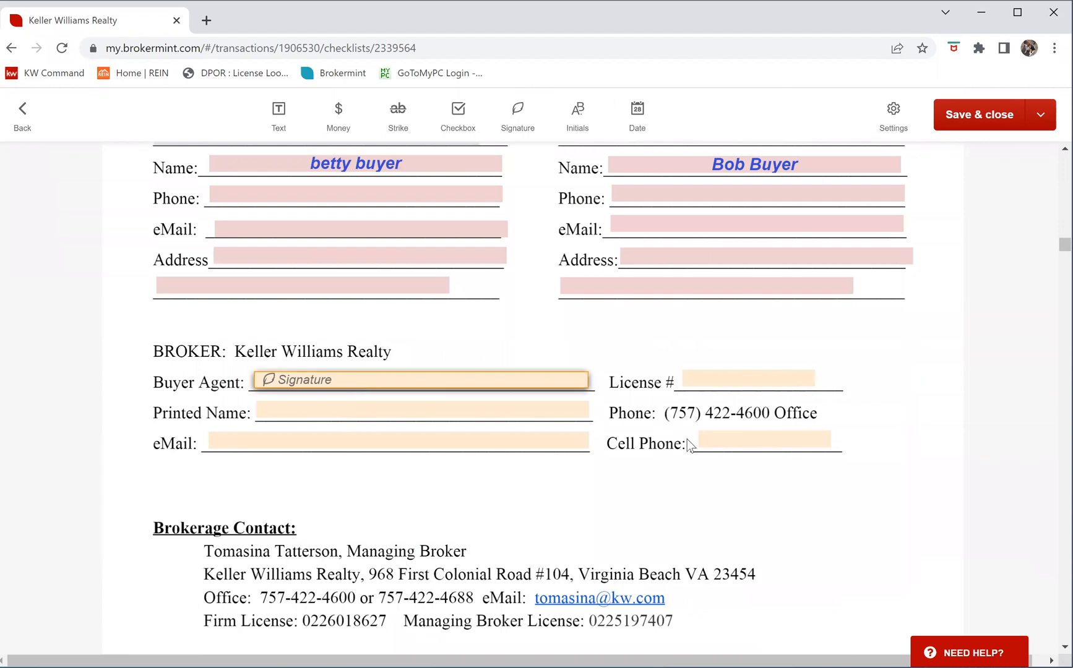
pyautogui.click(420, 408)
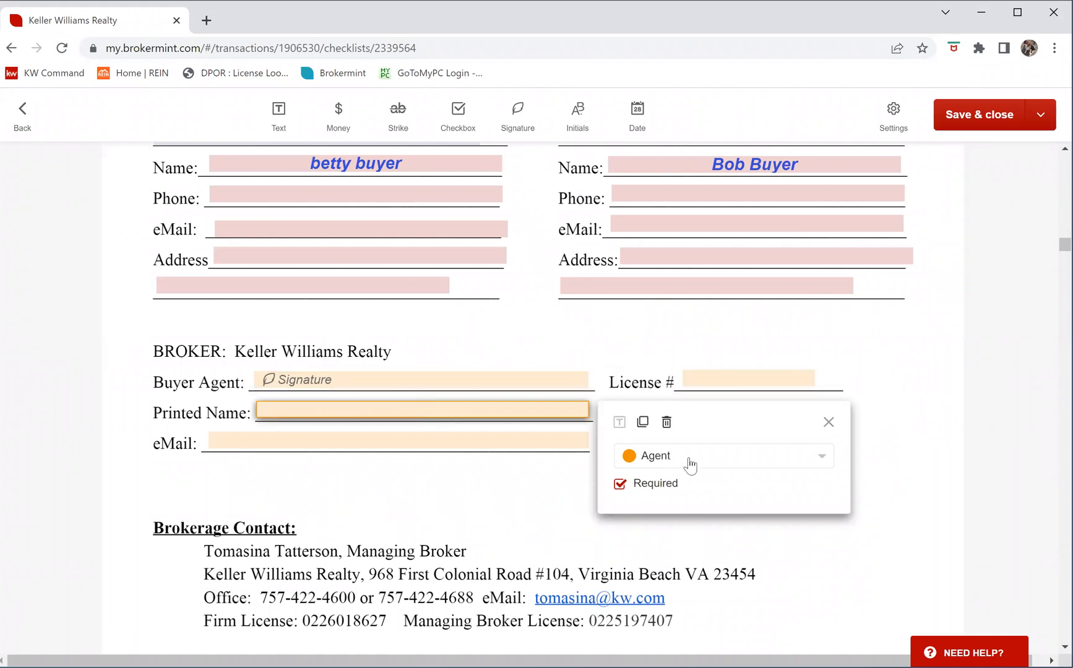
pyautogui.click(687, 467)
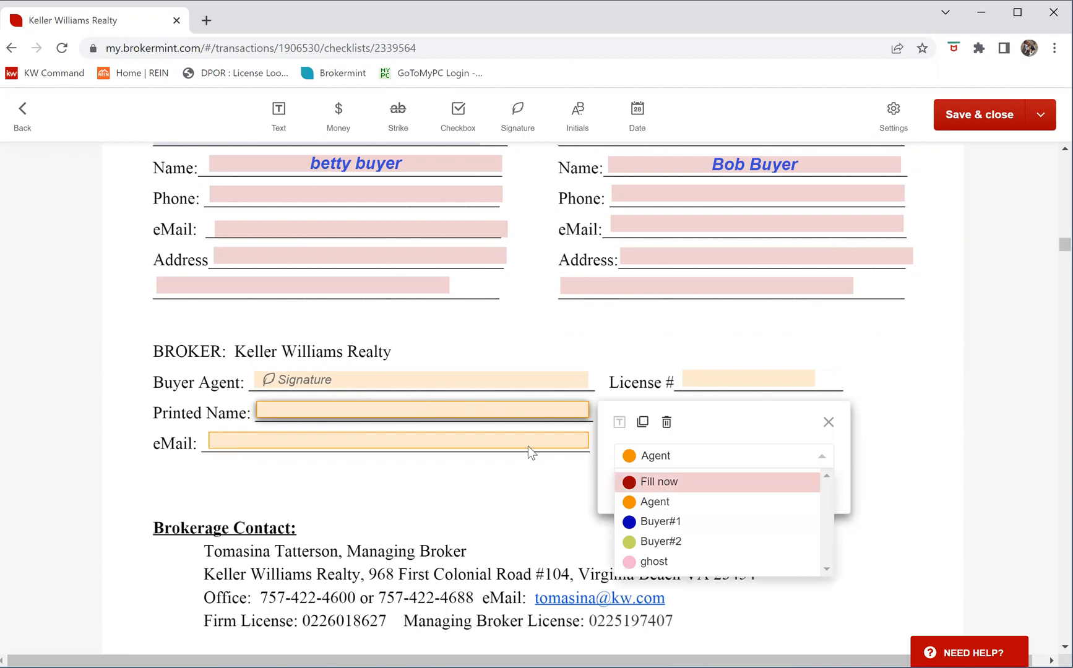
pyautogui.press('Return')
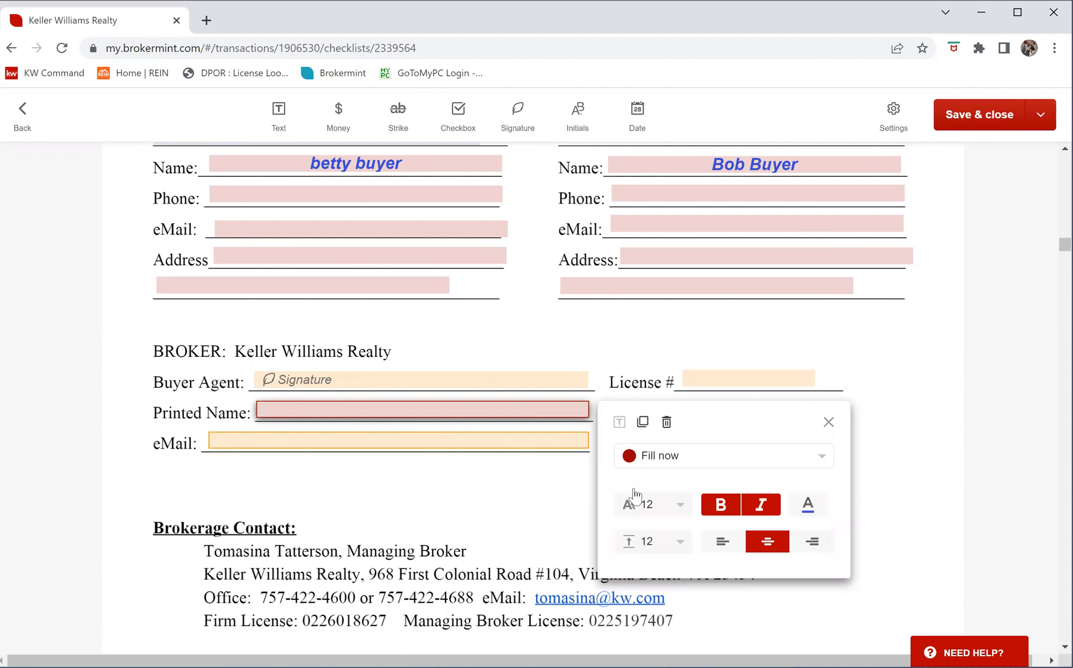
pyautogui.click(442, 443)
pyautogui.click(665, 487)
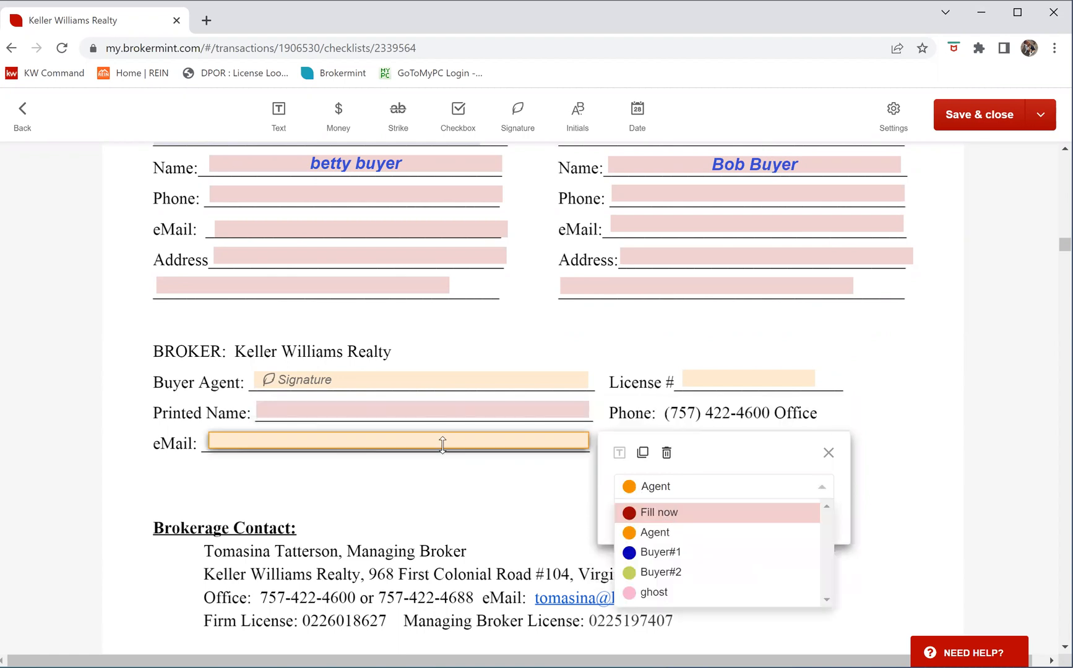
pyautogui.press('Return')
# Enter the agent's full name in Printed Name and set License # and Cell Phone to Fill now
pyautogui.click(415, 406)
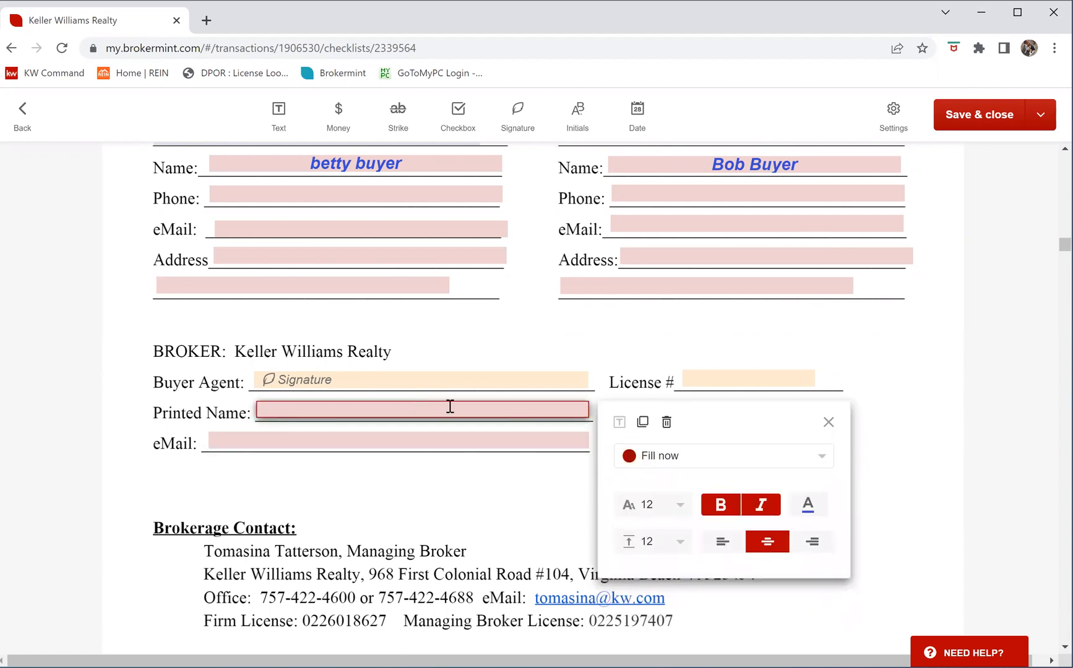
pyautogui.click(450, 406)
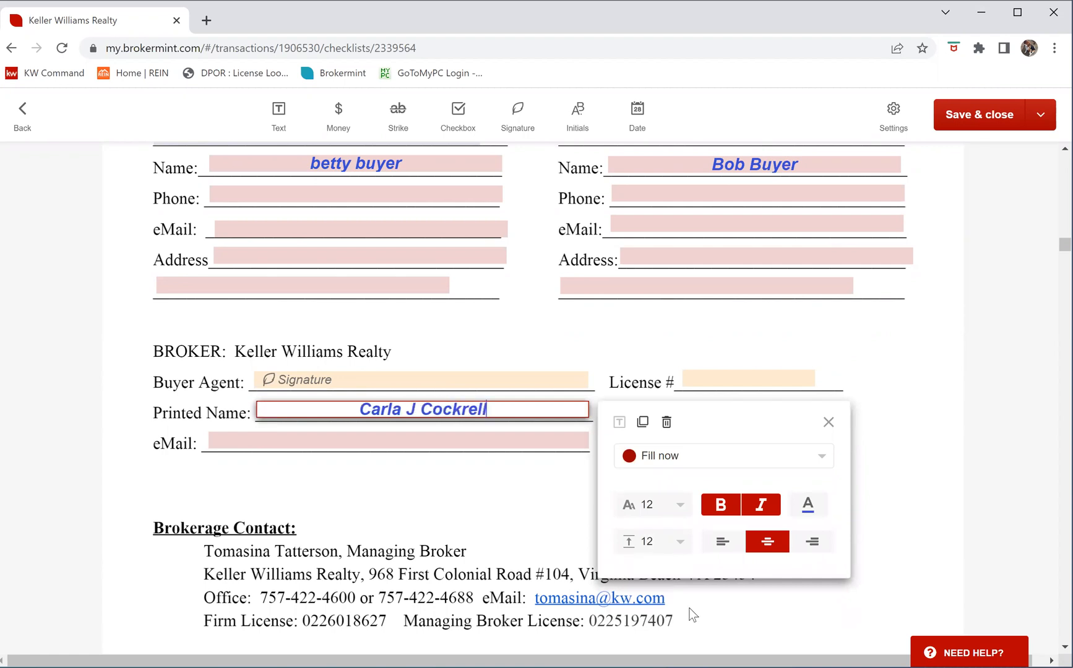
pyautogui.click(738, 376)
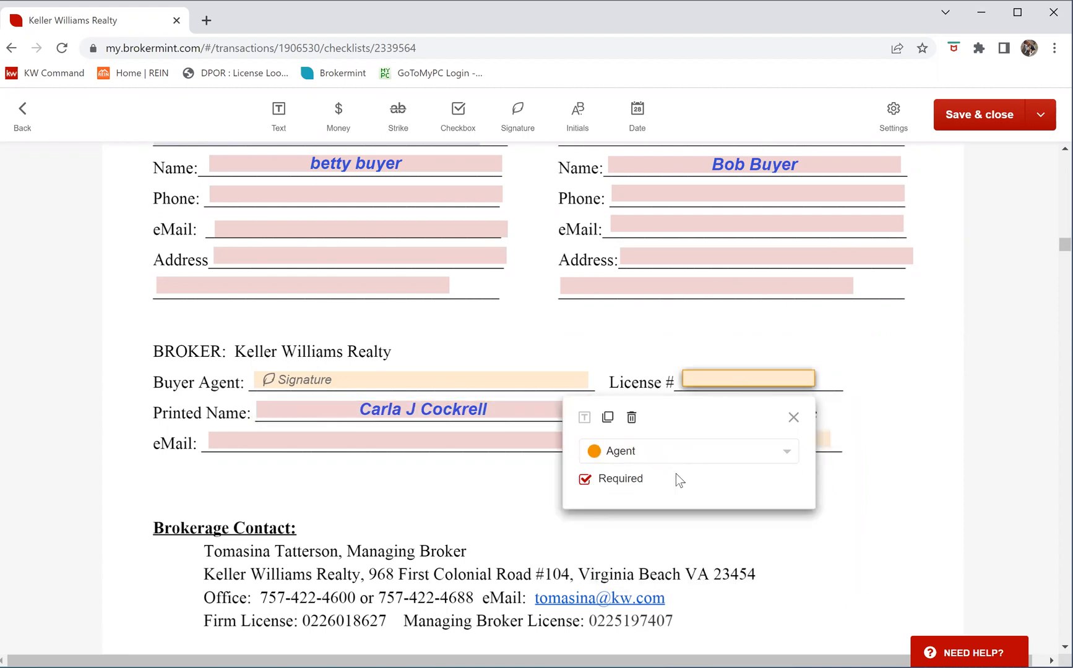
pyautogui.click(675, 461)
pyautogui.click(680, 477)
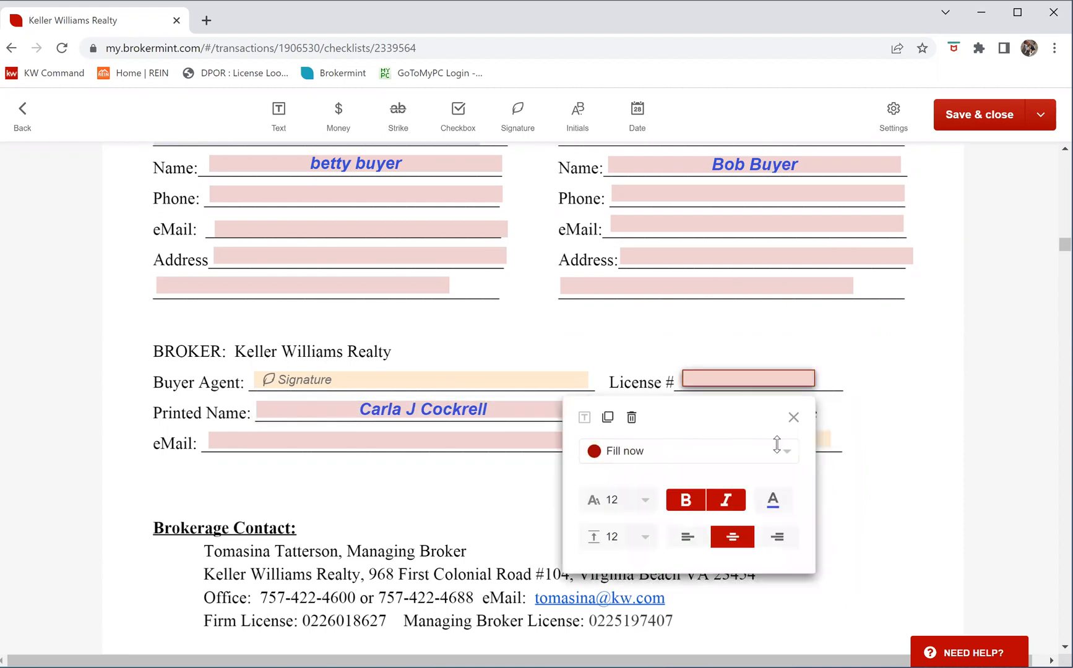
pyautogui.click(777, 444)
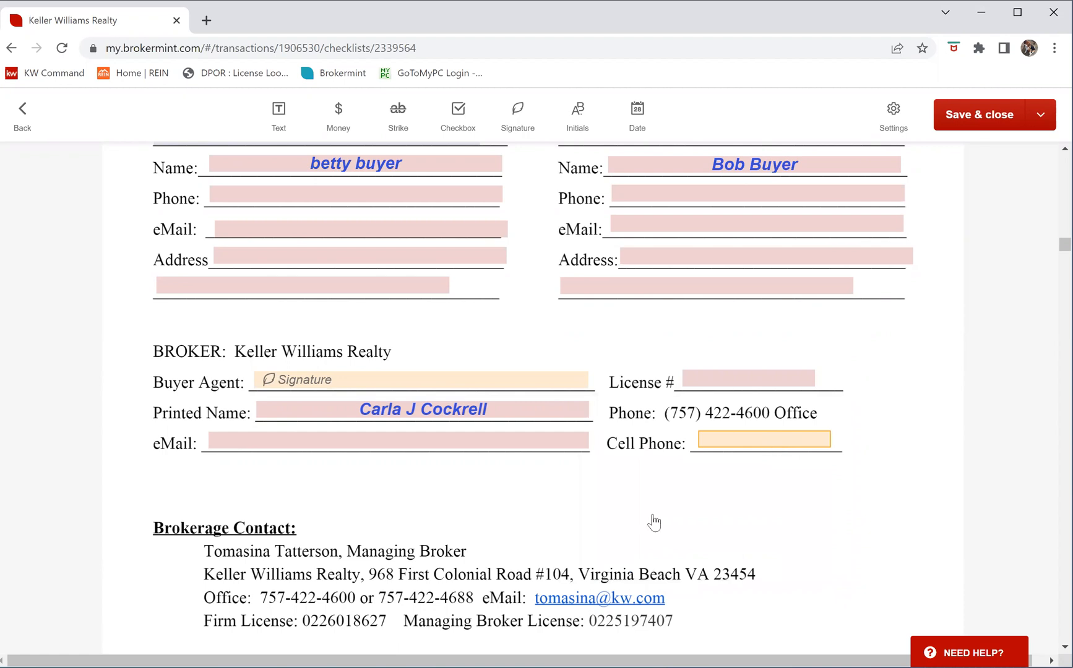
pyautogui.click(649, 513)
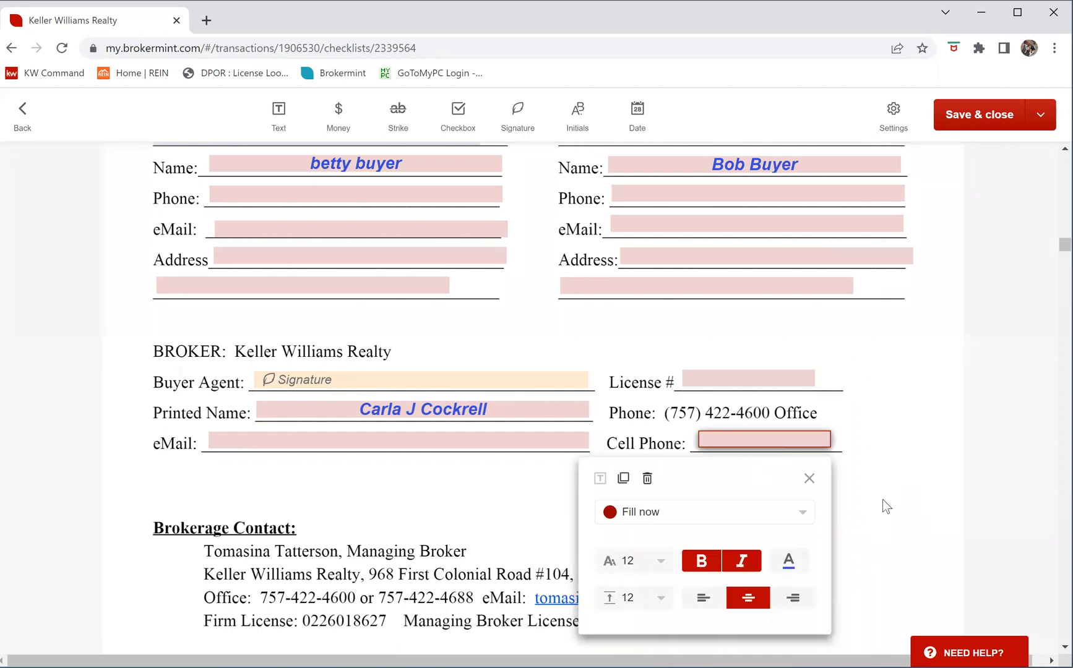
pyautogui.click(838, 504)
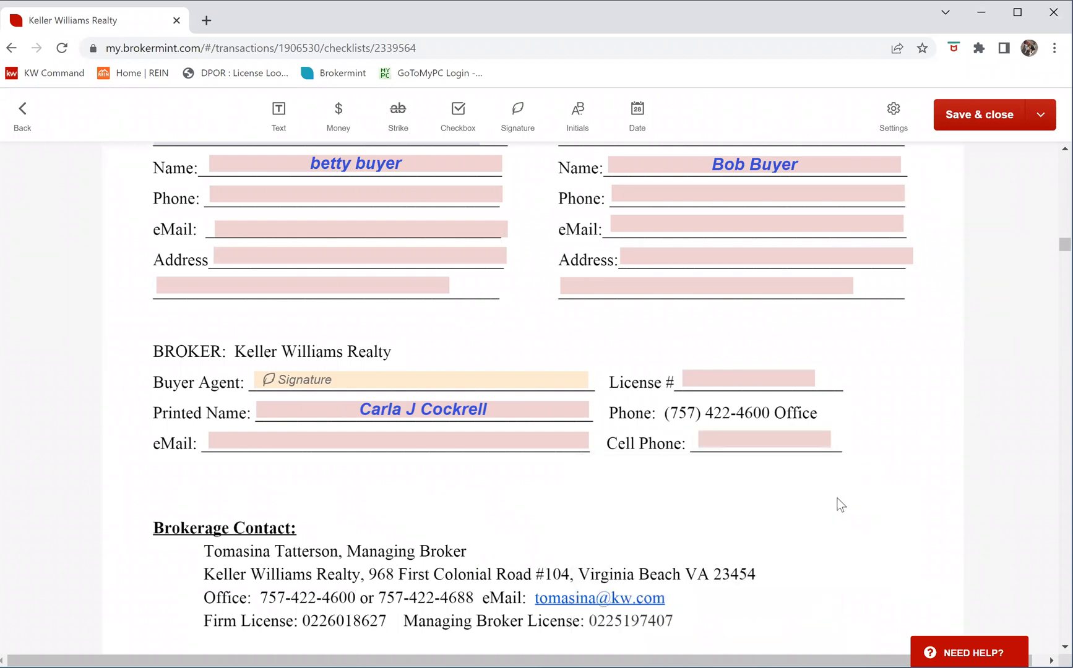
# Scroll past the Summary of Rights CH-7 Buyer pages to the Escrow Agency Notice's settlement agent fields
pyautogui.scroll(-6, 839, 502)
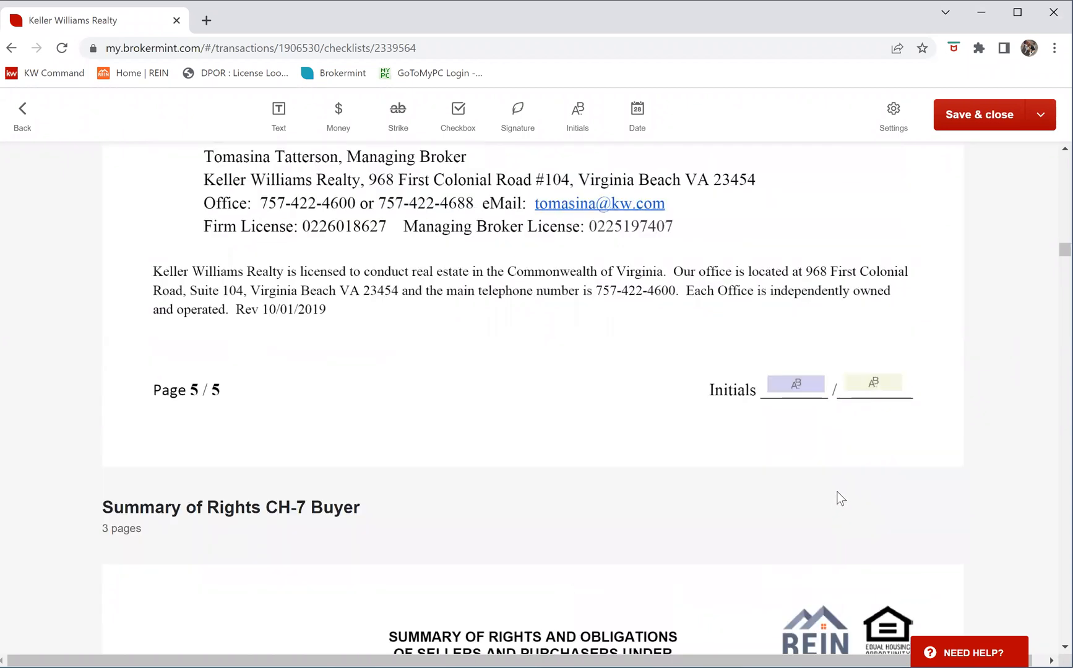
pyautogui.scroll(-4, 840, 494)
pyautogui.scroll(-10, 837, 494)
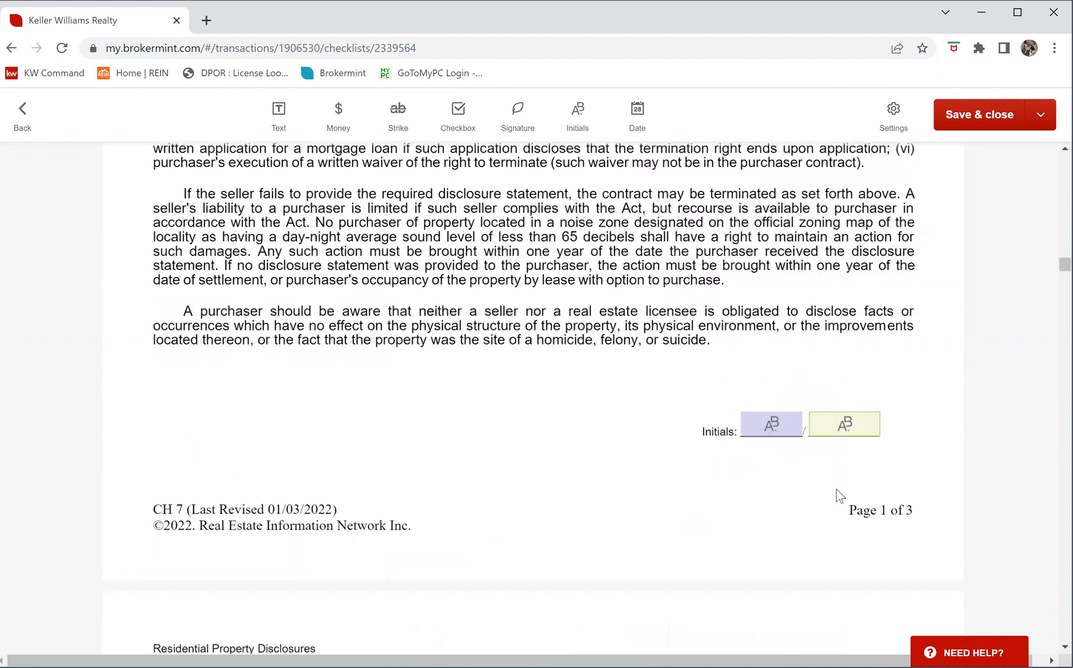
pyautogui.scroll(-5, 835, 488)
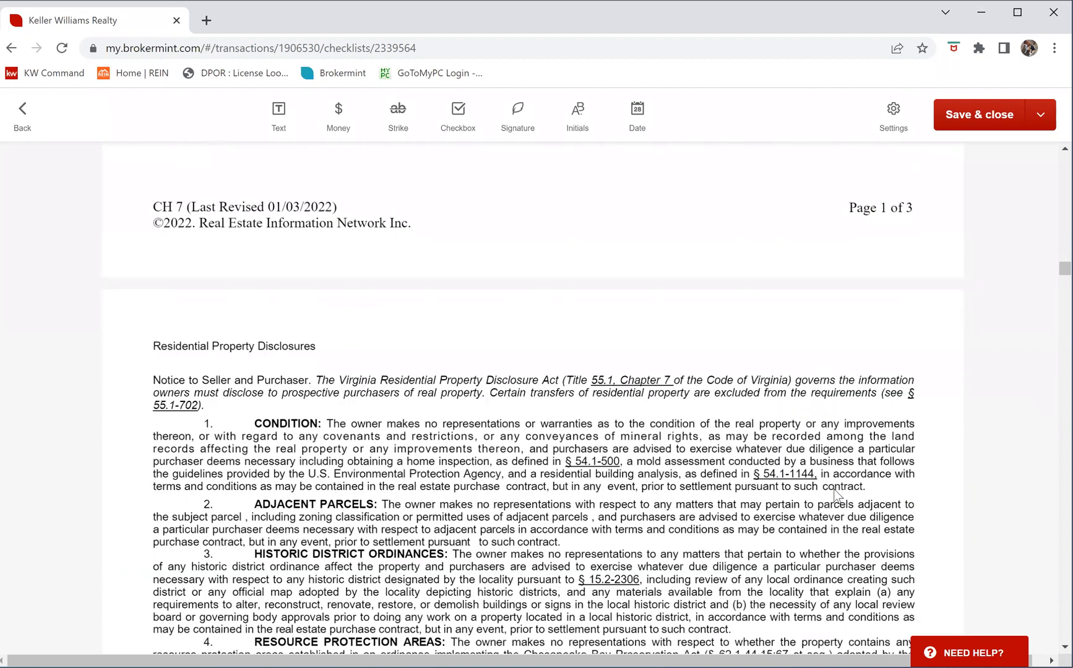
pyautogui.scroll(-12, 840, 493)
pyautogui.scroll(-20, 832, 489)
pyautogui.scroll(-5, 816, 475)
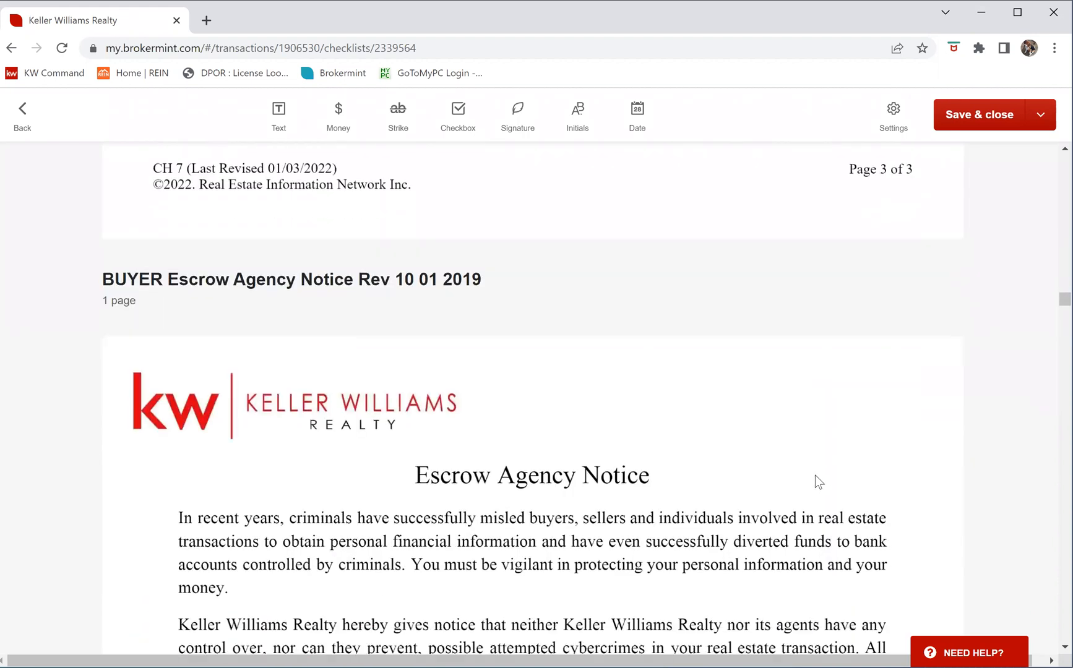
pyautogui.scroll(-5, 815, 476)
pyautogui.scroll(-5, 815, 480)
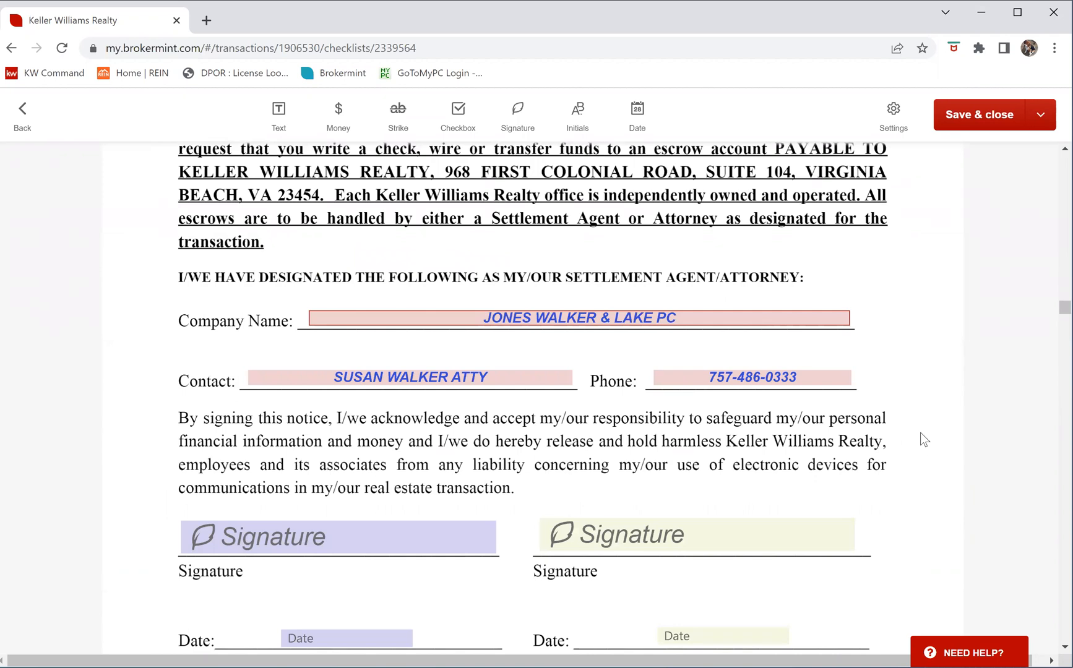
pyautogui.scroll(-1, 907, 432)
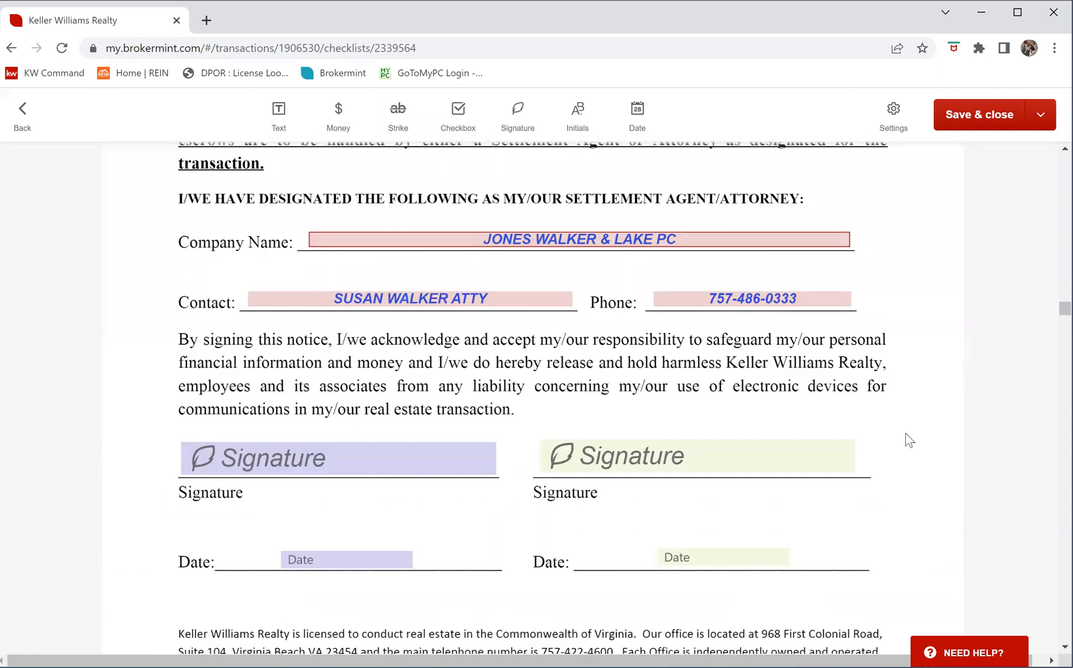
pyautogui.scroll(1, 904, 432)
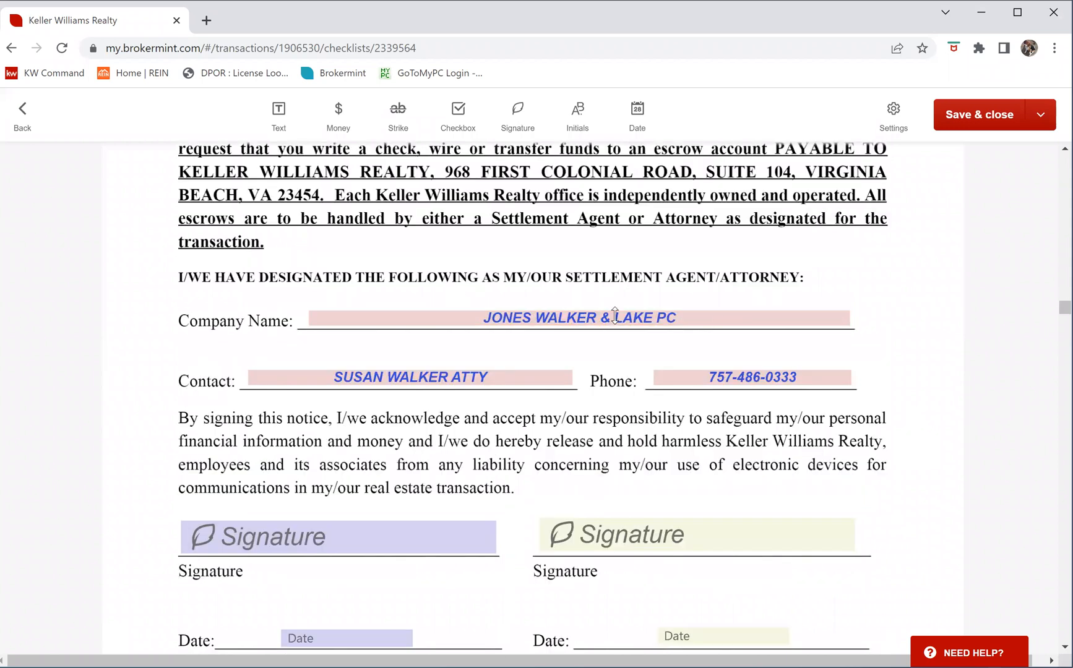
pyautogui.click(653, 315)
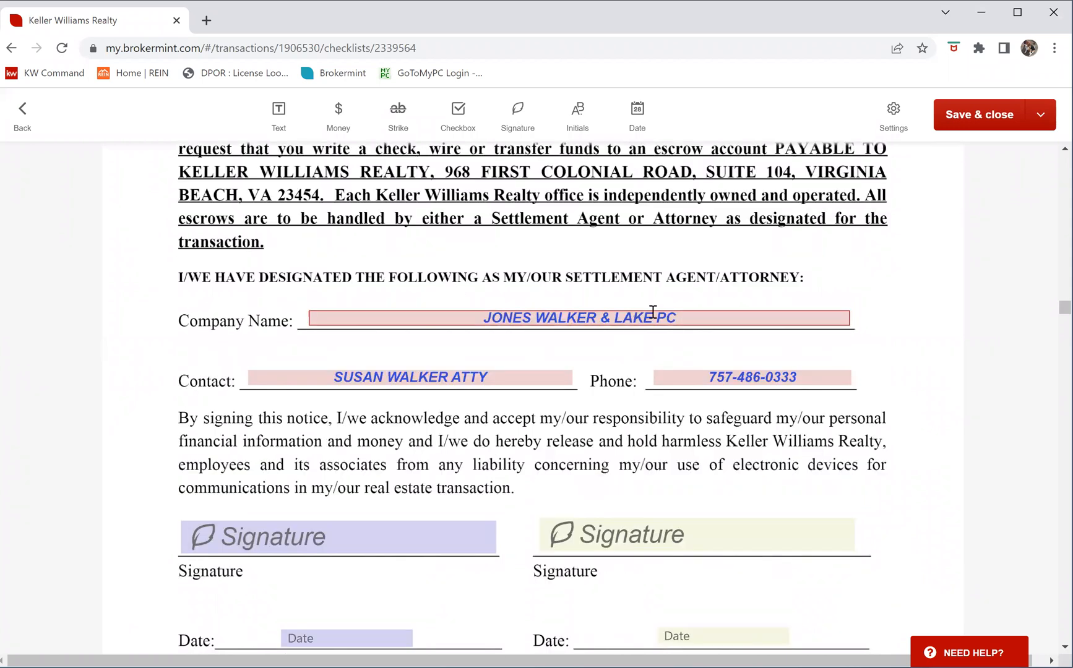
pyautogui.click(685, 316)
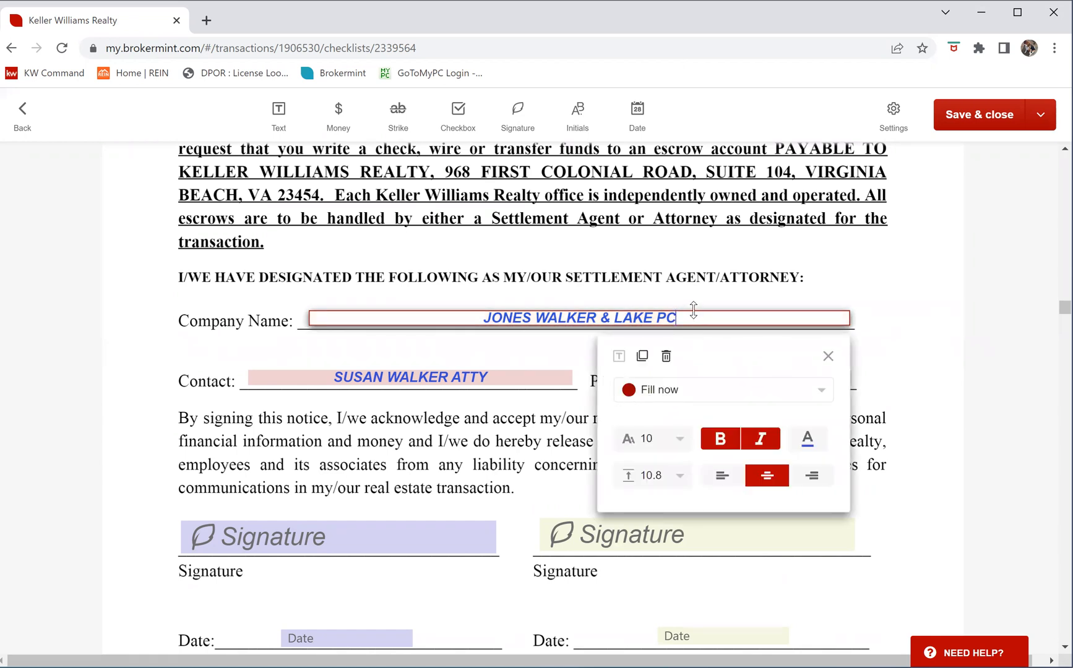
pyautogui.moveTo(691, 318); pyautogui.dragTo(449, 303)
pyautogui.moveTo(694, 317); pyautogui.dragTo(480, 317)
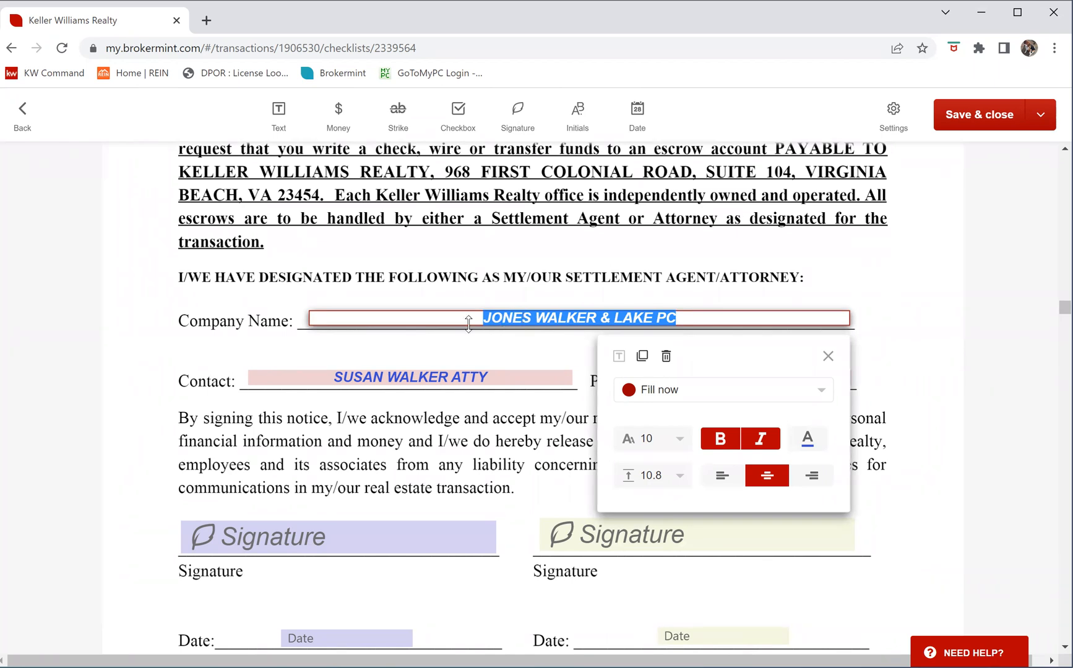
pyautogui.click(701, 319)
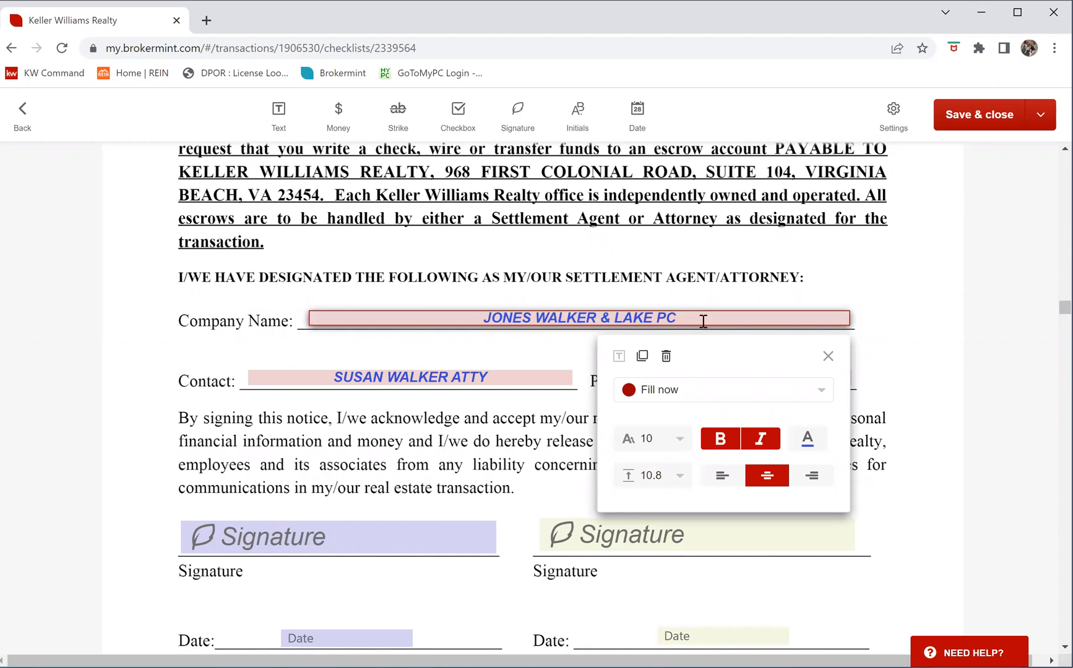
pyautogui.click(507, 375)
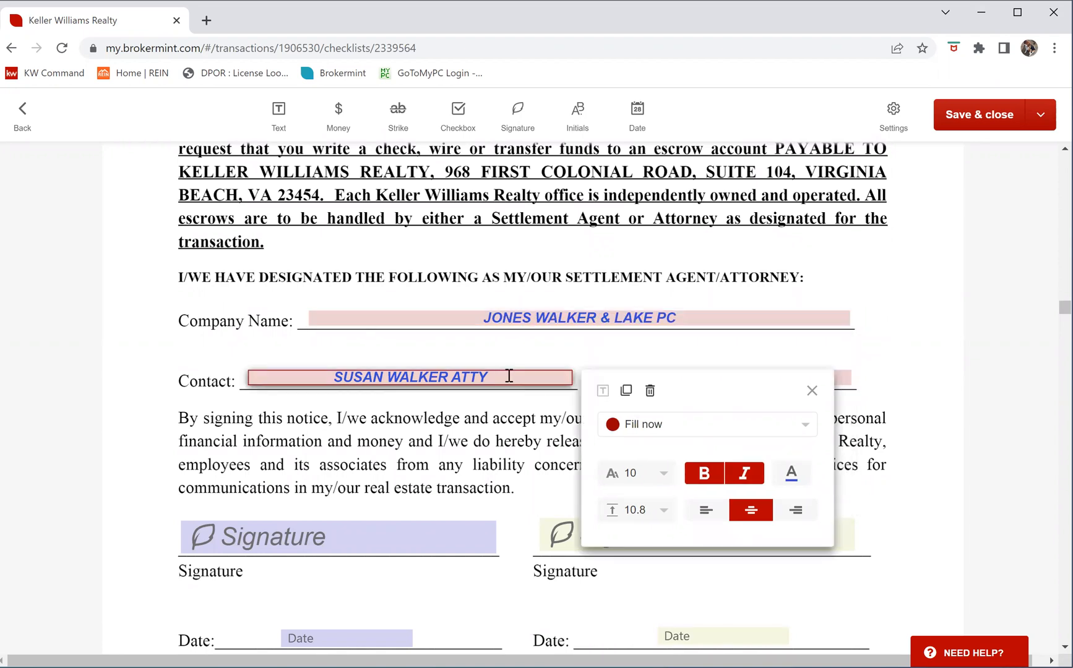
pyautogui.click(813, 391)
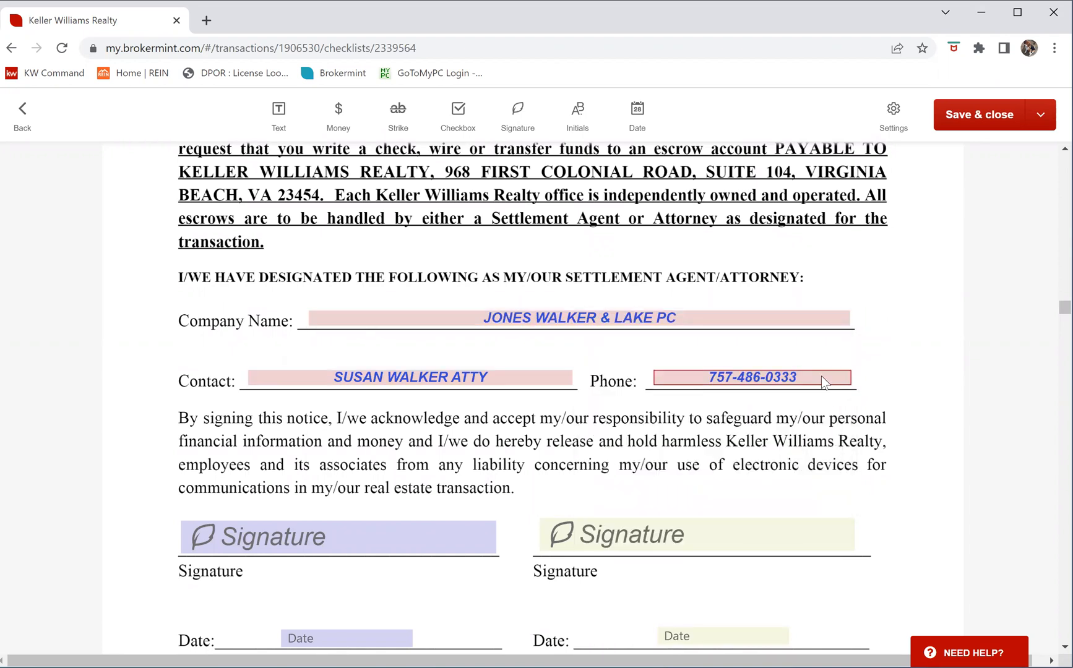
# Check both buyer signature fields on the Lead Brochure
pyautogui.scroll(-10, 855, 457)
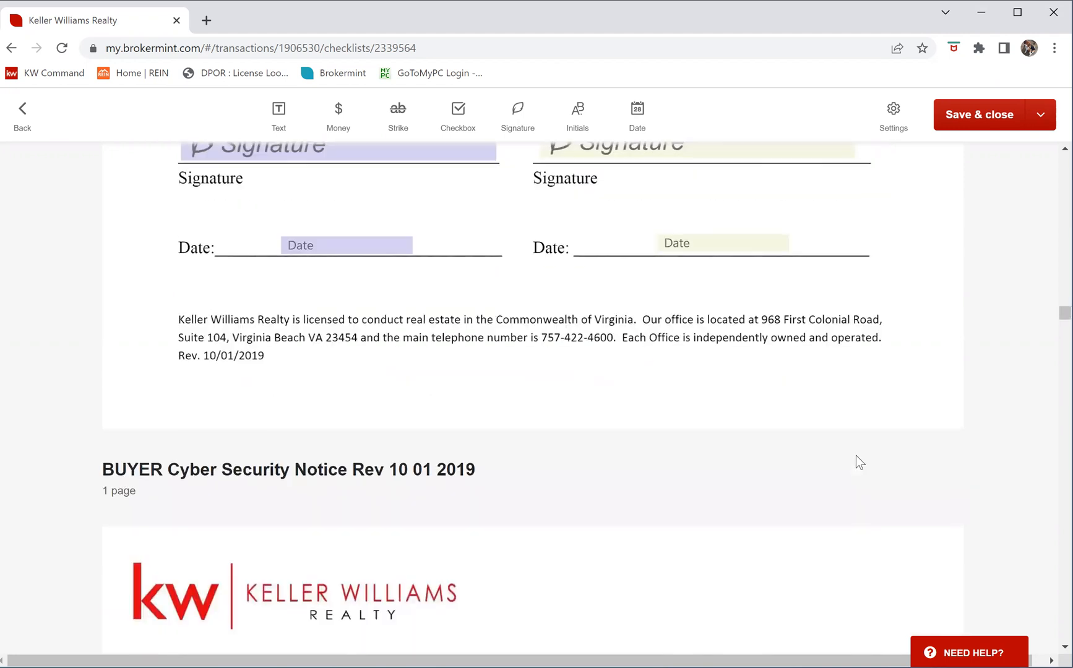
pyautogui.scroll(-18, 857, 462)
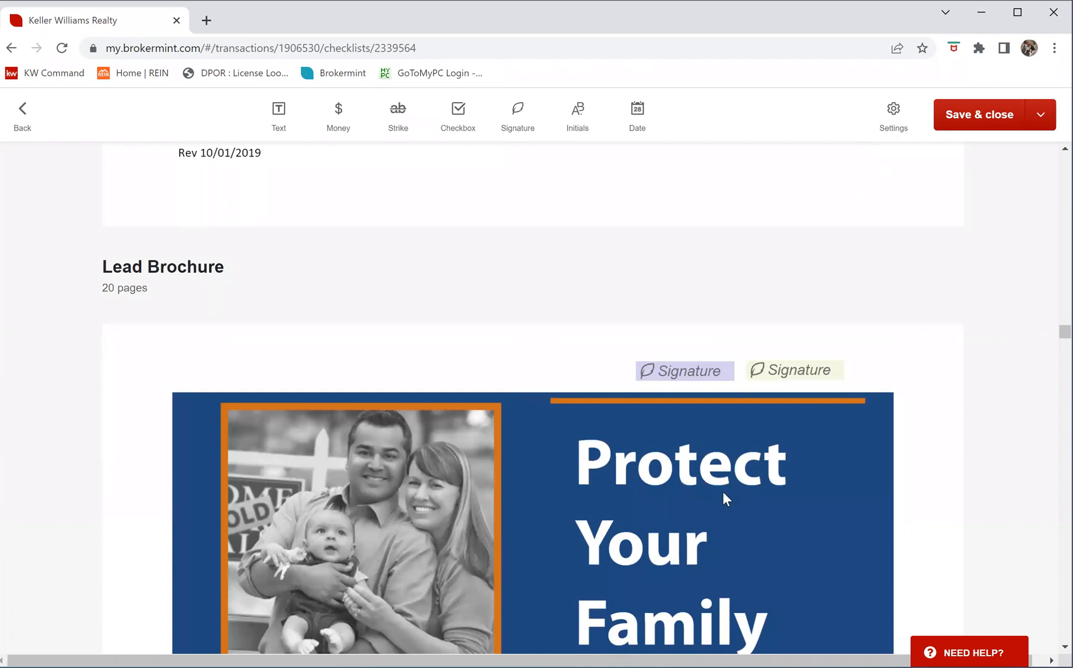
pyautogui.click(654, 376)
pyautogui.click(751, 367)
# Review the Lead Brochure pages and save the packet with Save & close
pyautogui.scroll(-7, 793, 482)
pyautogui.scroll(-11, 833, 440)
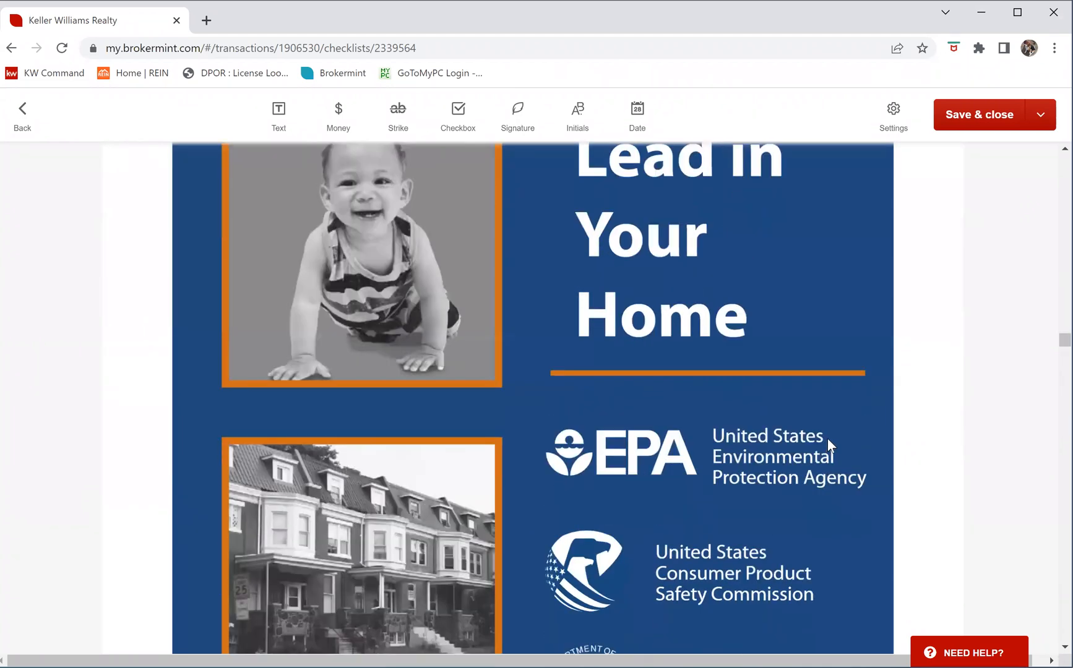
pyautogui.scroll(-20, 820, 439)
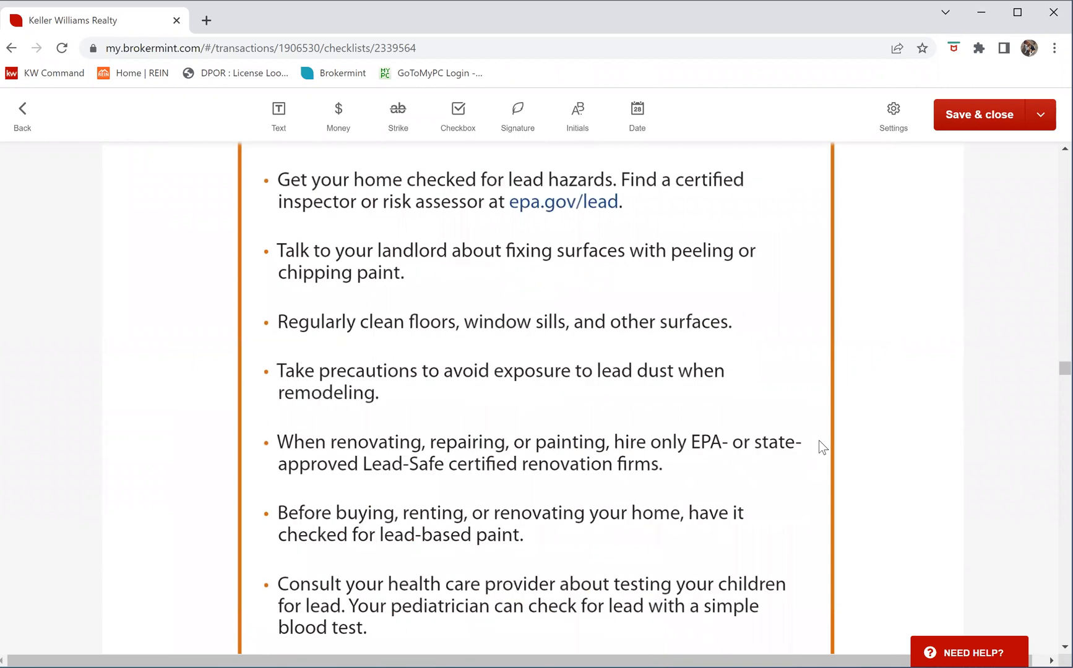
pyautogui.scroll(6, 902, 340)
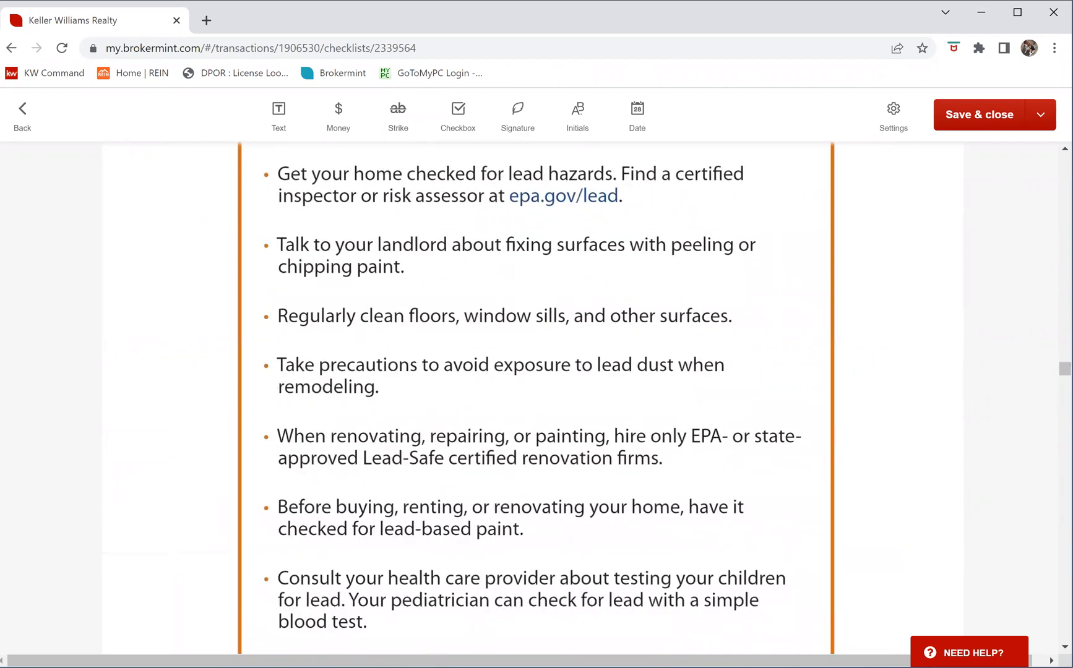
pyautogui.scroll(-20, 568, 437)
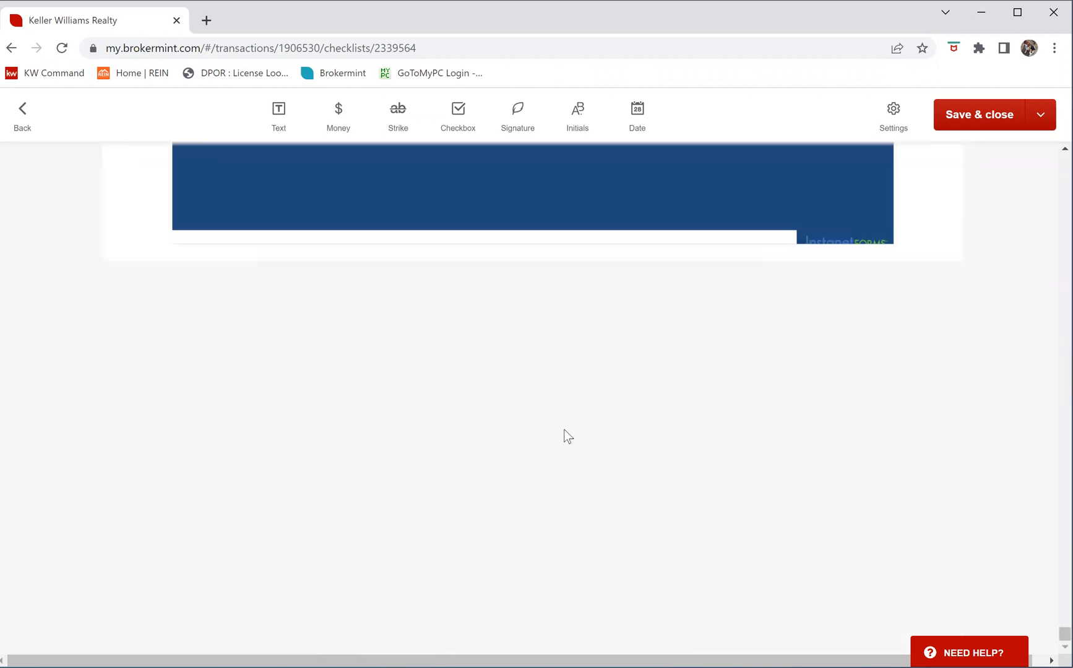
pyautogui.scroll(8, 796, 453)
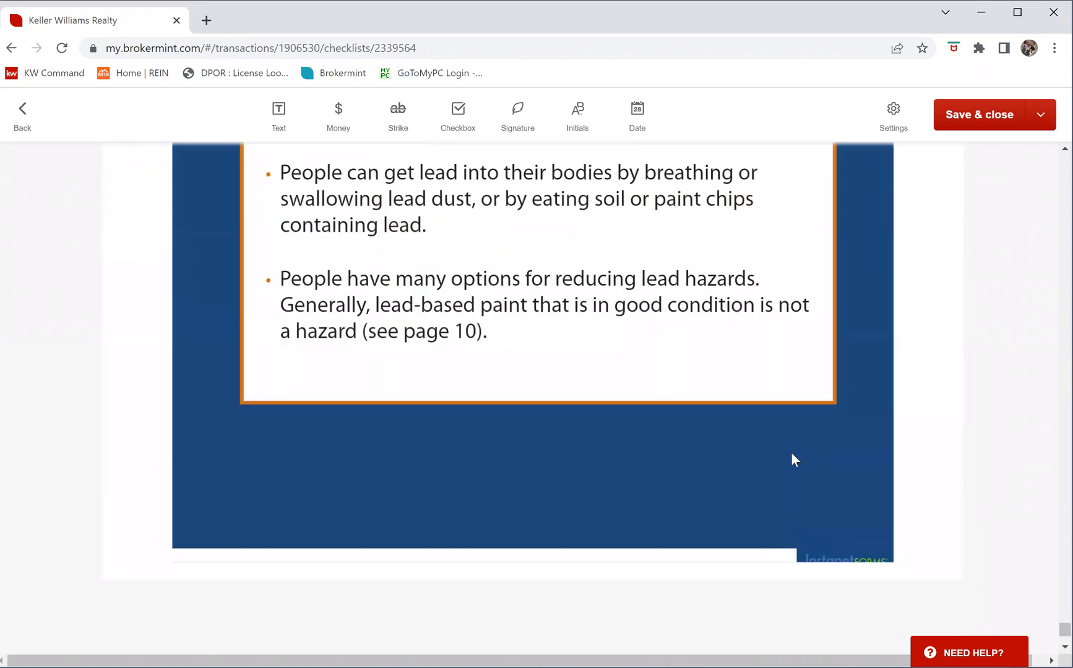
pyautogui.scroll(5, 792, 452)
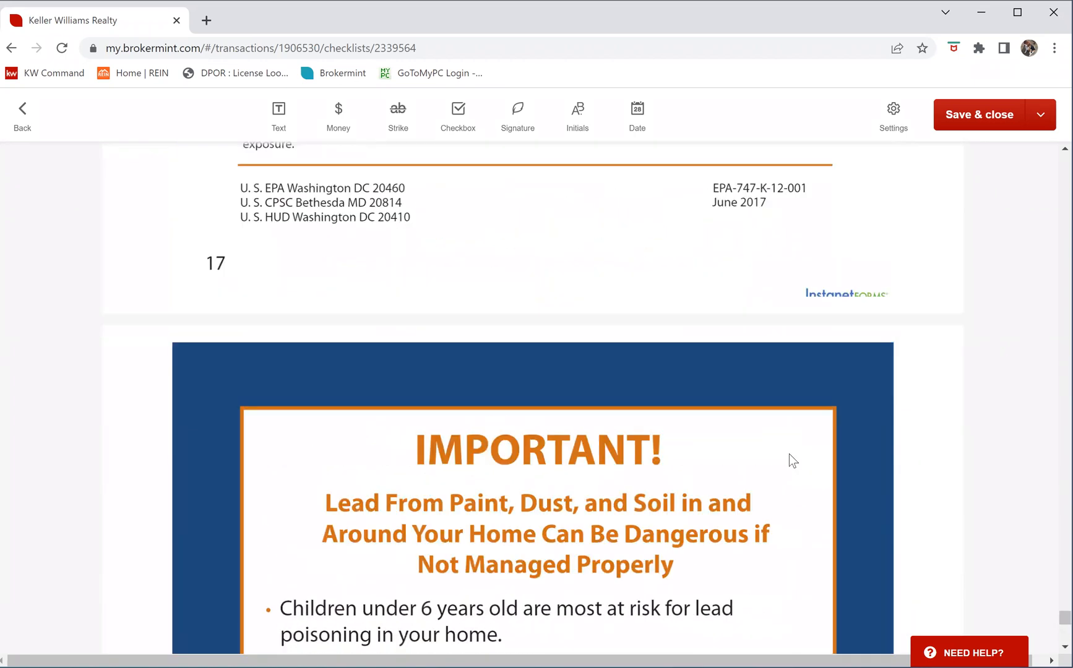
pyautogui.scroll(-2, 788, 458)
pyautogui.scroll(-10, 788, 457)
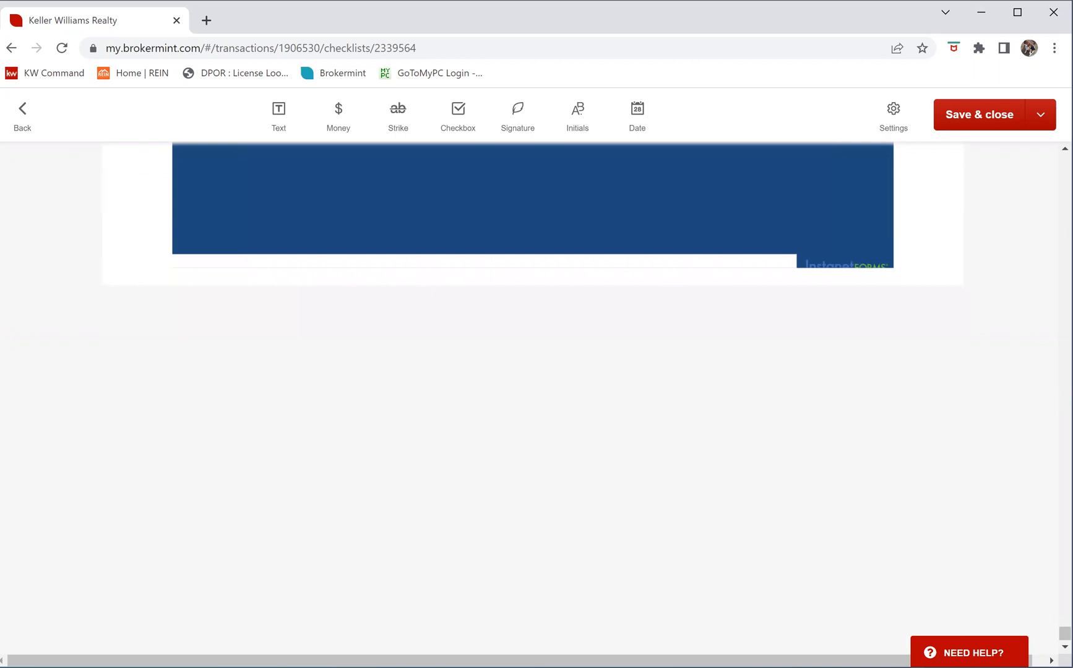
pyautogui.scroll(12, 576, 216)
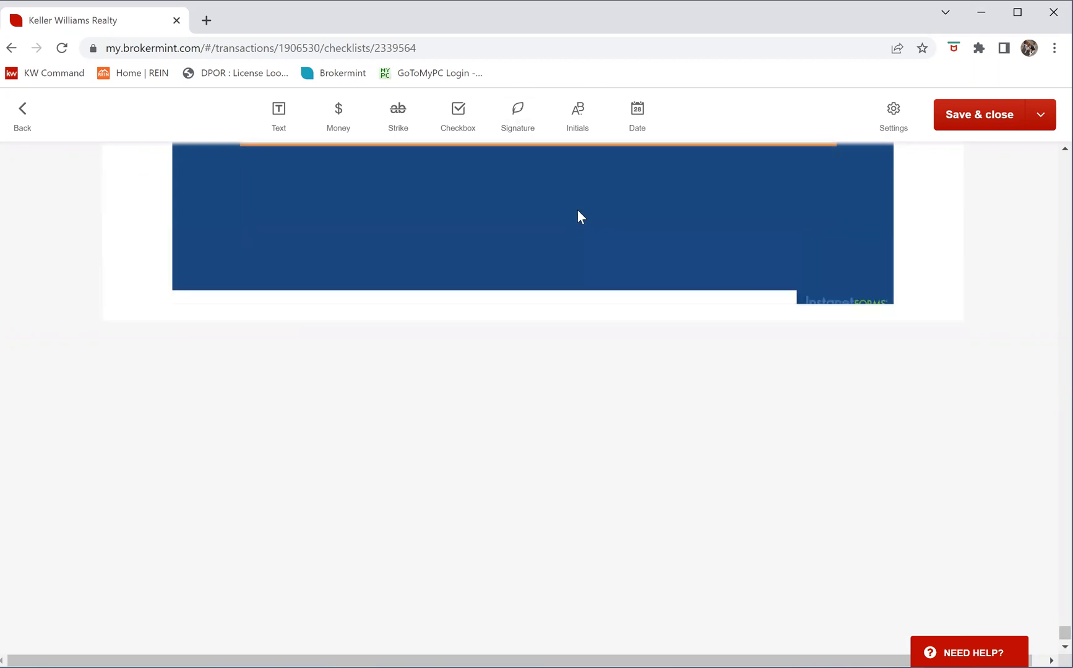
pyautogui.scroll(7, 541, 199)
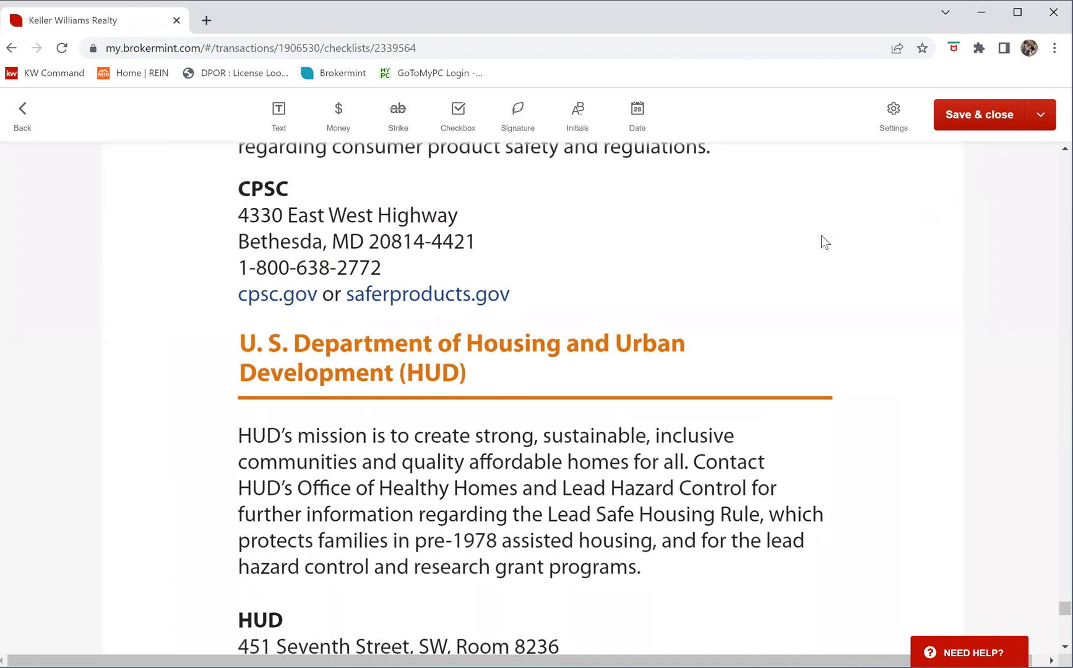
pyautogui.scroll(15, 822, 236)
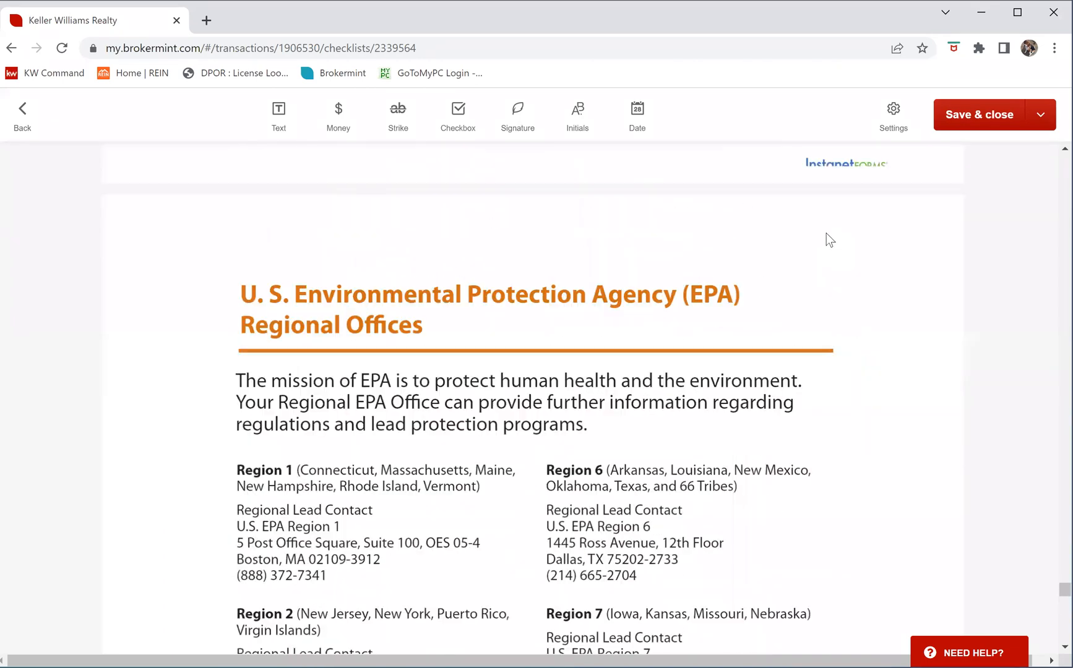
pyautogui.scroll(5, 825, 233)
pyautogui.click(977, 120)
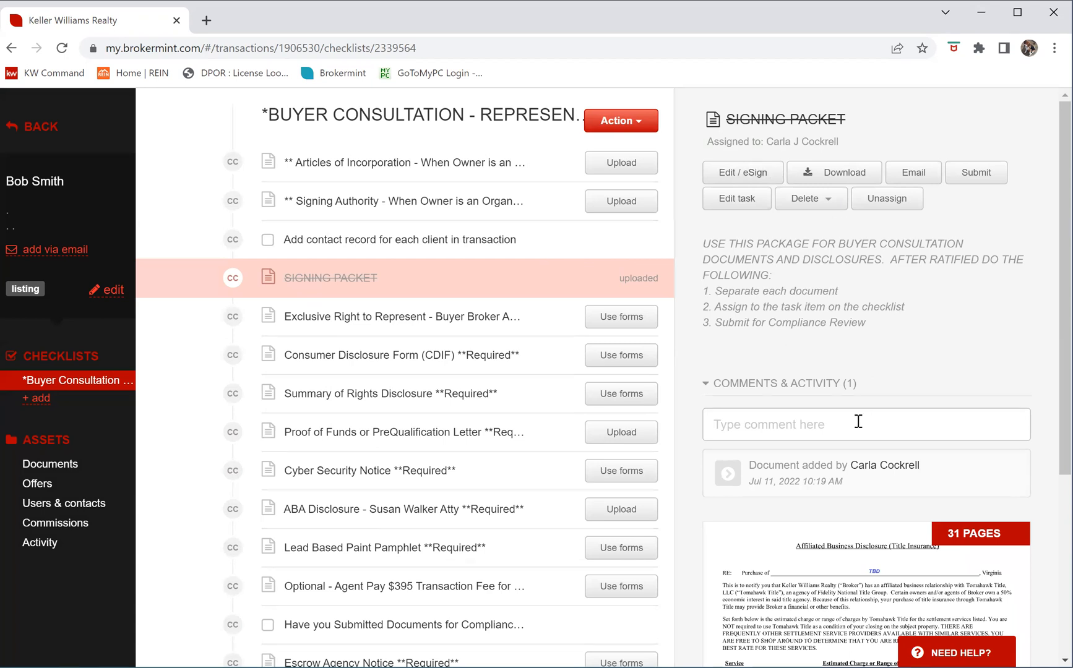
# Open Edit / eSign, turn on Assign signer order, and move the agent within the signing order
pyautogui.click(745, 173)
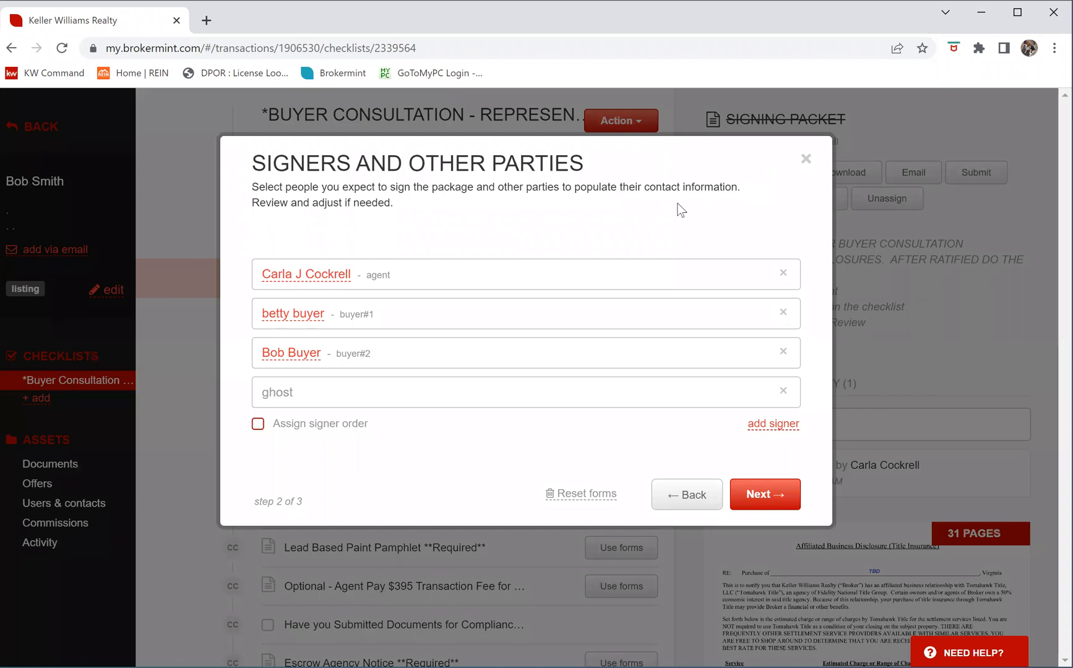
pyautogui.click(258, 426)
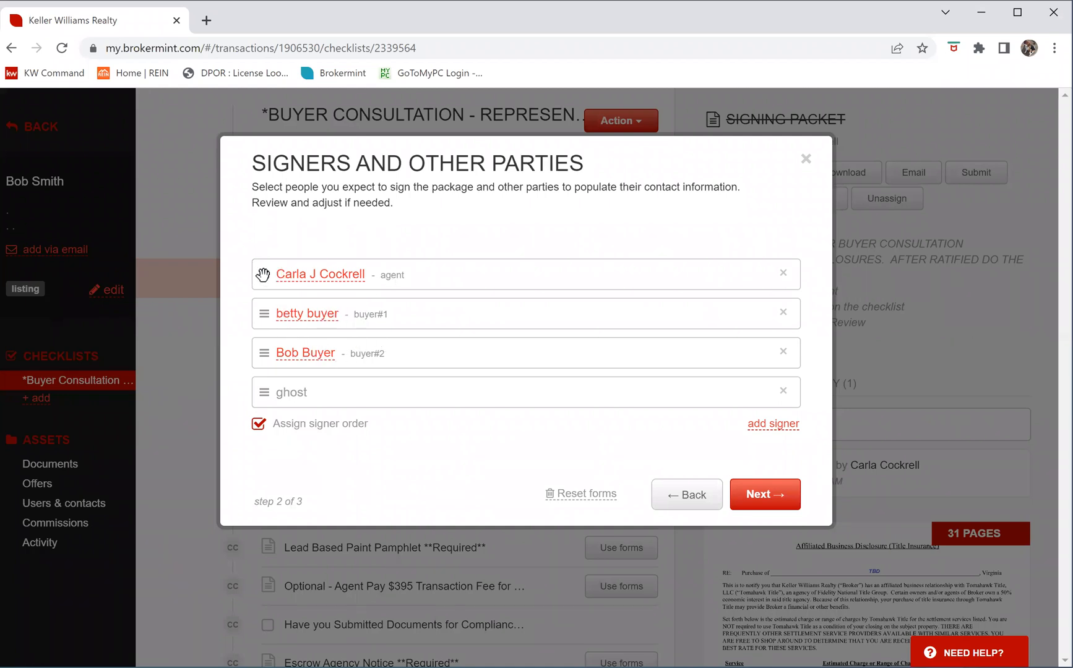
pyautogui.moveTo(268, 299); pyautogui.dragTo(222, 276)
# Accept the signers and review the ABA Disclosure and buyer agreement down to its signature block
pyautogui.click(765, 500)
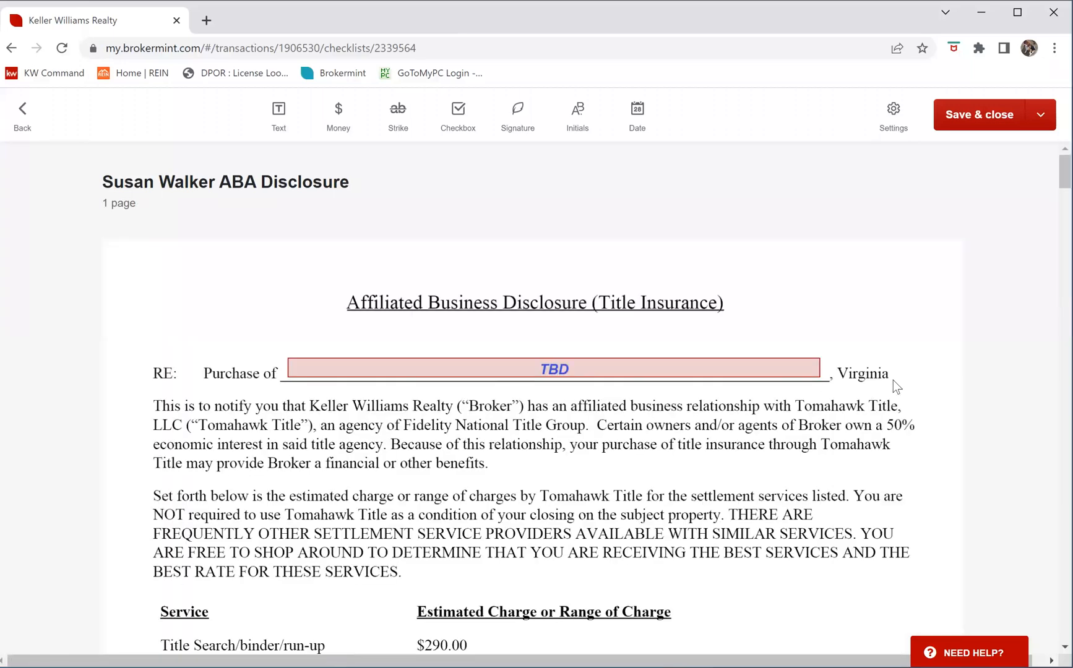
pyautogui.scroll(-20, 884, 377)
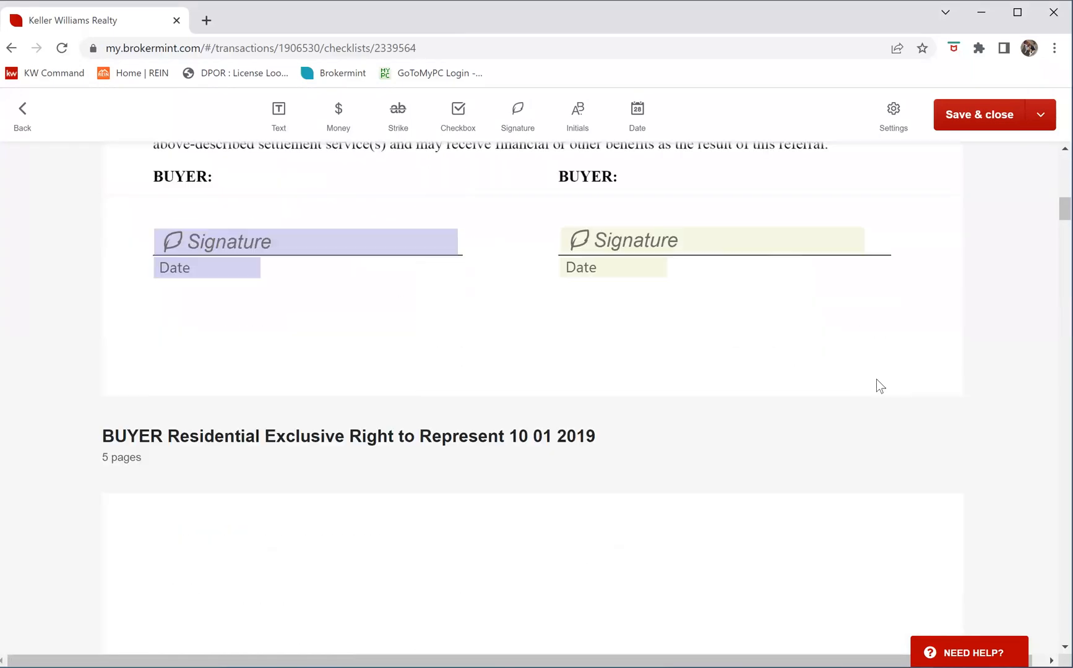
pyautogui.scroll(-12, 872, 379)
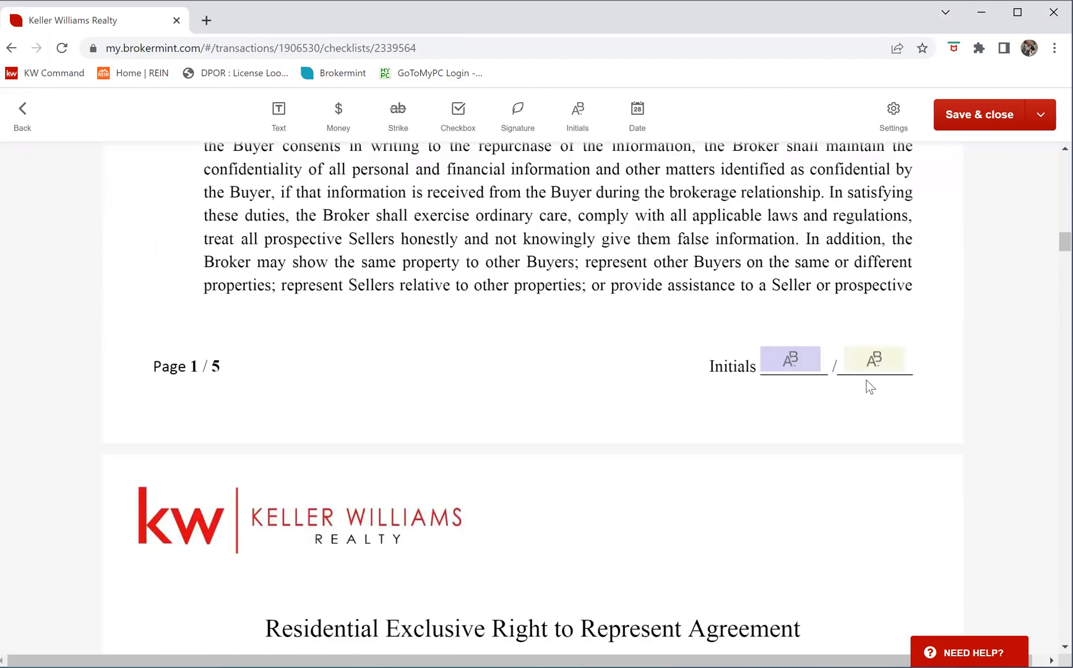
pyautogui.scroll(-8, 860, 402)
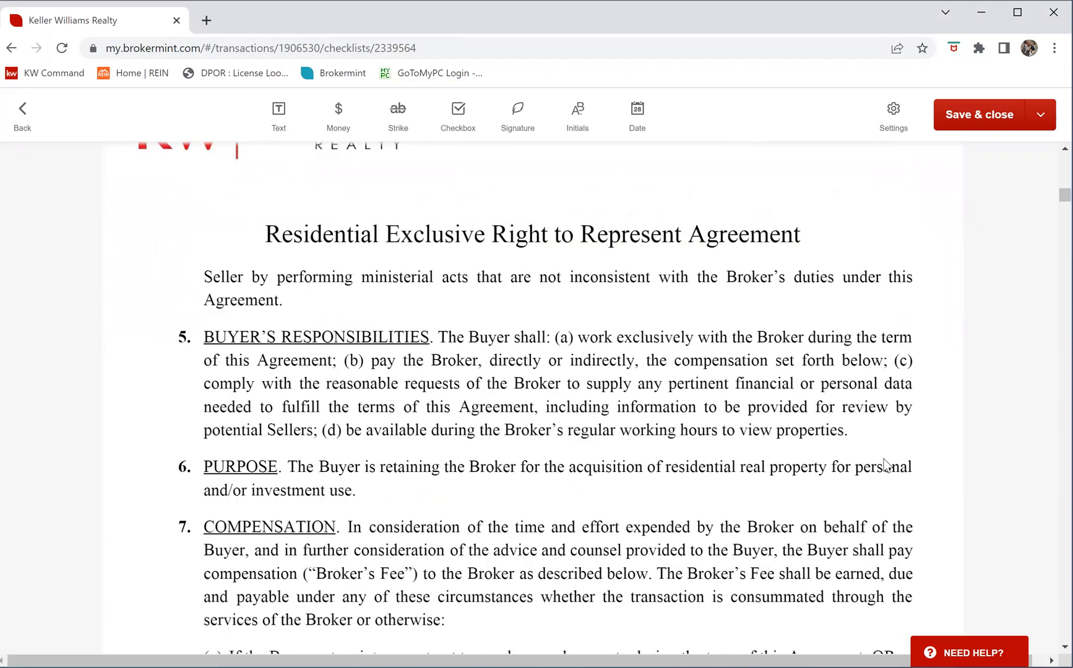
pyautogui.scroll(-20, 872, 436)
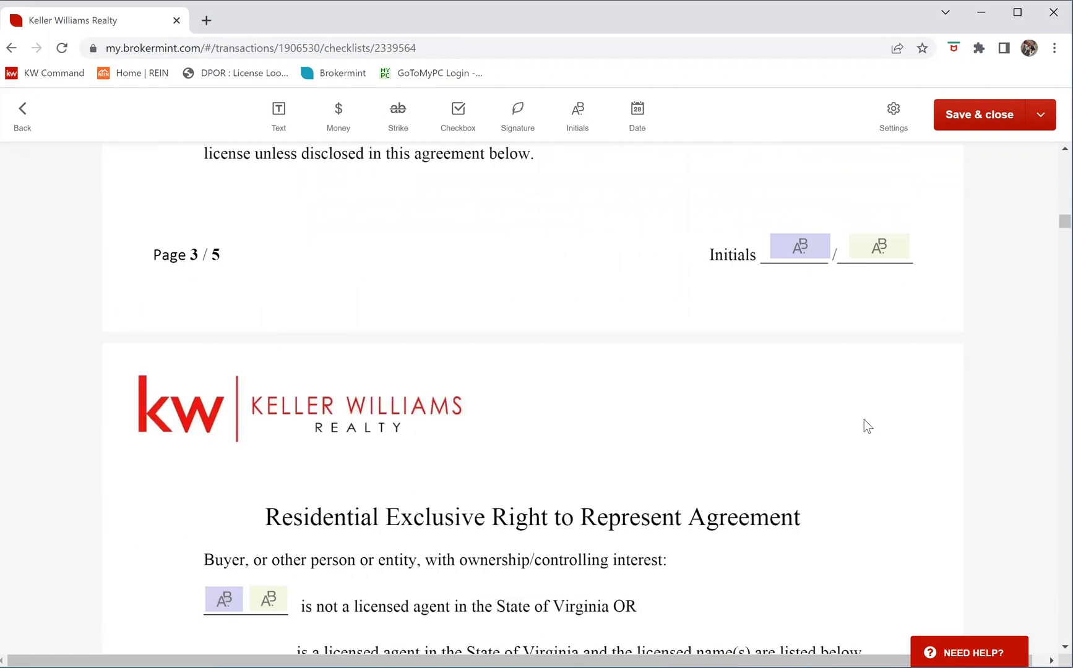
pyautogui.scroll(-18, 864, 426)
pyautogui.scroll(-10, 865, 424)
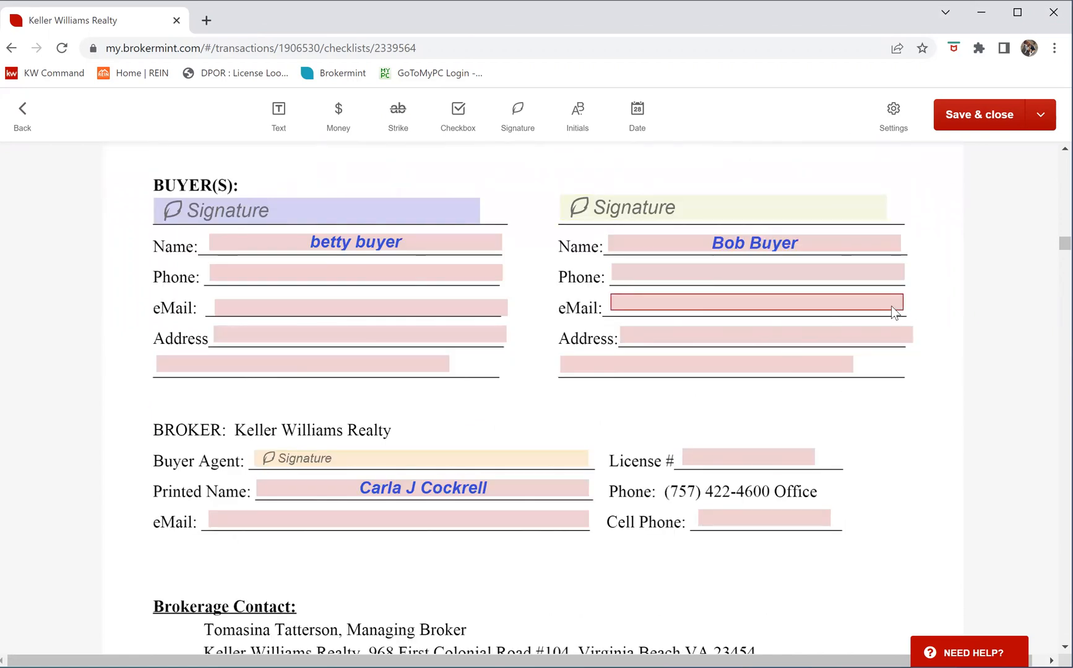
# Choose Send for eSign, remove the unused ghost signer, and send requests to the three signers
pyautogui.click(1041, 119)
pyautogui.click(913, 166)
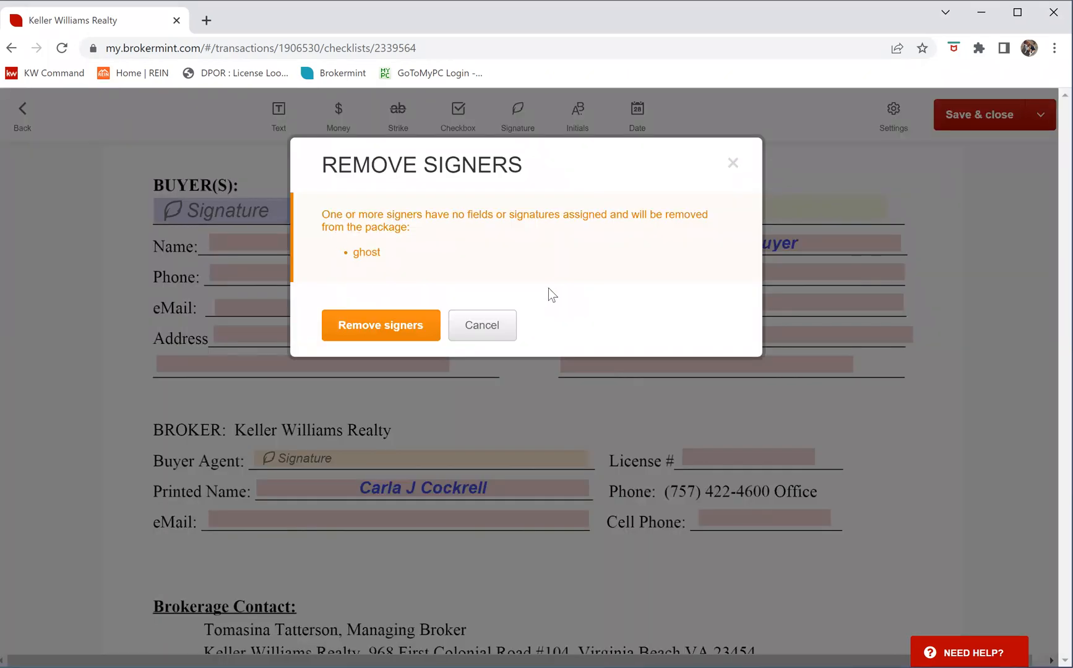
pyautogui.click(386, 326)
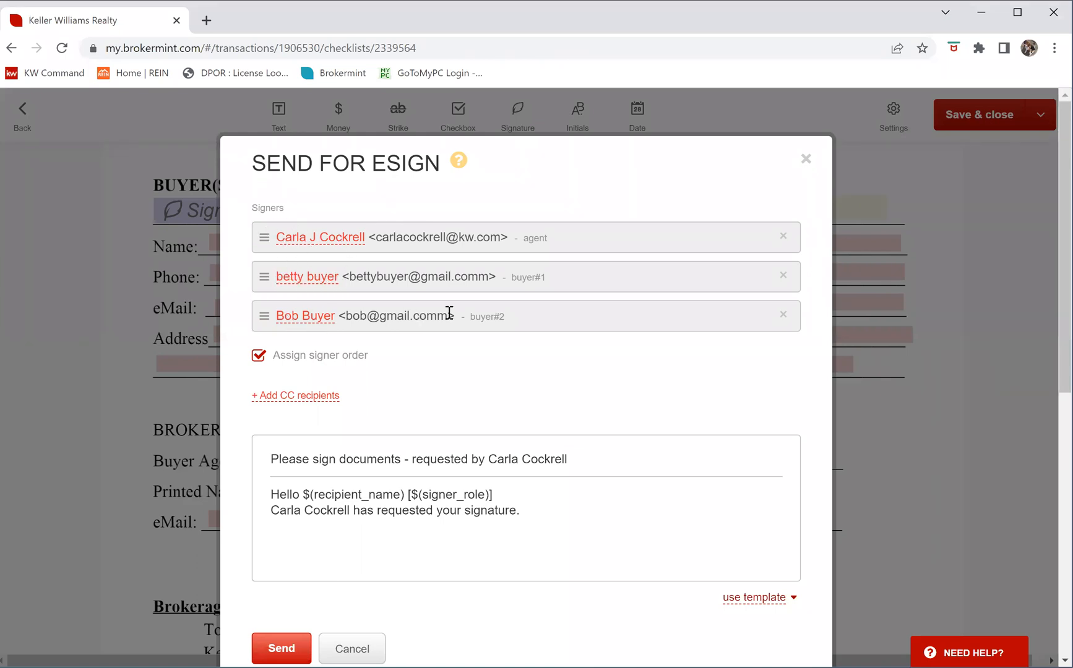
pyautogui.scroll(-2, 632, 369)
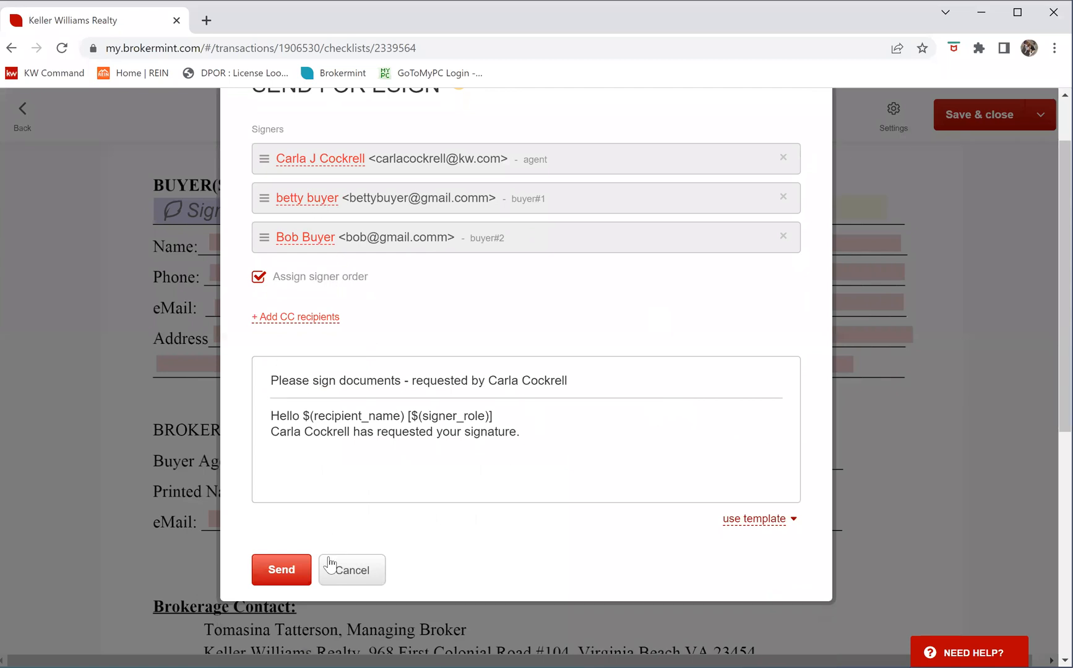
pyautogui.click(282, 570)
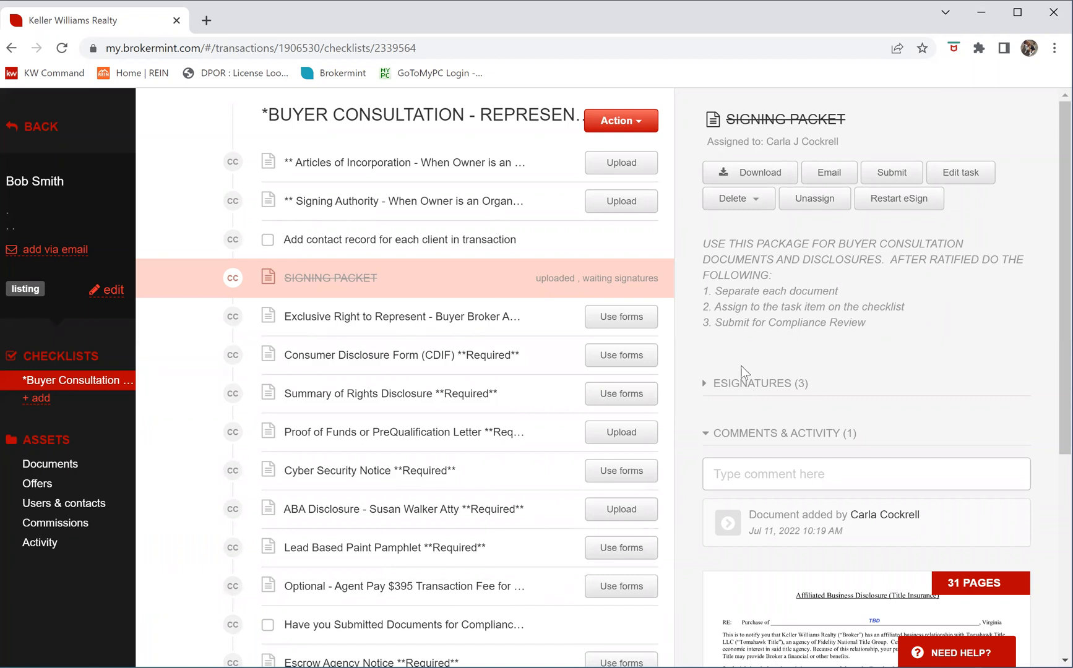
# Expand ESIGNATURES (3) in the SIGNING PACKET panel to see each signer's status
pyautogui.click(784, 387)
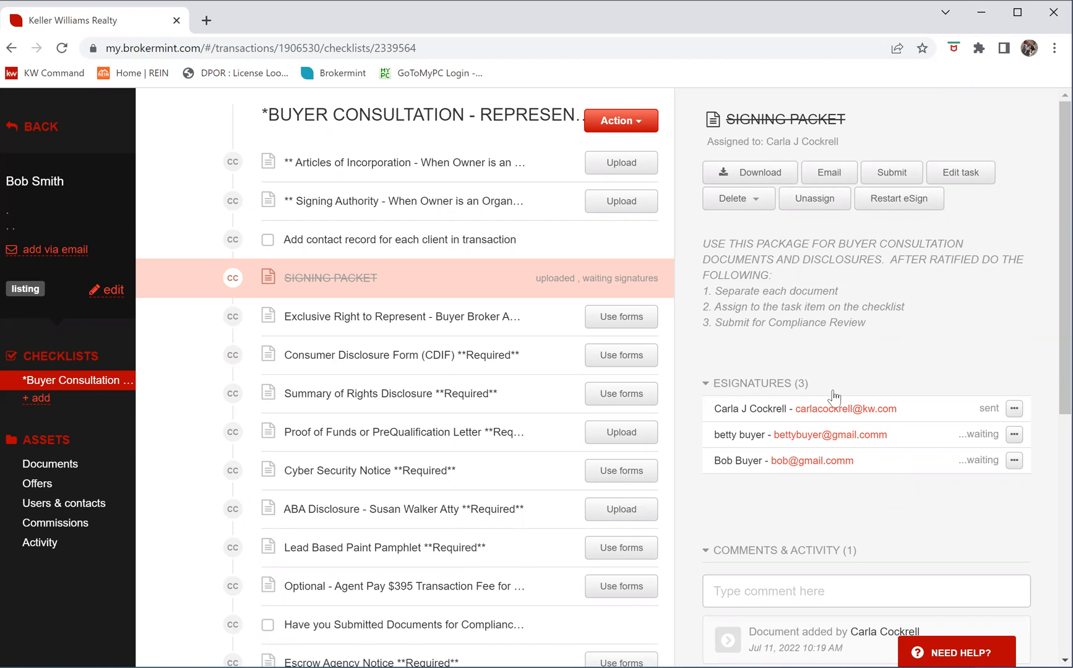
# Refresh the page repeatedly, reopening SIGNING PACKET's ESIGNATURES (3) list to check signing progress
pyautogui.click(62, 47)
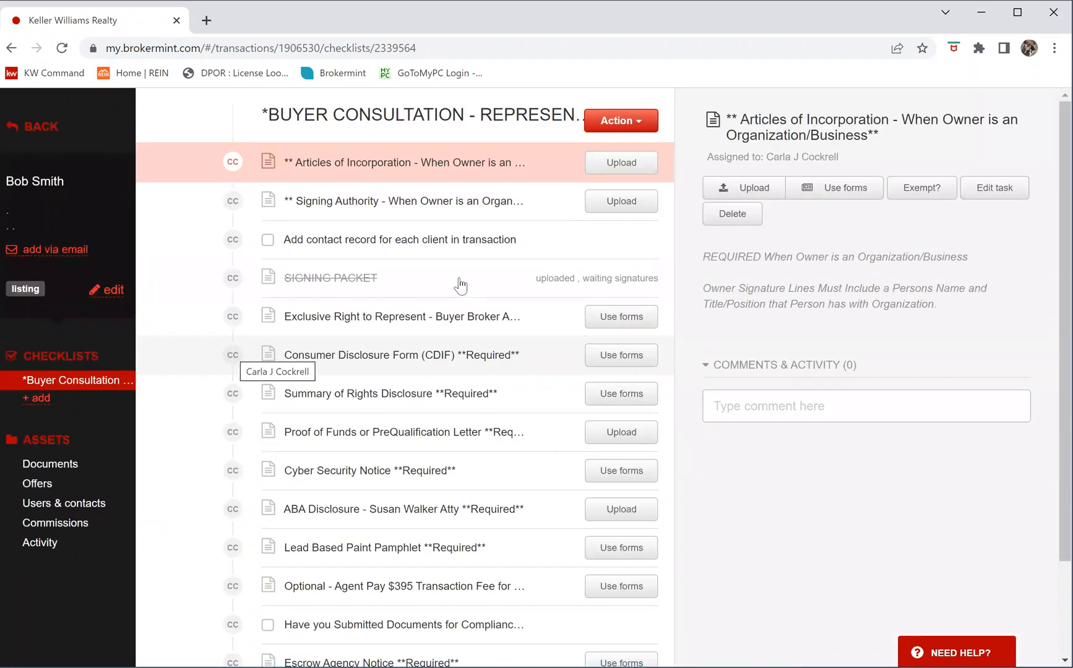
pyautogui.click(672, 291)
pyautogui.click(766, 384)
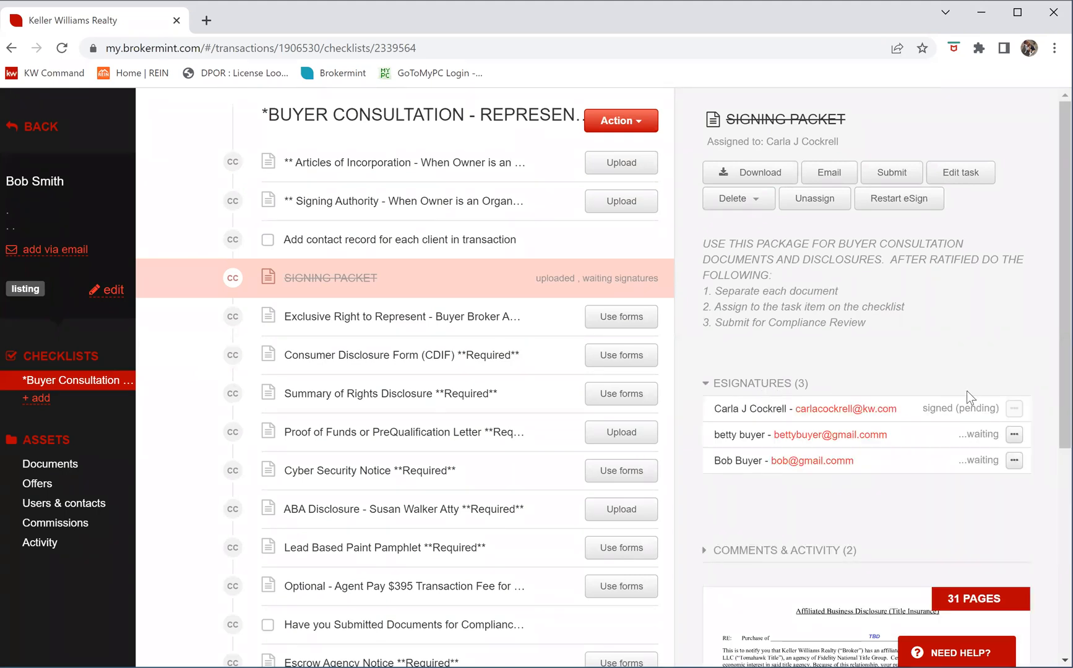
pyautogui.click(63, 49)
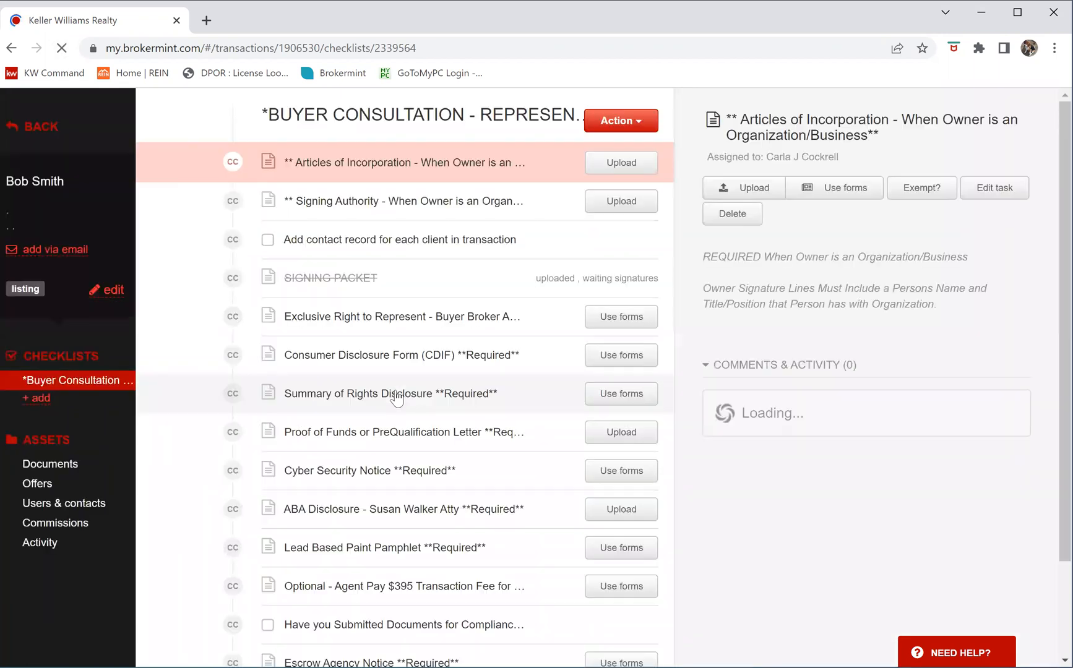
pyautogui.click(511, 280)
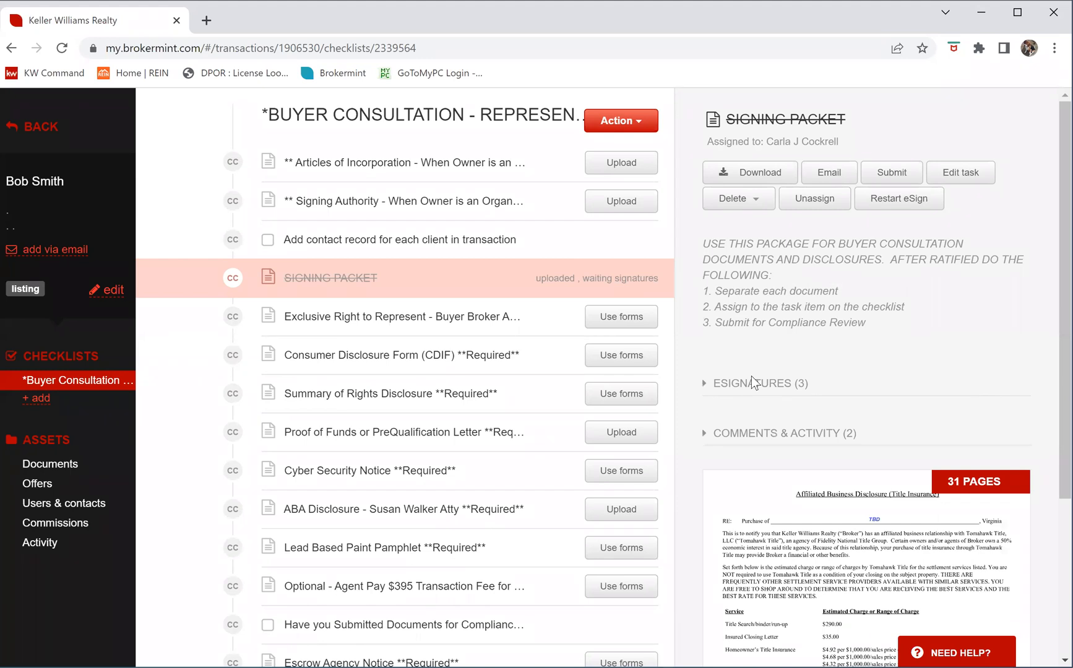
pyautogui.click(754, 385)
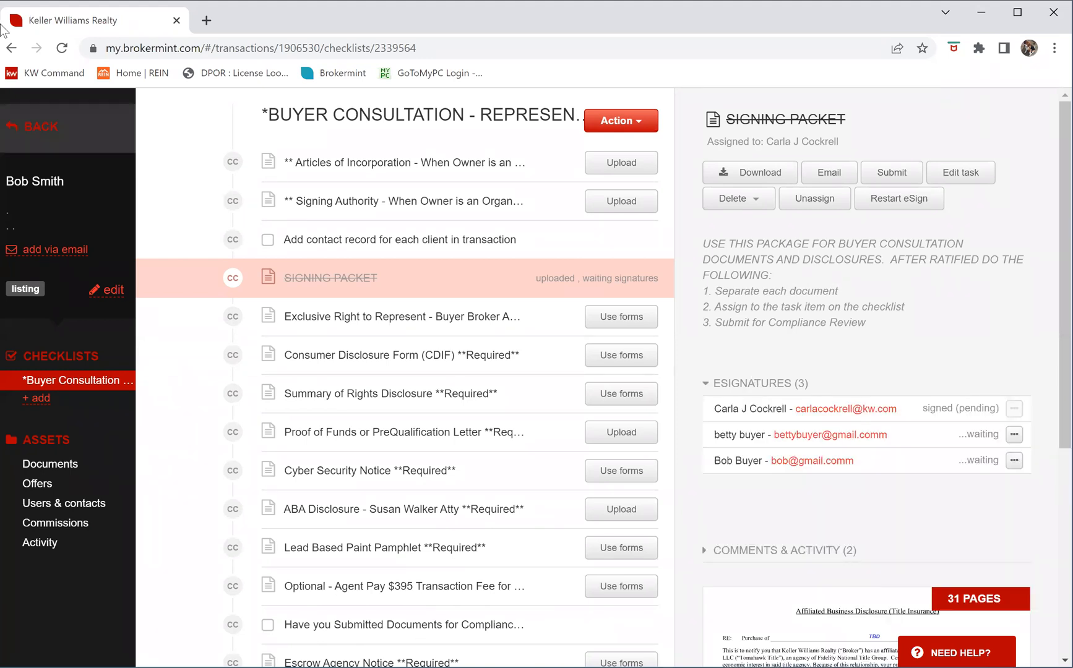
pyautogui.click(65, 49)
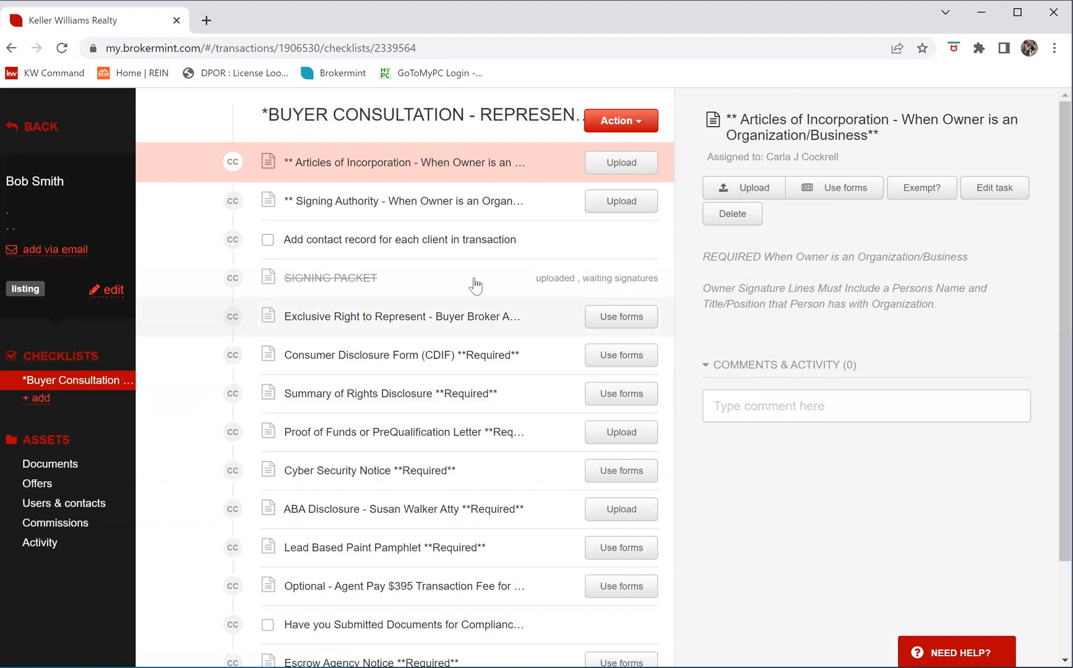
pyautogui.click(475, 282)
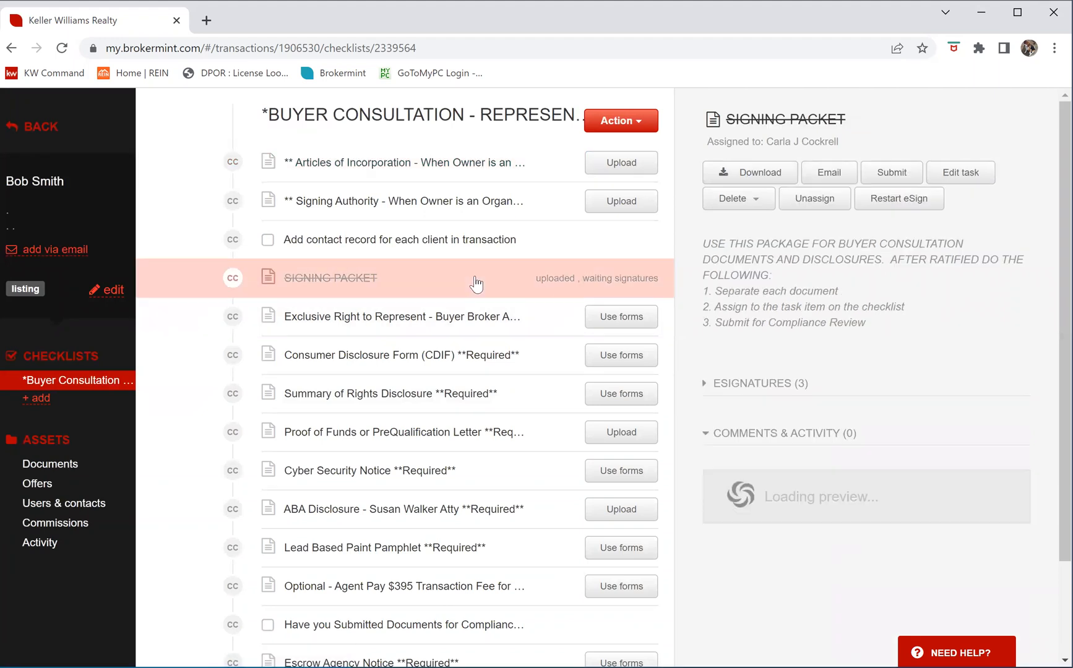
pyautogui.click(740, 386)
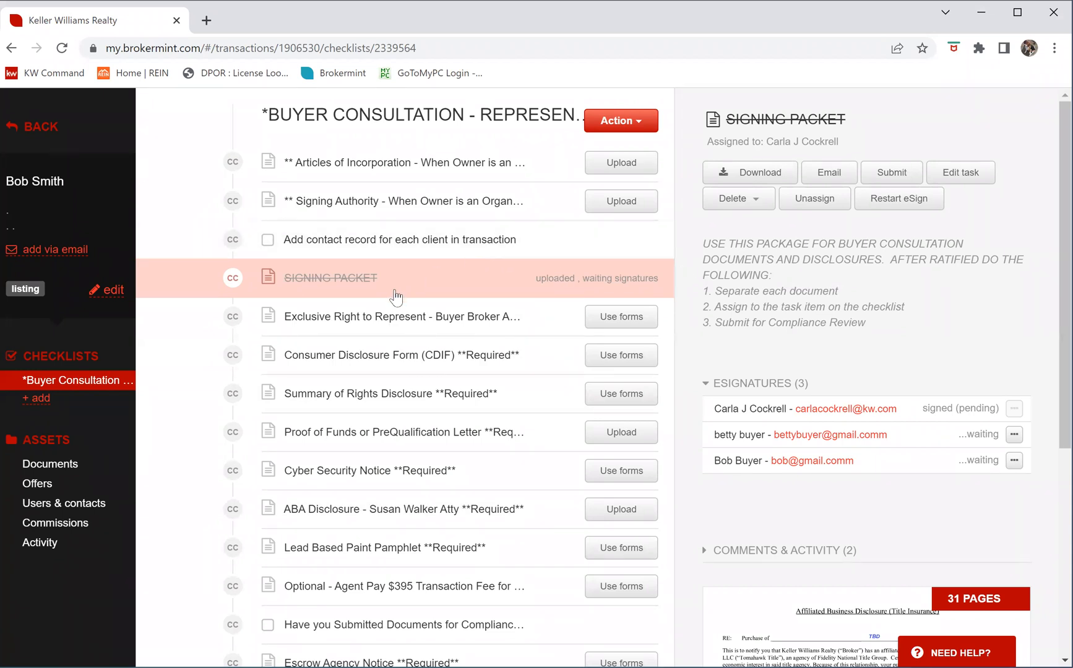
# Unassign SIGNING PACKET.pdf from its task, view Documents > Unsorted, and open its Edit options
pyautogui.click(809, 200)
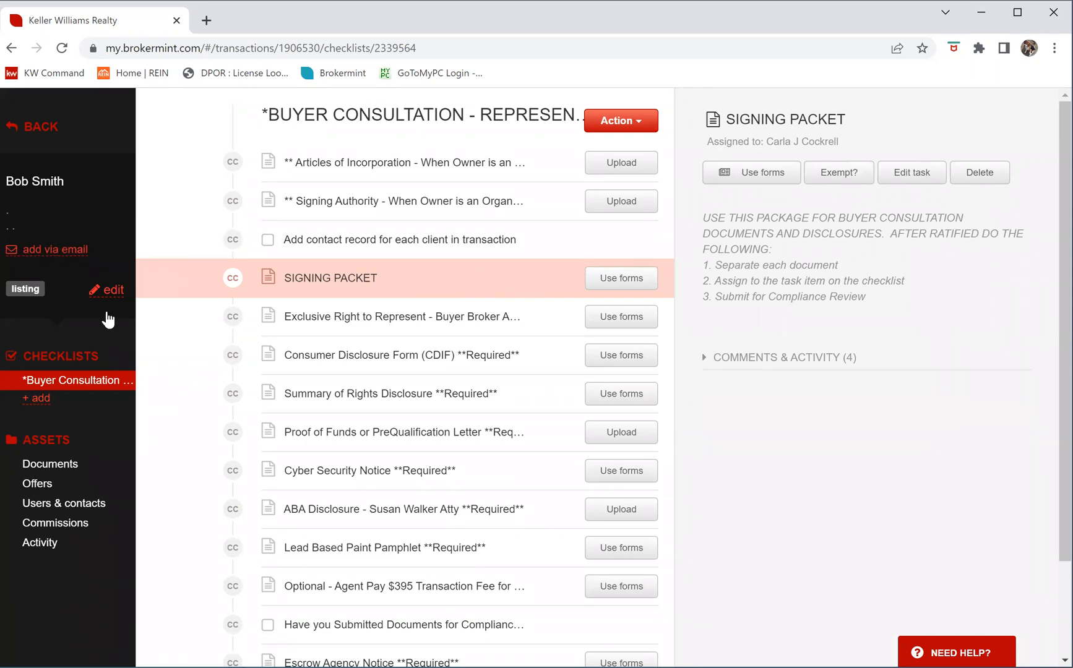
pyautogui.click(50, 465)
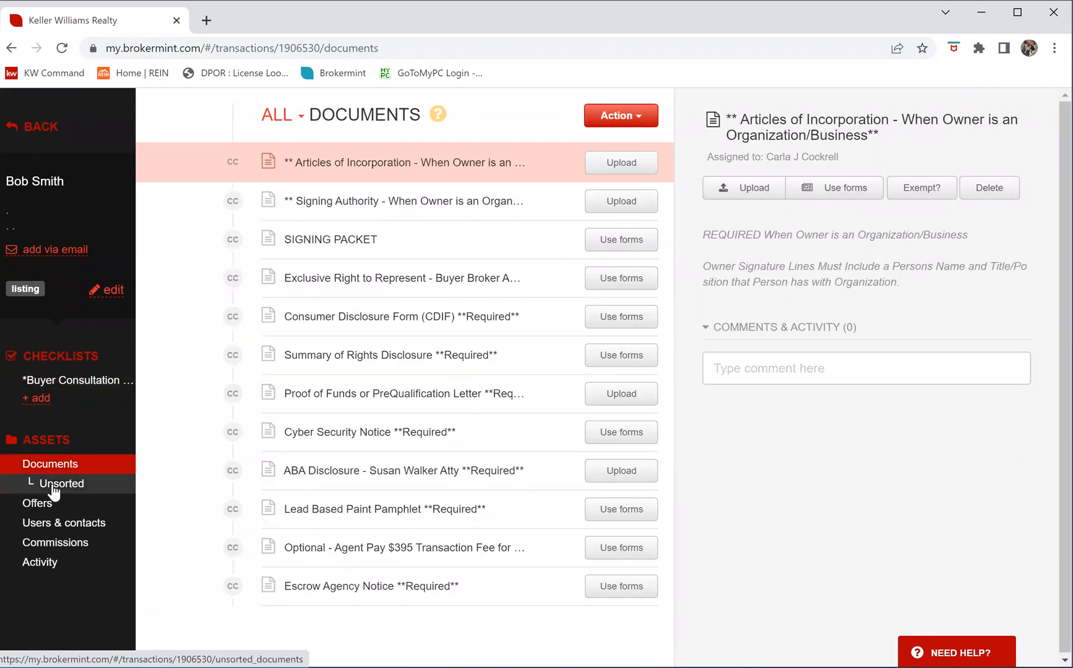
pyautogui.click(53, 488)
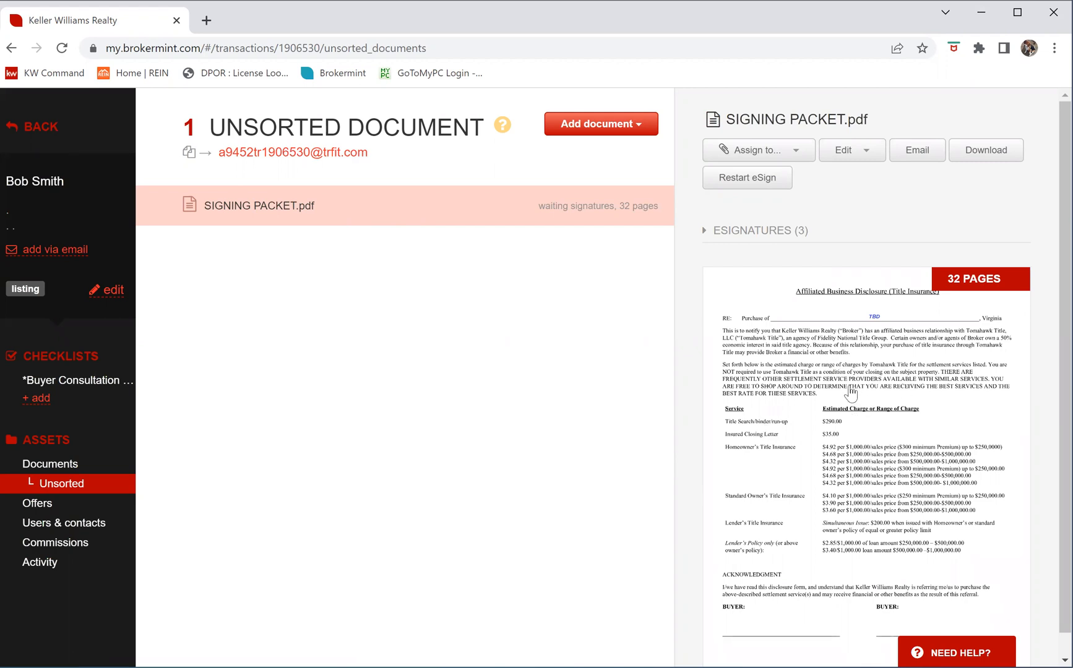
pyautogui.click(863, 154)
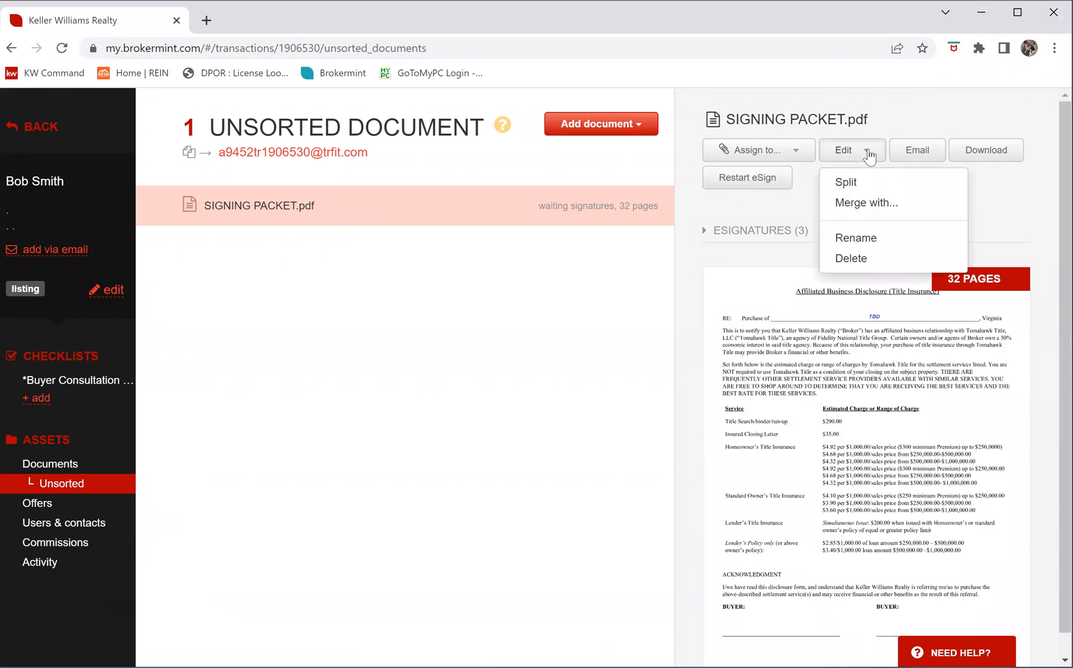
# Start splitting SIGNING PACKET.pdf into separate documents
pyautogui.click(841, 184)
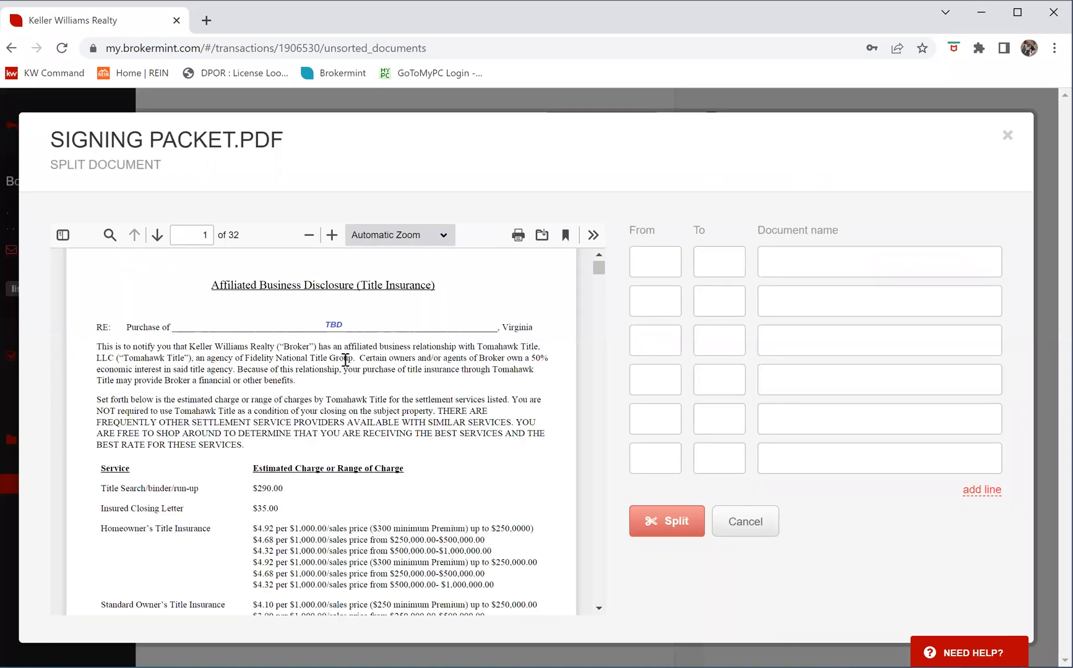
pyautogui.scroll(-4, 337, 387)
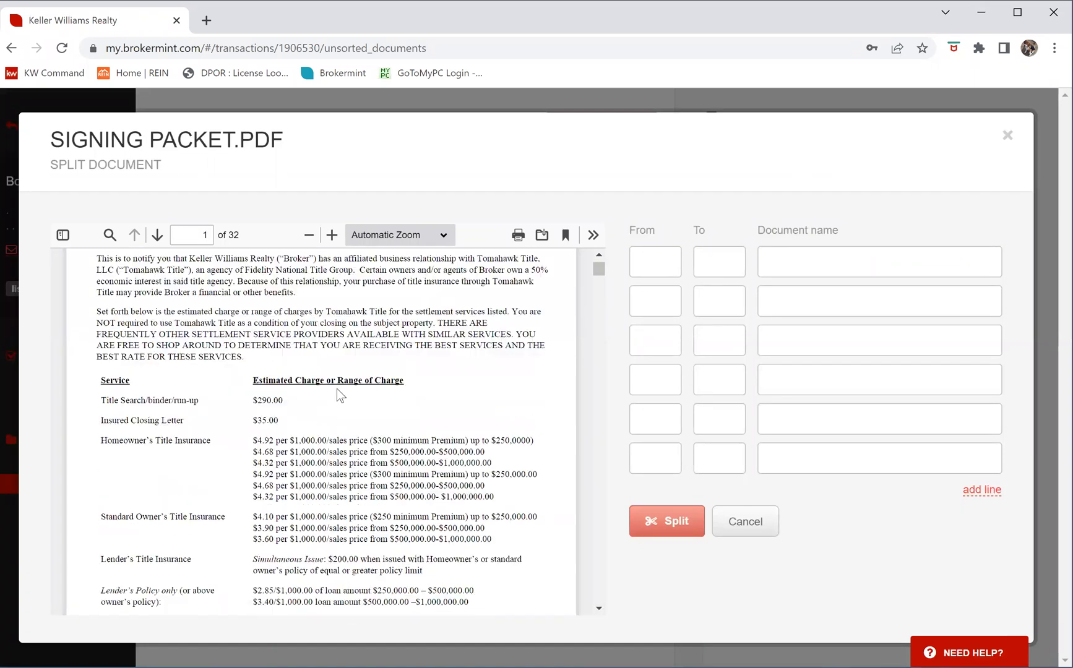
pyautogui.scroll(-3, 341, 391)
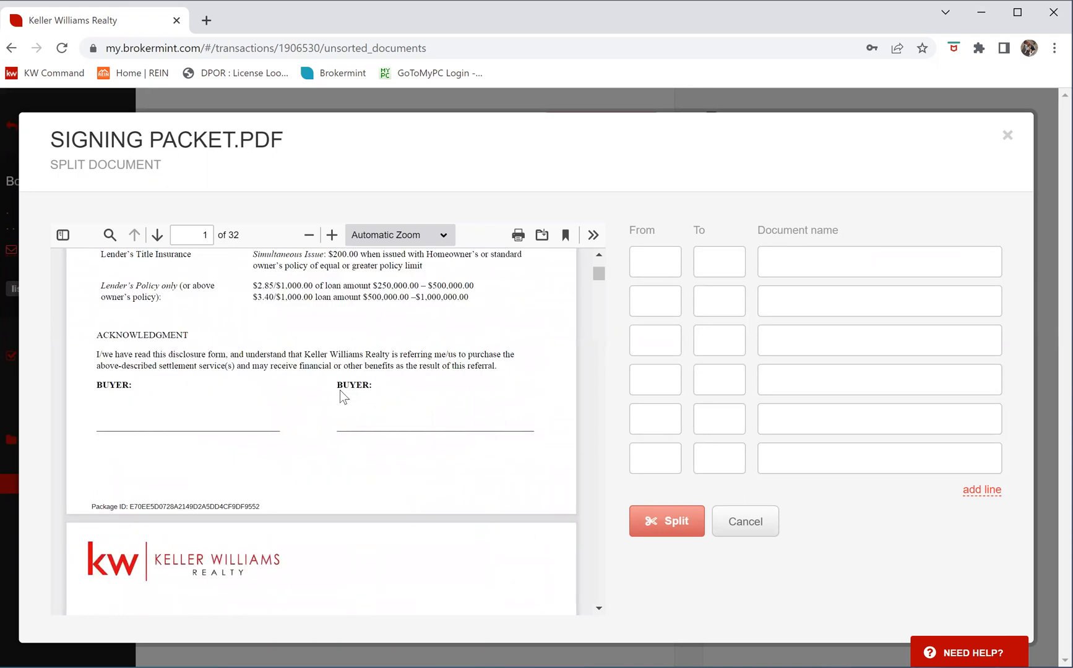
pyautogui.scroll(7, 340, 391)
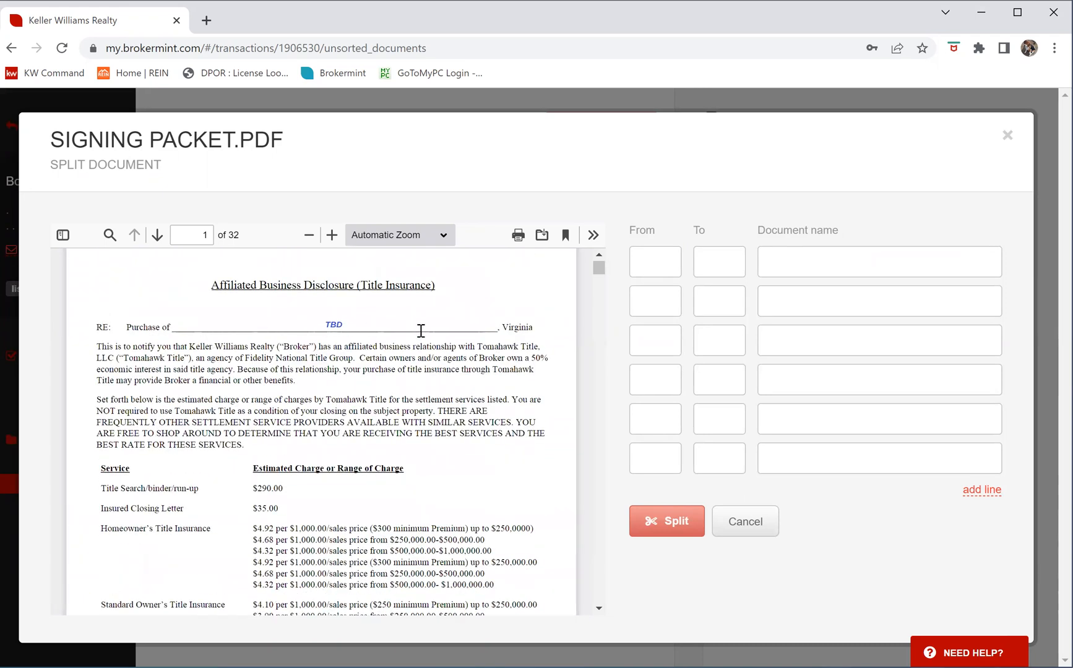
# Assign page 1 (range 1–1) to the ABA Disclosure item
pyautogui.click(657, 263)
pyautogui.write('1')
pyautogui.click(730, 263)
pyautogui.write('1')
pyautogui.click(799, 261)
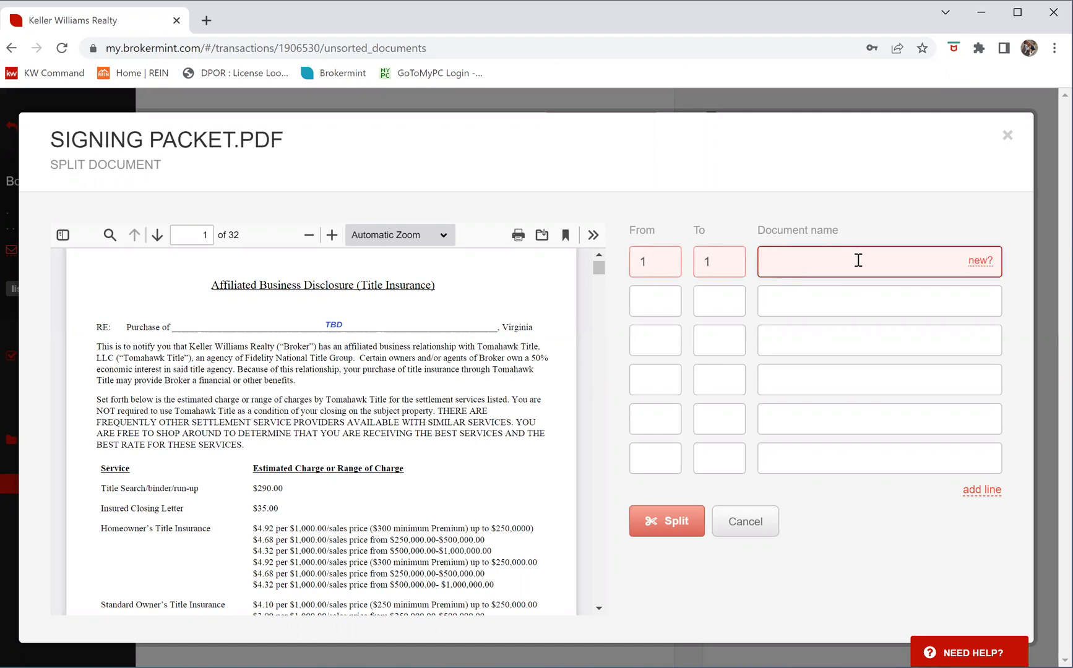
pyautogui.write('affi')
pyautogui.press('BackSpace')
pyautogui.press('BackSpace')
pyautogui.press('BackSpace')
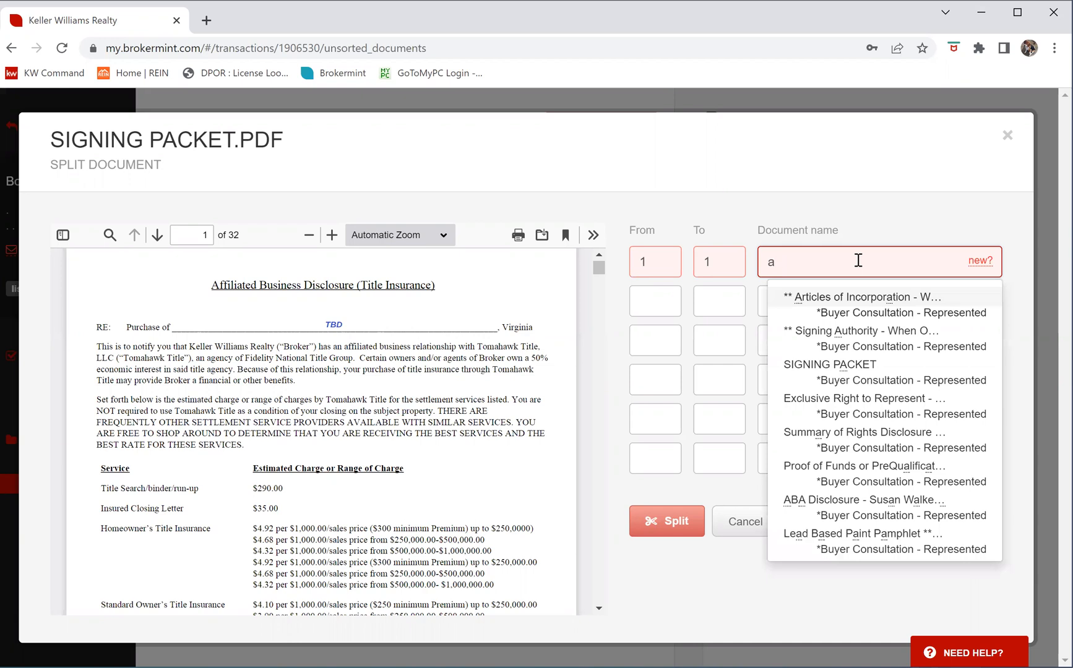
pyautogui.write('ba')
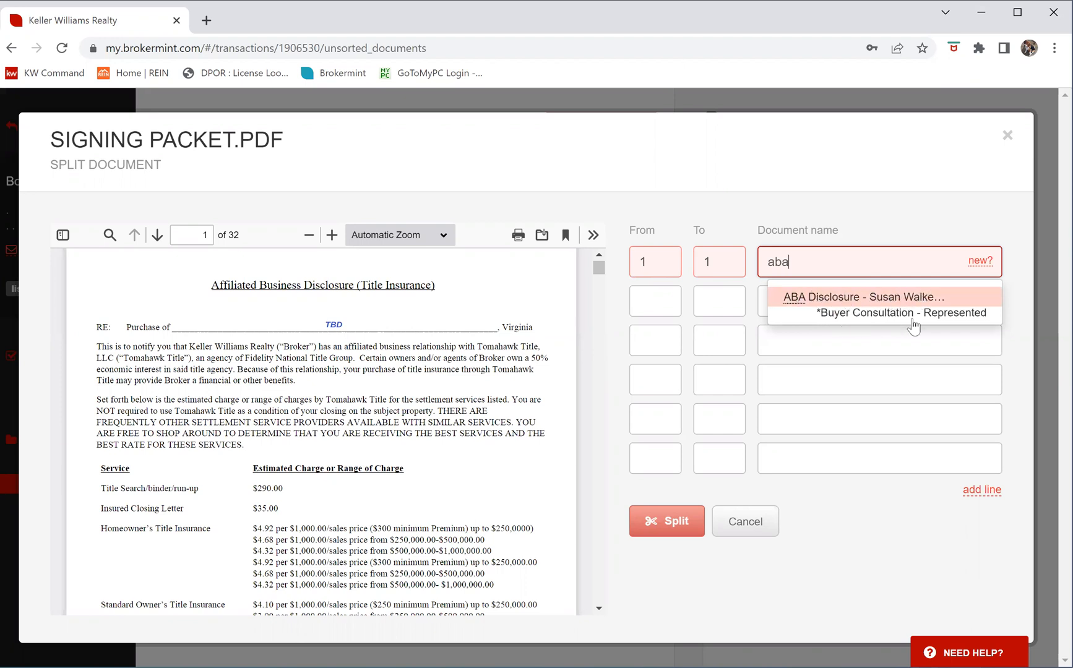
pyautogui.click(821, 296)
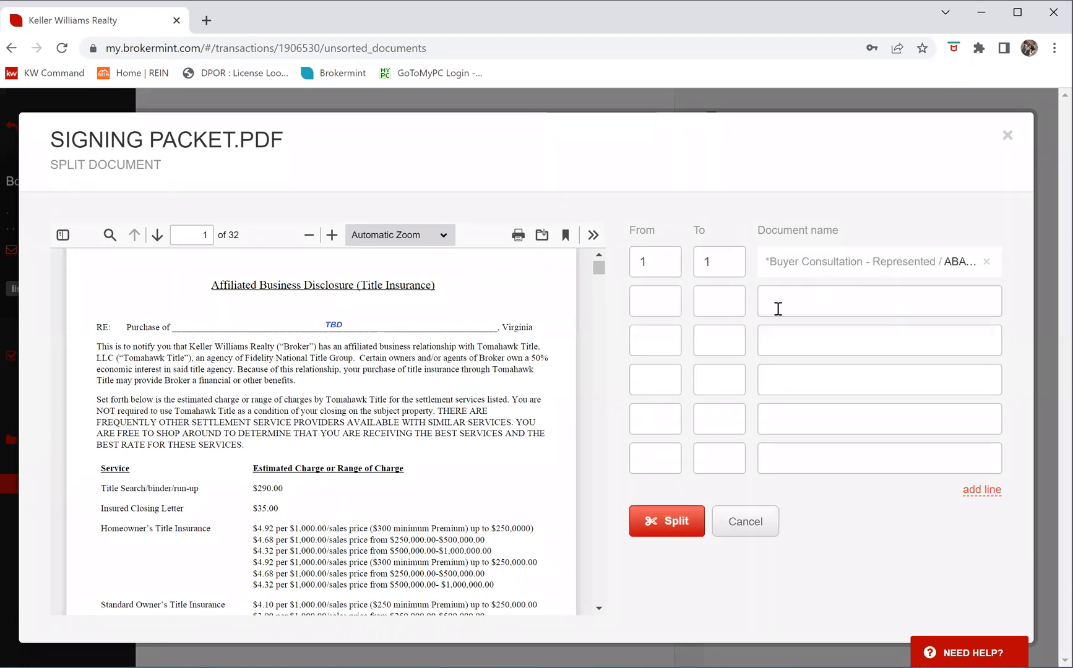
# Assign pages 2–6 to Exclusive Right to Represent
pyautogui.click(157, 237)
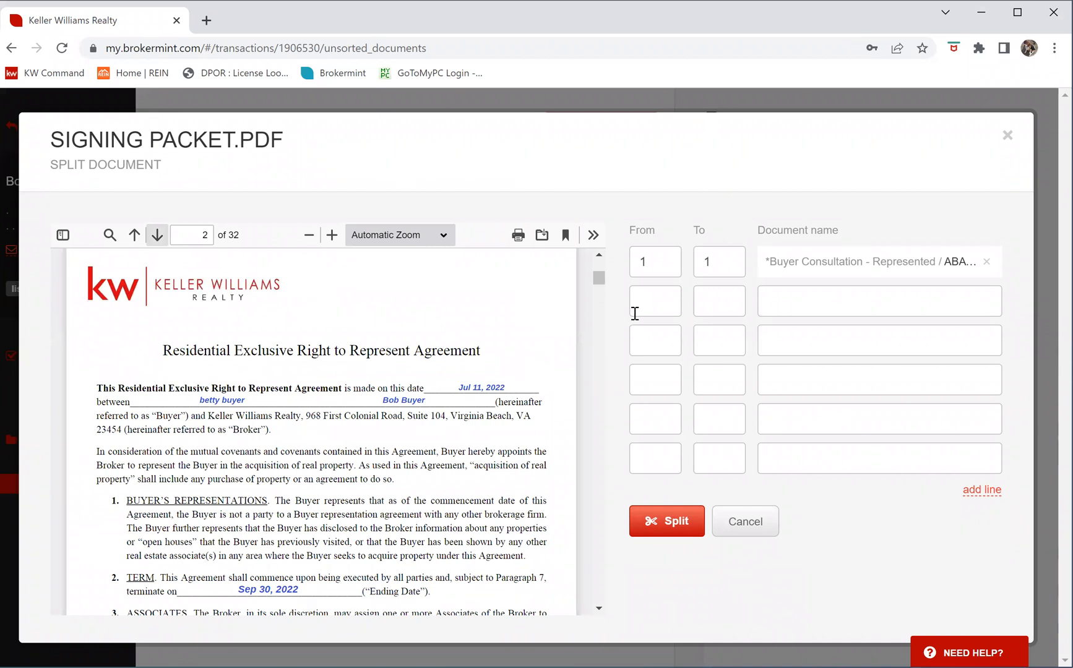
pyautogui.scroll(-5, 486, 384)
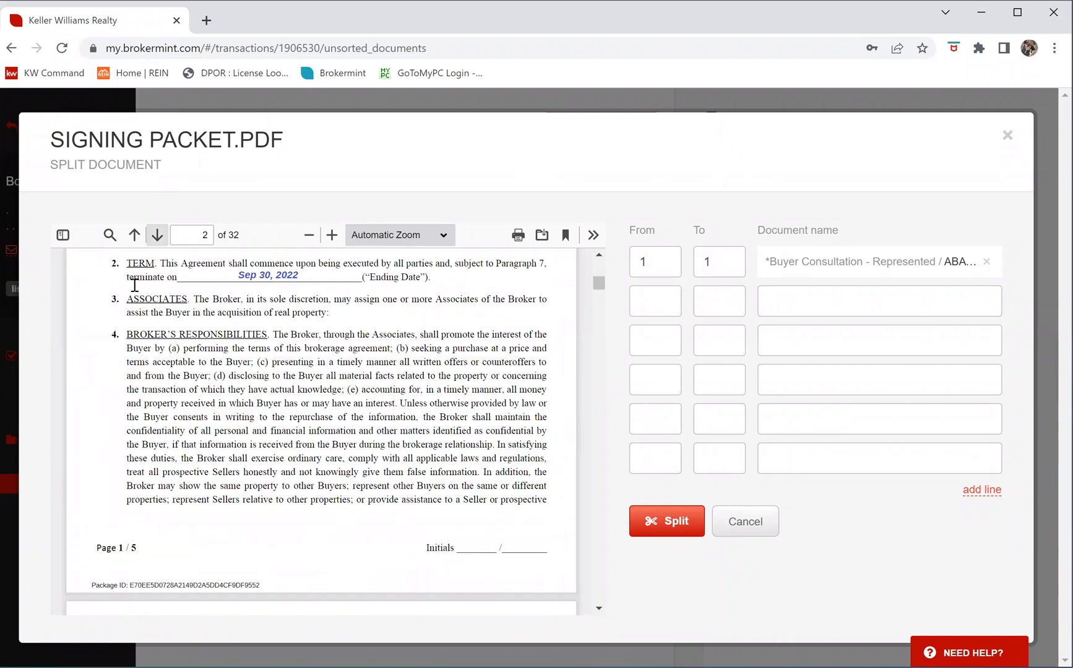
pyautogui.click(659, 295)
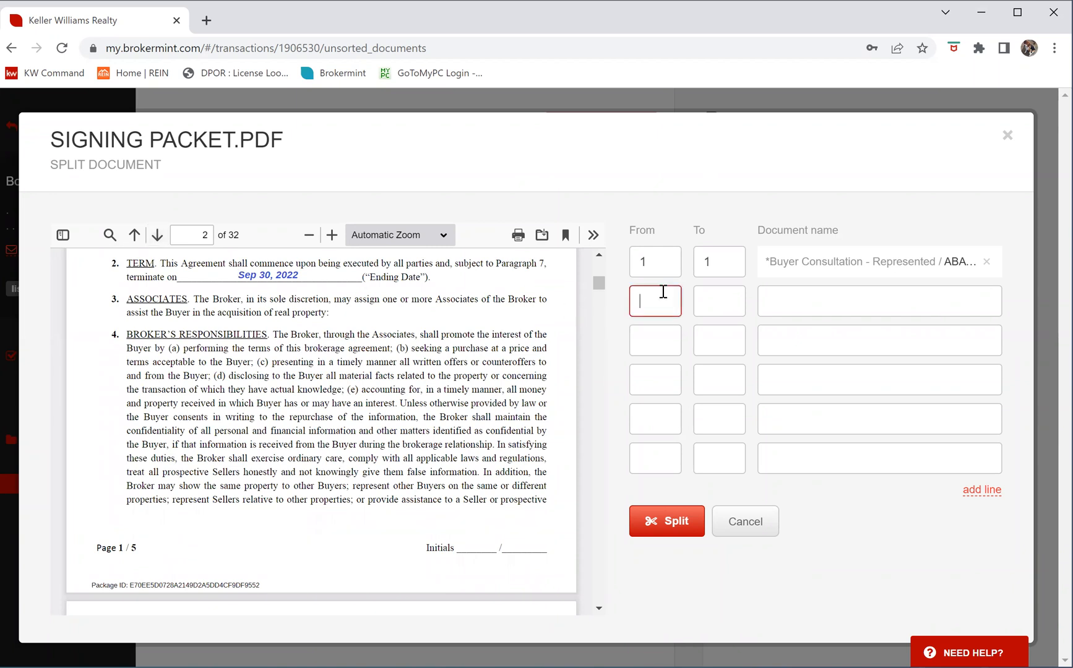
pyautogui.write('2')
pyautogui.click(156, 235)
pyautogui.click(156, 235)
pyautogui.click(157, 235)
pyautogui.click(157, 235)
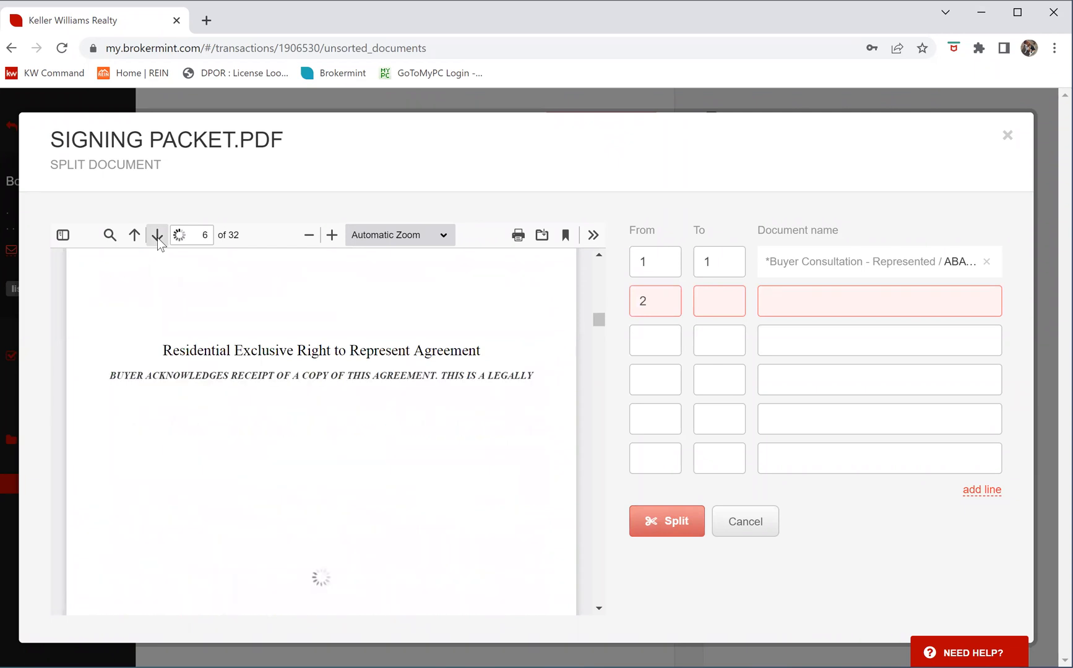
pyautogui.scroll(-4, 432, 464)
pyautogui.click(716, 300)
pyautogui.write('6')
pyautogui.click(796, 299)
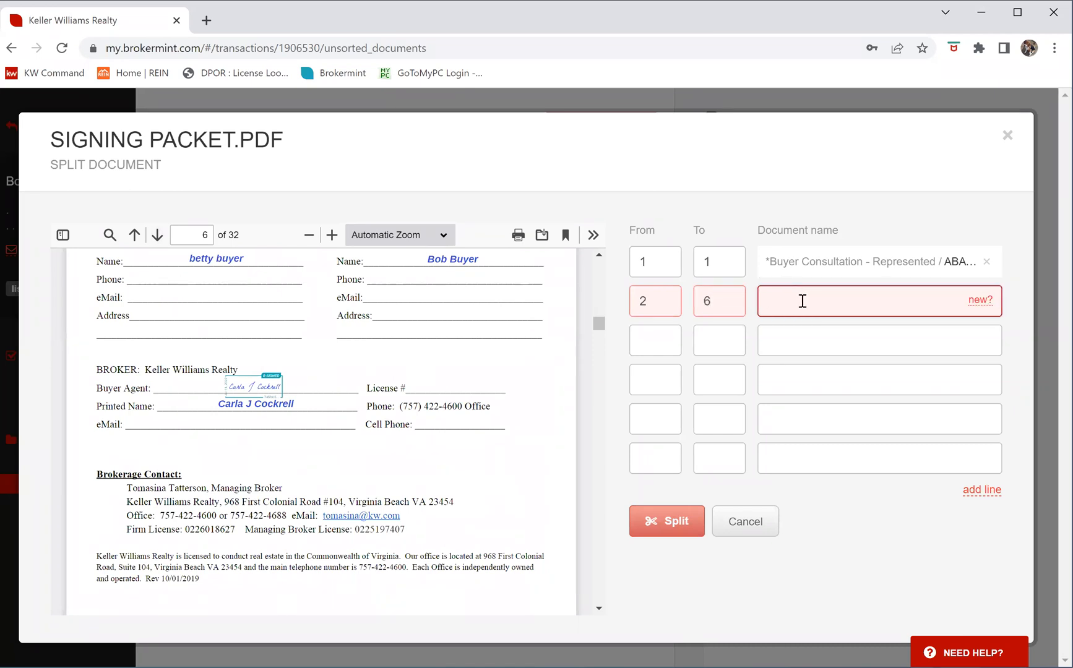
pyautogui.write('exc')
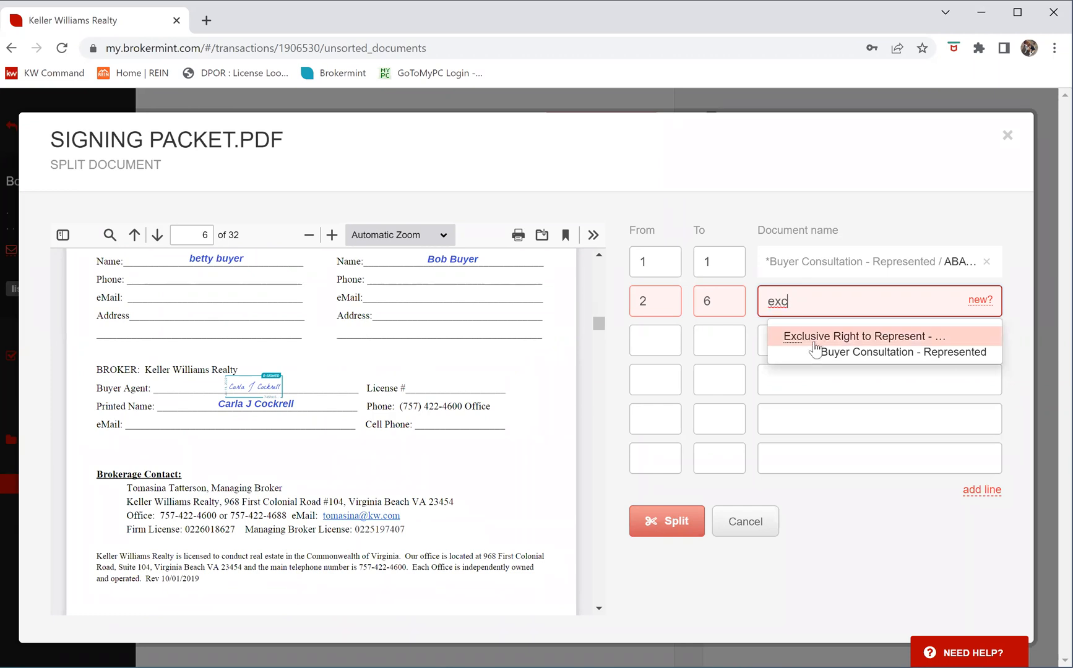
pyautogui.click(817, 339)
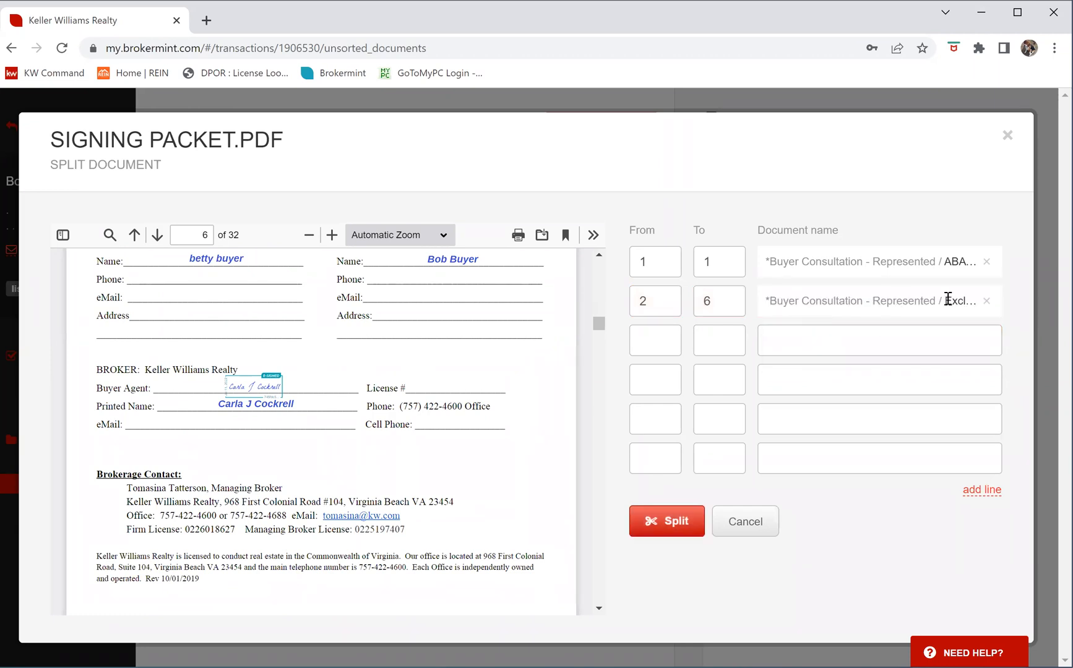
# Assign pages 7–9 to the Summary of Rights Disclosure
pyautogui.click(157, 235)
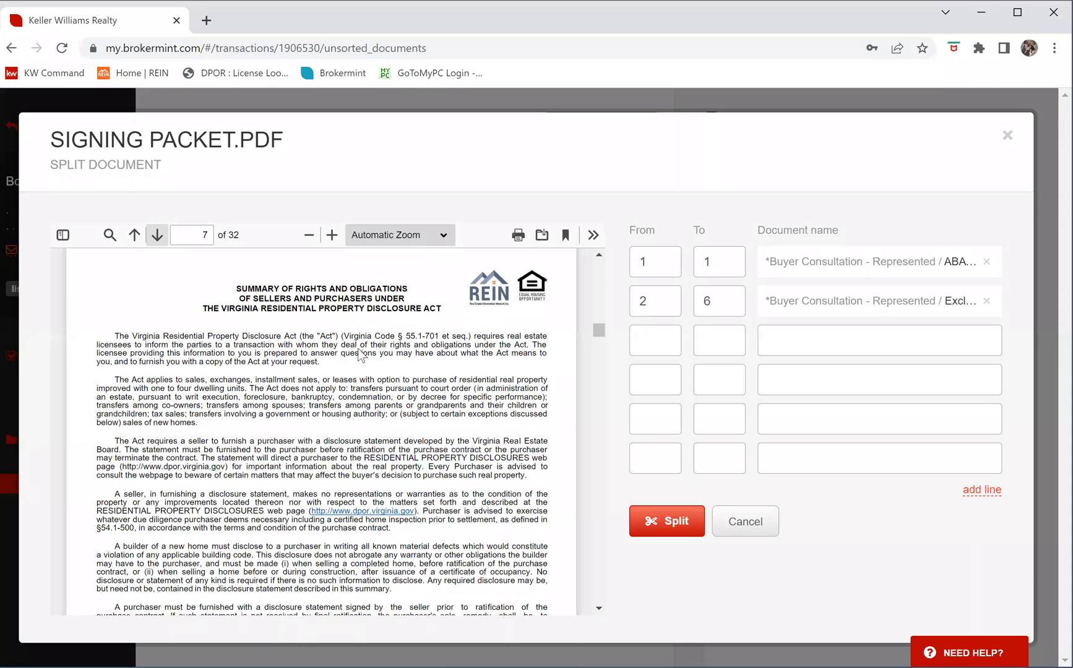
pyautogui.scroll(-5, 361, 354)
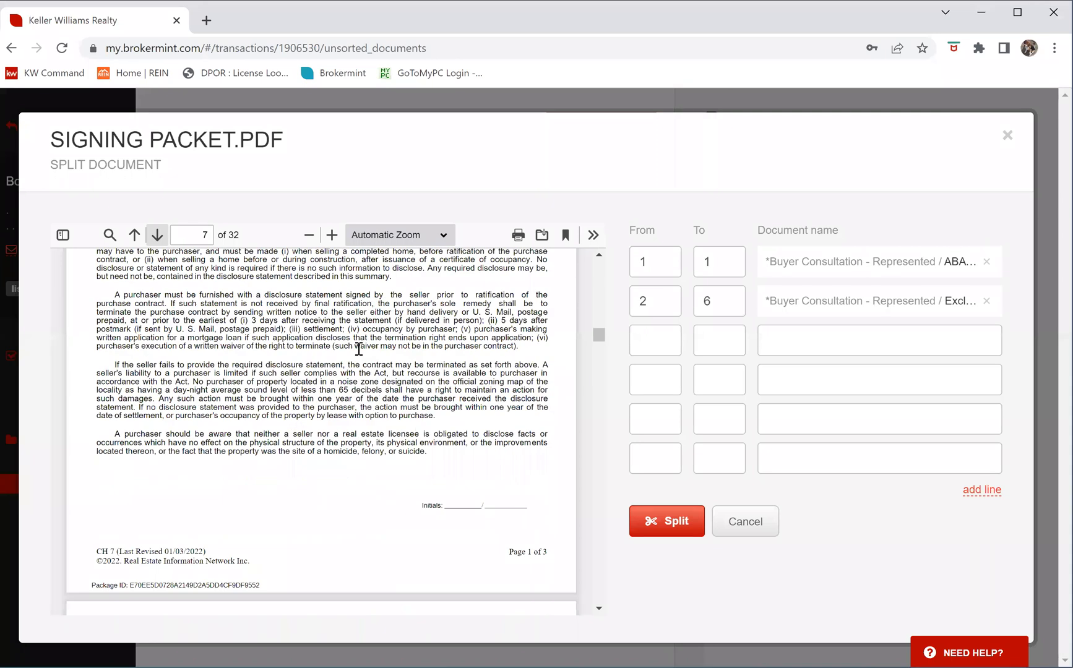
pyautogui.click(658, 334)
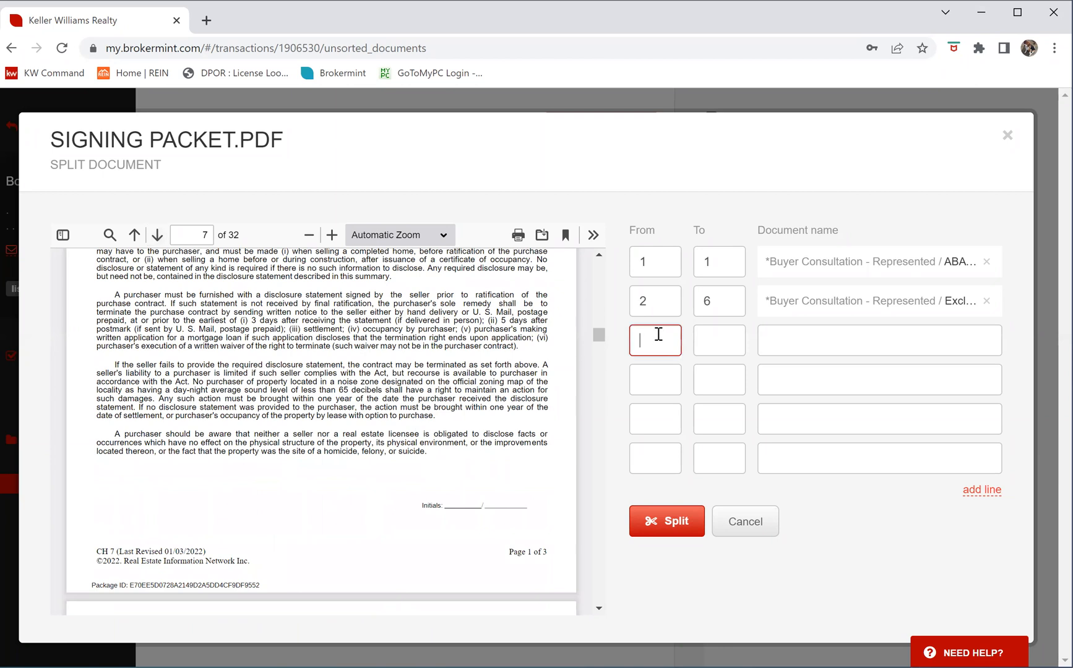
pyautogui.press('Tab')
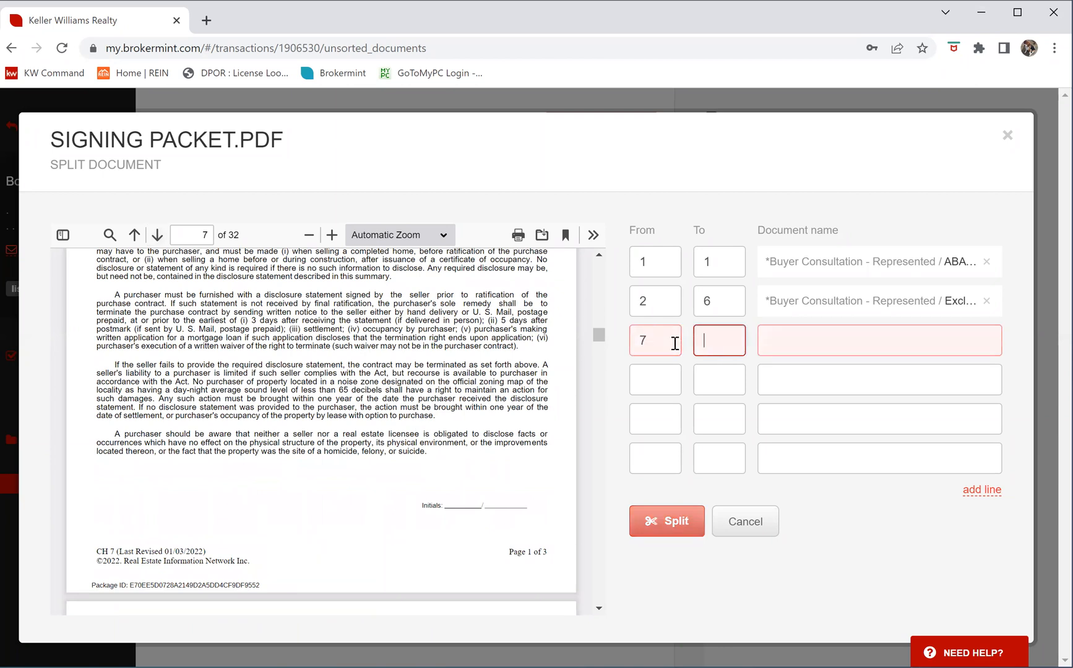
pyautogui.click(816, 344)
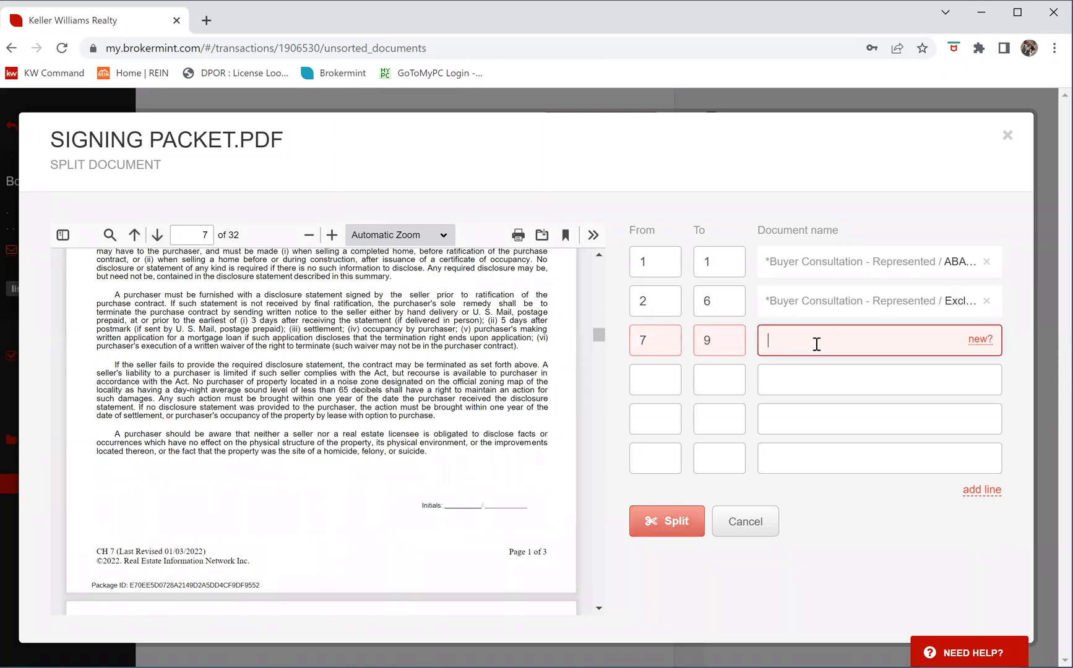
pyautogui.write('summ')
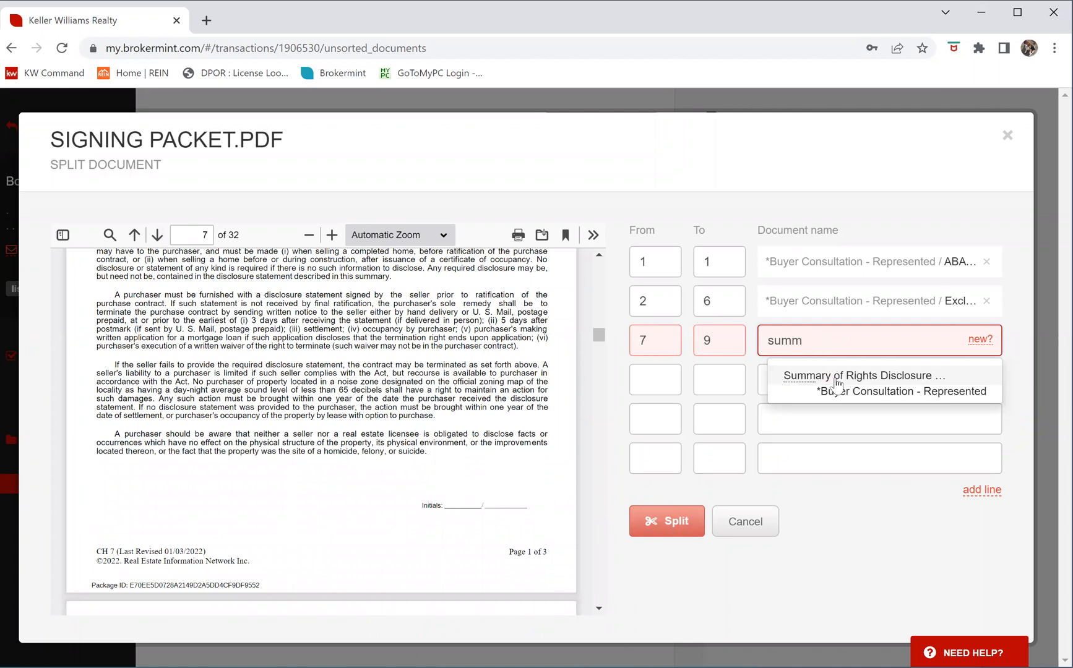
pyautogui.click(841, 377)
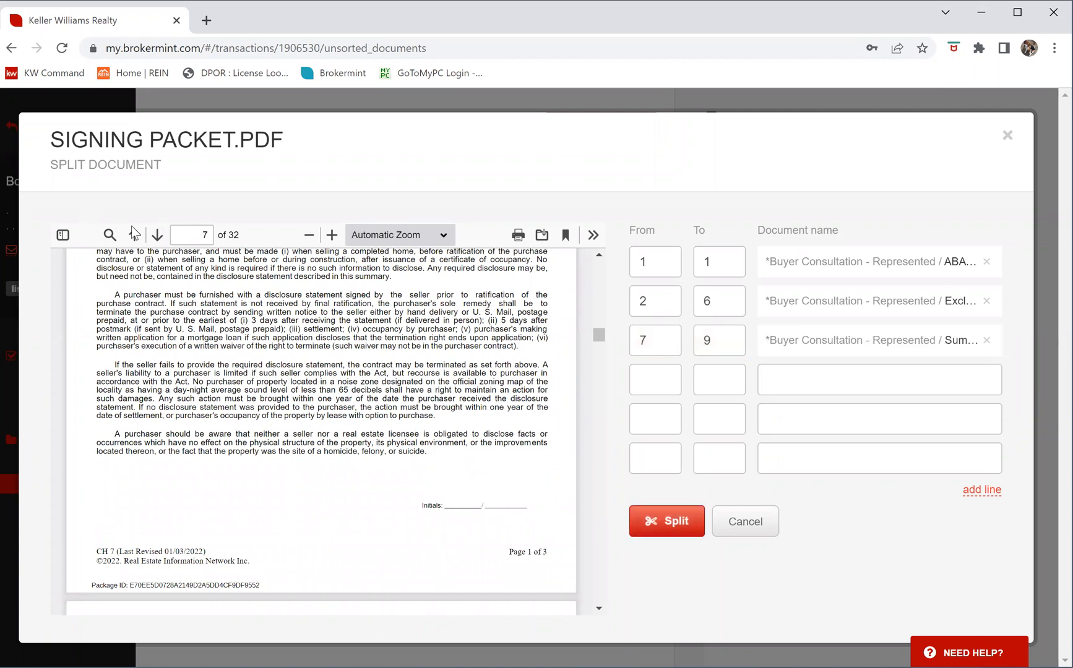
# Assign page 10 (range 10–10) to the Escrow Agency Notice
pyautogui.click(157, 240)
pyautogui.click(157, 241)
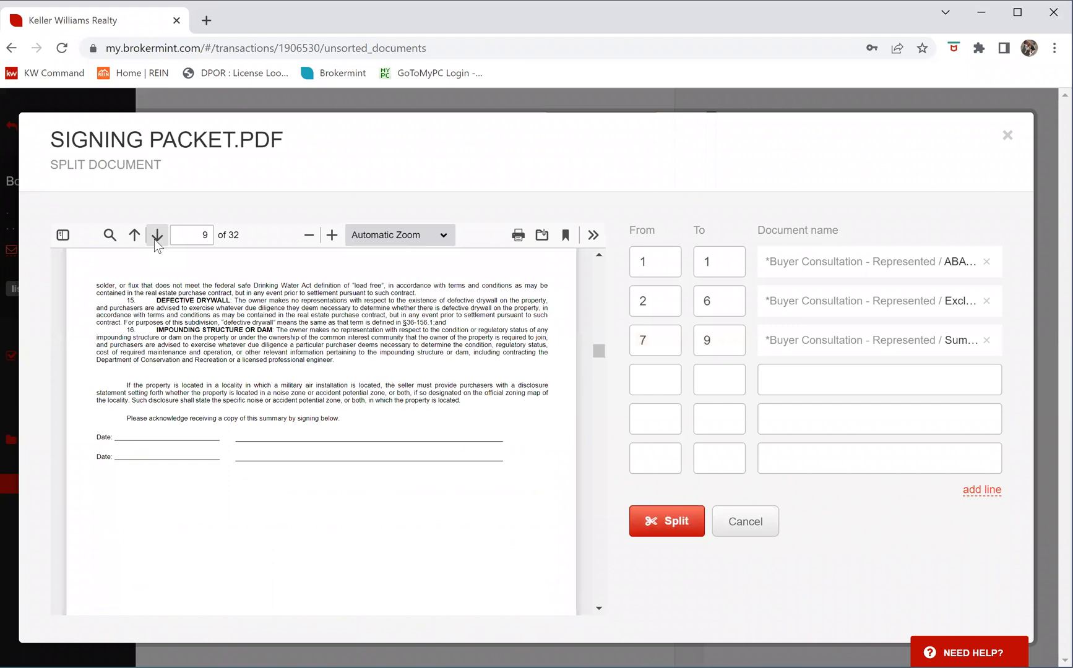
pyautogui.click(157, 241)
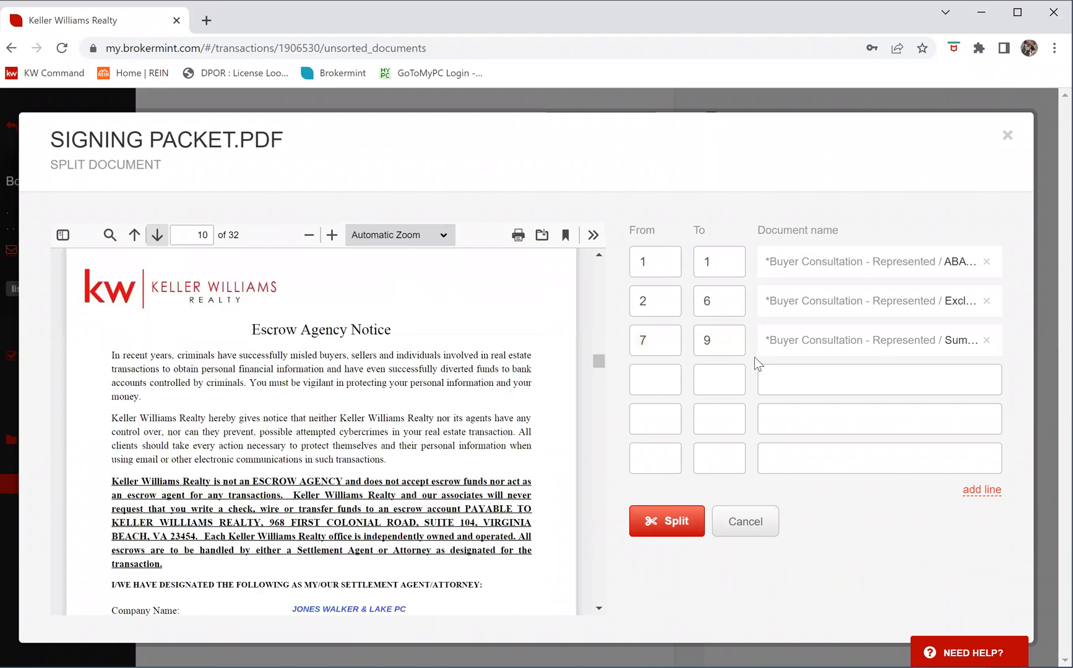
pyautogui.click(667, 374)
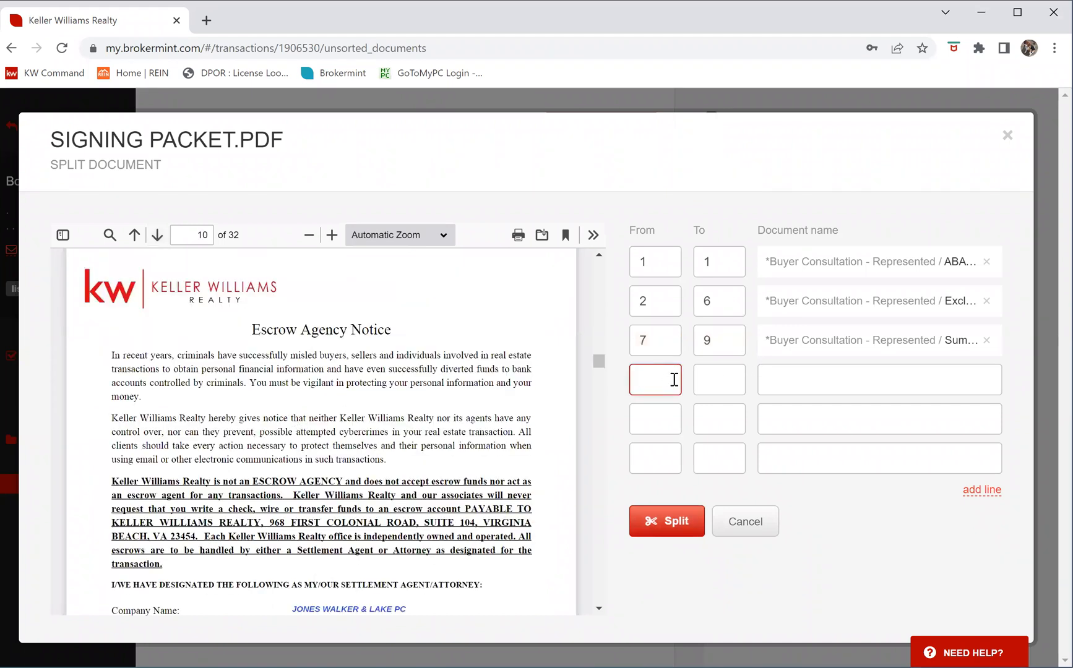
pyautogui.write('10')
pyautogui.press('Tab')
pyautogui.write('10')
pyautogui.click(804, 384)
pyautogui.write('esc')
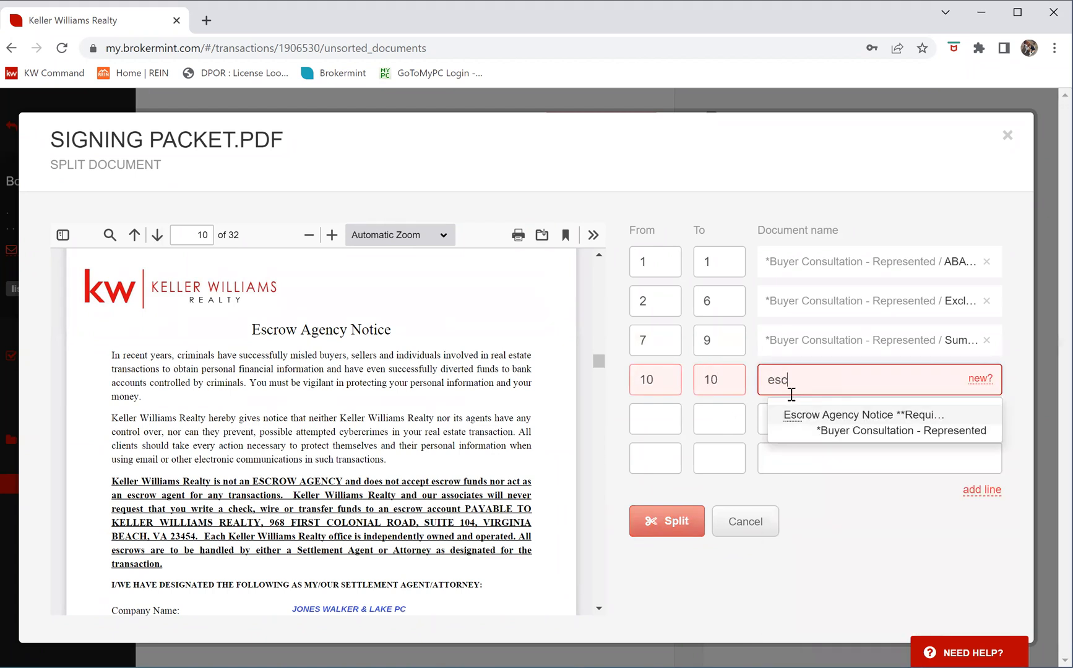
pyautogui.click(847, 410)
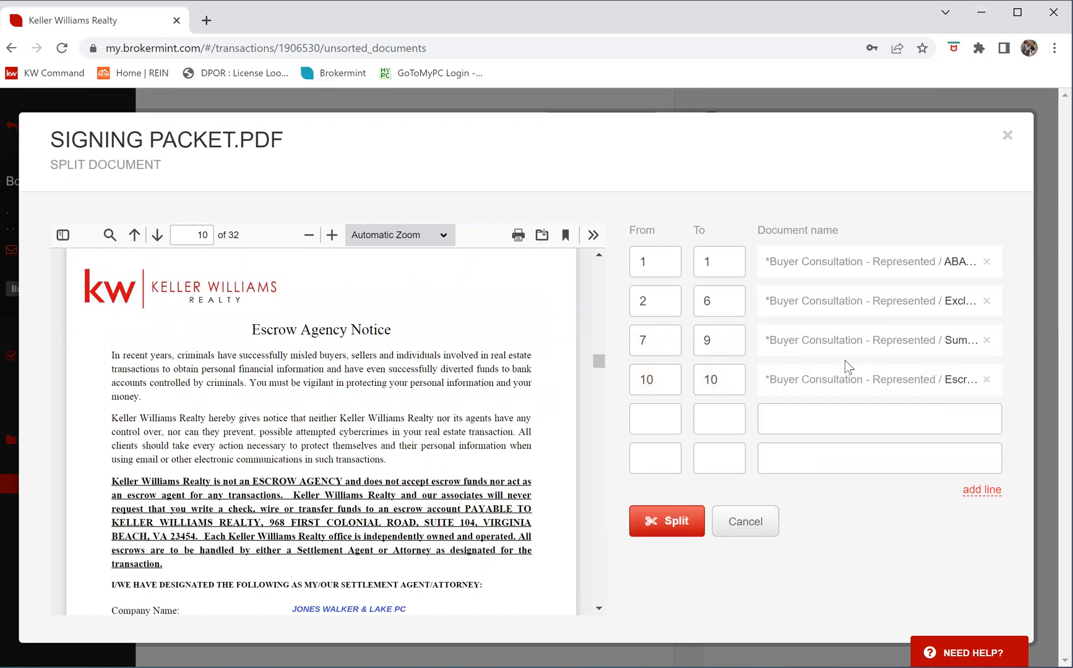
# Assign page 11 (range 11–11) to the Cyber Security Notice
pyautogui.click(158, 236)
pyautogui.click(650, 421)
pyautogui.write('11')
pyautogui.click(720, 418)
pyautogui.write('11')
pyautogui.click(807, 416)
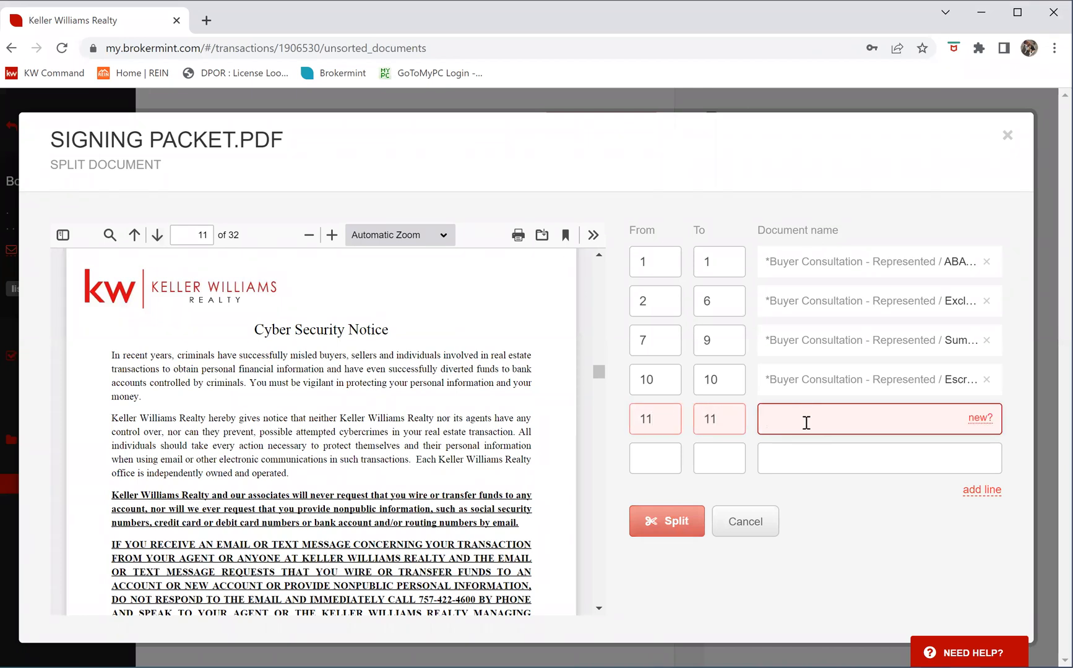
pyautogui.write('cyb')
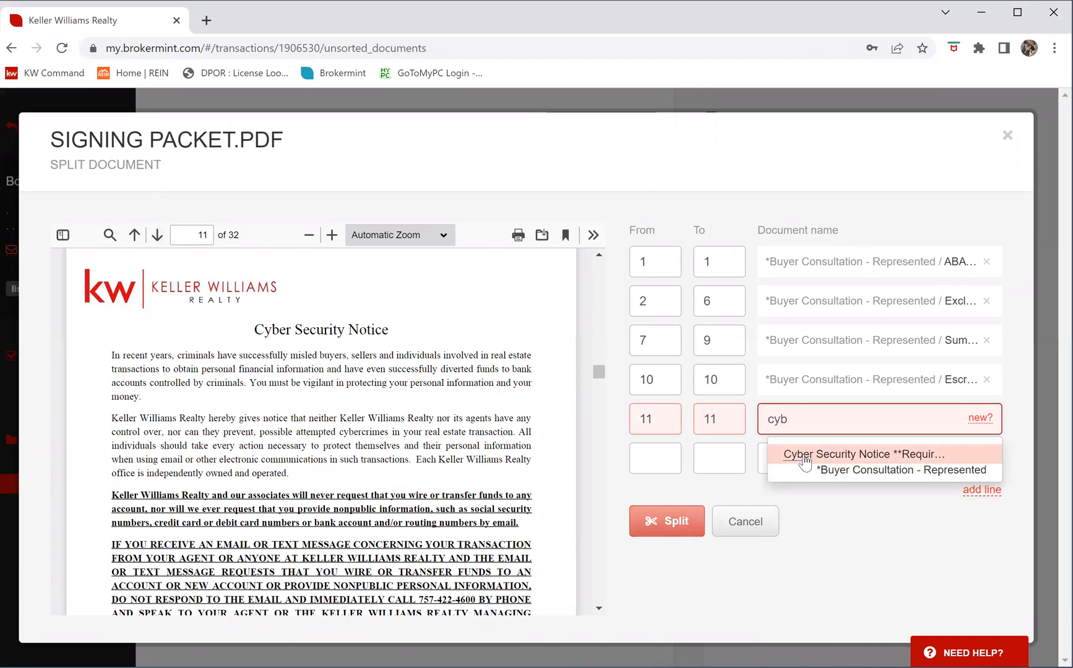
pyautogui.click(805, 467)
pyautogui.click(157, 235)
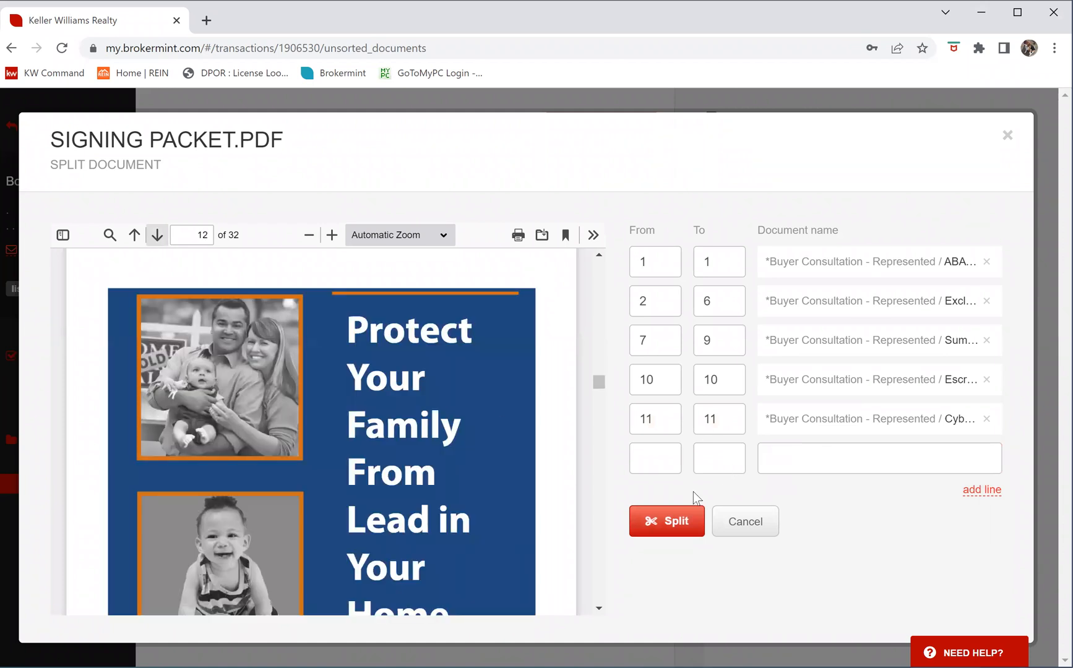
# Start row 6 at page 12 and page through the preview to the packet's end
pyautogui.click(648, 458)
pyautogui.write('12')
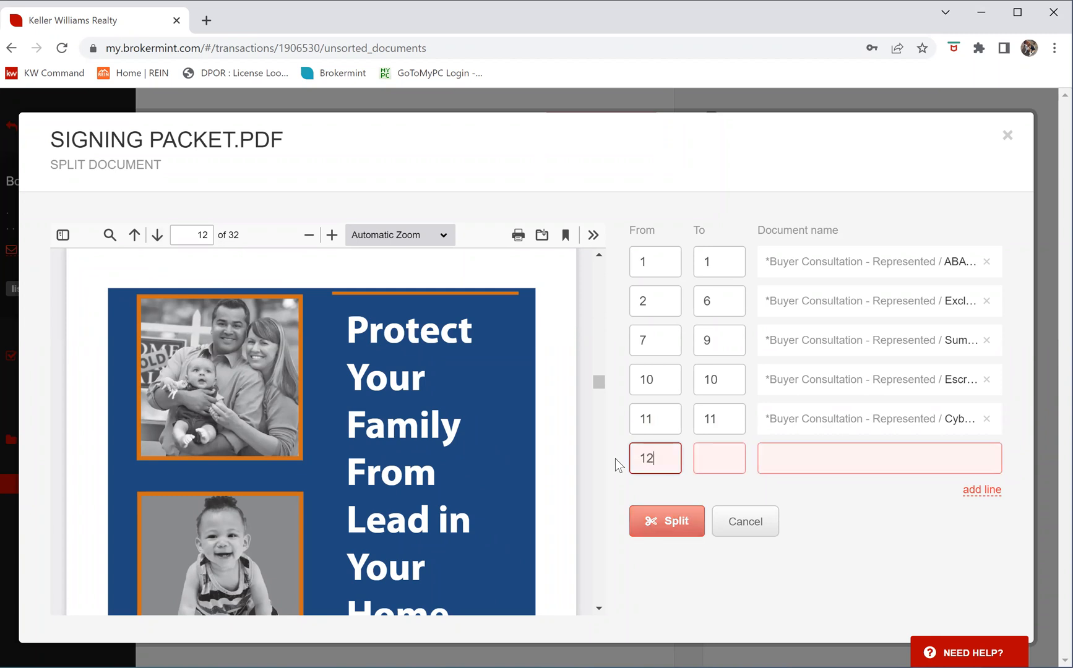
pyautogui.press('Tab')
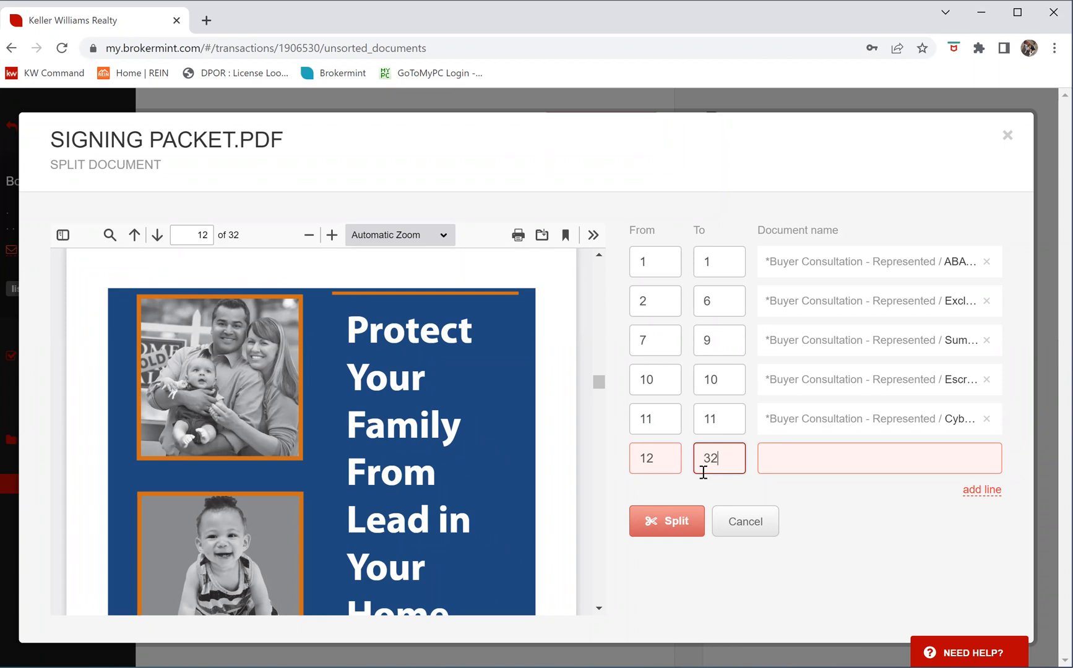
pyautogui.click(157, 240)
pyautogui.click(154, 241)
pyautogui.click(150, 241)
pyautogui.click(151, 240)
pyautogui.click(151, 238)
pyautogui.tripleClick(153, 238)
pyautogui.doubleClick(154, 238)
pyautogui.doubleClick(153, 237)
pyautogui.tripleClick(152, 236)
pyautogui.doubleClick(152, 236)
pyautogui.doubleClick(152, 235)
pyautogui.click(153, 236)
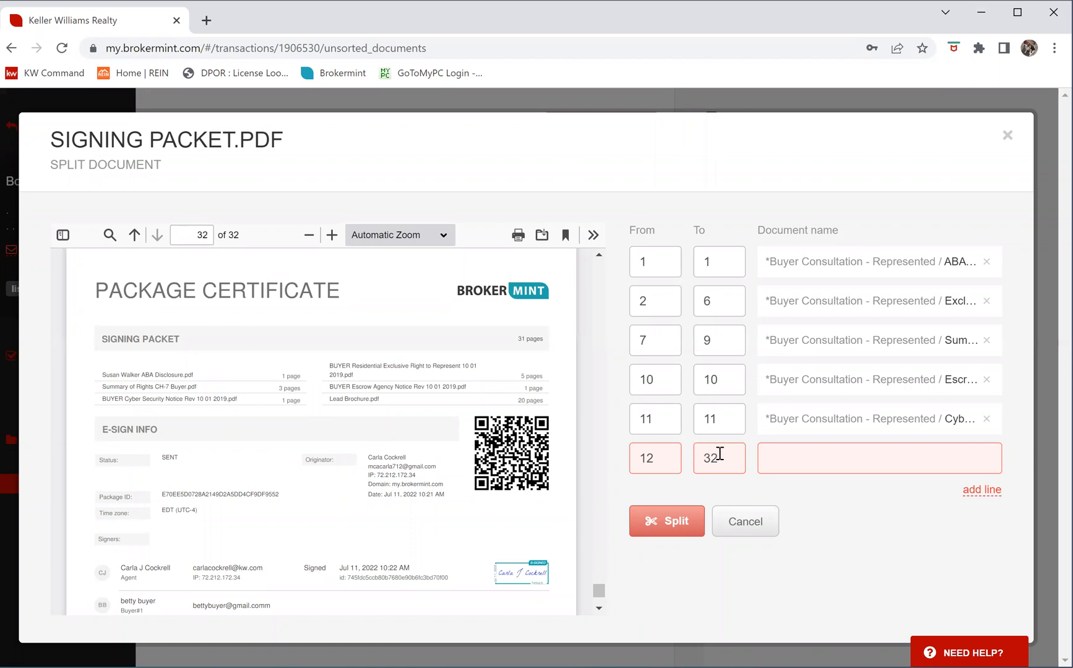
# End row 6 at page 31, name it Lead Based Paint Pamphlet, and add an empty row
pyautogui.moveTo(721, 453); pyautogui.dragTo(682, 453)
pyautogui.write('31')
pyautogui.click(132, 234)
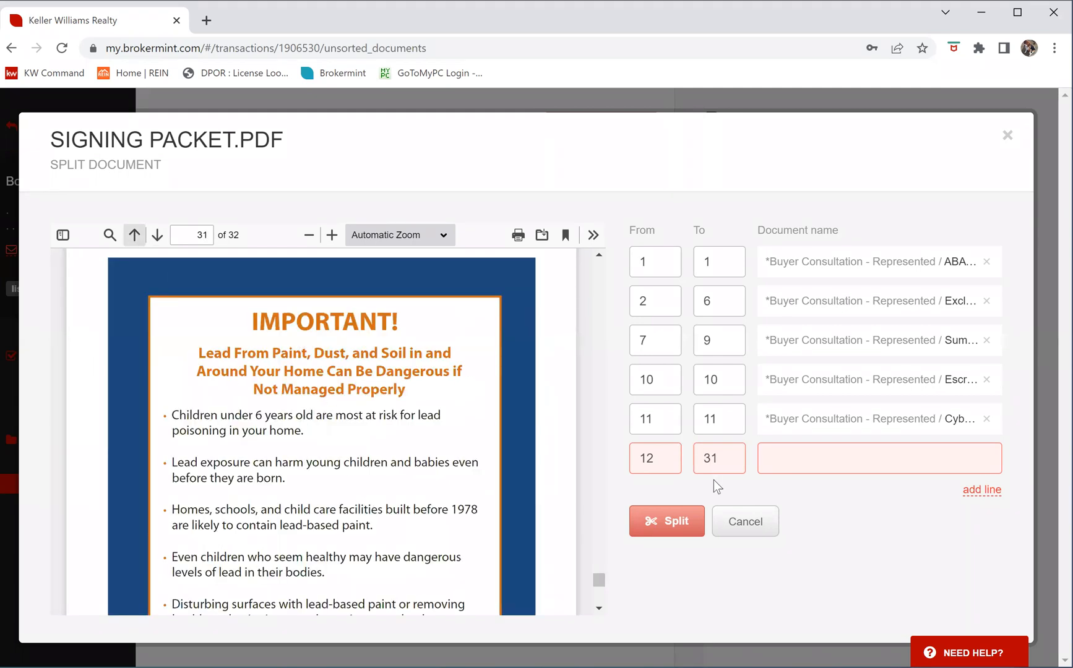
pyautogui.click(788, 459)
pyautogui.write('lead')
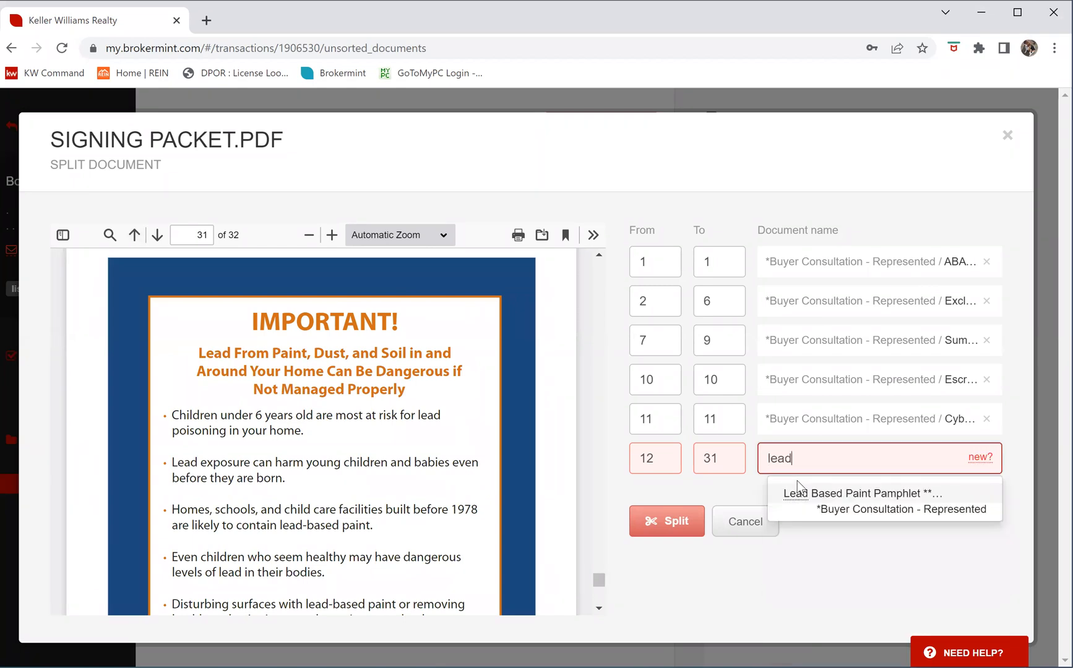
pyautogui.click(853, 504)
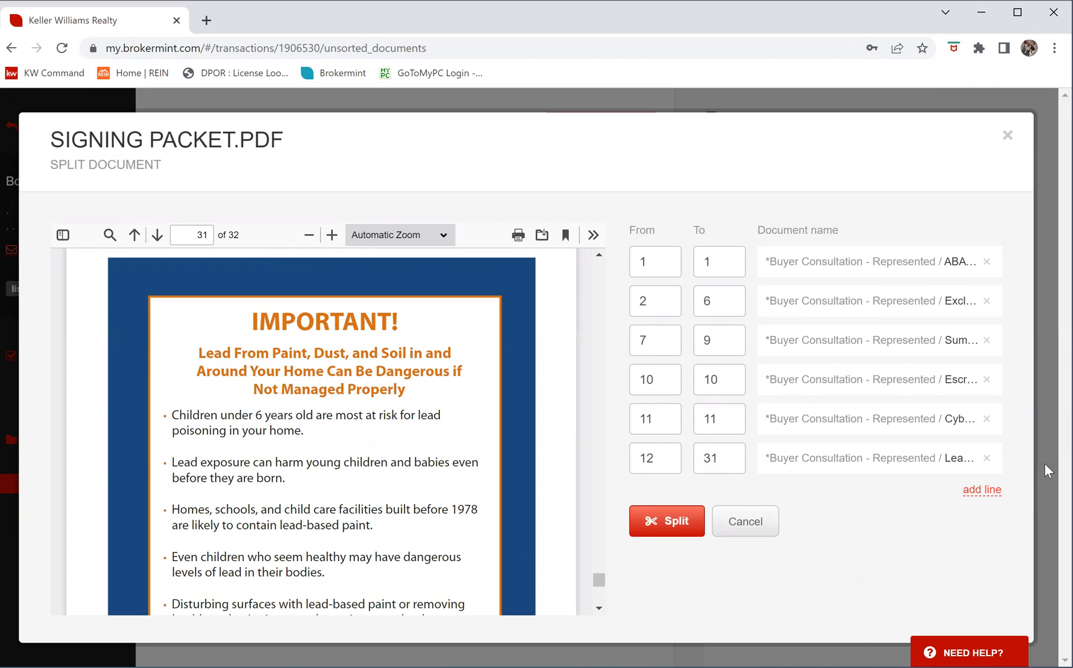
pyautogui.click(978, 495)
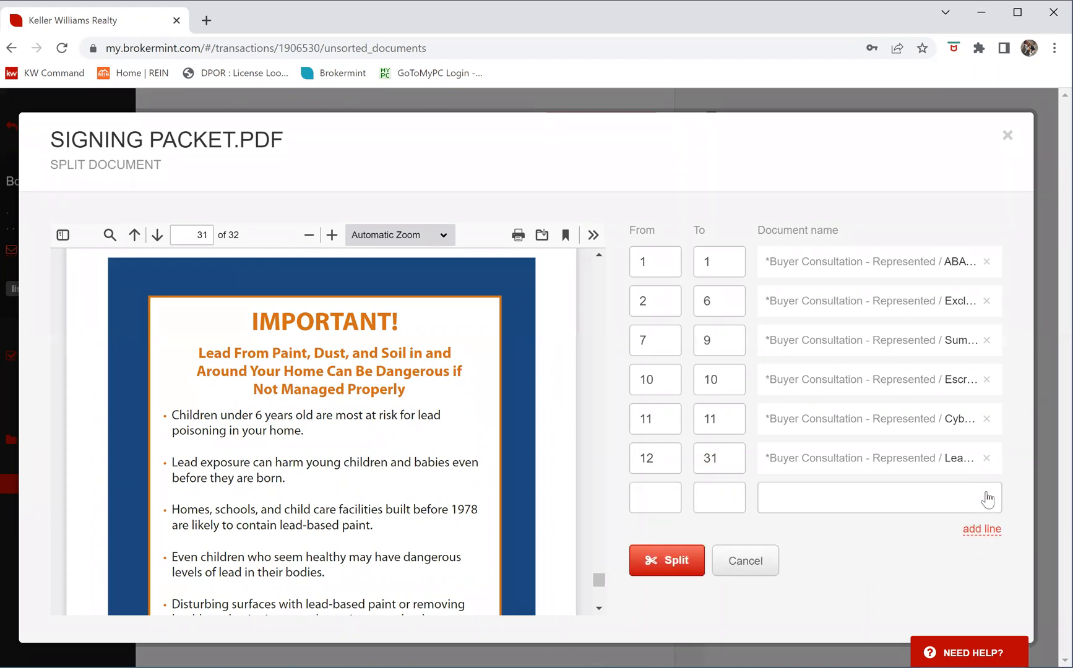
# Split the packet, then review the checklist items now holding uploaded documents, e.g., ABA Disclosure
pyautogui.click(668, 563)
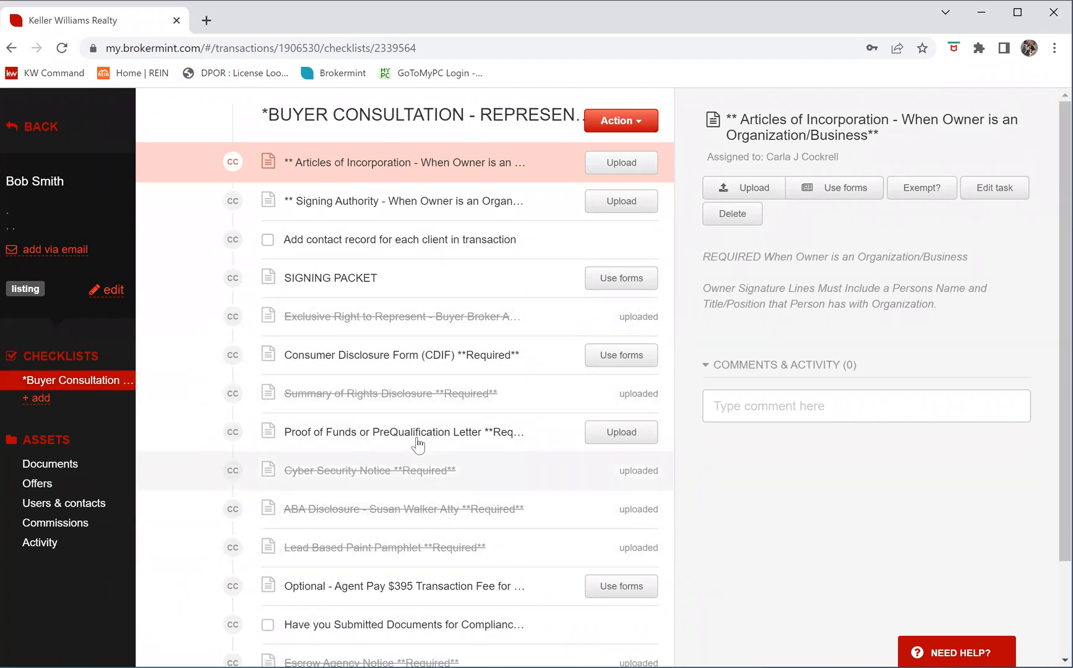
pyautogui.scroll(-1, 396, 455)
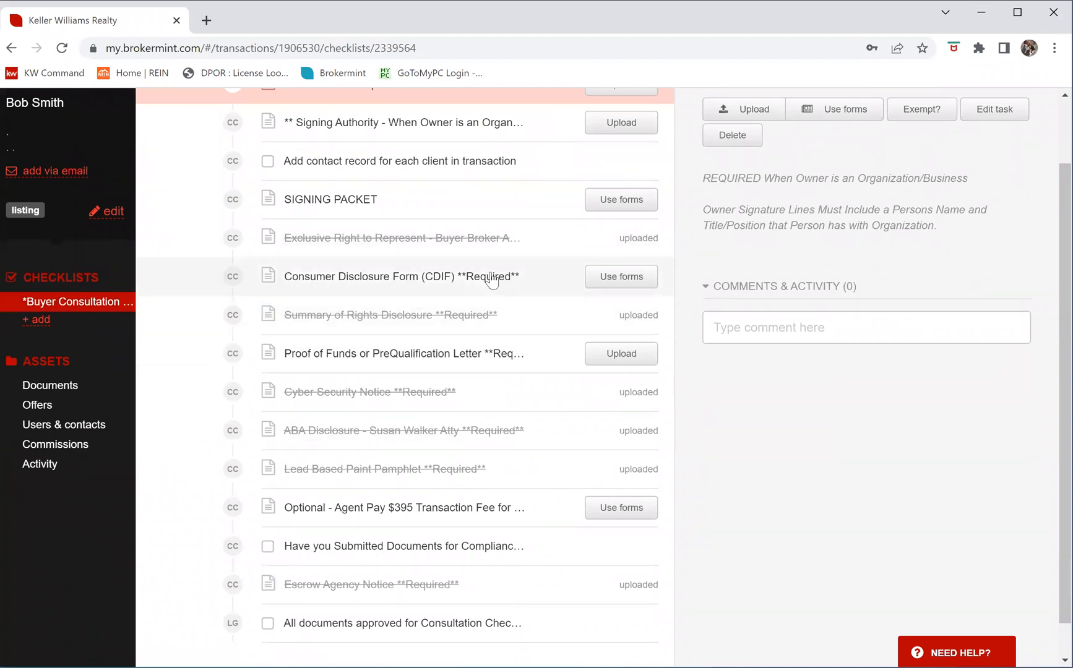
pyautogui.scroll(-1, 545, 271)
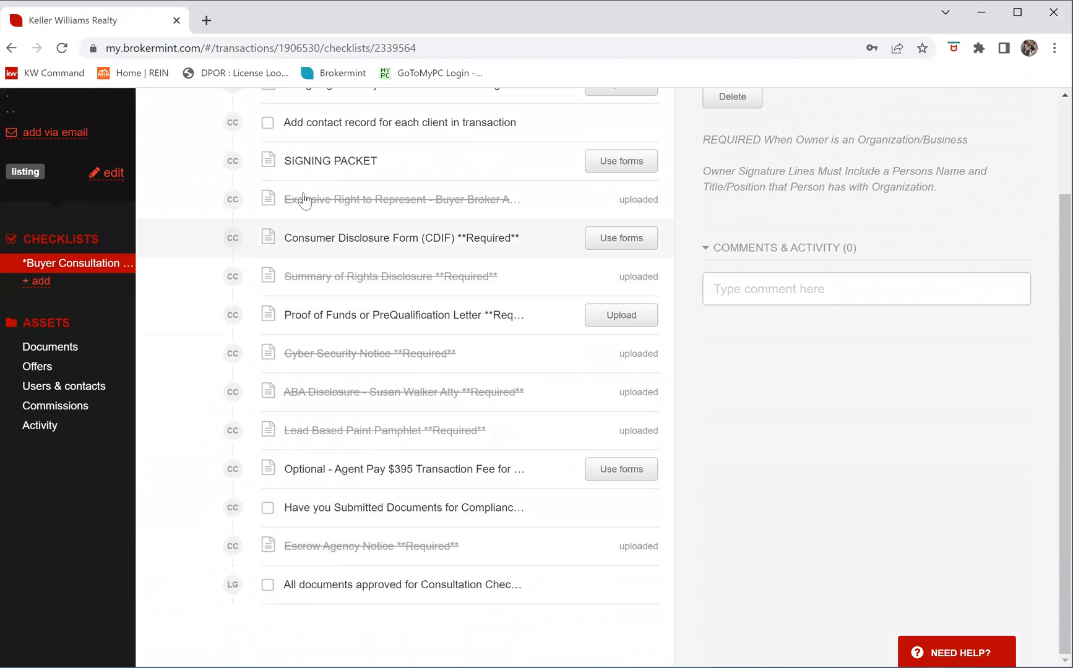
pyautogui.scroll(3, 436, 317)
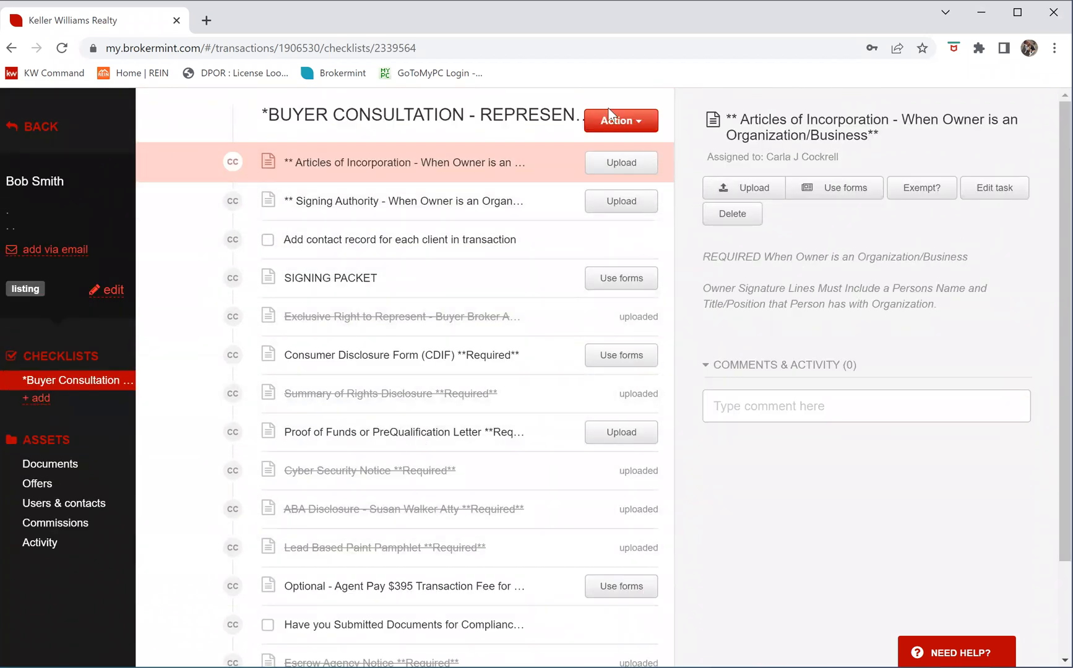
# Submit the Buyer Consultation checklist for review, leaving its uploaded items pending approval
pyautogui.click(642, 126)
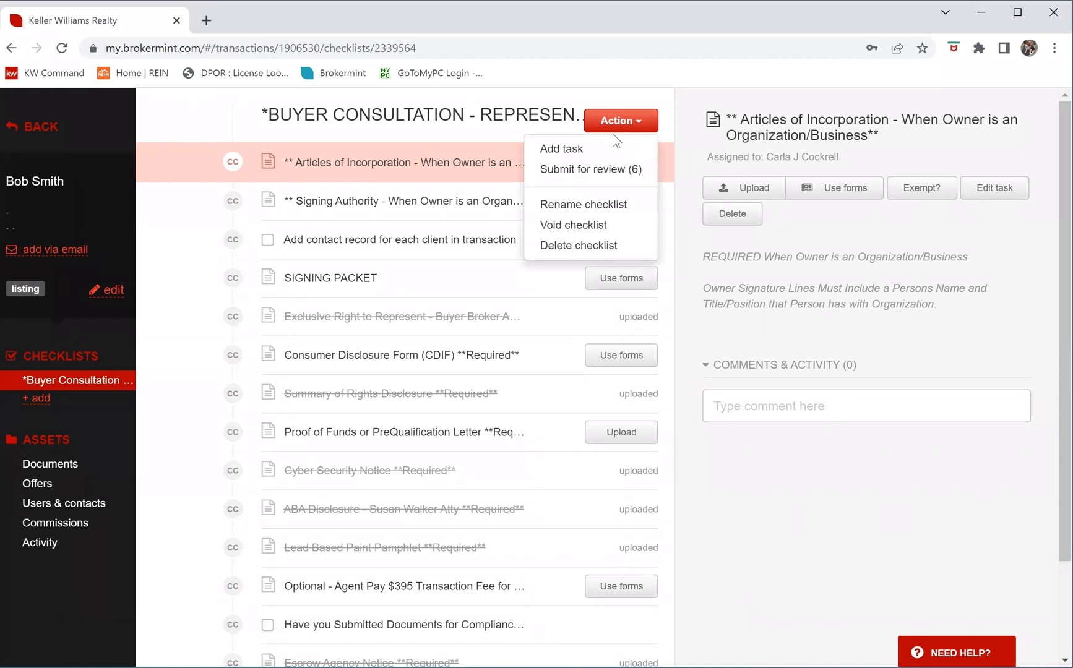
pyautogui.click(595, 170)
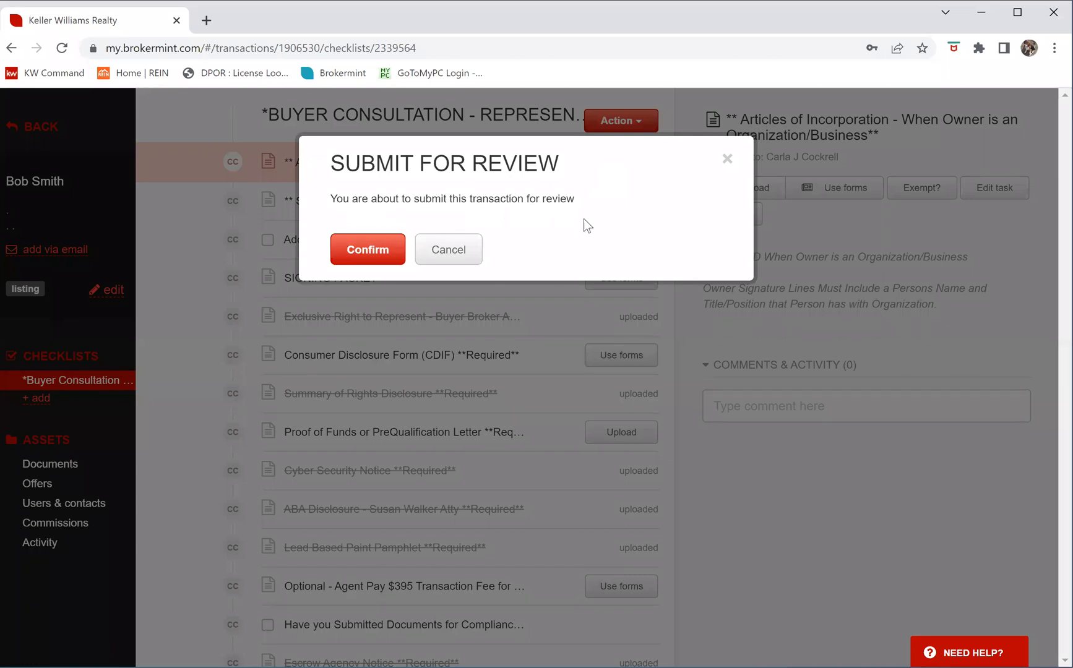
pyautogui.click(355, 257)
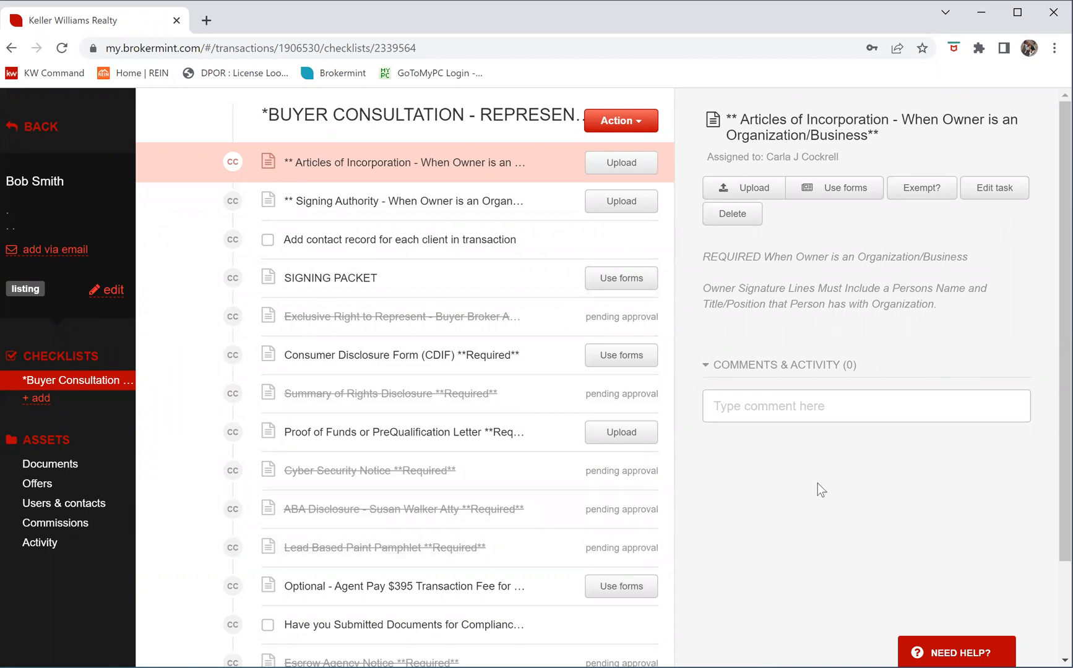
pyautogui.scroll(-1, 787, 475)
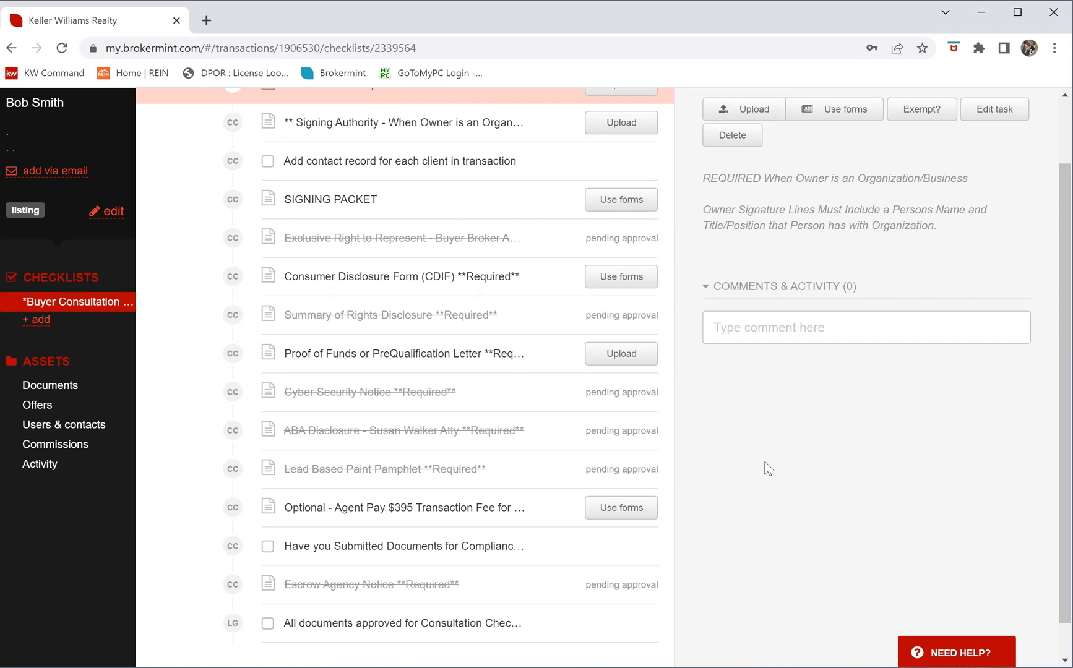
pyautogui.scroll(-1, 765, 468)
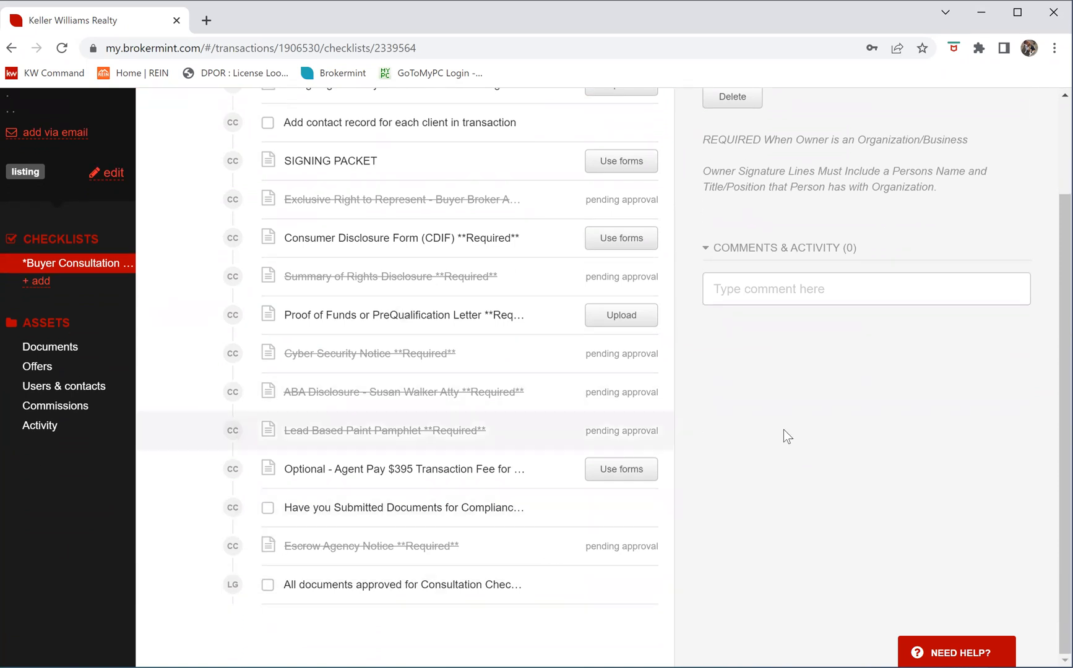
pyautogui.scroll(3, 838, 435)
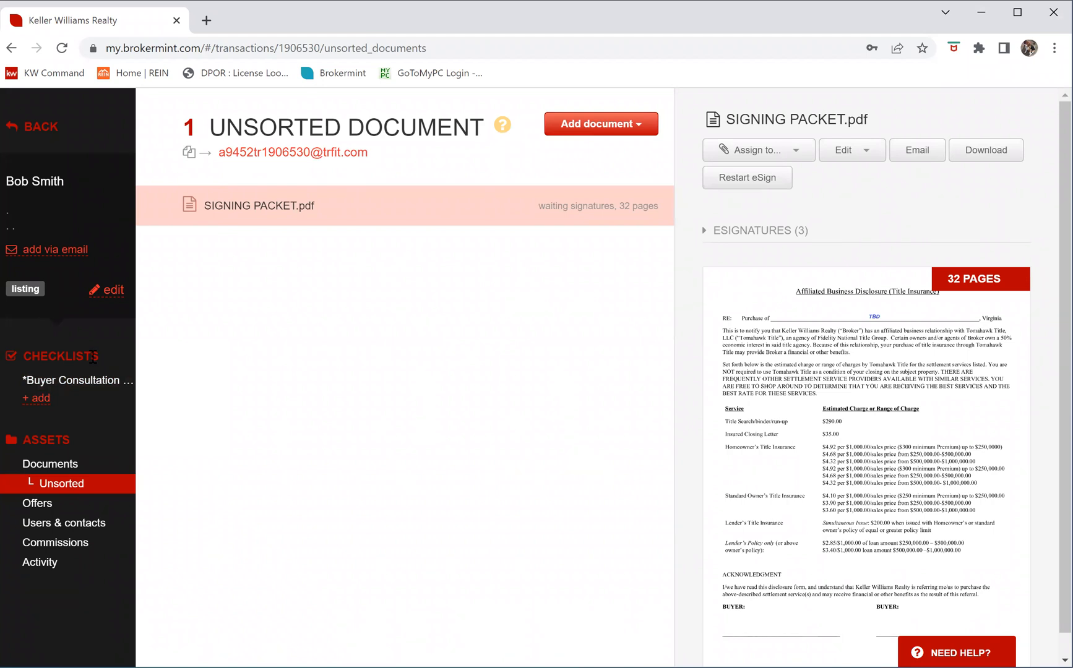
# Add a checklist from the *Purchase - General template and review items like Tax Report and EMD
pyautogui.click(42, 399)
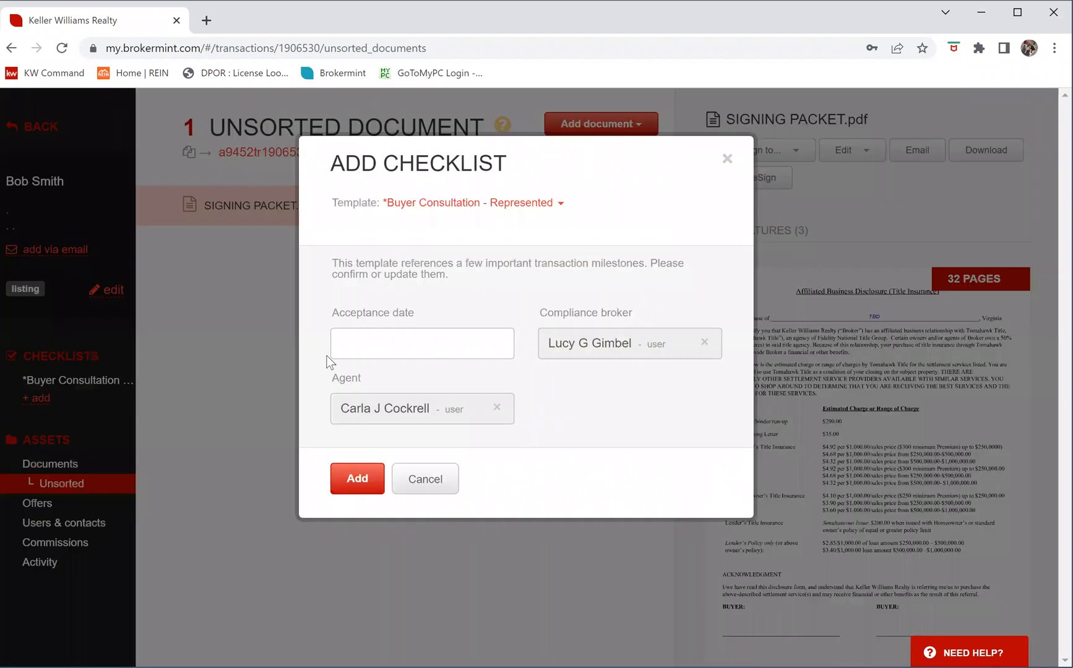
pyautogui.click(560, 203)
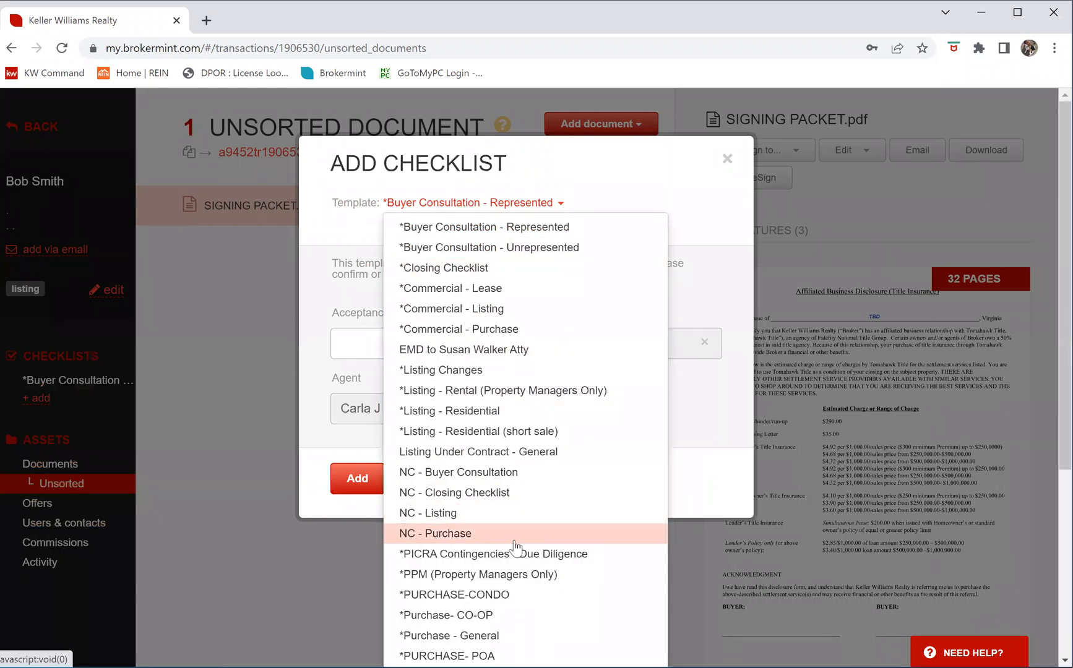
pyautogui.scroll(-1, 513, 541)
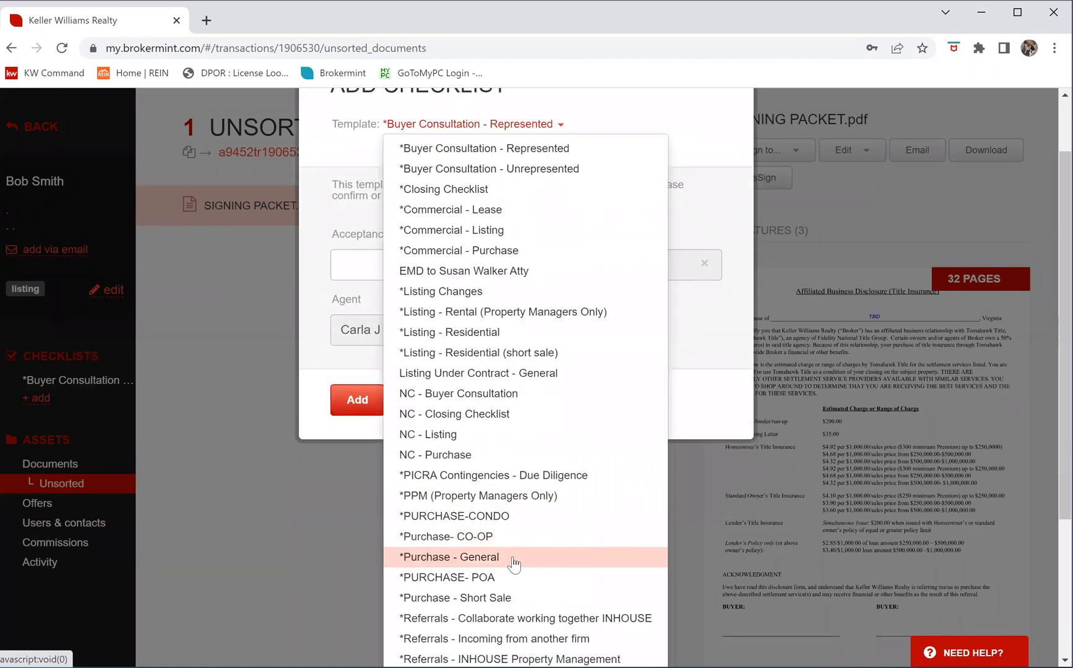
pyautogui.click(513, 557)
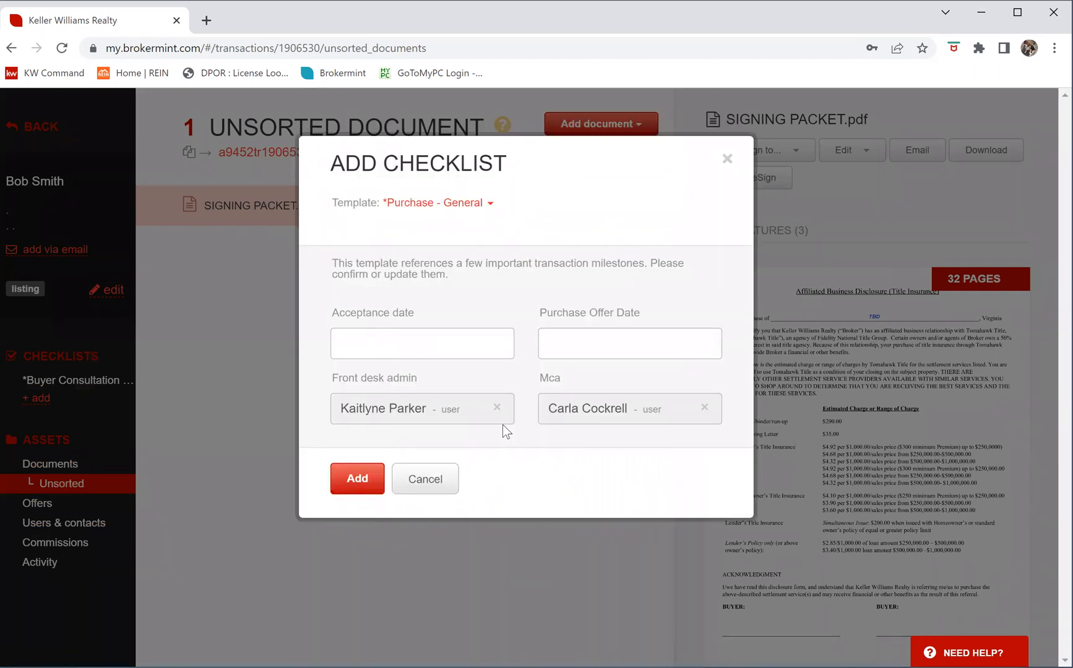
pyautogui.click(353, 483)
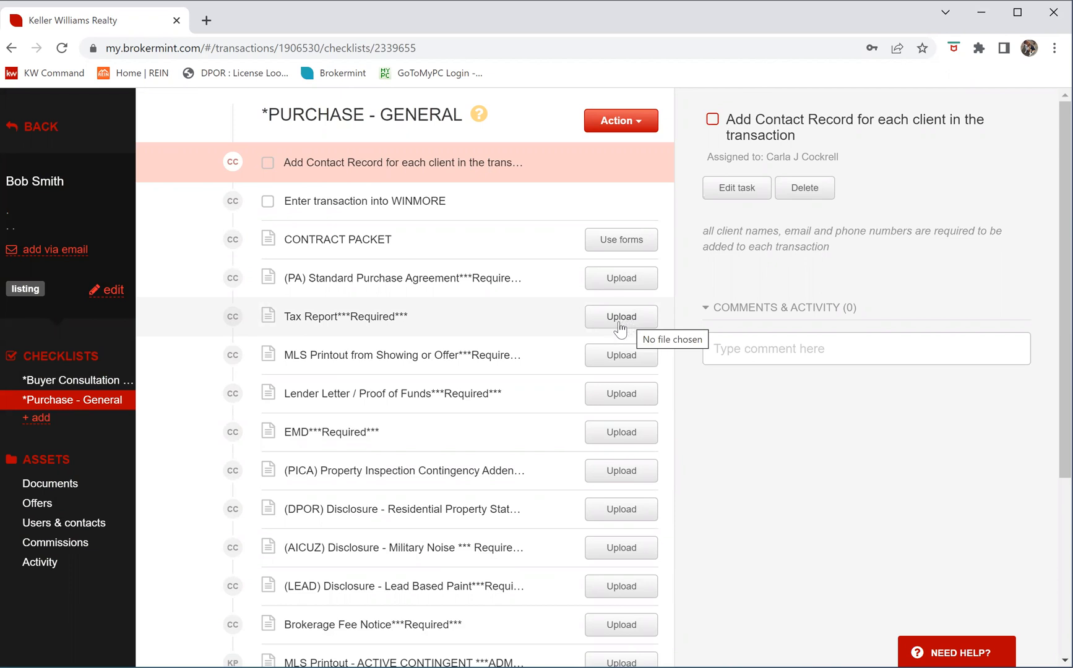
pyautogui.scroll(-1, 619, 331)
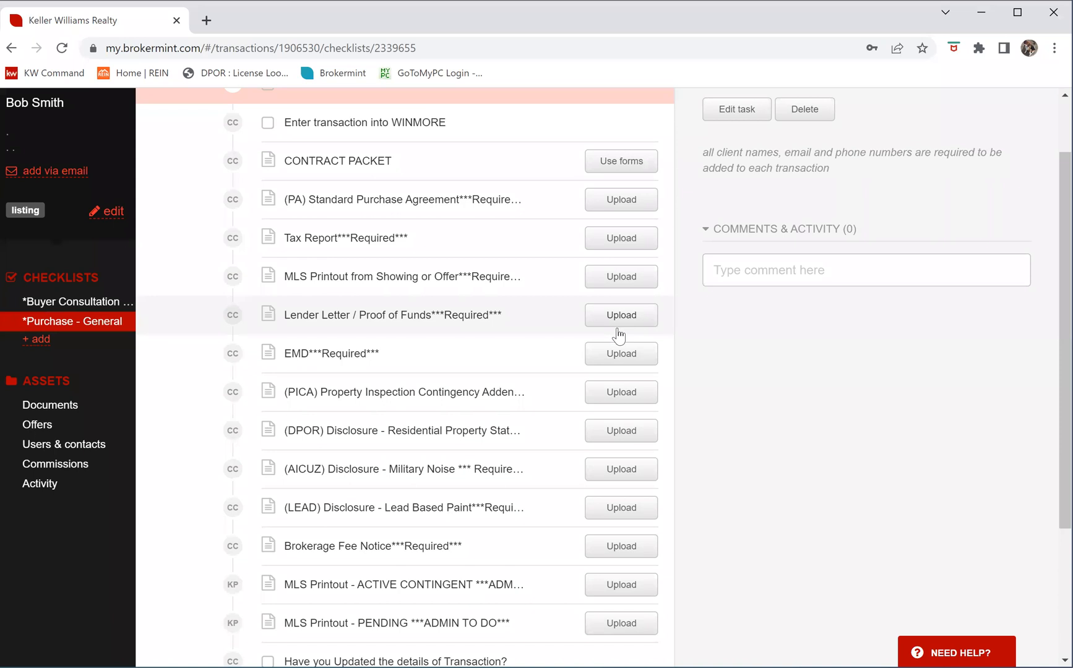
pyautogui.scroll(-2, 619, 336)
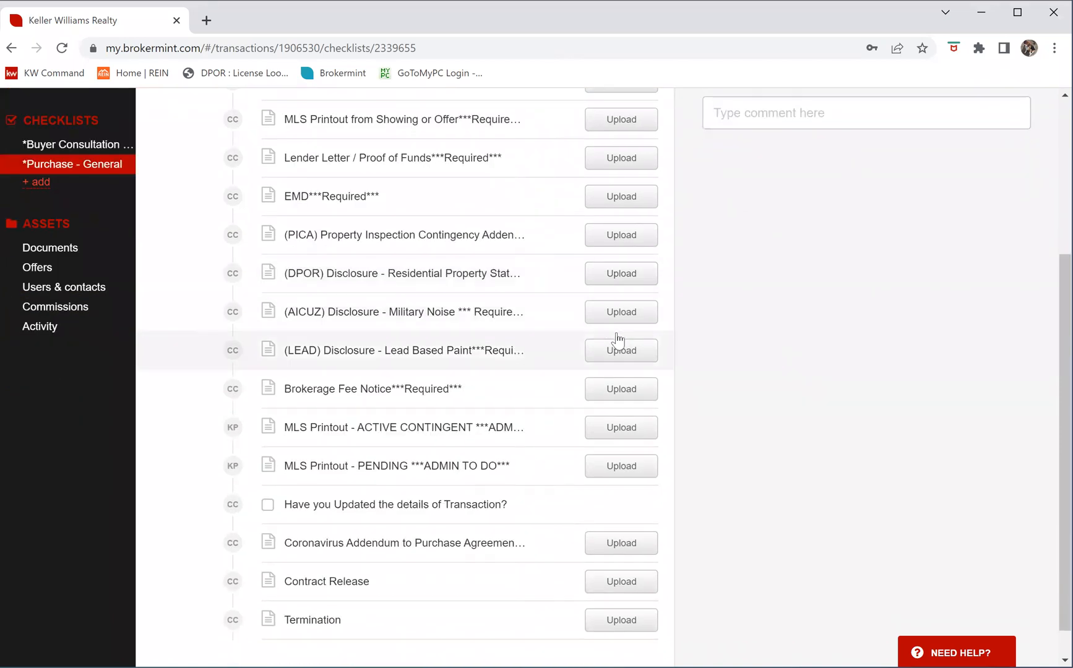
pyautogui.scroll(2, 616, 346)
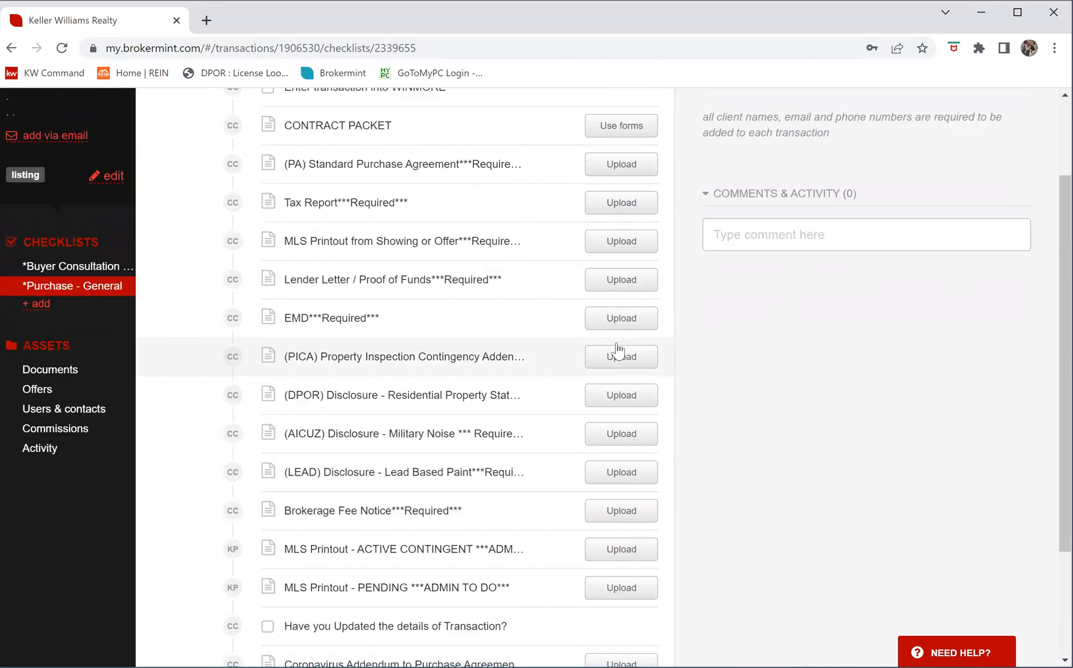
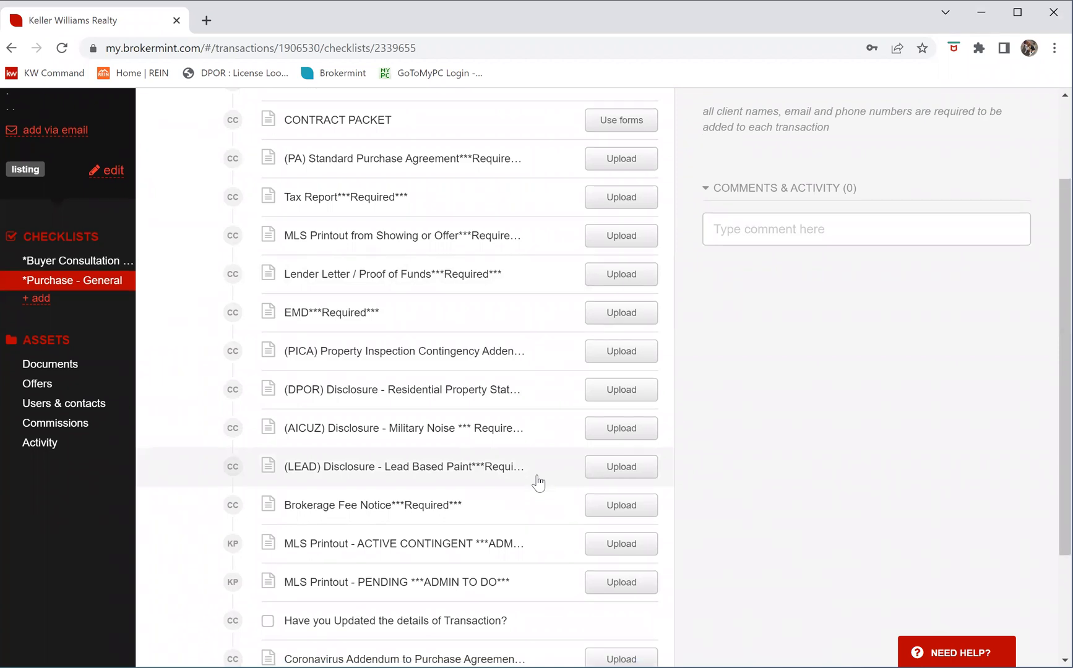
# Return to the top of the checklist and open the CONTRACT PACKET item
pyautogui.scroll(-3, 538, 482)
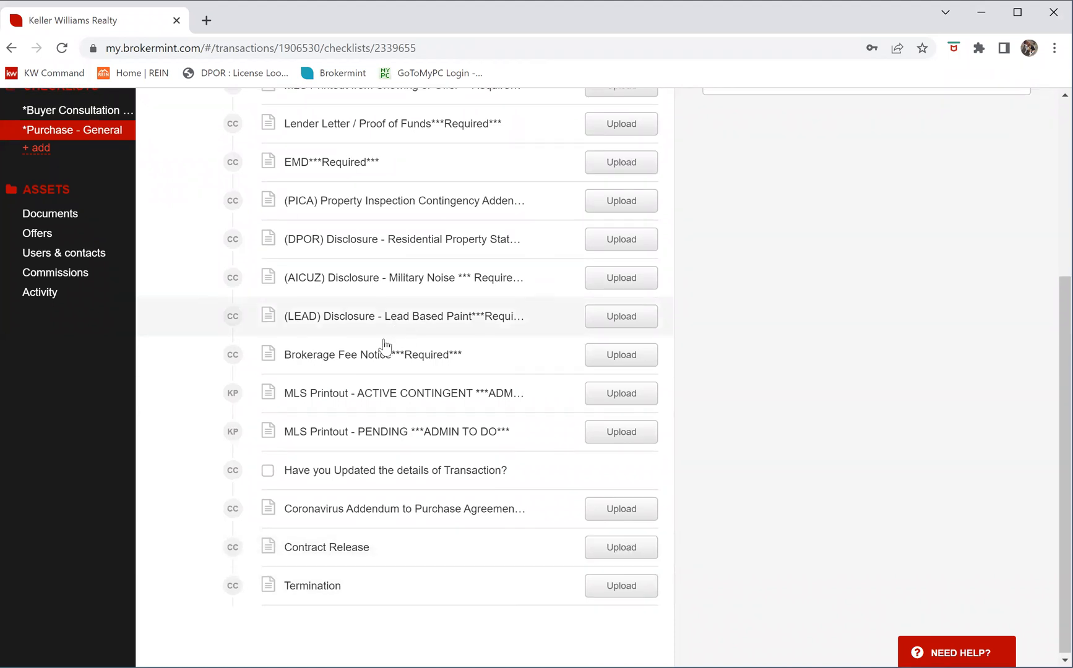
pyautogui.scroll(5, 384, 344)
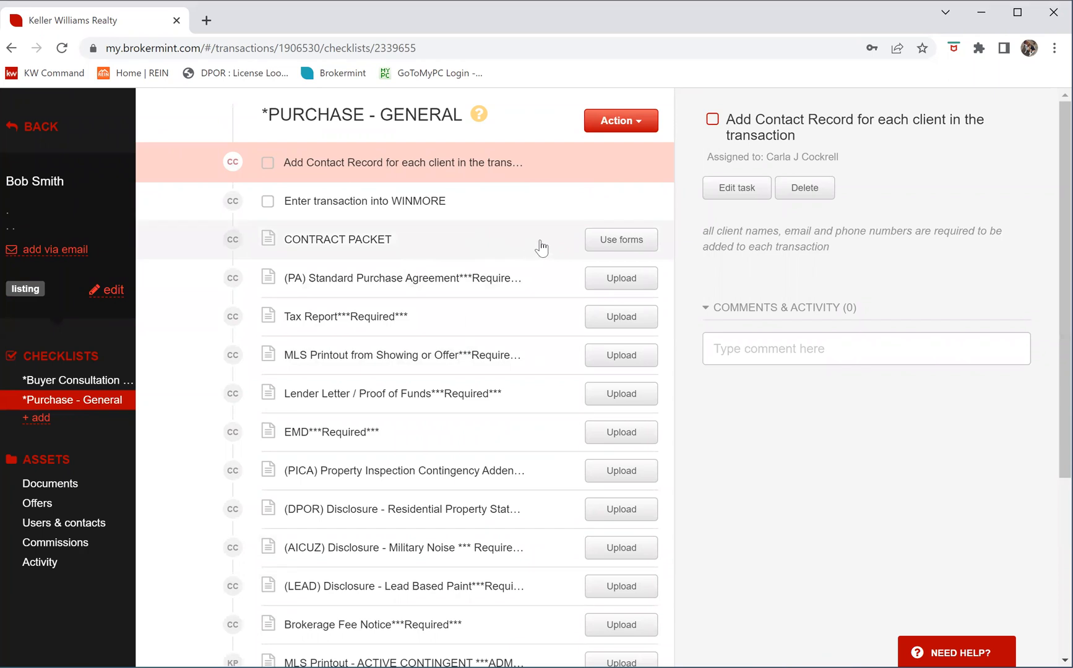
pyautogui.click(616, 239)
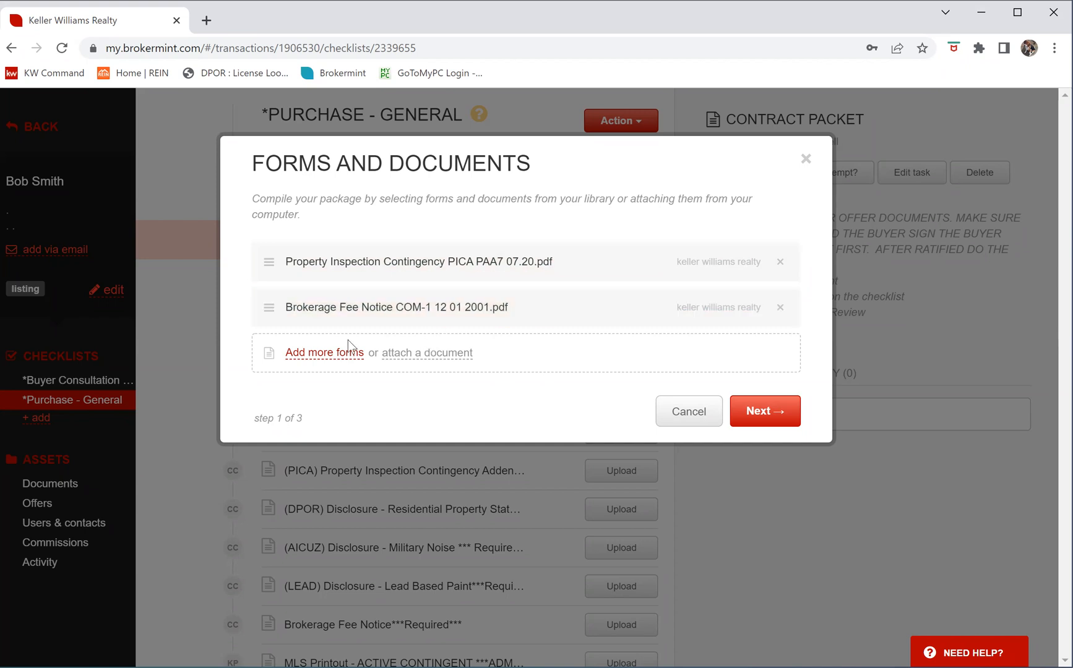
pyautogui.click(316, 354)
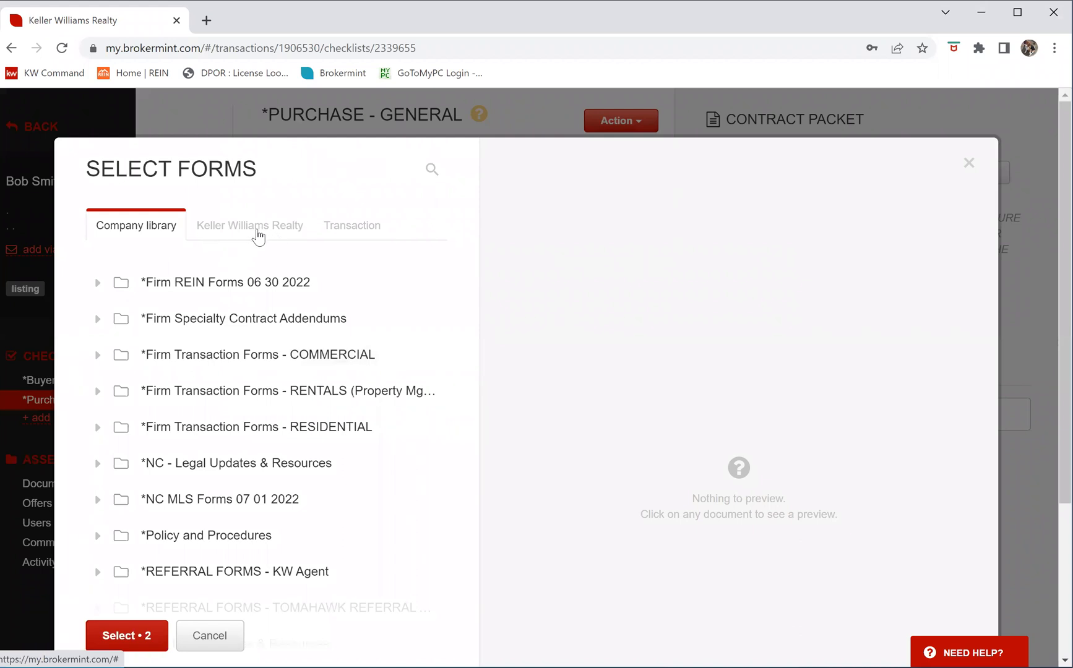
pyautogui.click(257, 235)
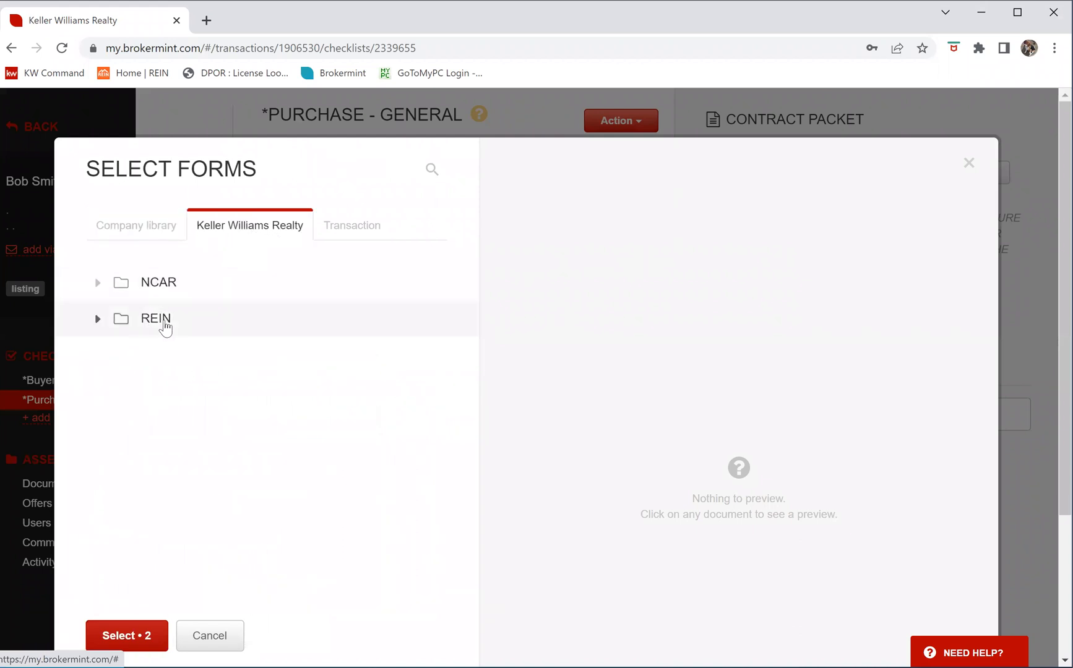
pyautogui.click(164, 323)
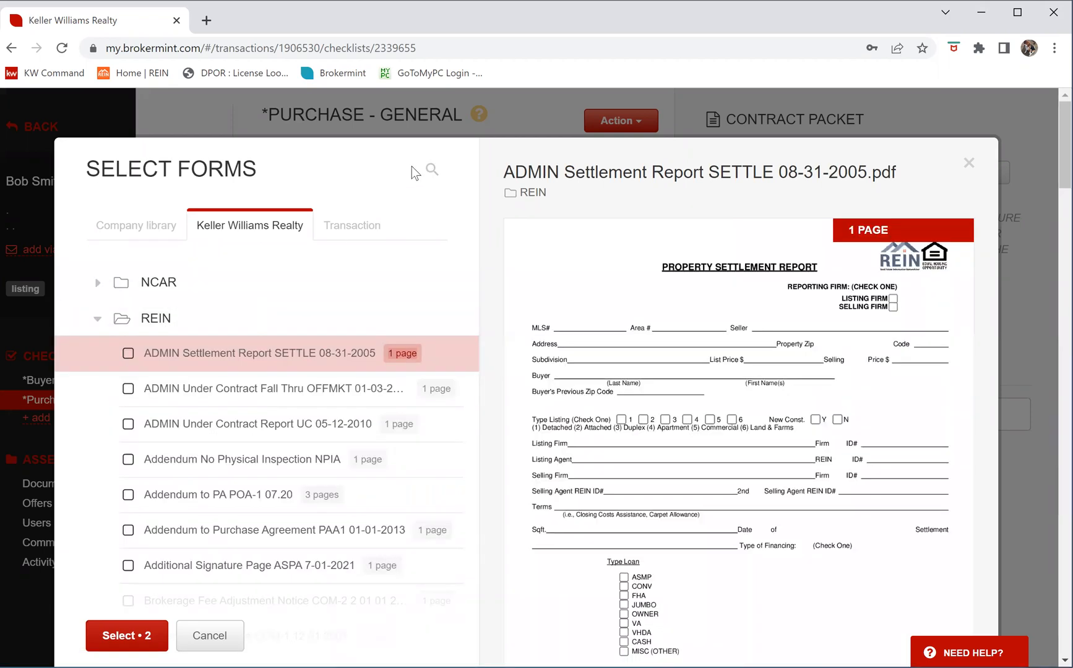
pyautogui.click(427, 174)
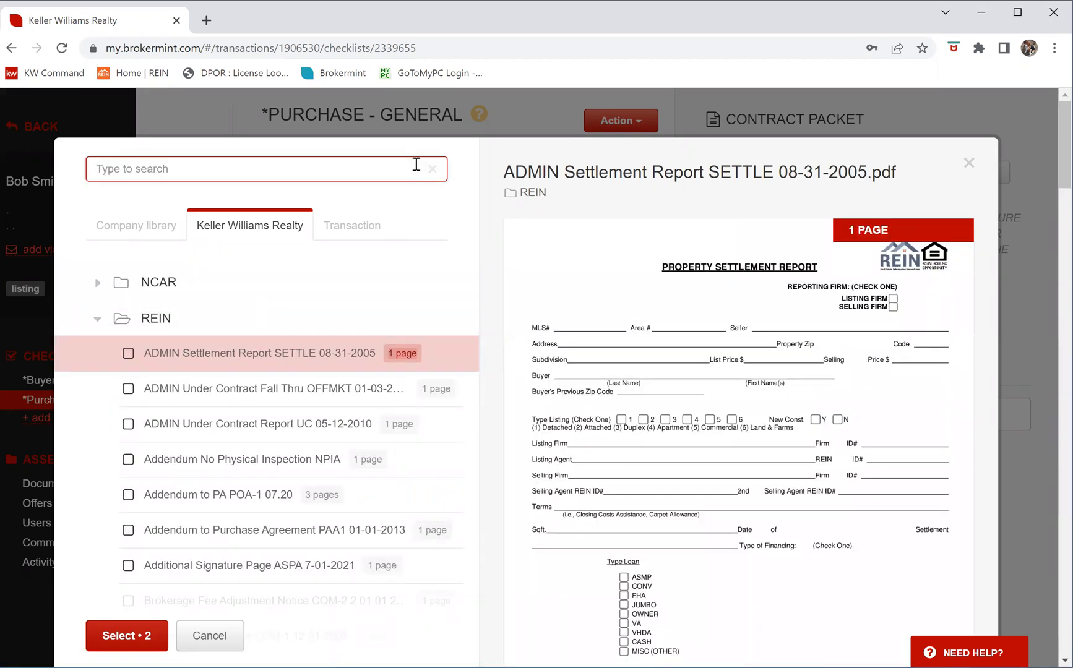
pyautogui.write('pur')
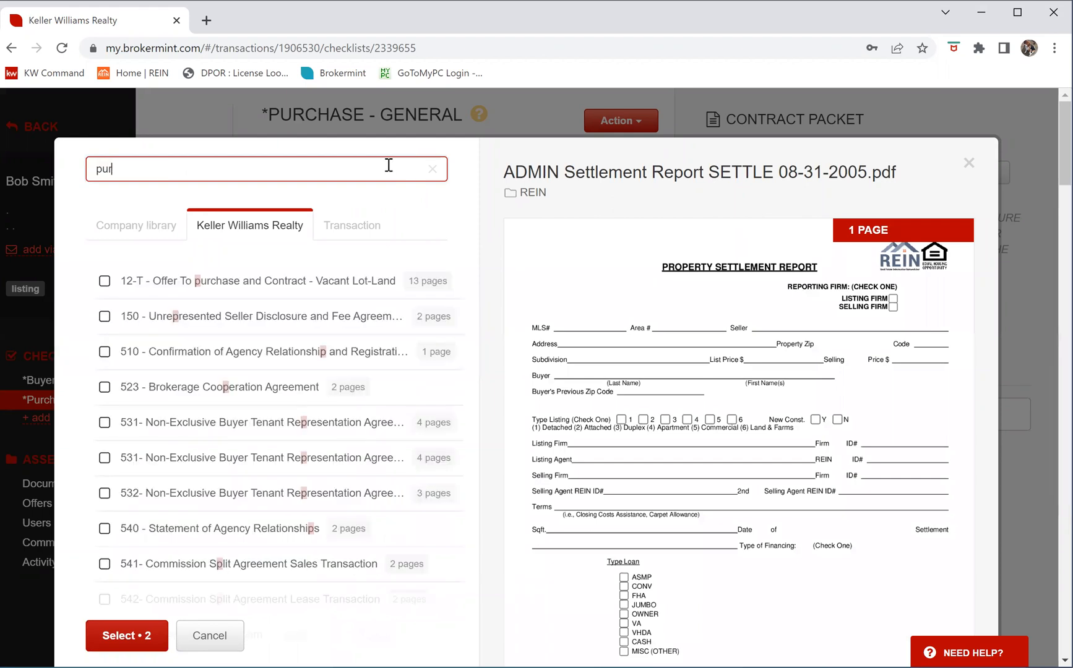
pyautogui.write('chase')
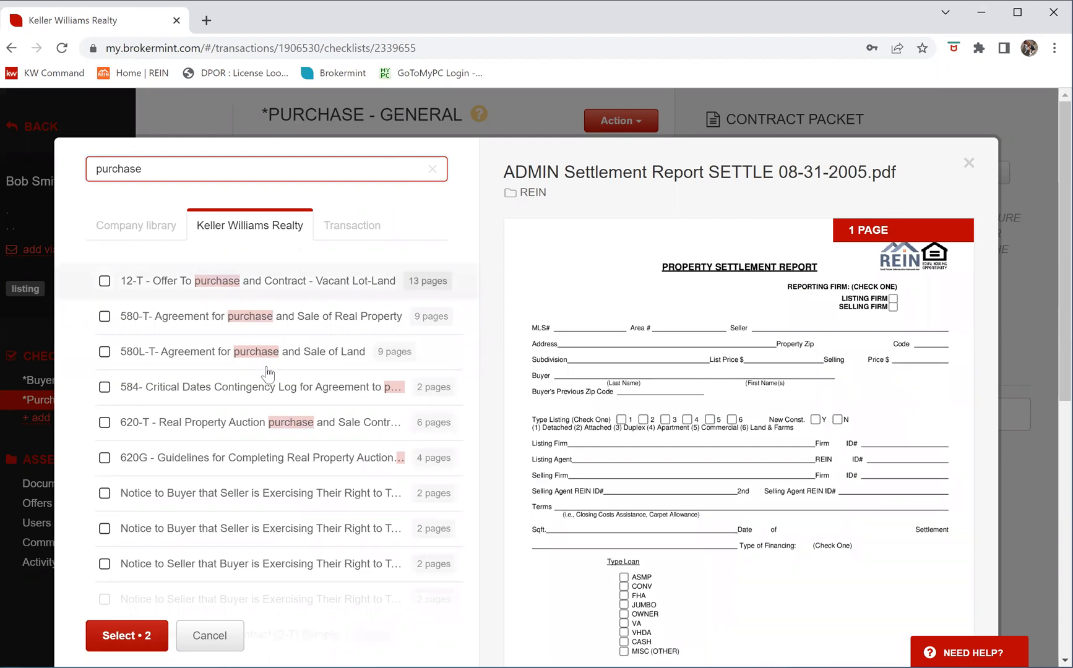
pyautogui.scroll(-3, 236, 387)
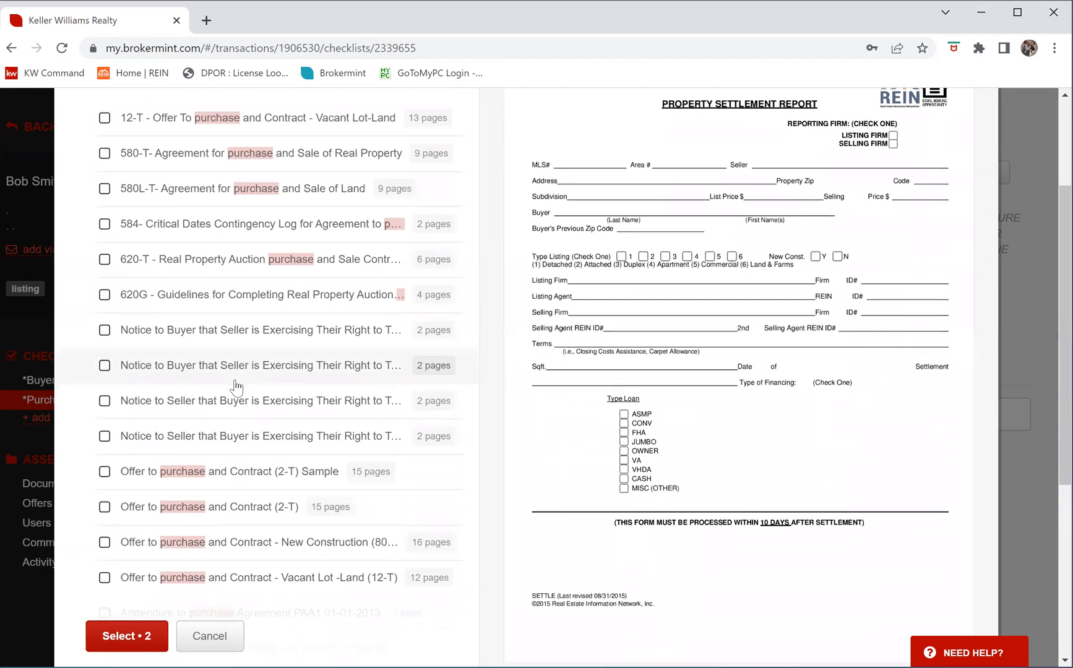
pyautogui.scroll(-3, 236, 387)
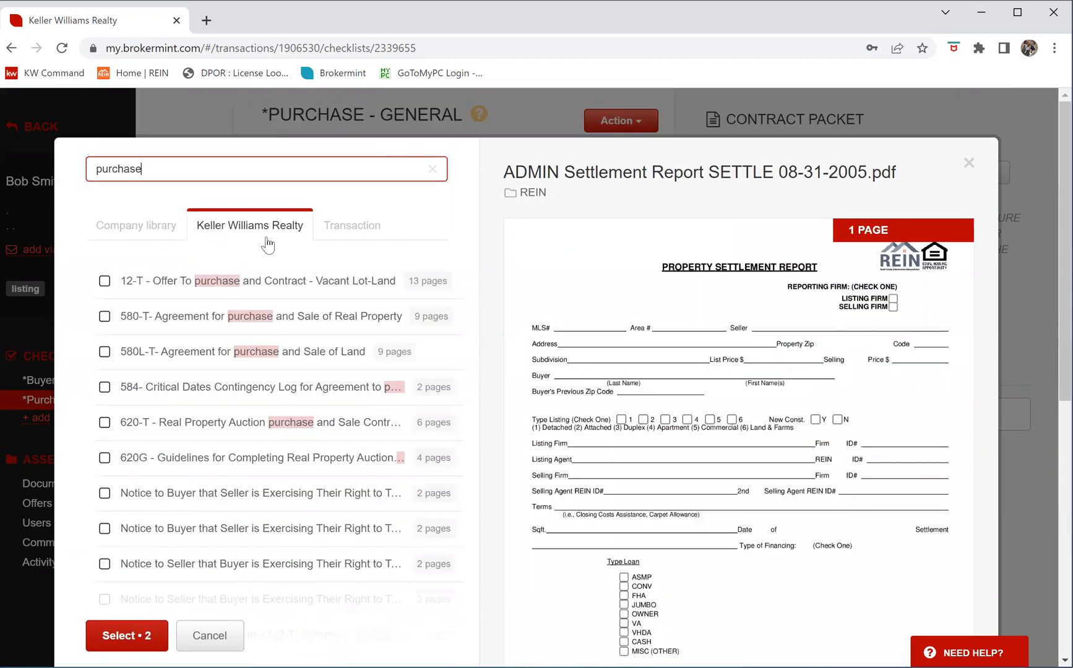
pyautogui.click(224, 227)
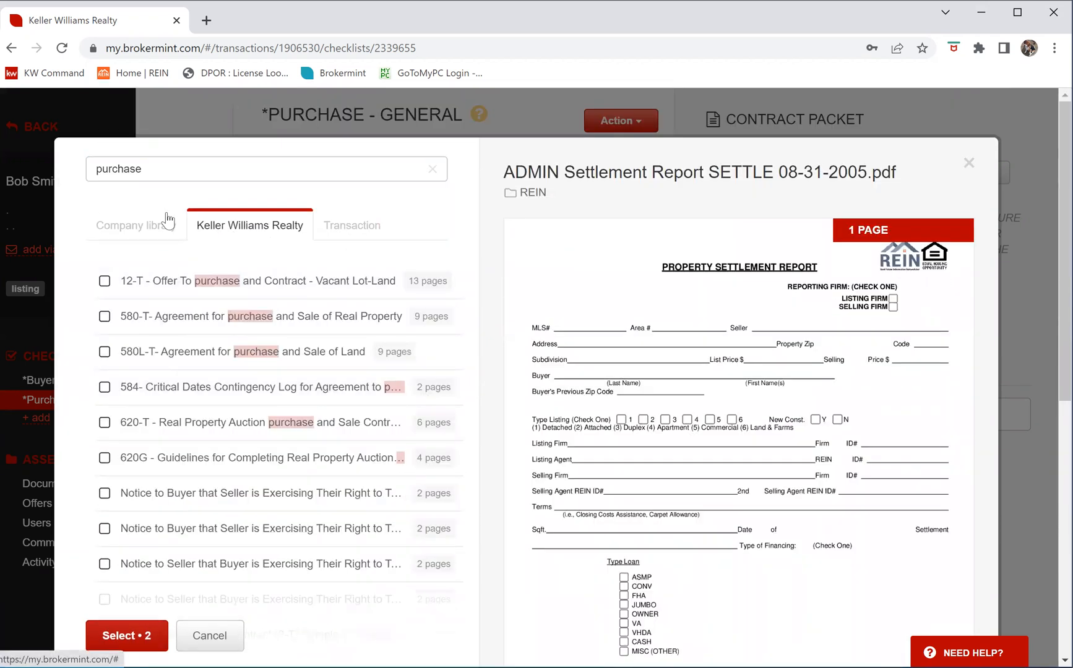
pyautogui.click(110, 232)
pyautogui.click(225, 233)
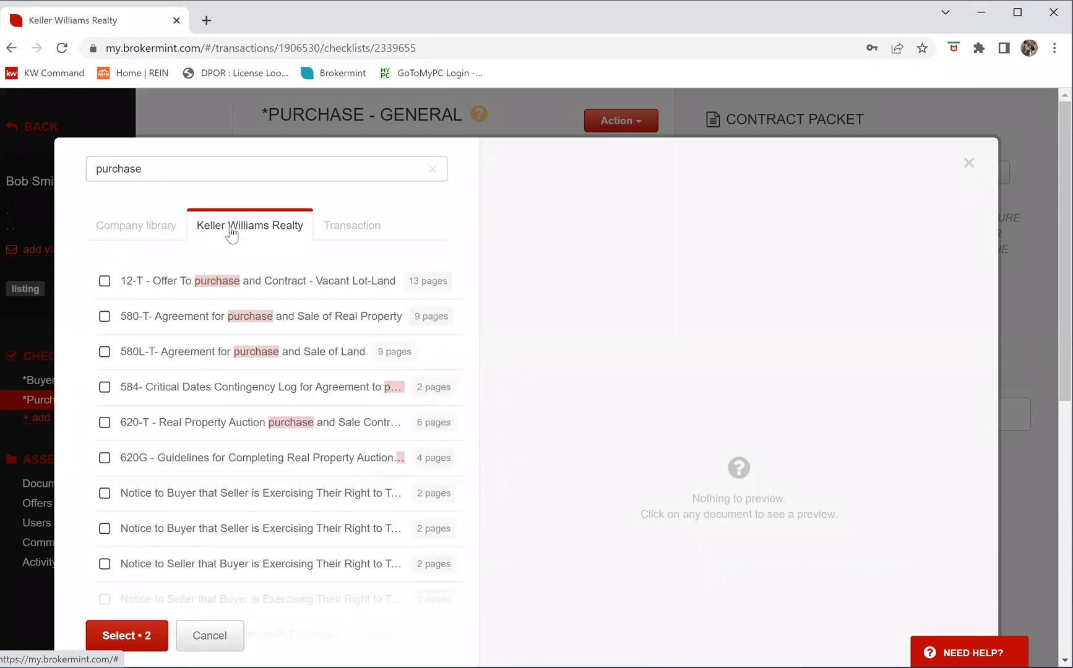
pyautogui.click(433, 172)
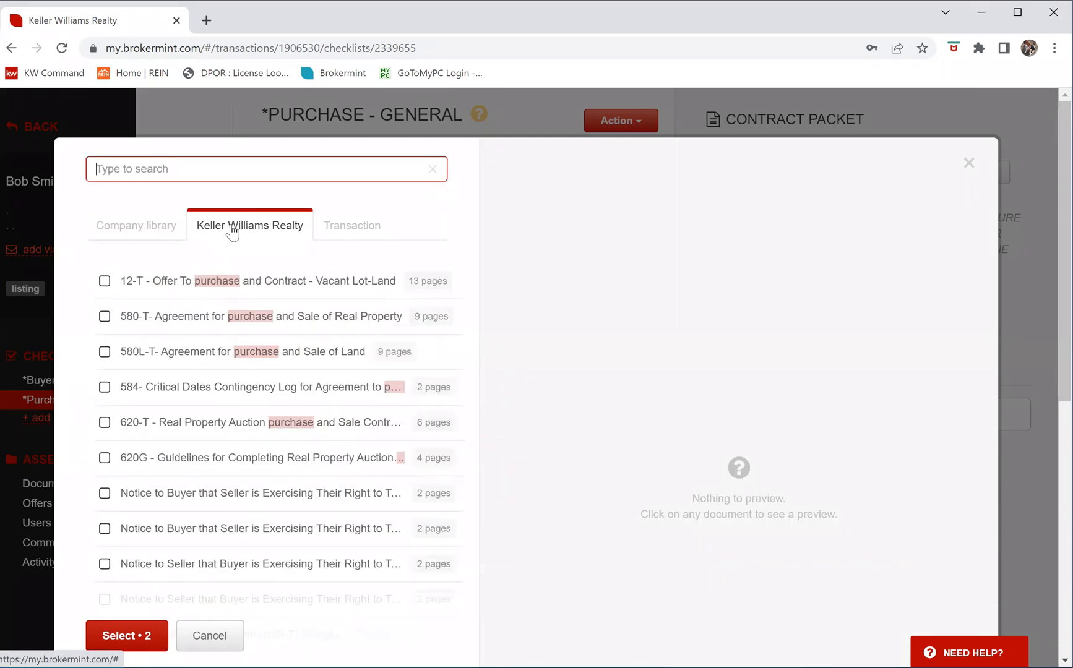
pyautogui.click(120, 318)
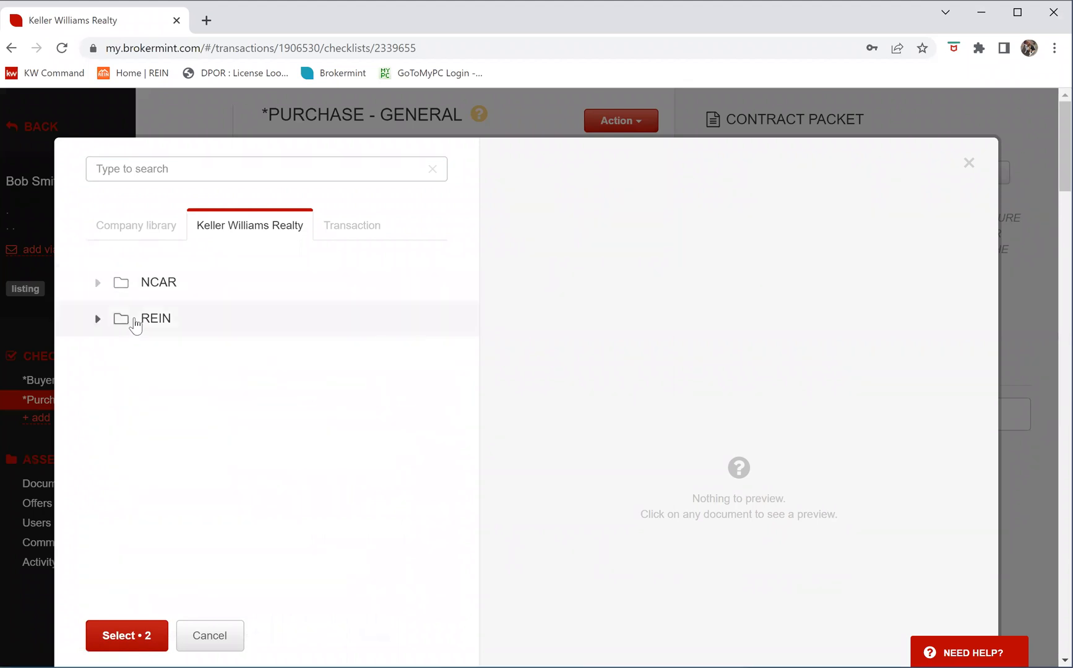
pyautogui.click(156, 319)
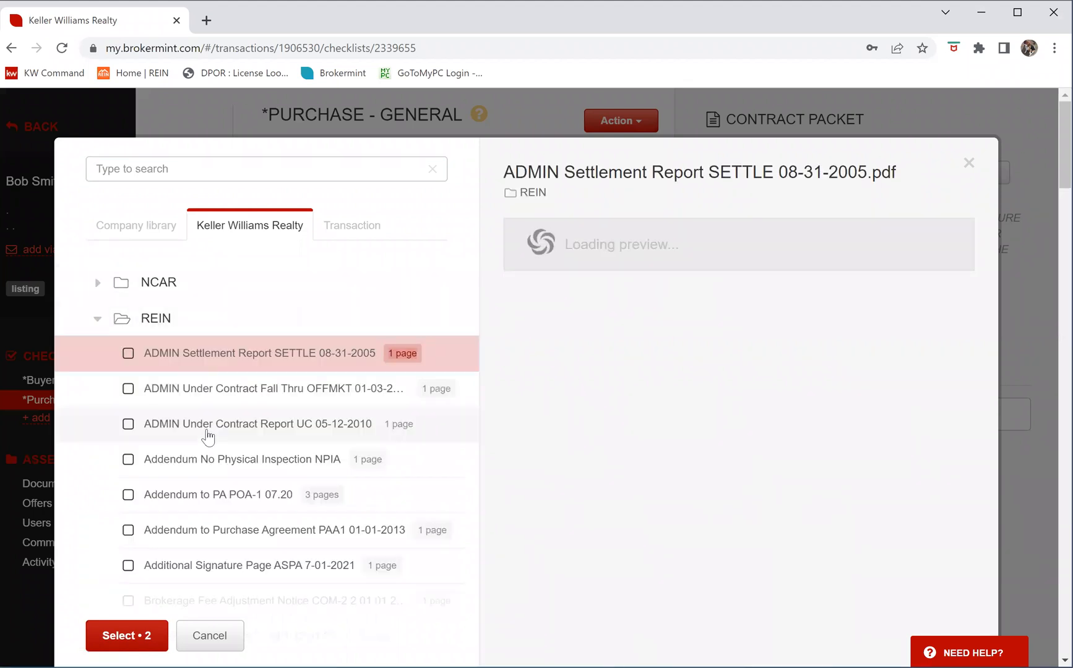
pyautogui.scroll(-5, 227, 435)
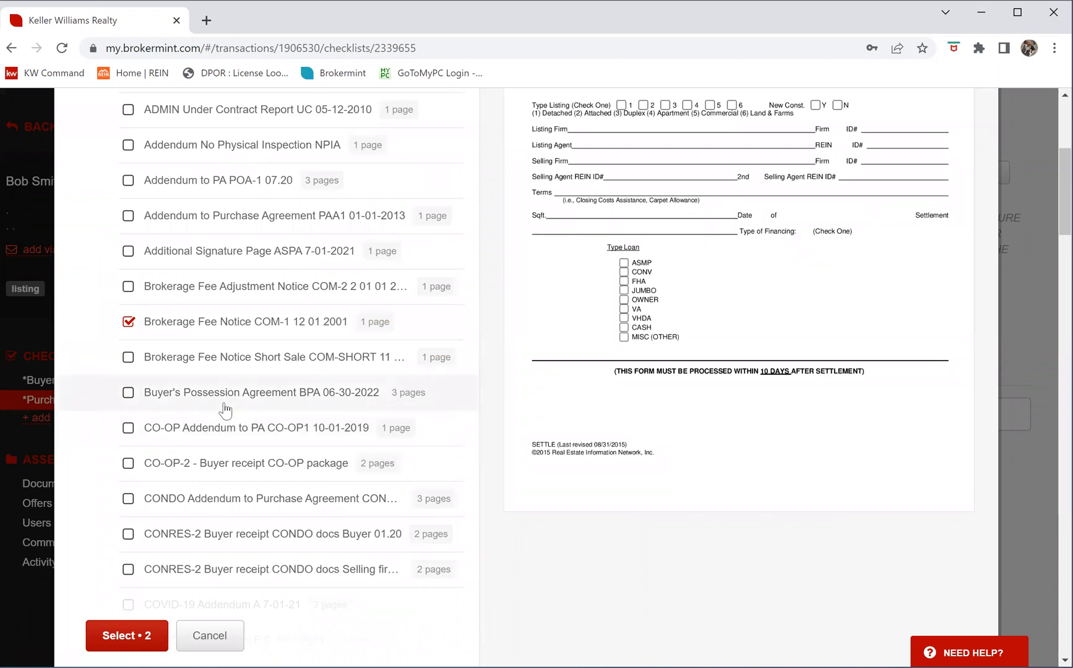
pyautogui.scroll(-10, 225, 410)
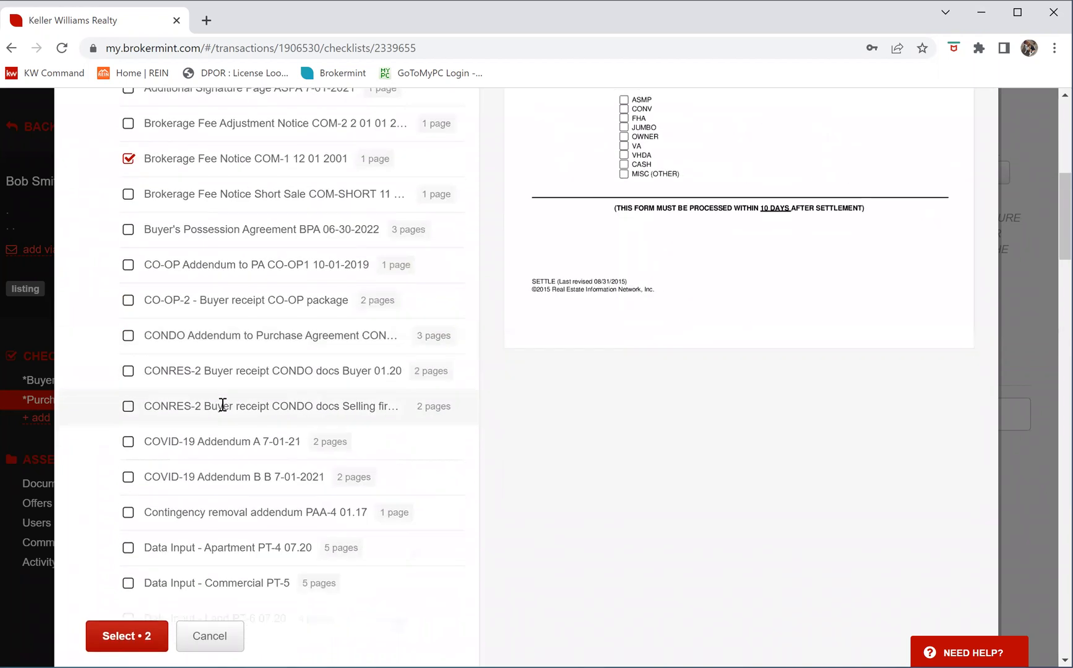
pyautogui.scroll(-18, 223, 416)
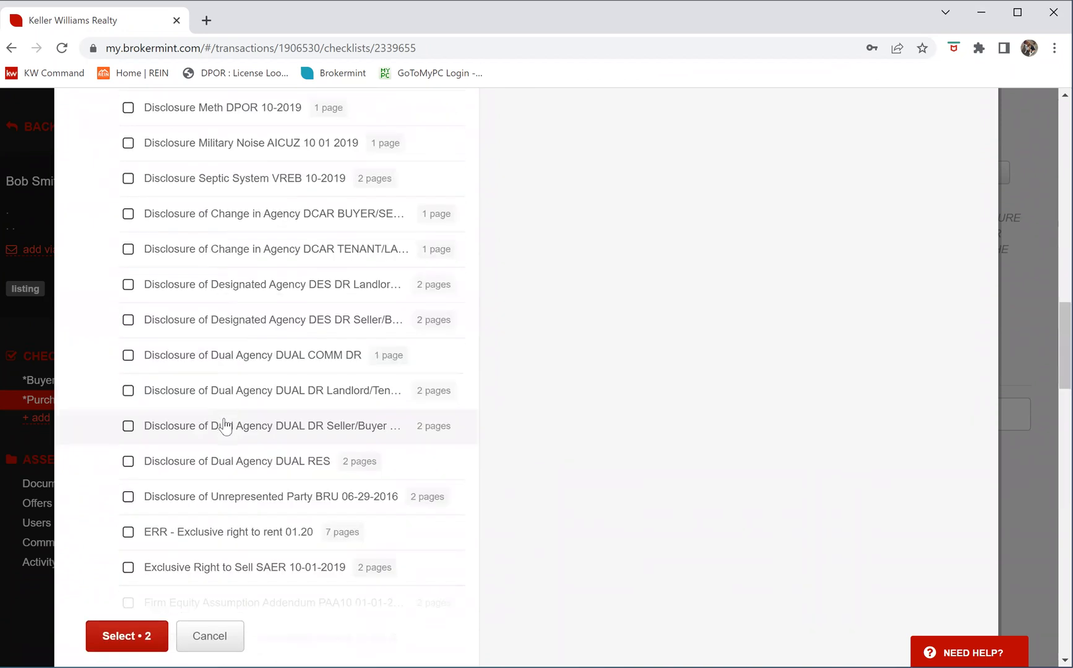
pyautogui.scroll(-5, 224, 425)
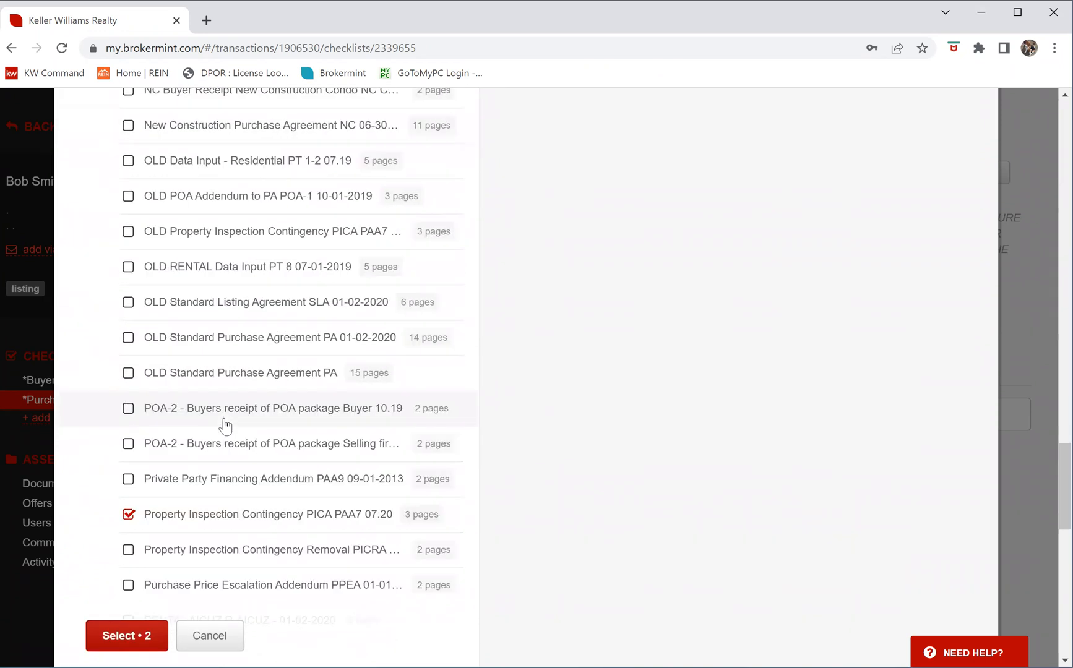
pyautogui.scroll(-4, 225, 425)
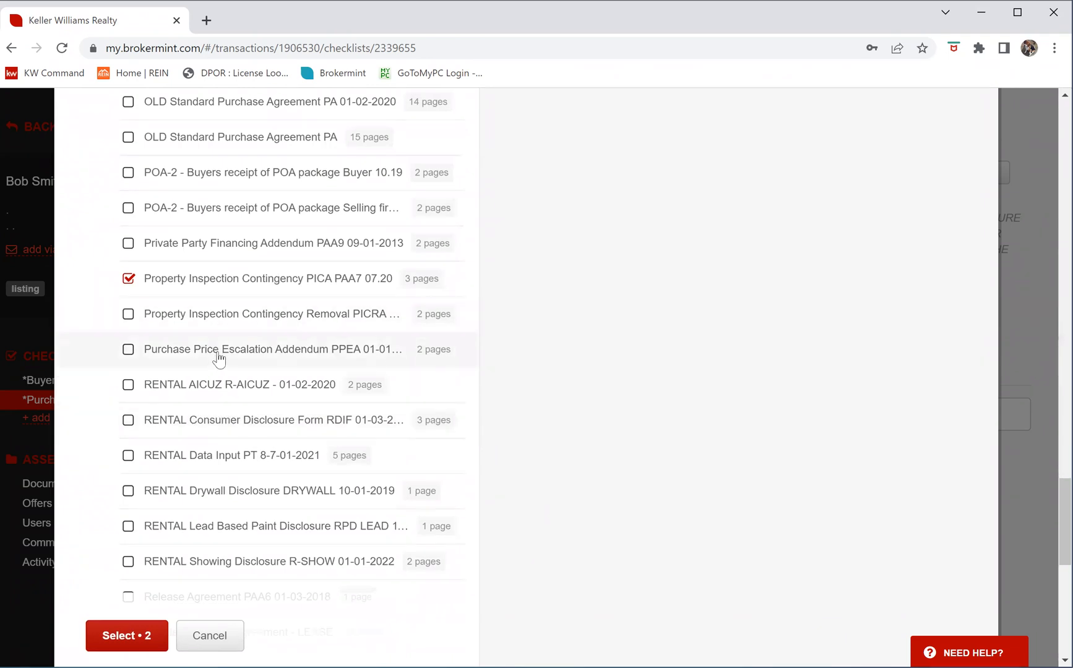
pyautogui.scroll(-3, 205, 371)
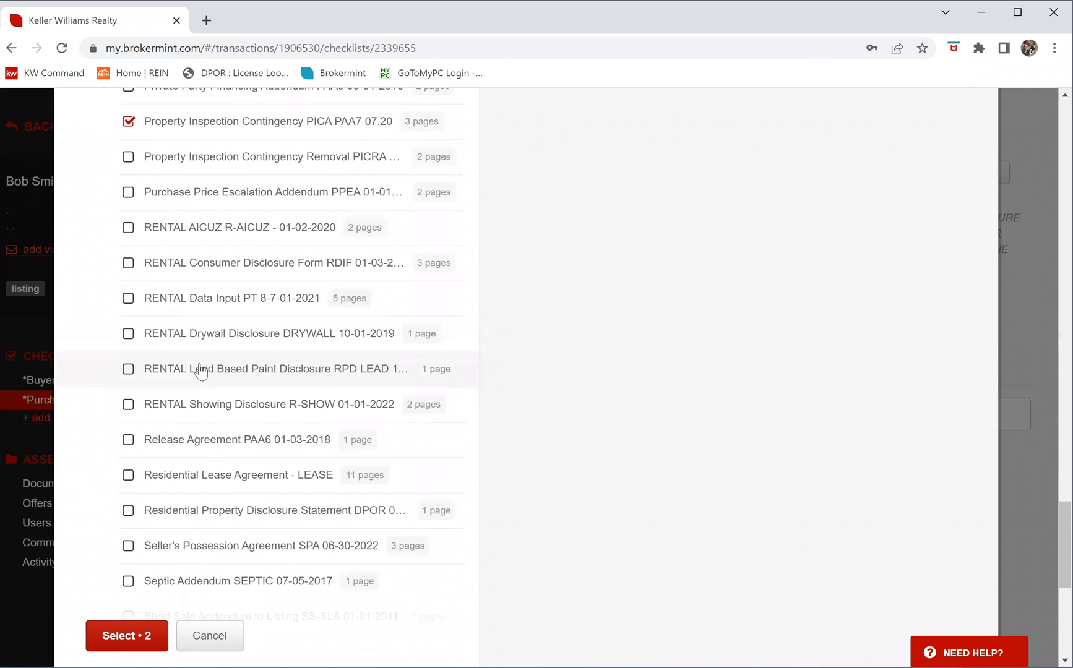
pyautogui.scroll(3, 200, 371)
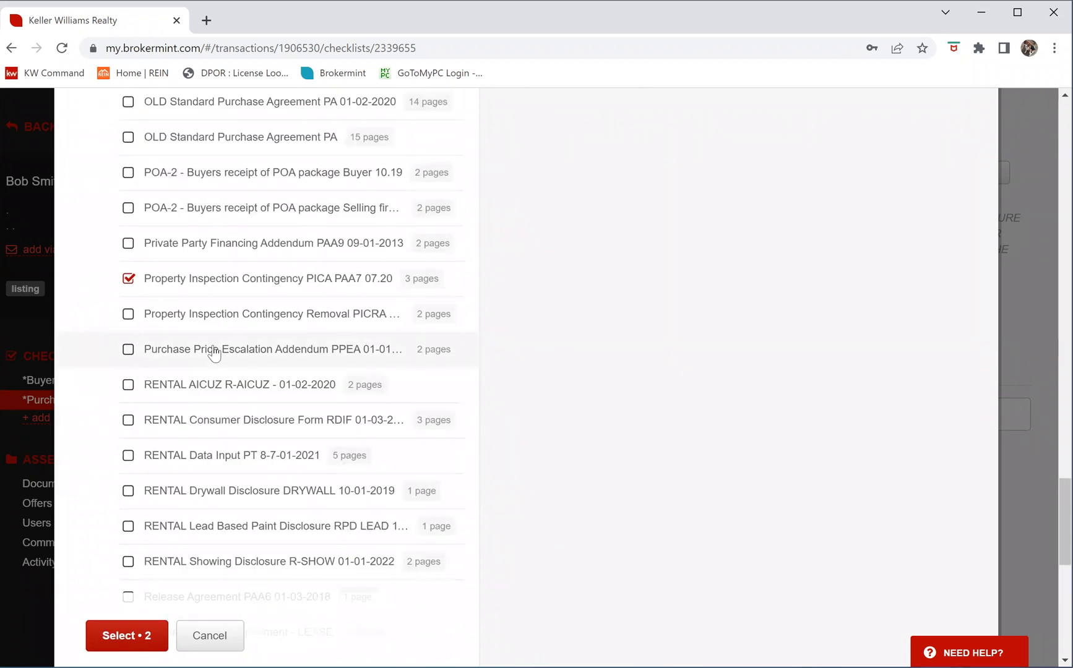
pyautogui.click(129, 314)
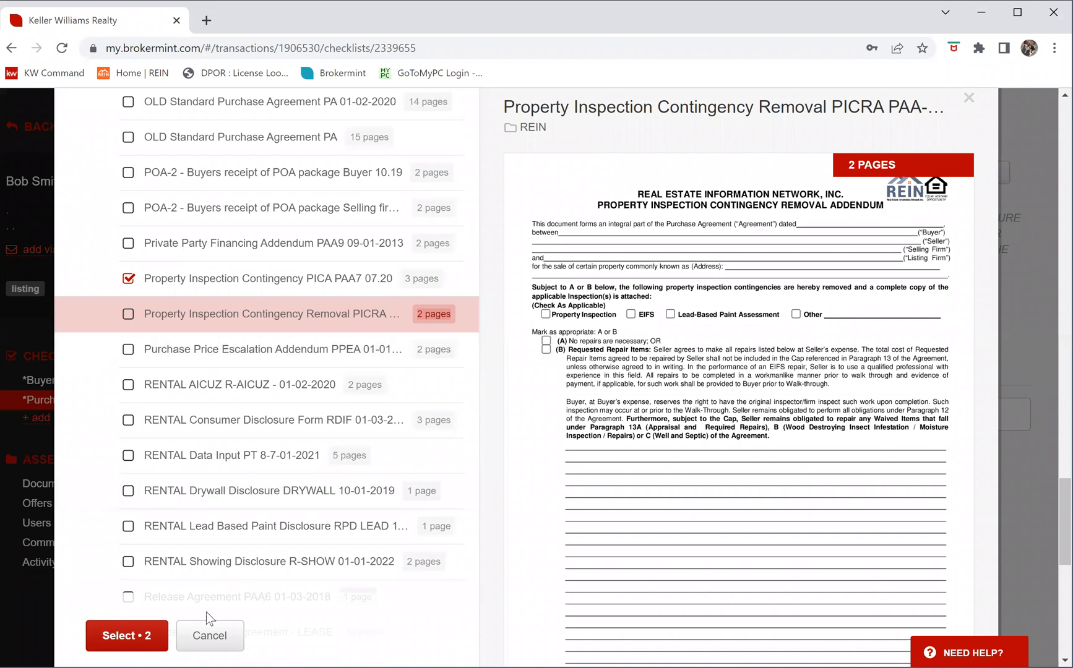
pyautogui.click(133, 616)
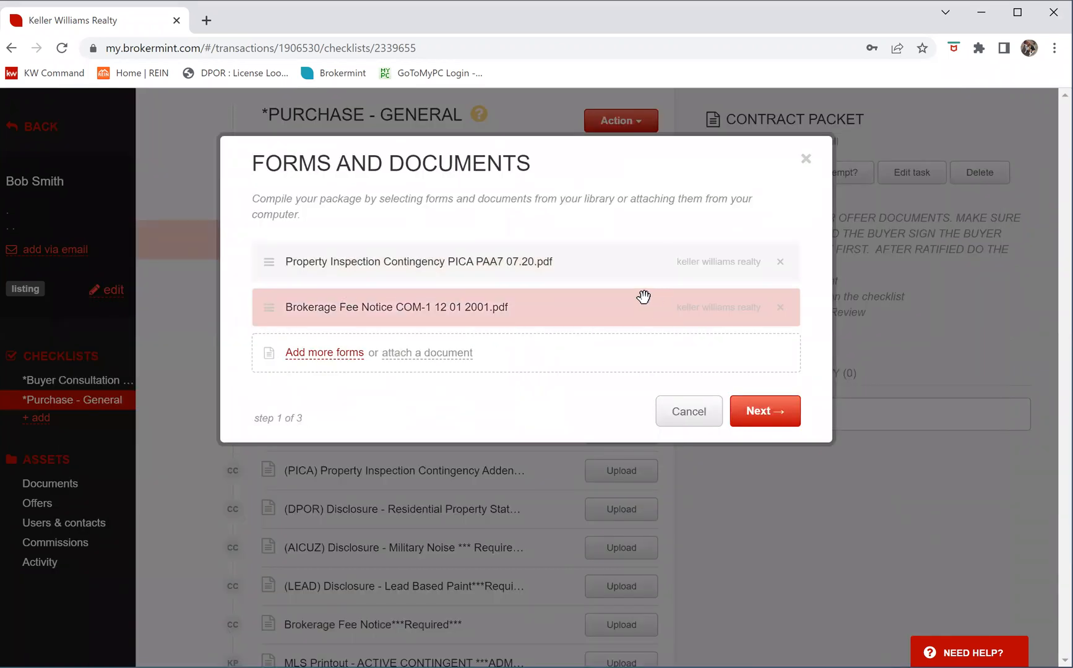
# Attach DPOR (1).pdf and military_noise.pdf from the computer, then advance to Signers and Other Parties
pyautogui.click(419, 355)
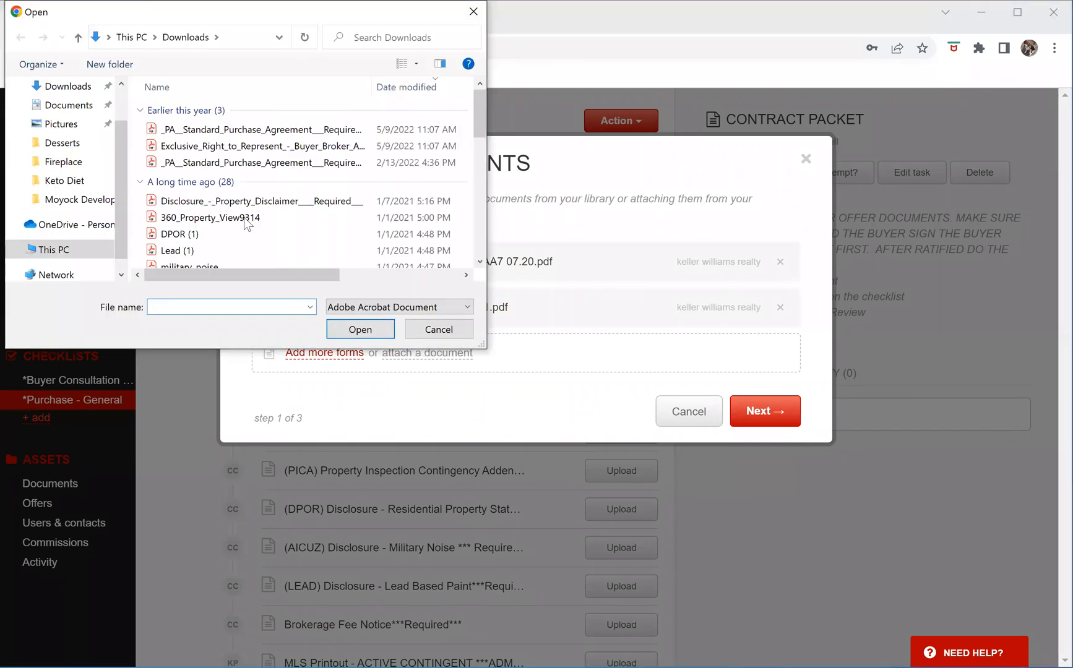
pyautogui.click(200, 237)
pyautogui.click(347, 328)
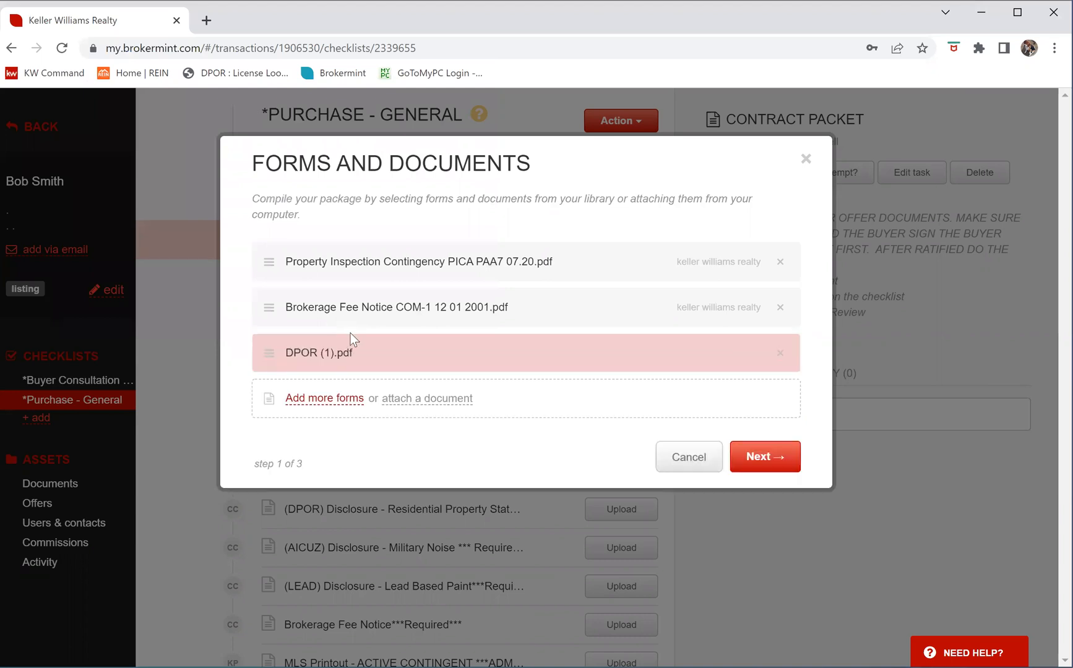
pyautogui.click(413, 397)
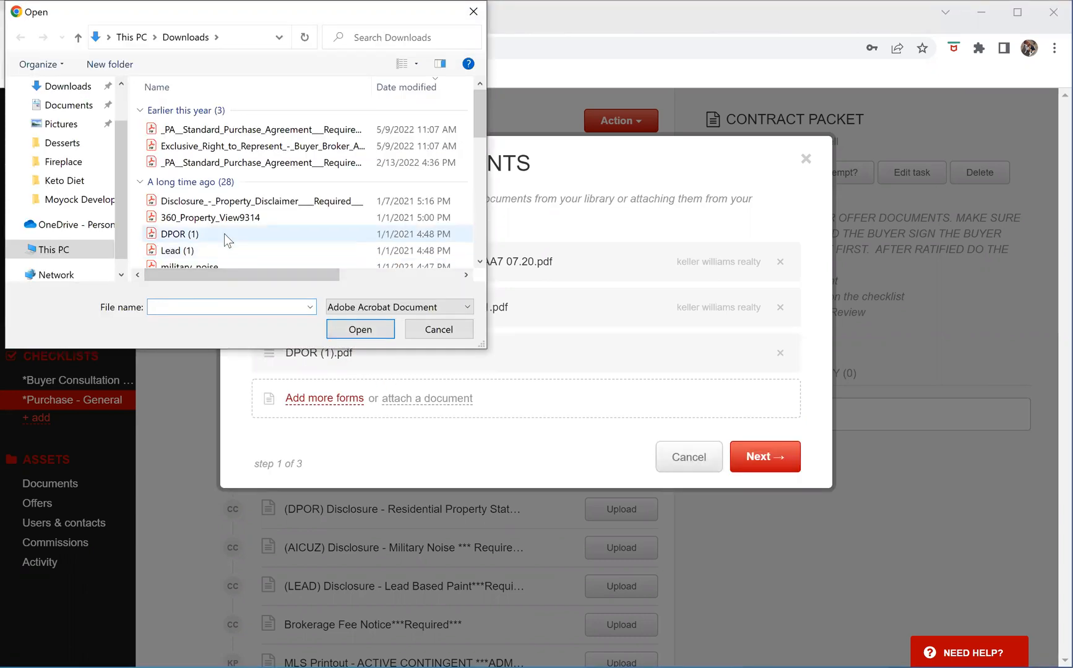
pyautogui.scroll(-1, 224, 233)
pyautogui.click(217, 227)
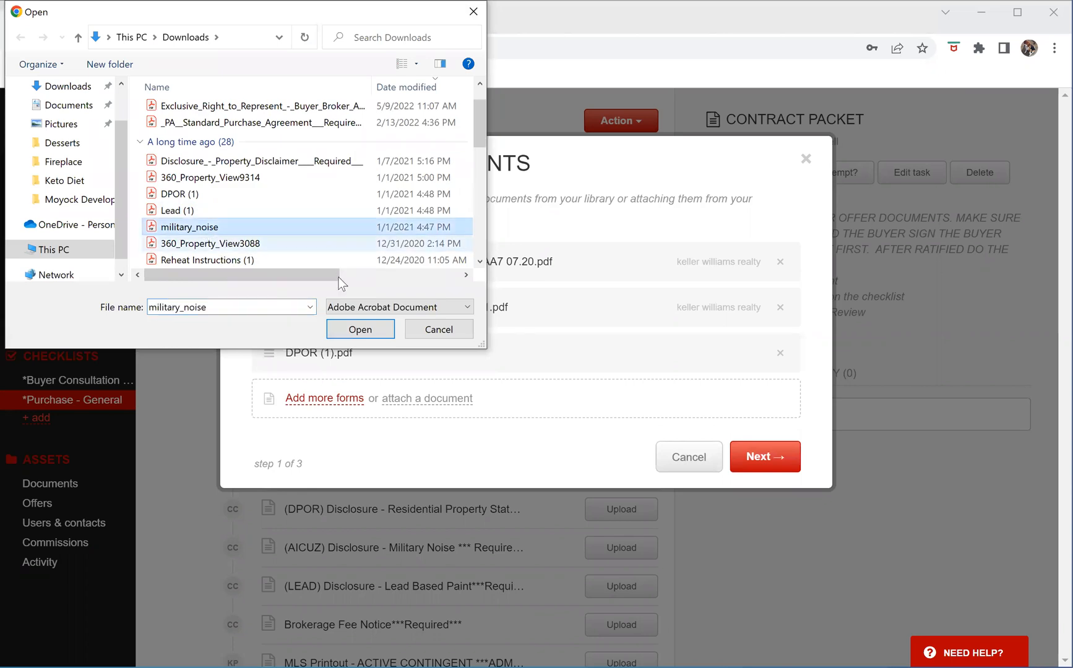
pyautogui.click(391, 339)
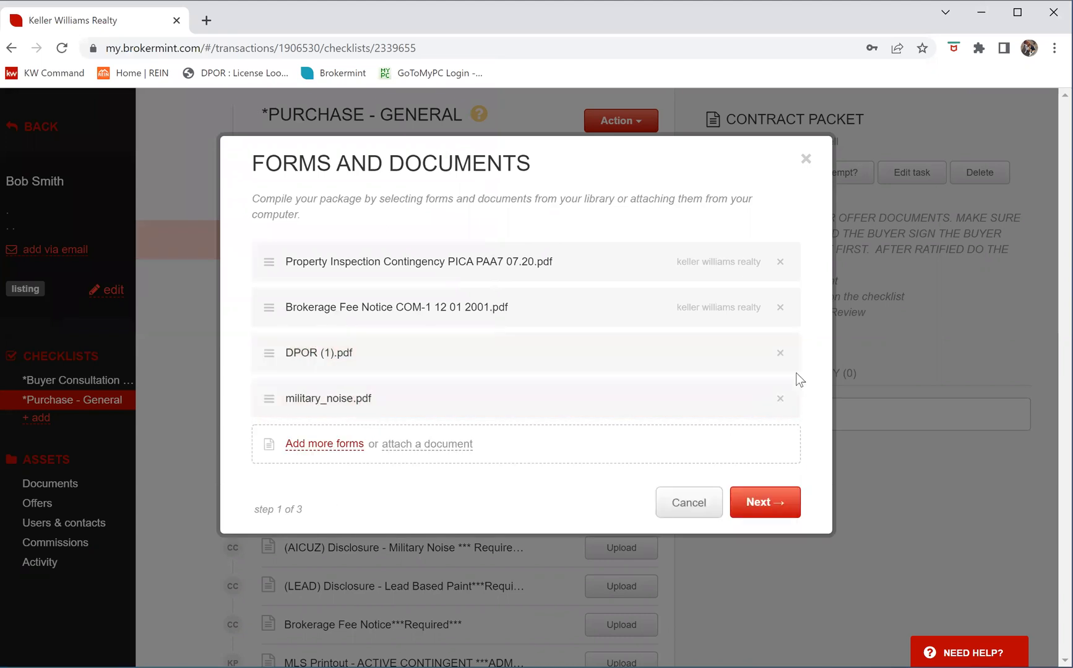
pyautogui.click(767, 503)
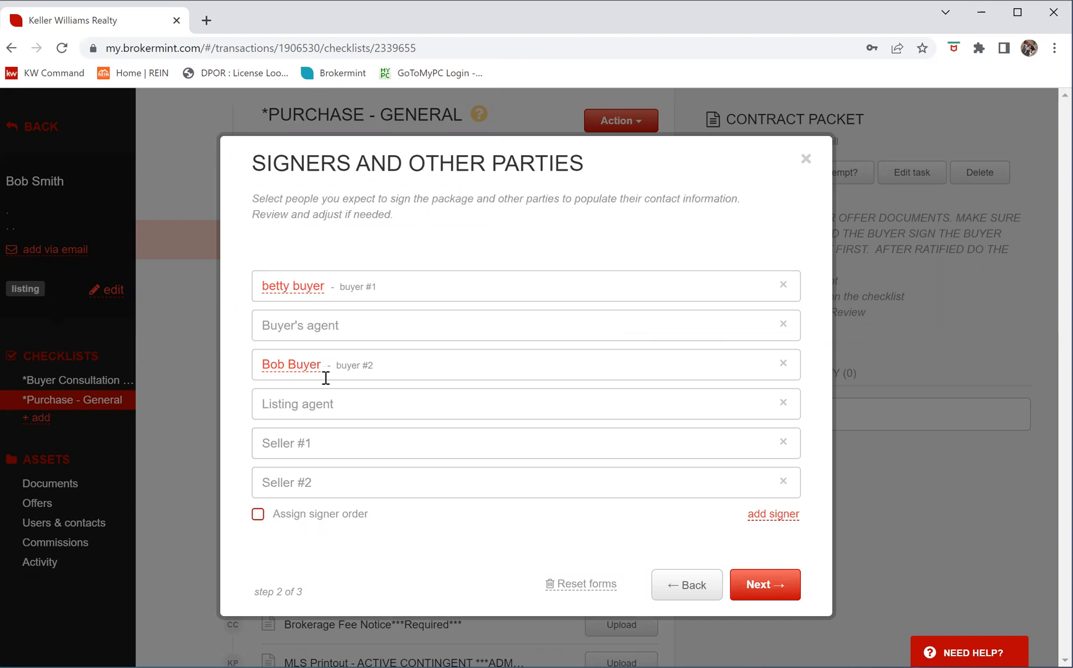
# Set the buyer's agent contact and remove the Listing agent, Seller #1 and Seller #2 signers
pyautogui.click(297, 322)
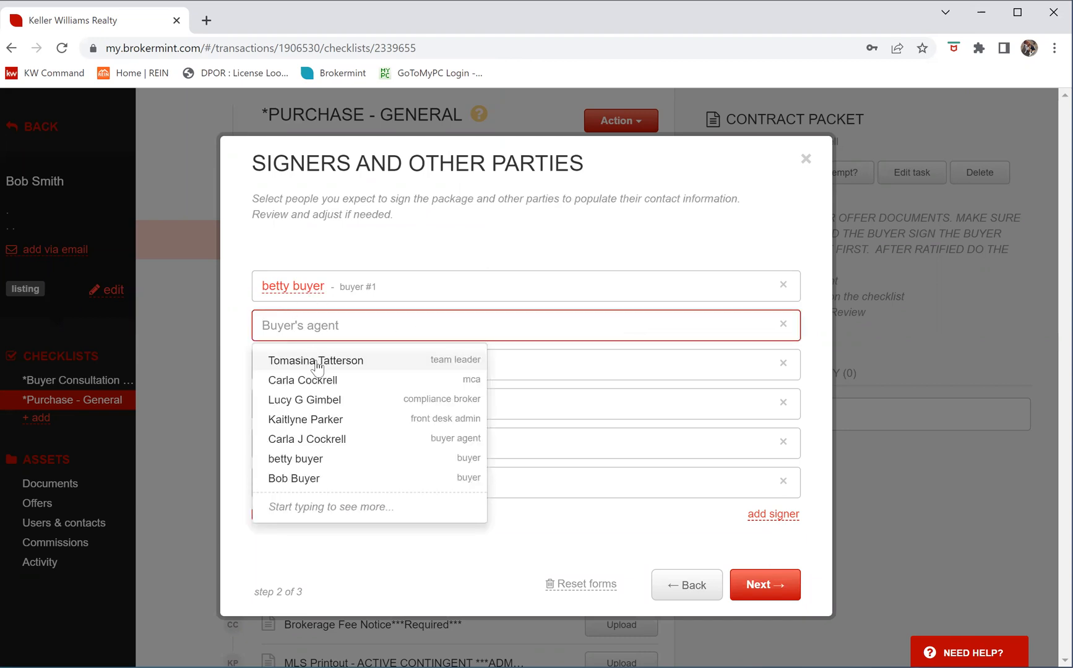
pyautogui.click(330, 440)
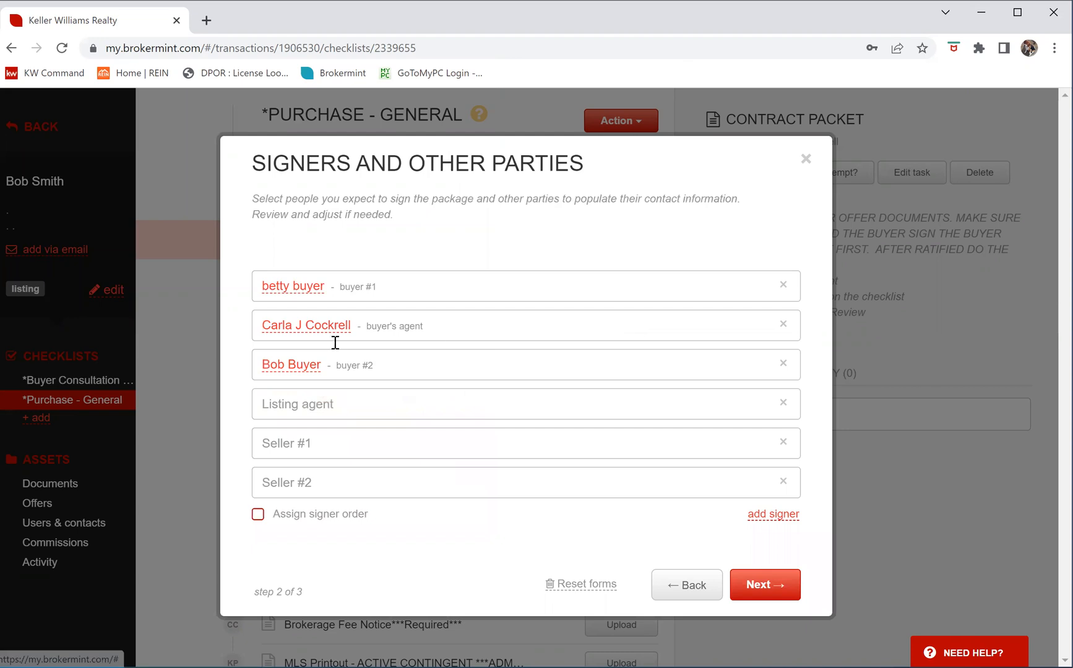
pyautogui.click(782, 405)
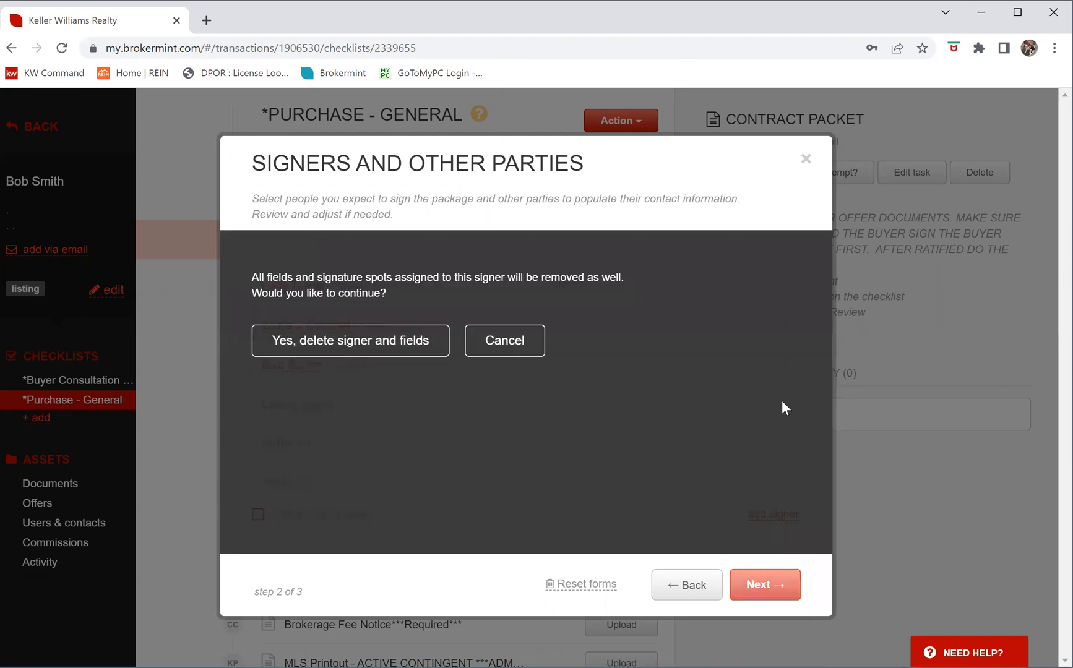
pyautogui.click(329, 350)
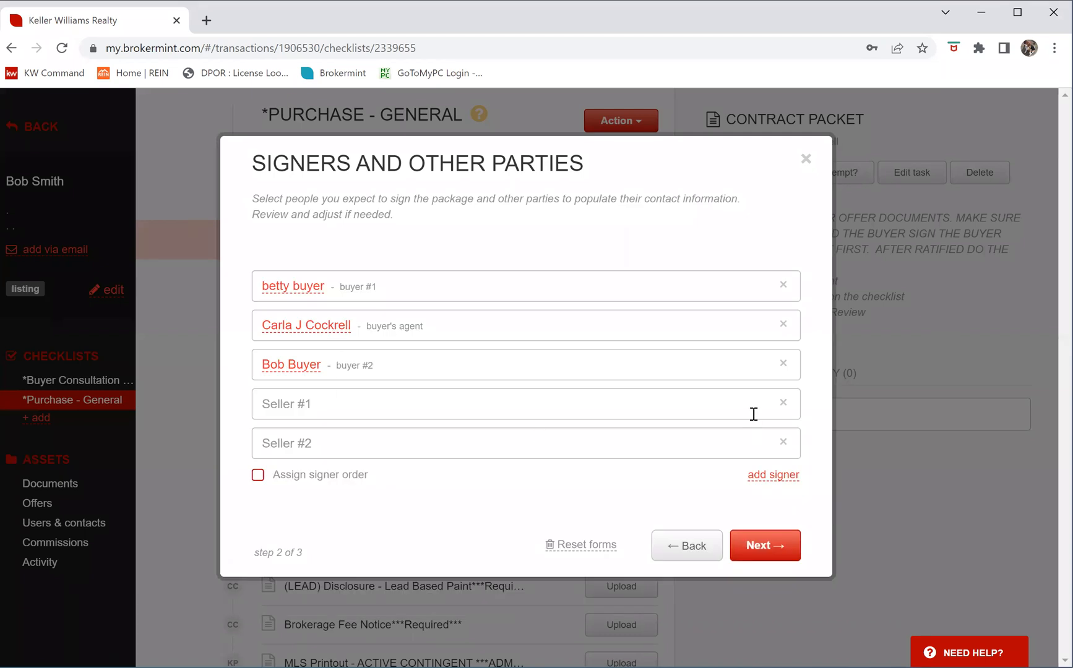
pyautogui.click(783, 403)
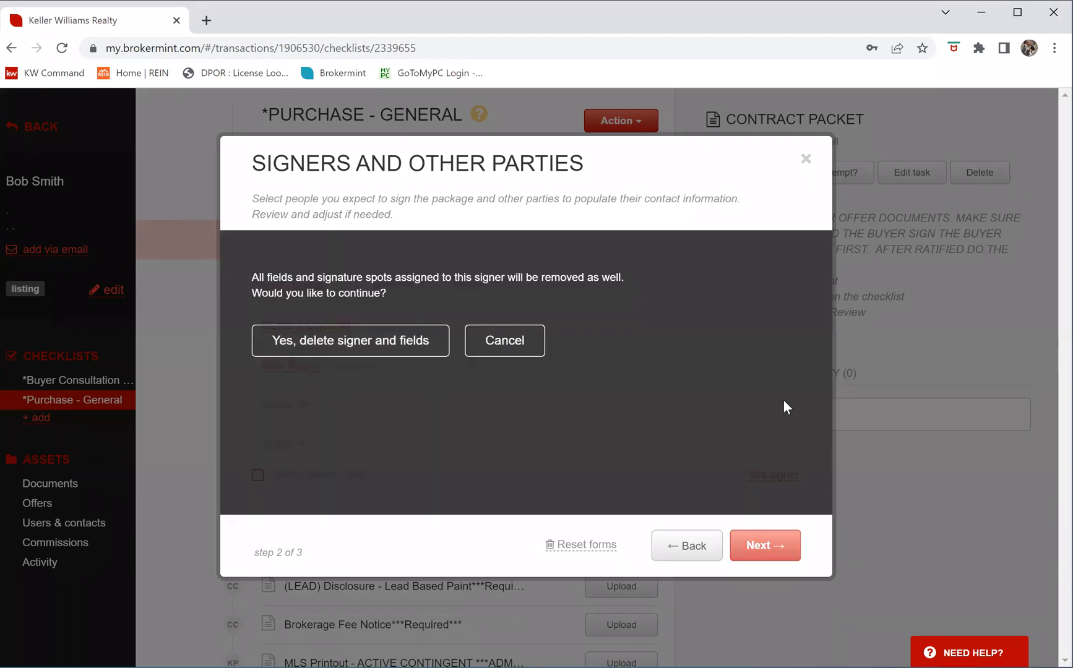
pyautogui.click(308, 348)
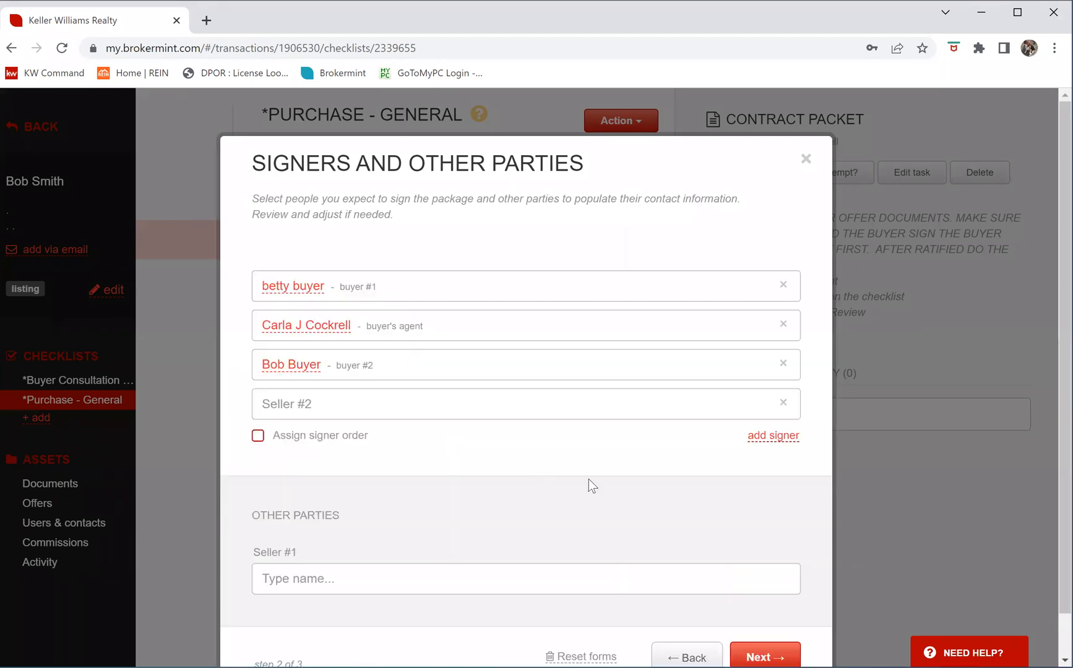
pyautogui.click(783, 405)
pyautogui.click(349, 349)
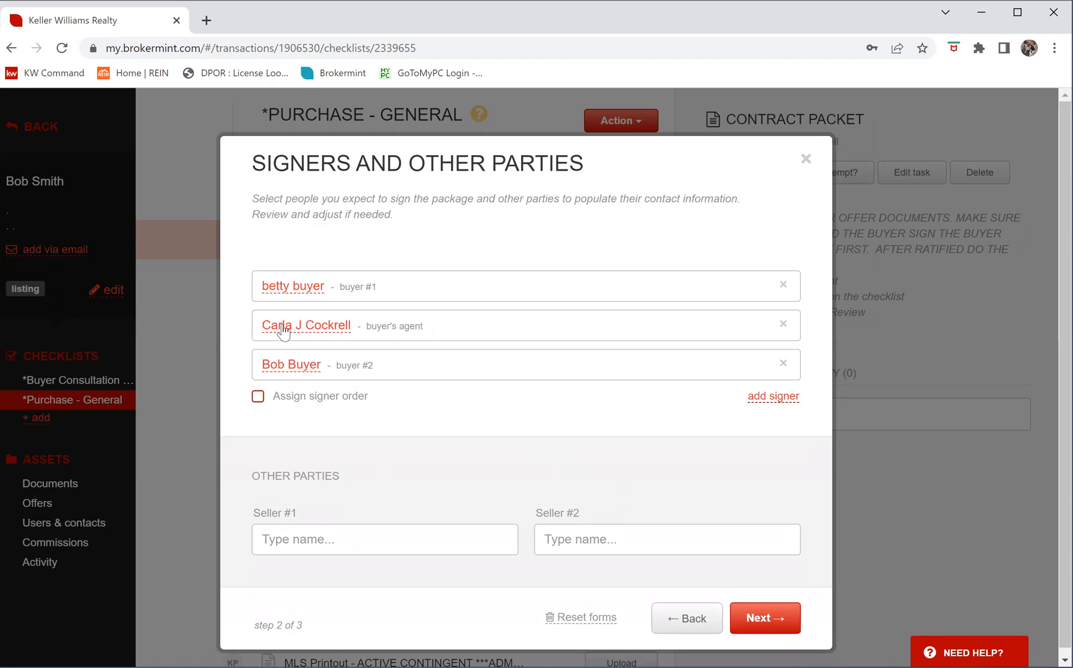
# Turn on Assign signer order and continue to the document editor
pyautogui.moveTo(286, 344); pyautogui.dragTo(272, 281)
pyautogui.click(258, 396)
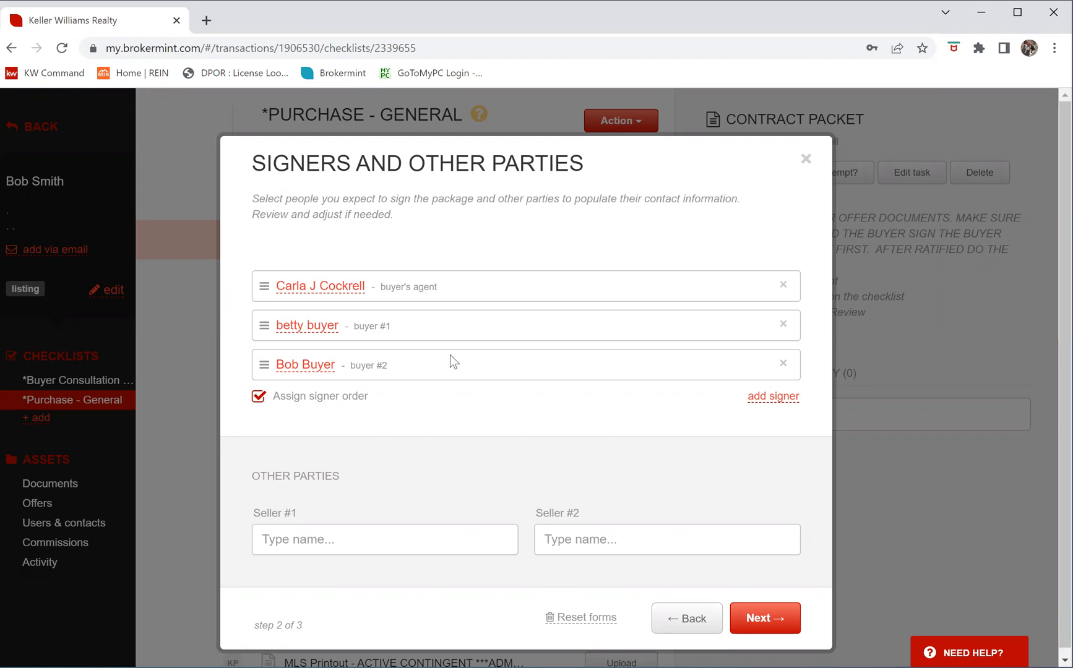
pyautogui.click(766, 618)
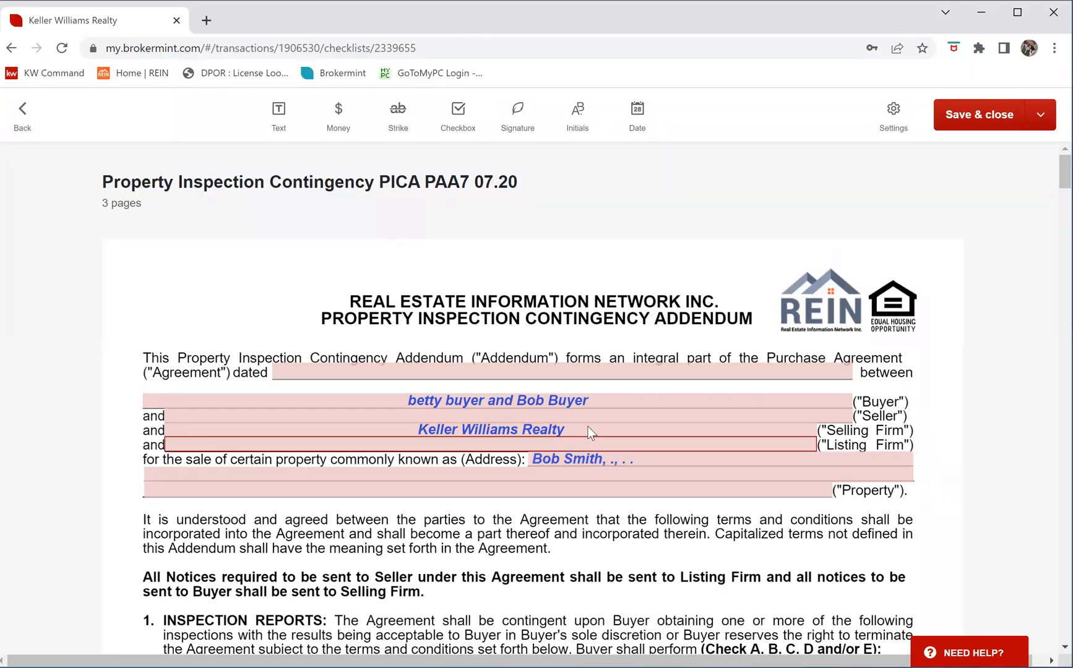
# Set the addendum's Agreement dated field to Jul 11, 2022, then check the Seller and Buyer fields
pyautogui.click(548, 369)
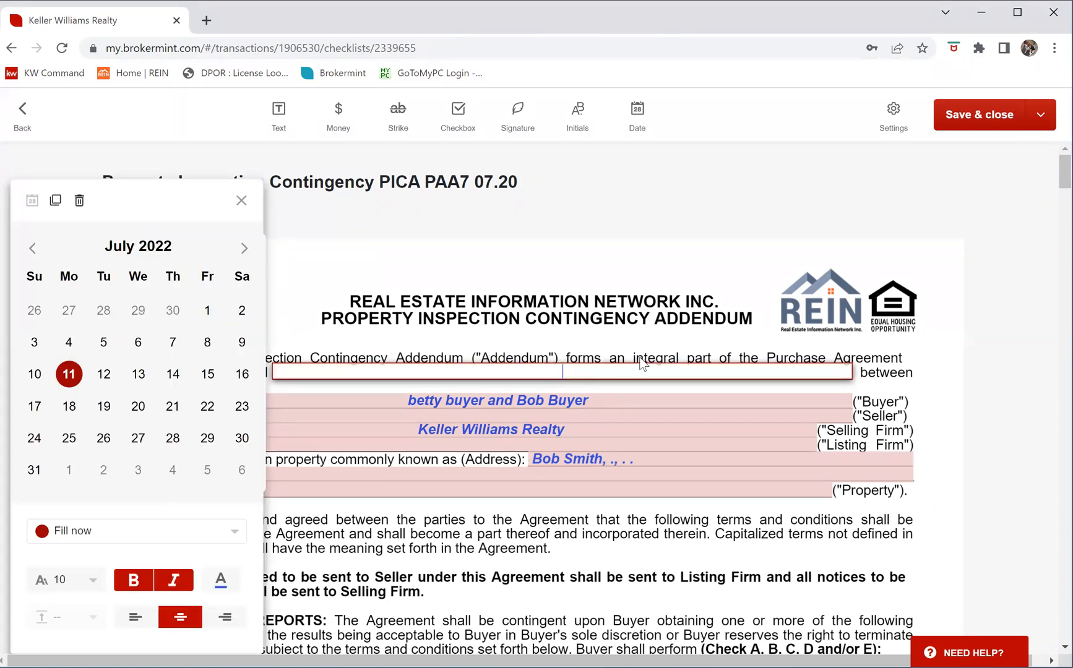
pyautogui.click(68, 374)
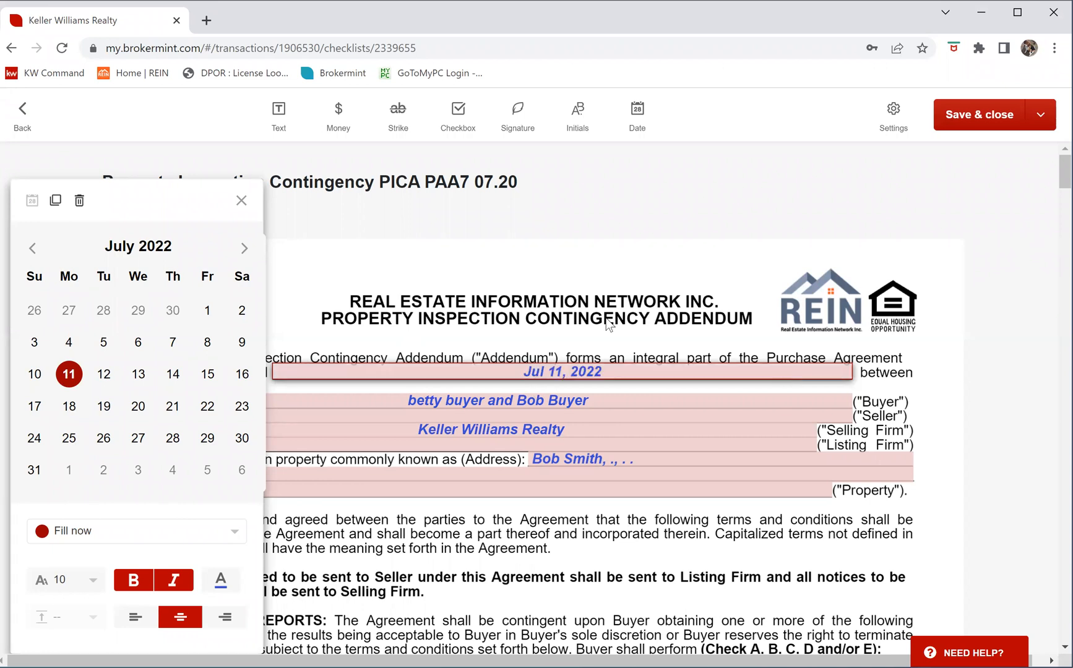
pyautogui.click(242, 200)
pyautogui.click(805, 418)
pyautogui.click(797, 397)
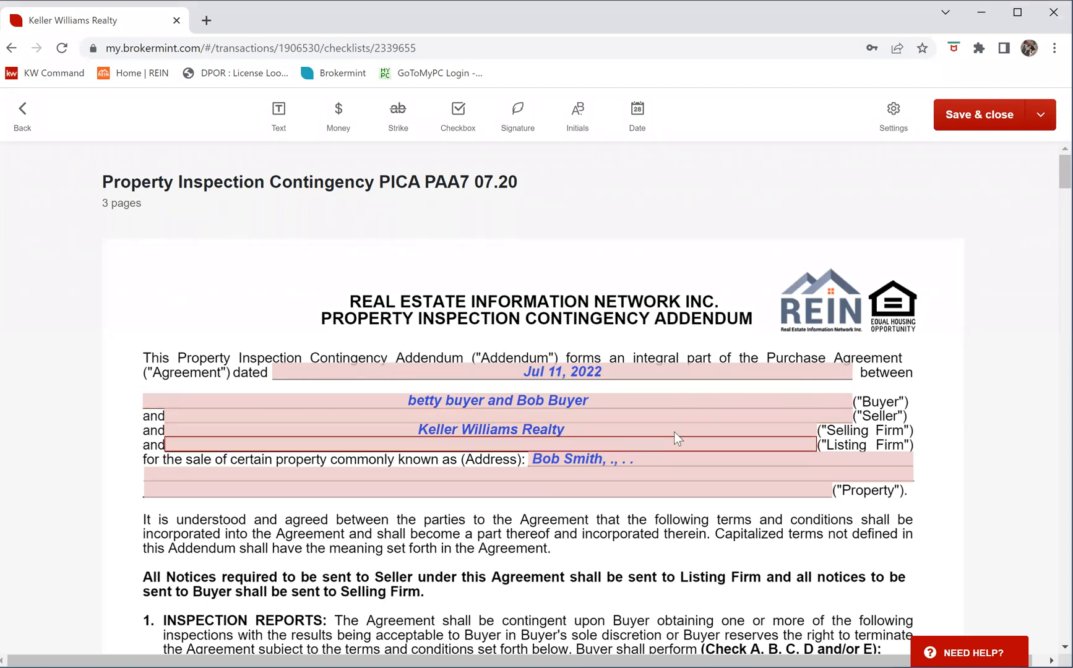
pyautogui.scroll(-1, 673, 433)
# Scroll through the package to the DPOR disclosure's Purchaser signature and Date lines
pyautogui.scroll(-2, 673, 432)
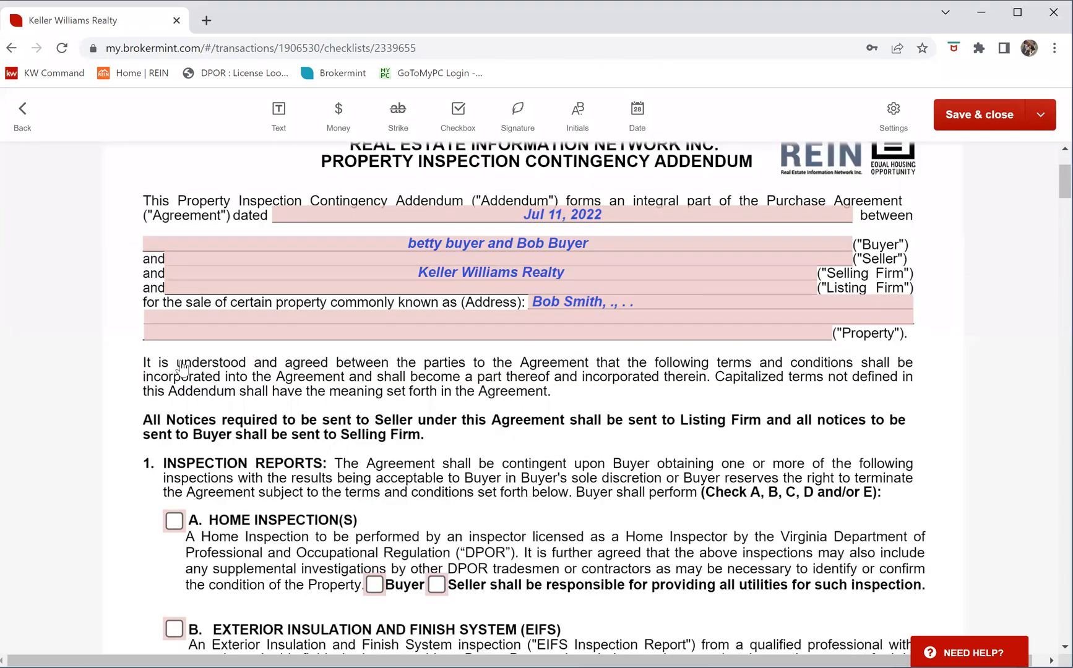
pyautogui.scroll(-2, 167, 368)
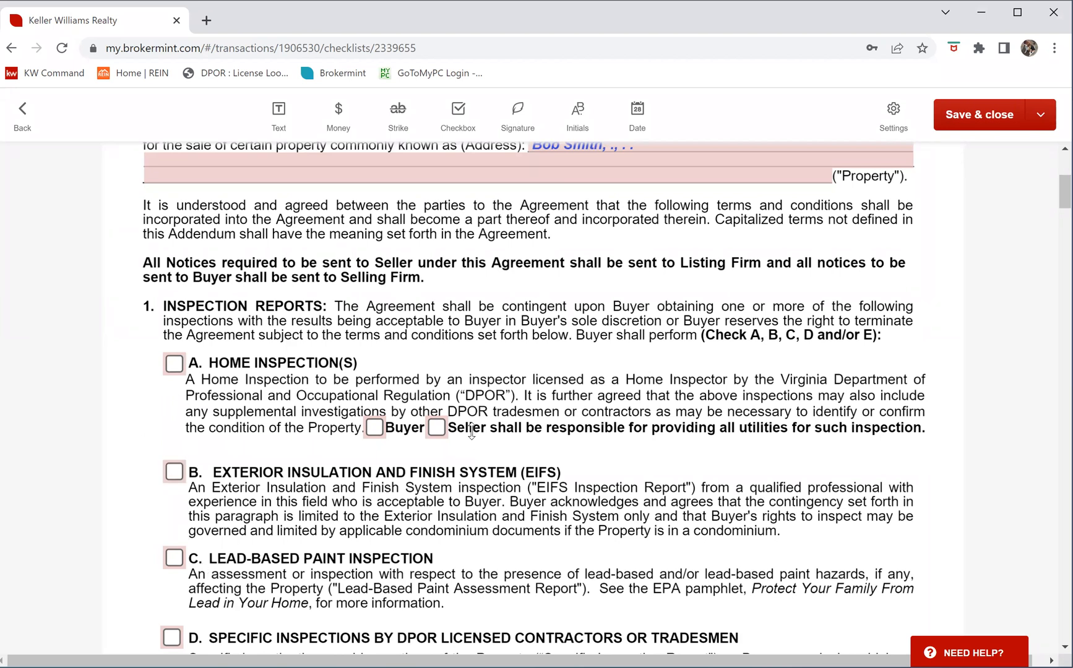
pyautogui.scroll(-11, 471, 430)
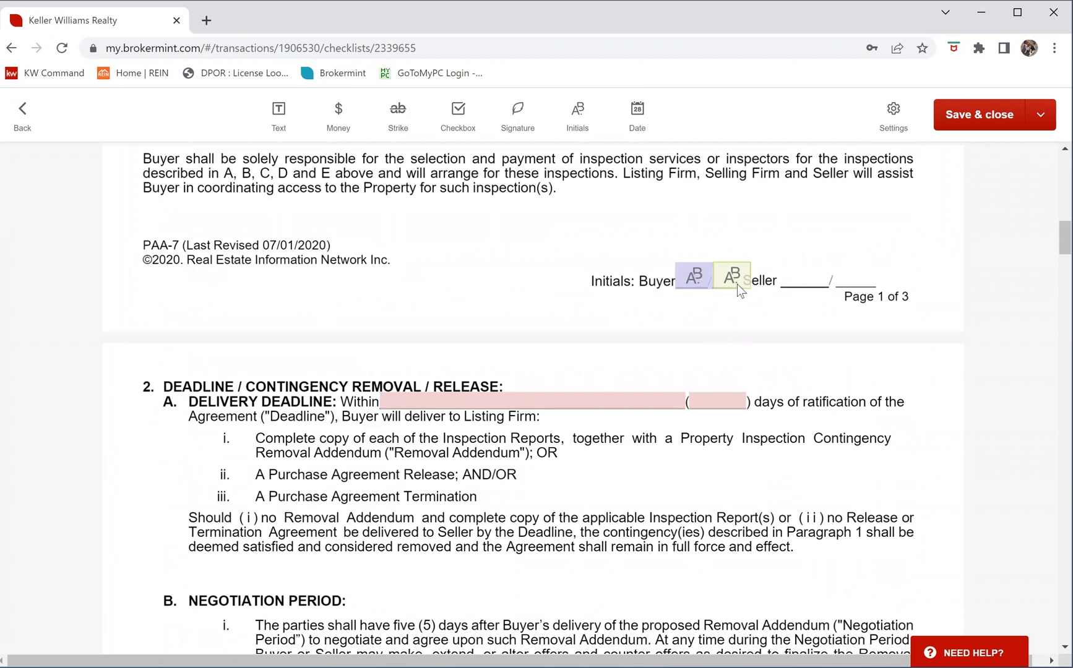
pyautogui.scroll(-3, 760, 385)
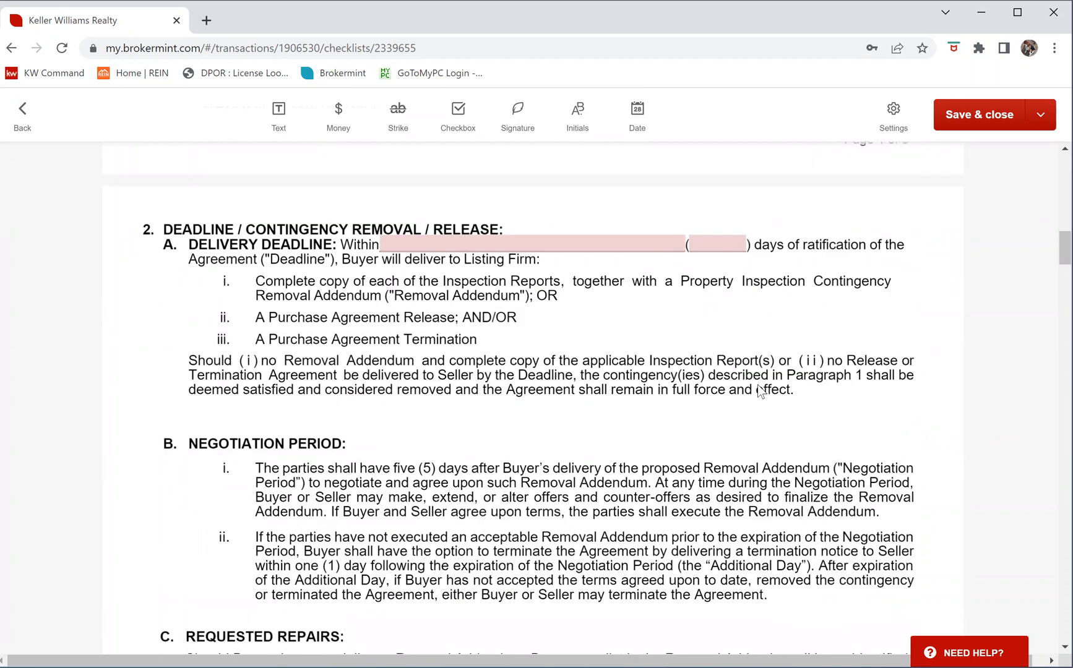
pyautogui.scroll(-20, 754, 388)
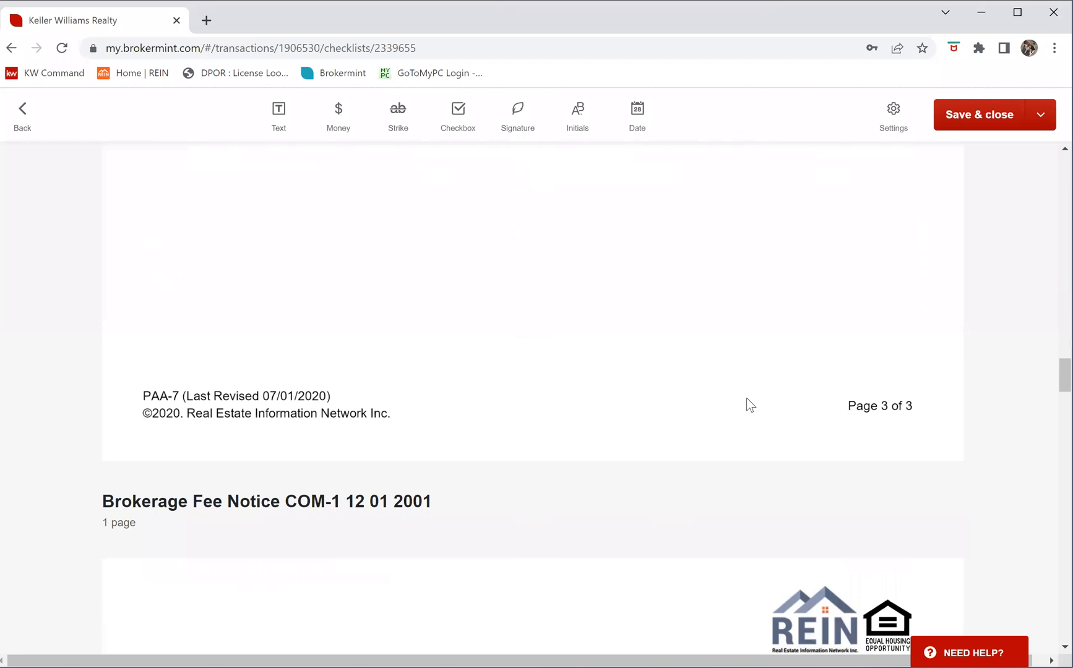
pyautogui.scroll(-20, 744, 399)
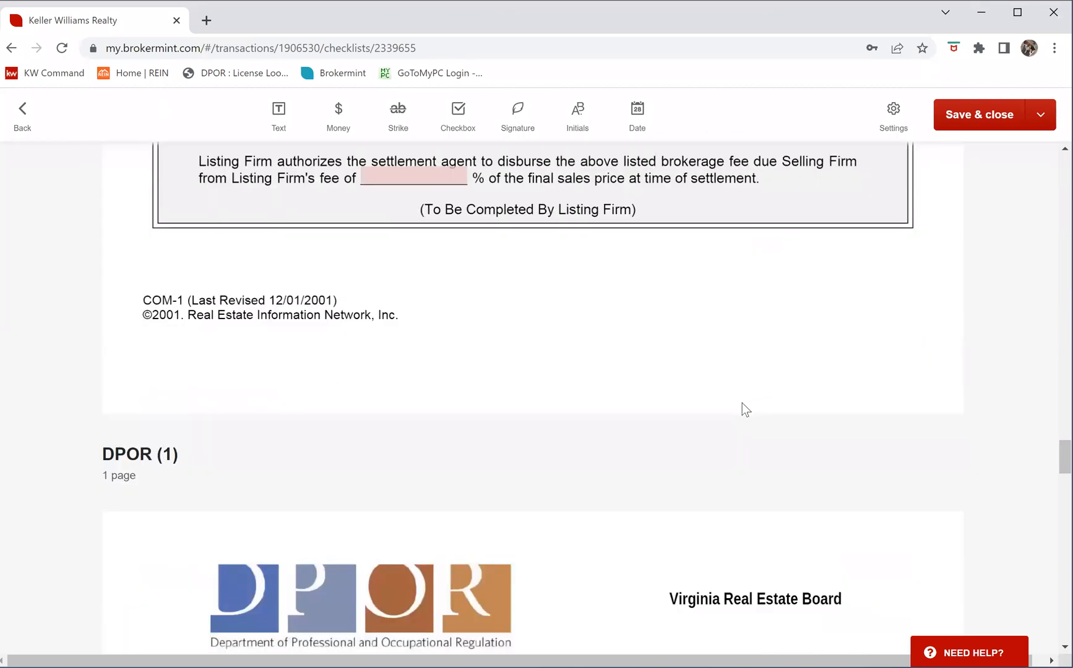
pyautogui.scroll(15, 742, 397)
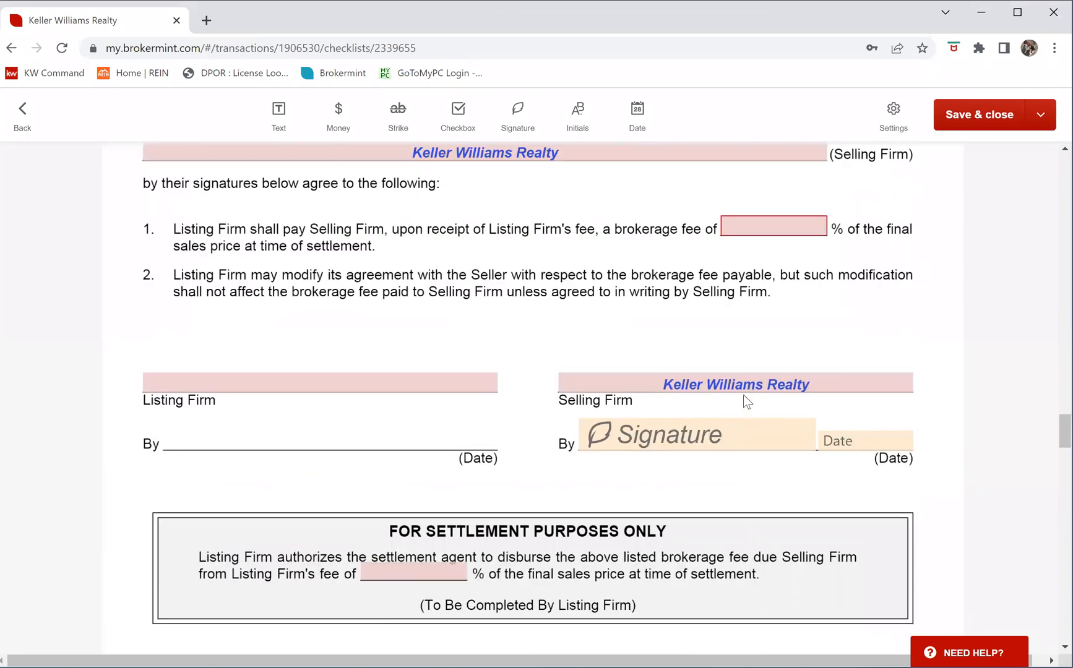
pyautogui.scroll(5, 746, 400)
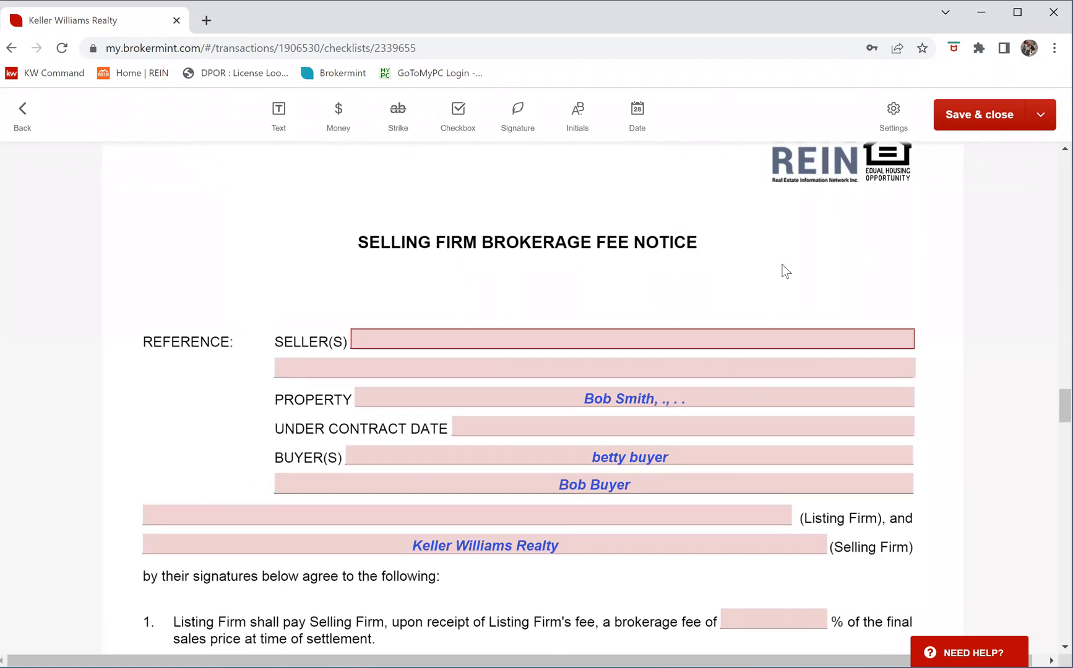
pyautogui.scroll(-6, 795, 278)
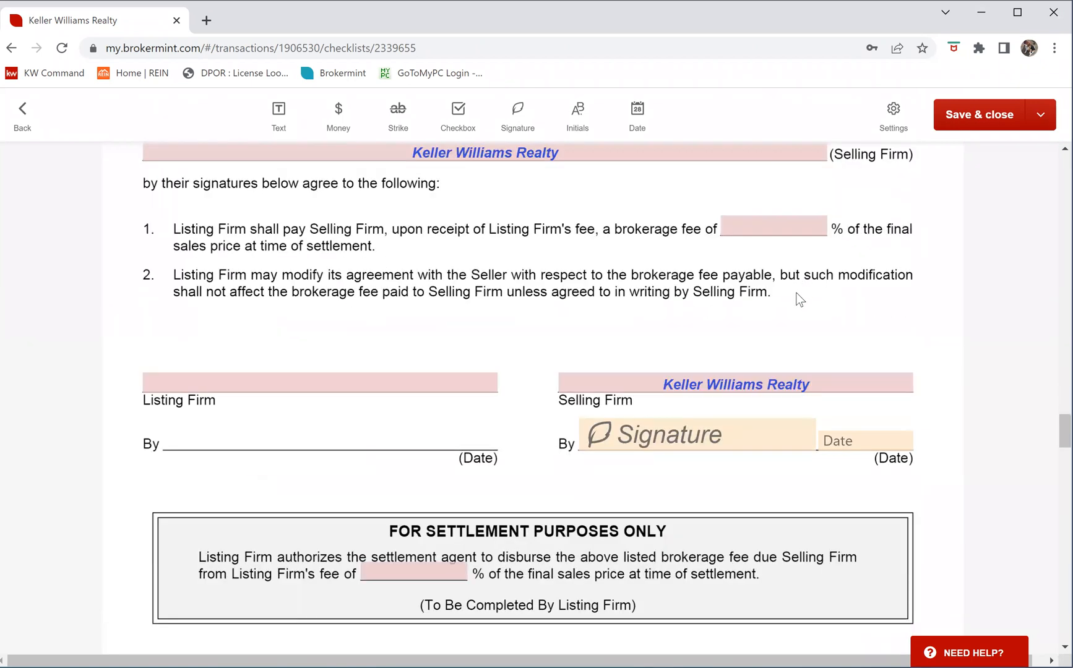
pyautogui.scroll(-7, 796, 297)
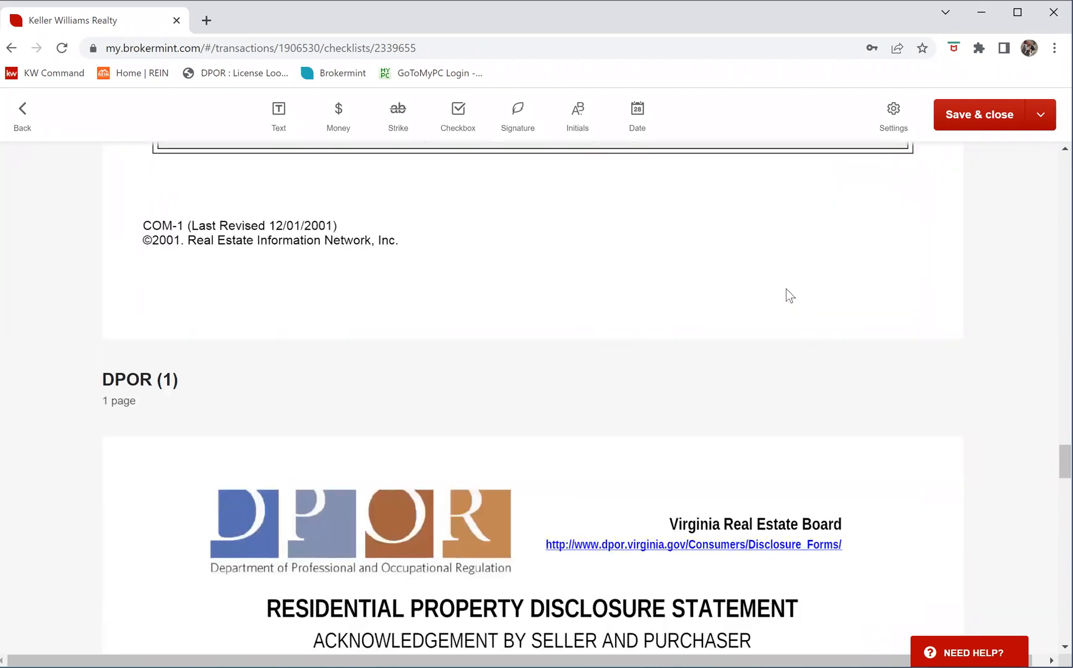
pyautogui.scroll(5, 786, 289)
pyautogui.scroll(8, 785, 289)
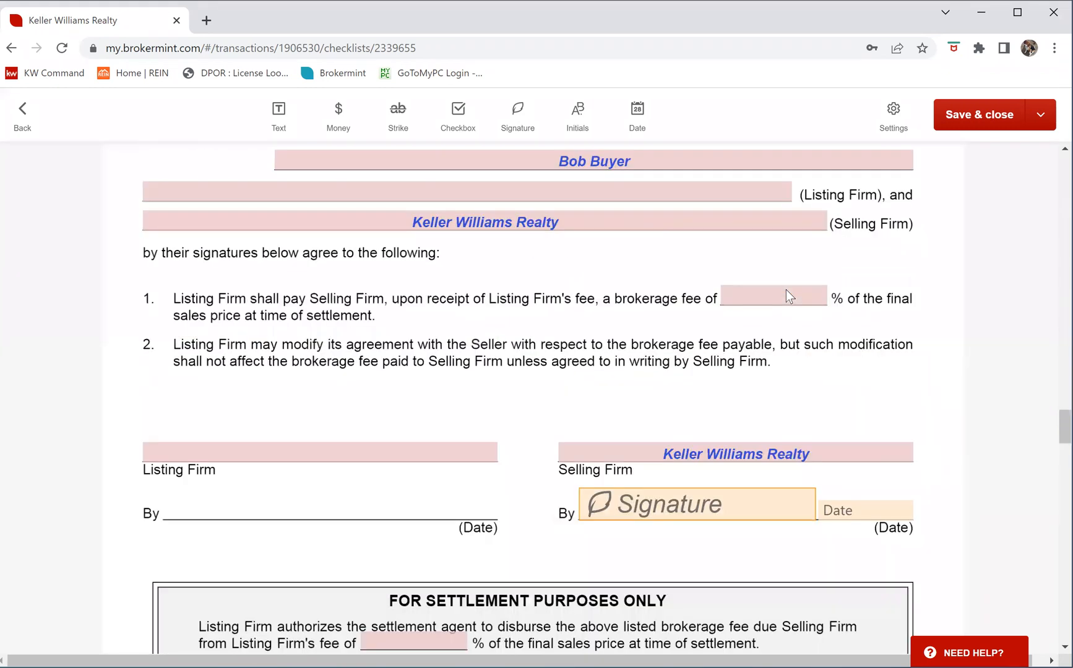
pyautogui.scroll(1, 786, 300)
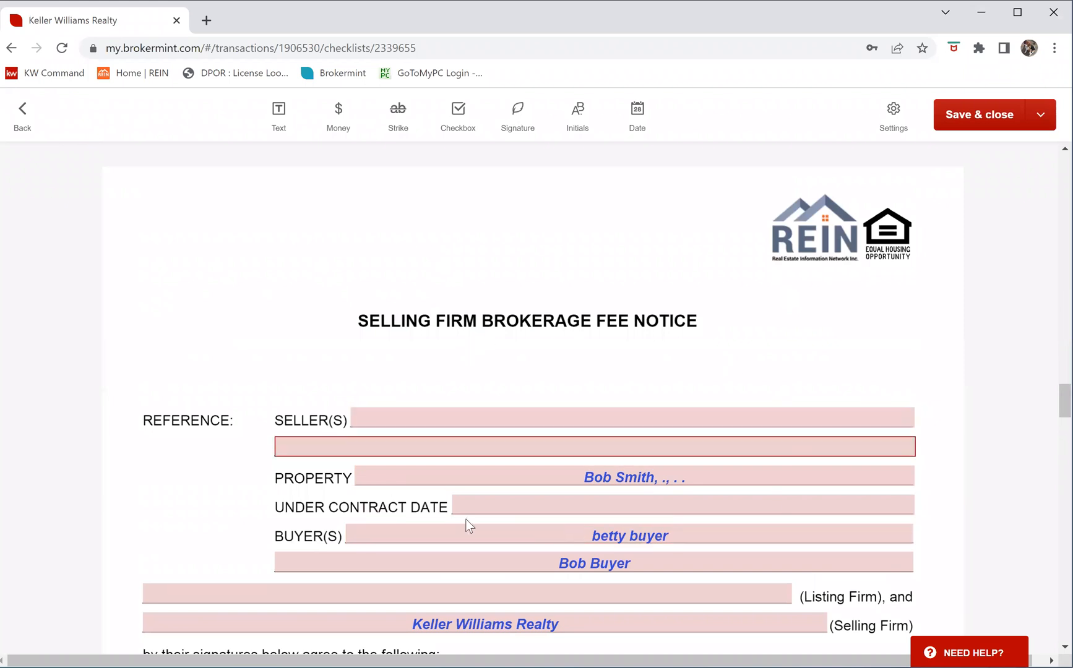
pyautogui.scroll(-15, 736, 350)
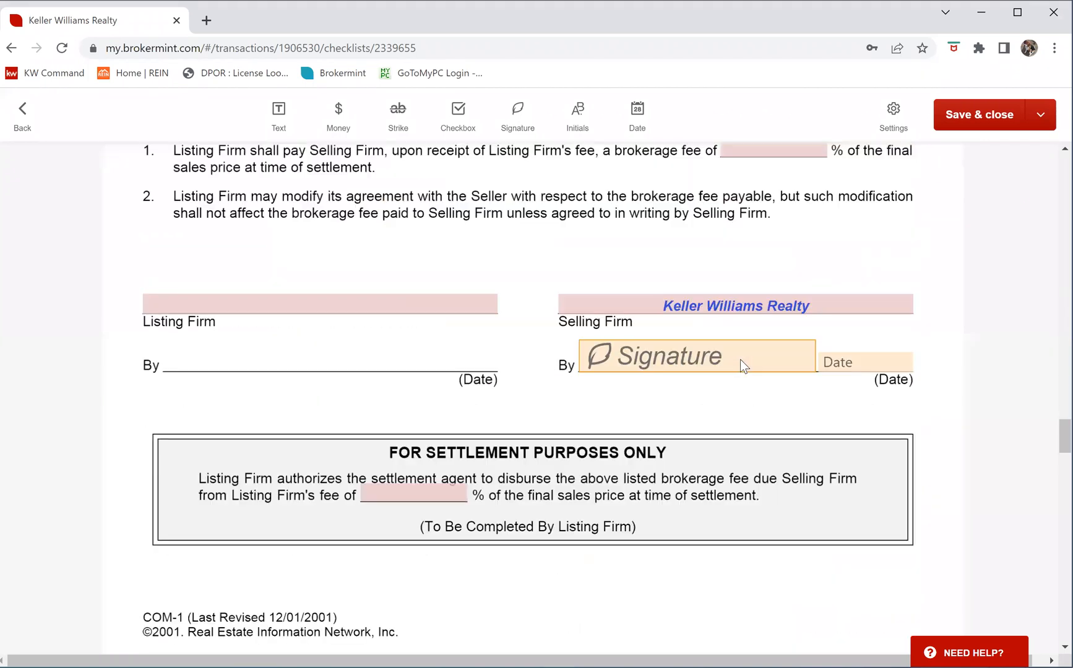
pyautogui.scroll(-5, 740, 360)
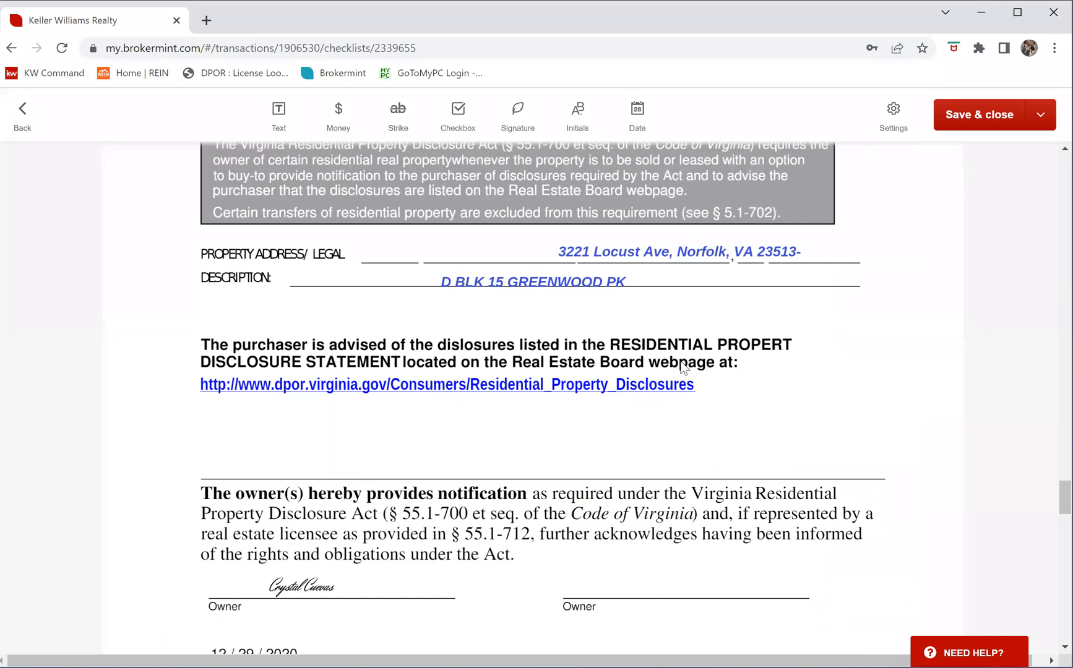
pyautogui.scroll(-2, 682, 367)
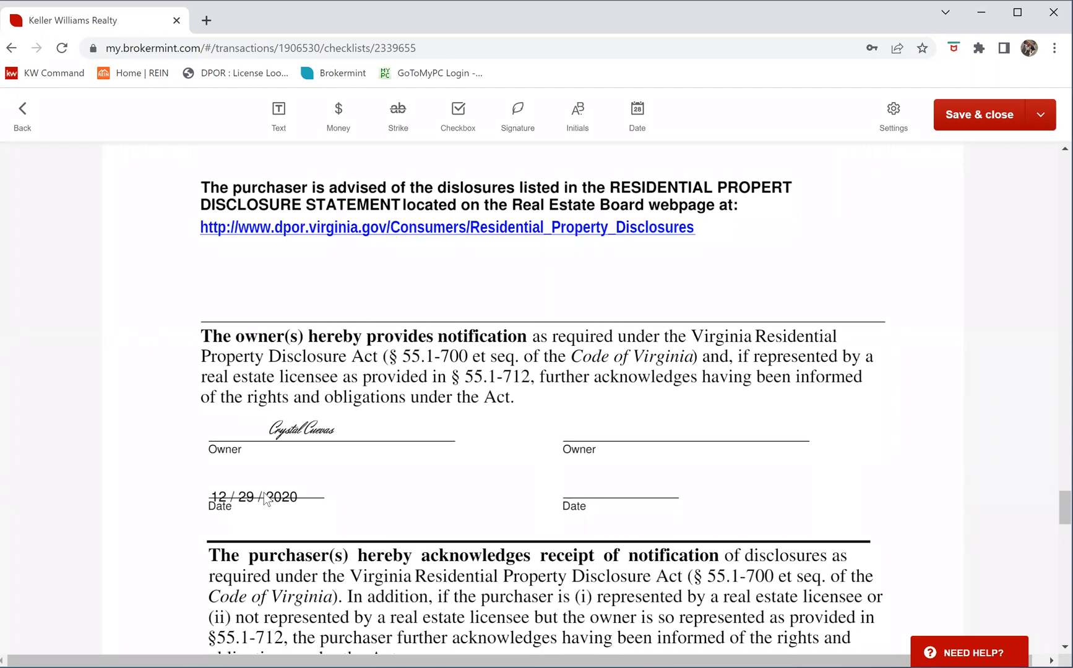
pyautogui.scroll(-4, 637, 425)
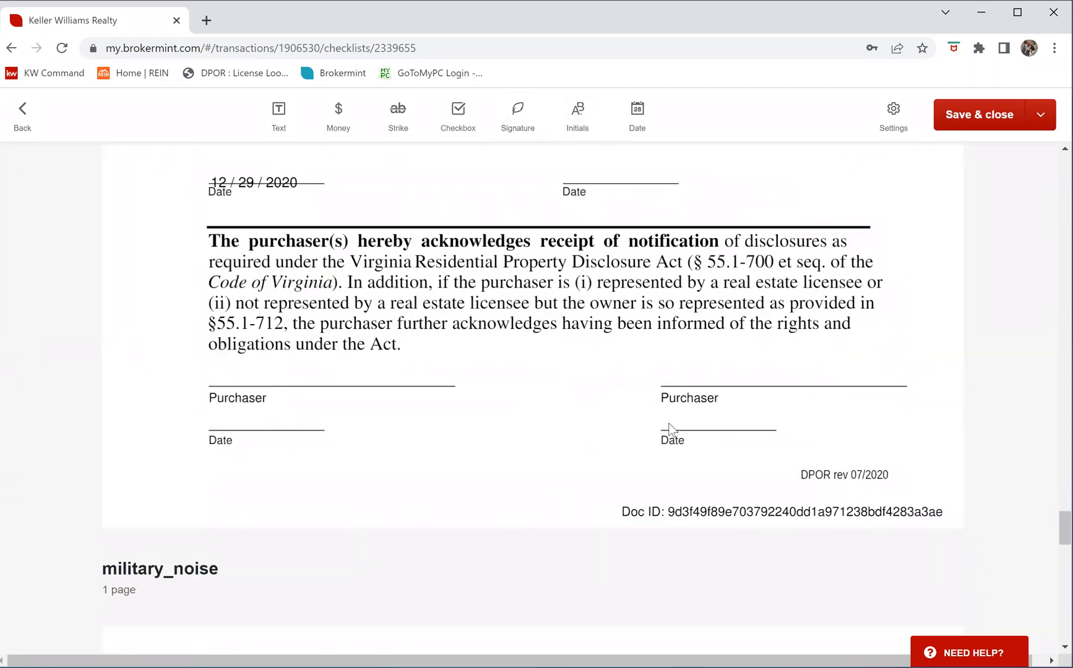
# Add signature fields on both Purchaser lines: left for Buyer #1, right for Buyer #2
pyautogui.click(517, 115)
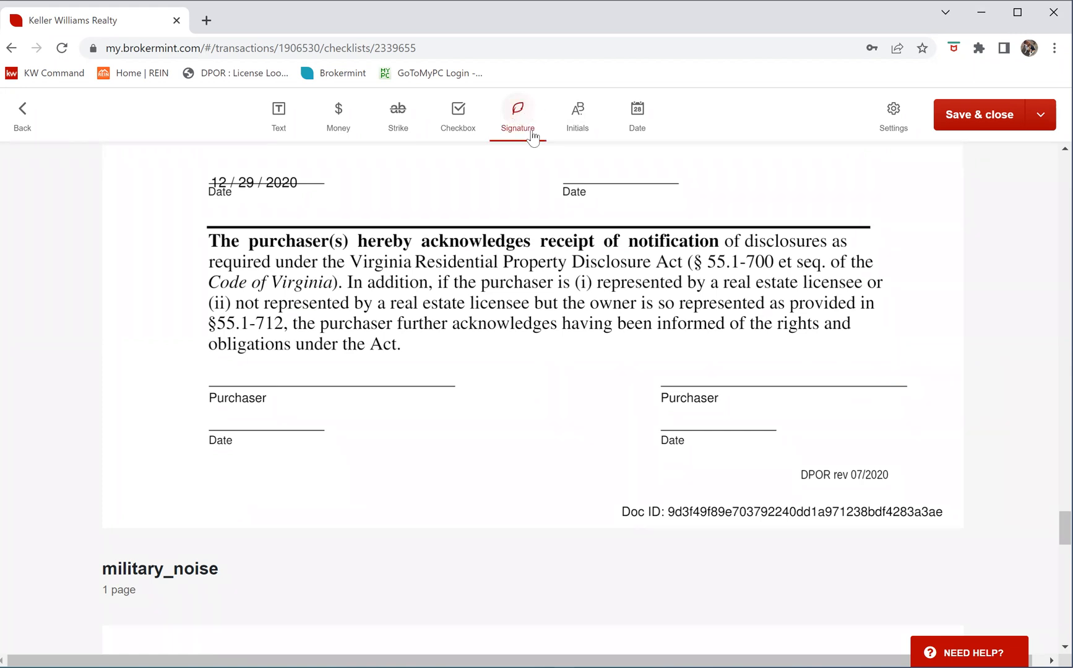
pyautogui.click(223, 369)
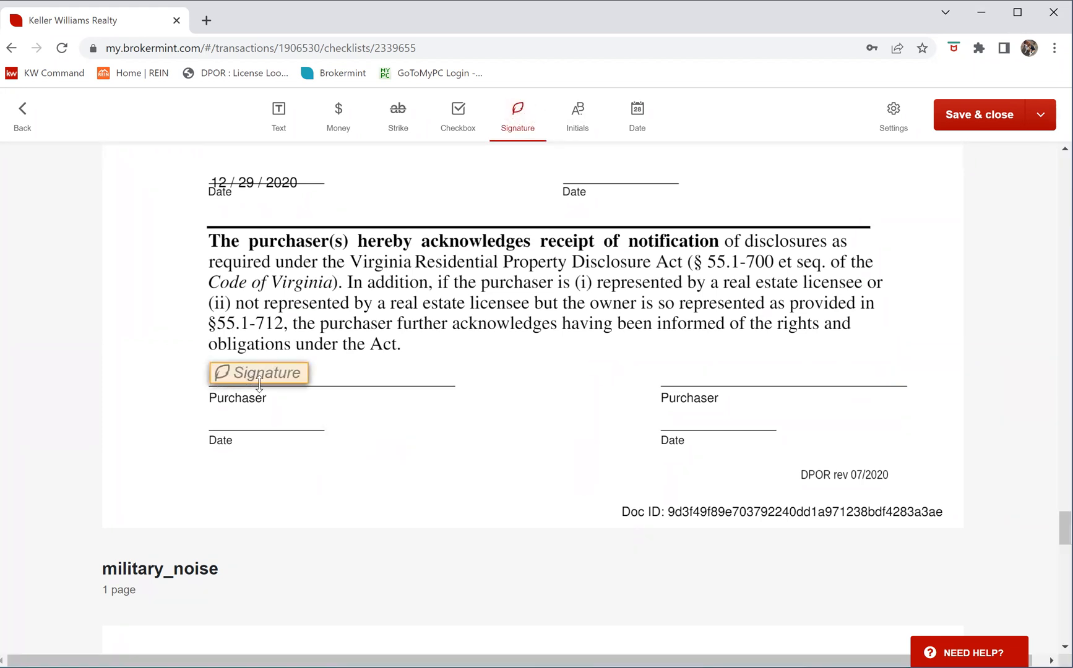
pyautogui.click(259, 379)
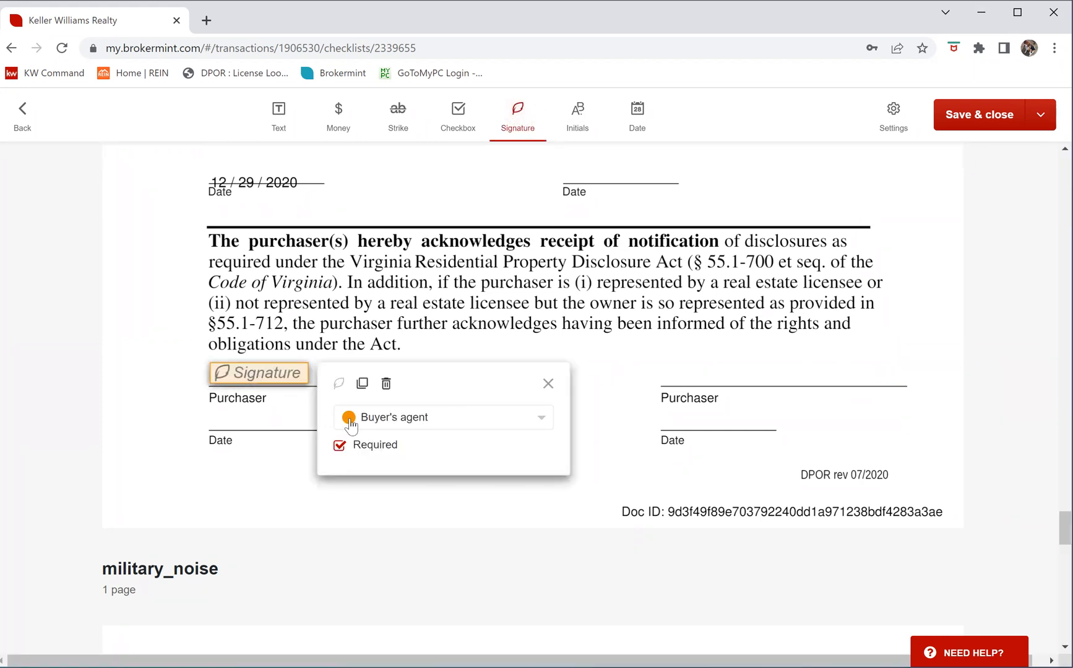
pyautogui.click(402, 422)
pyautogui.click(385, 460)
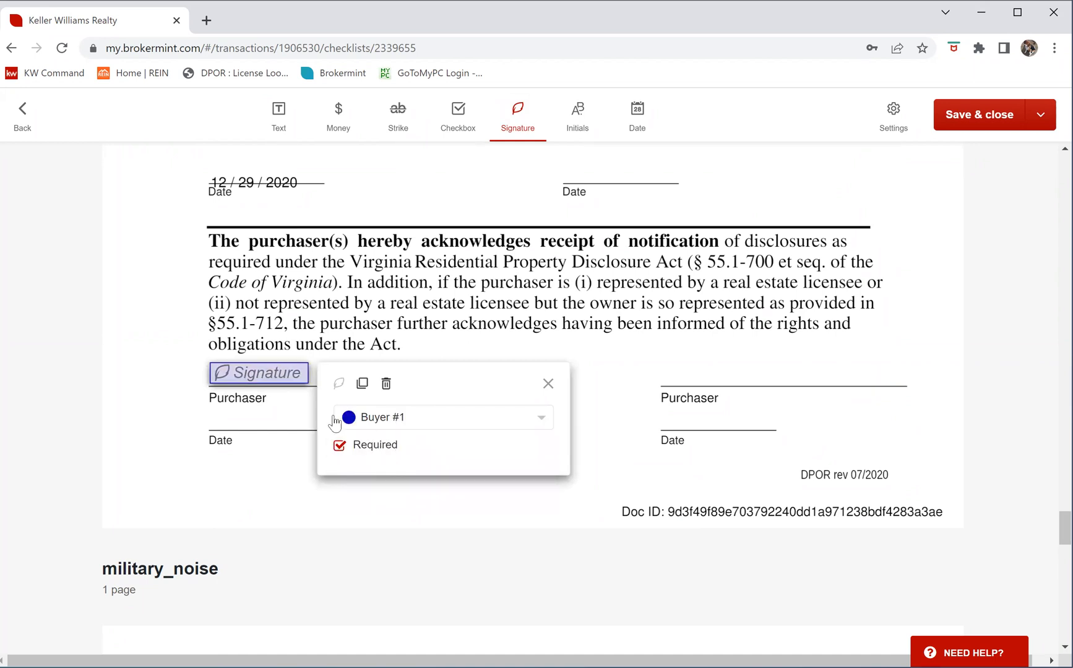
pyautogui.moveTo(307, 372); pyautogui.dragTo(451, 371)
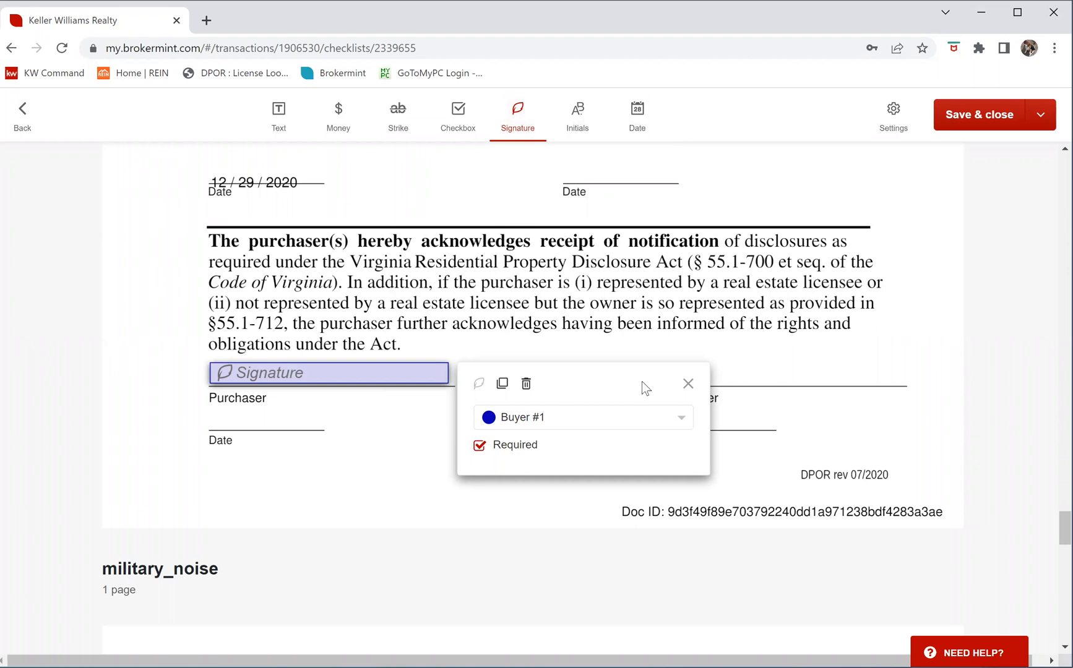
pyautogui.click(746, 359)
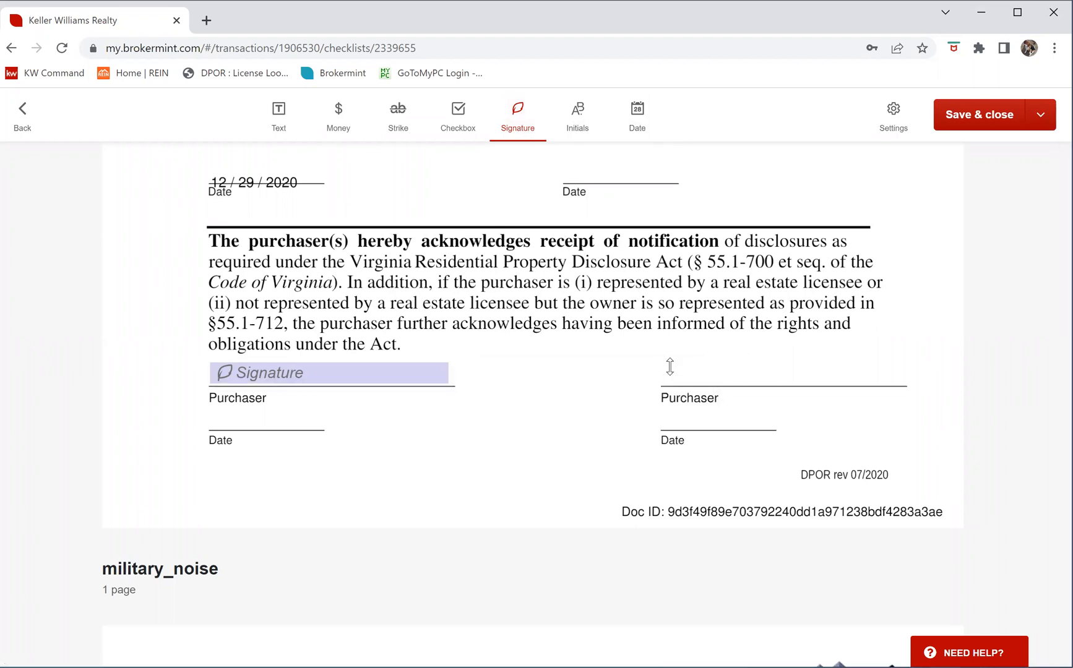
pyautogui.click(670, 366)
pyautogui.click(728, 365)
pyautogui.moveTo(732, 373); pyautogui.dragTo(724, 368)
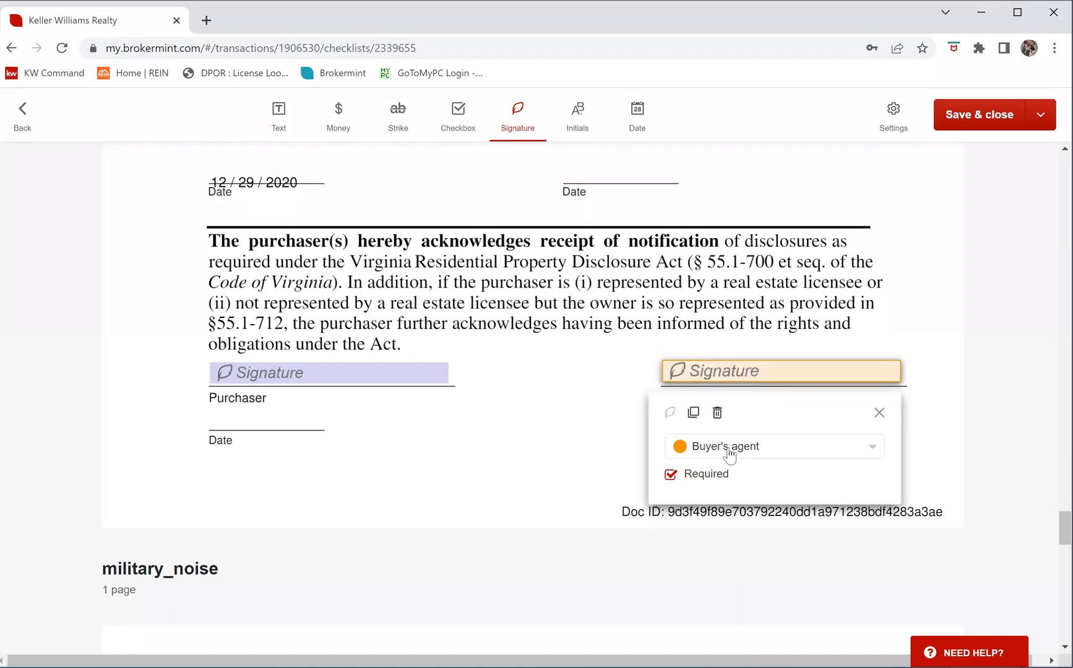
pyautogui.click(740, 447)
pyautogui.click(767, 511)
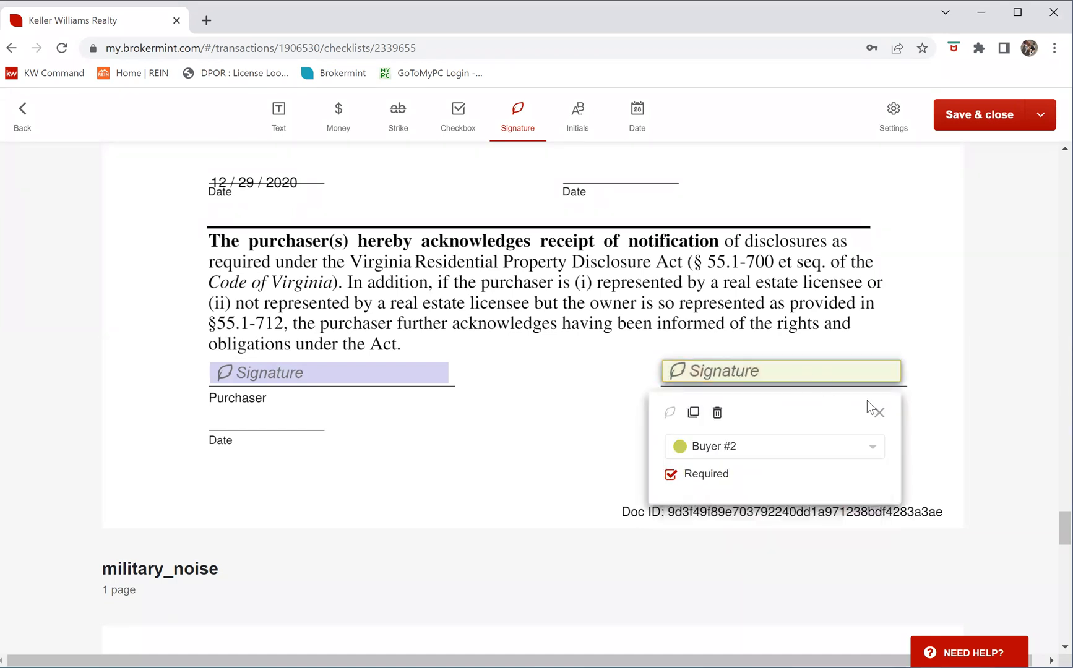
pyautogui.click(878, 412)
pyautogui.click(517, 121)
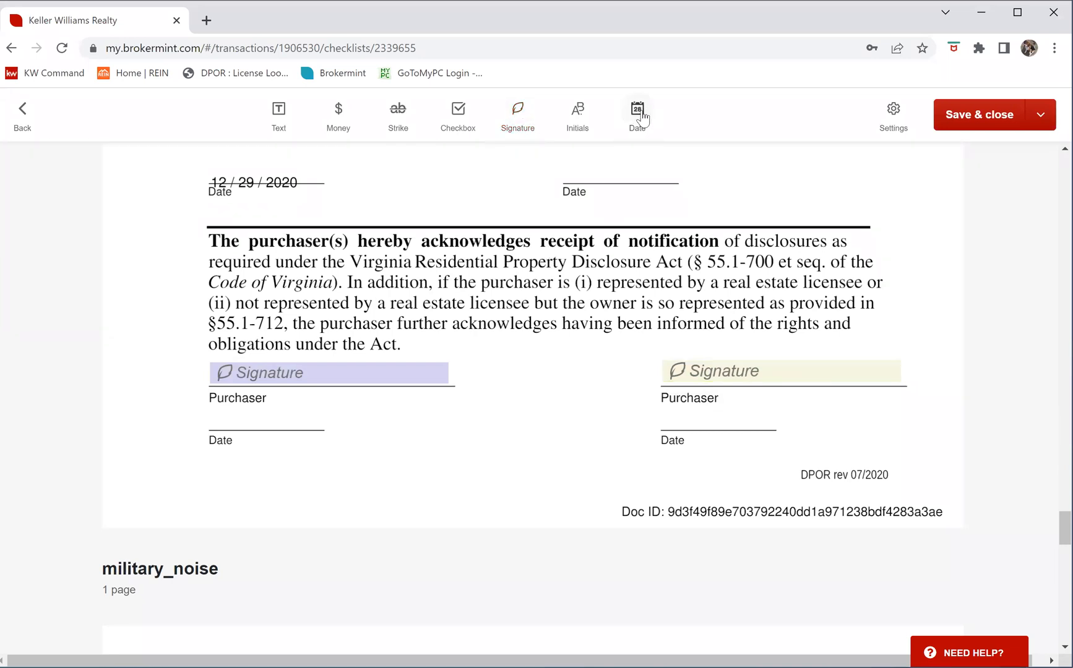
# Add date fields on both Date lines: right for Buyer #2, left for Buyer #1
pyautogui.click(667, 413)
pyautogui.click(700, 418)
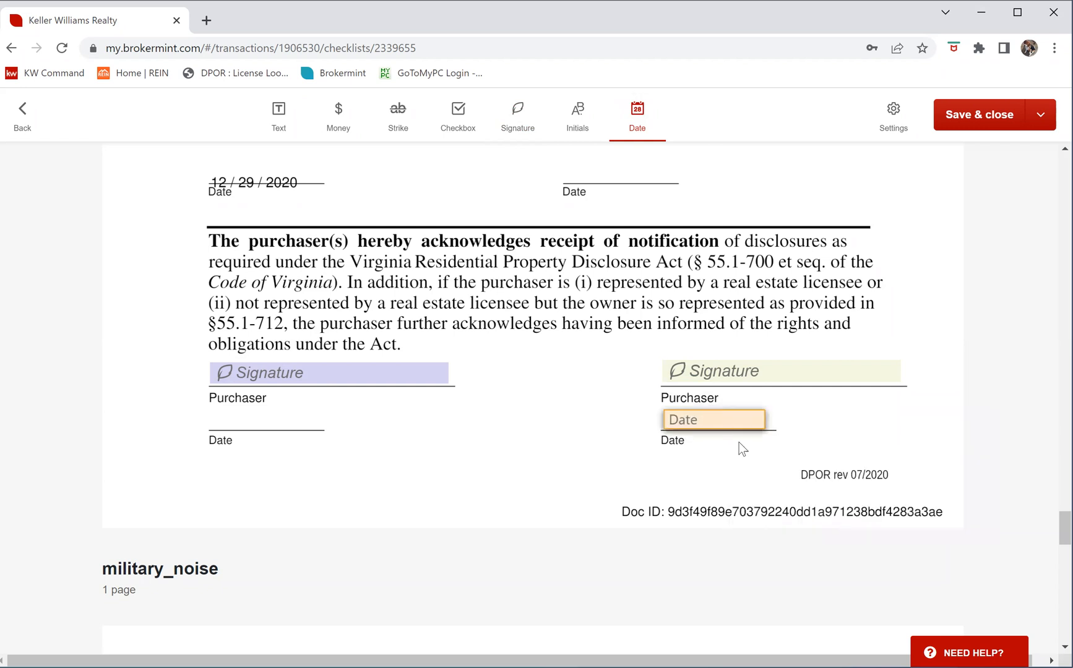
pyautogui.click(809, 465)
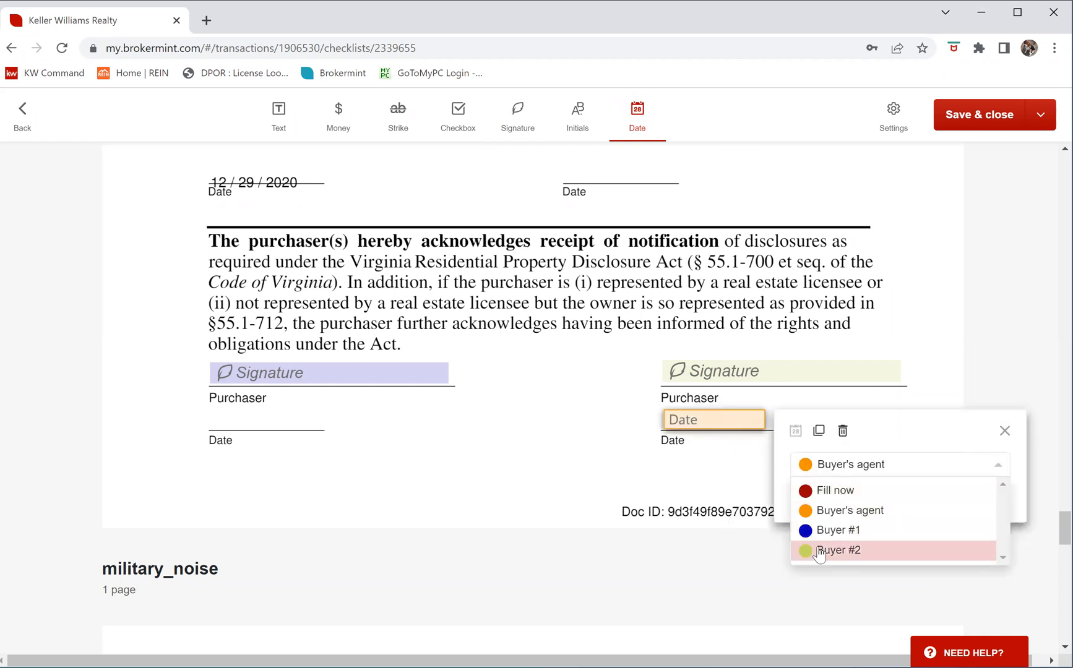
pyautogui.click(819, 550)
pyautogui.click(280, 412)
pyautogui.click(278, 411)
pyautogui.moveTo(291, 418); pyautogui.dragTo(224, 409)
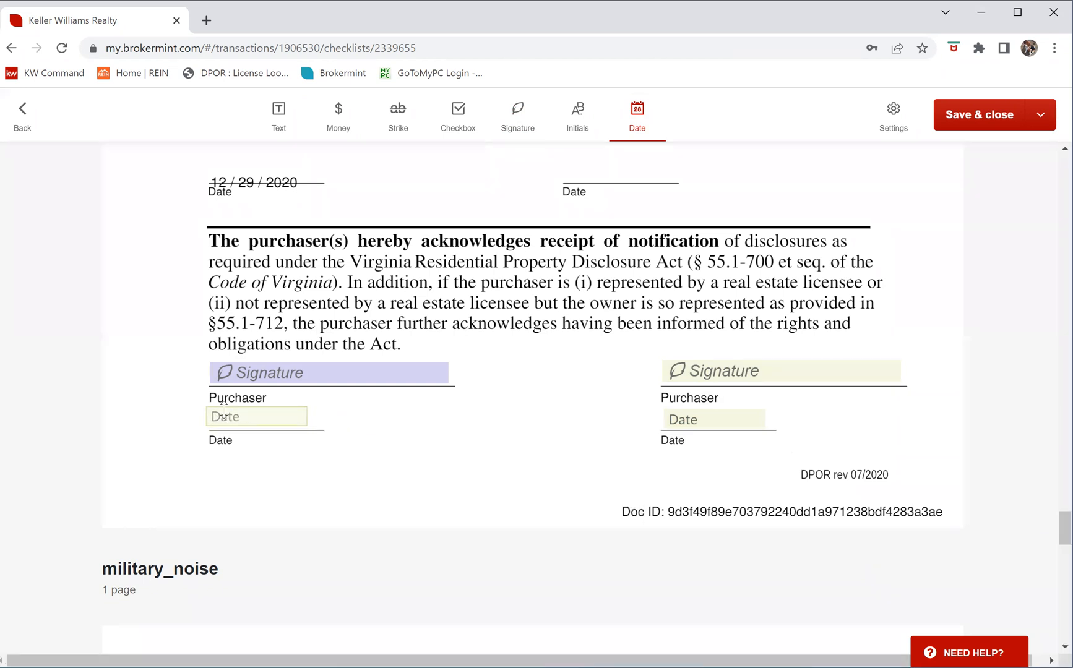
pyautogui.click(370, 461)
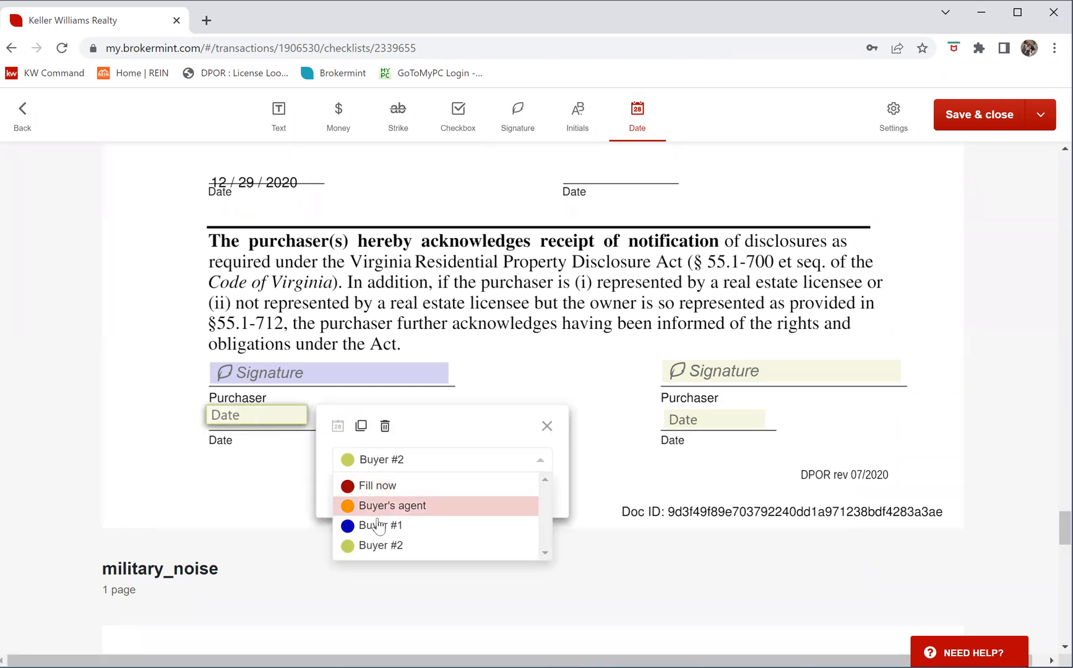
pyautogui.click(379, 525)
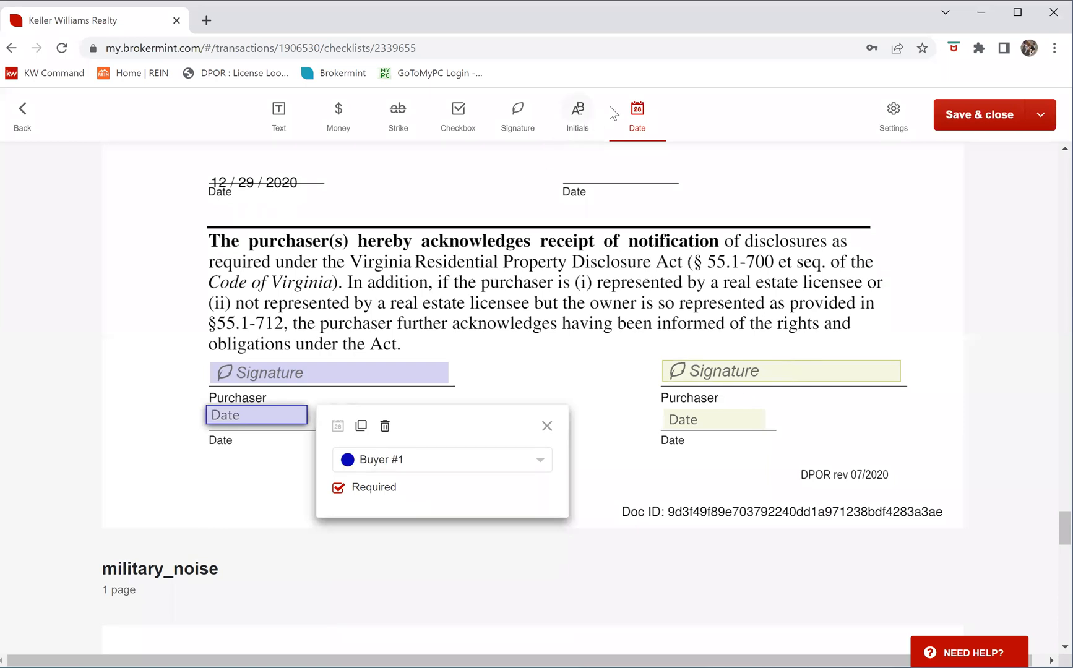
pyautogui.click(609, 213)
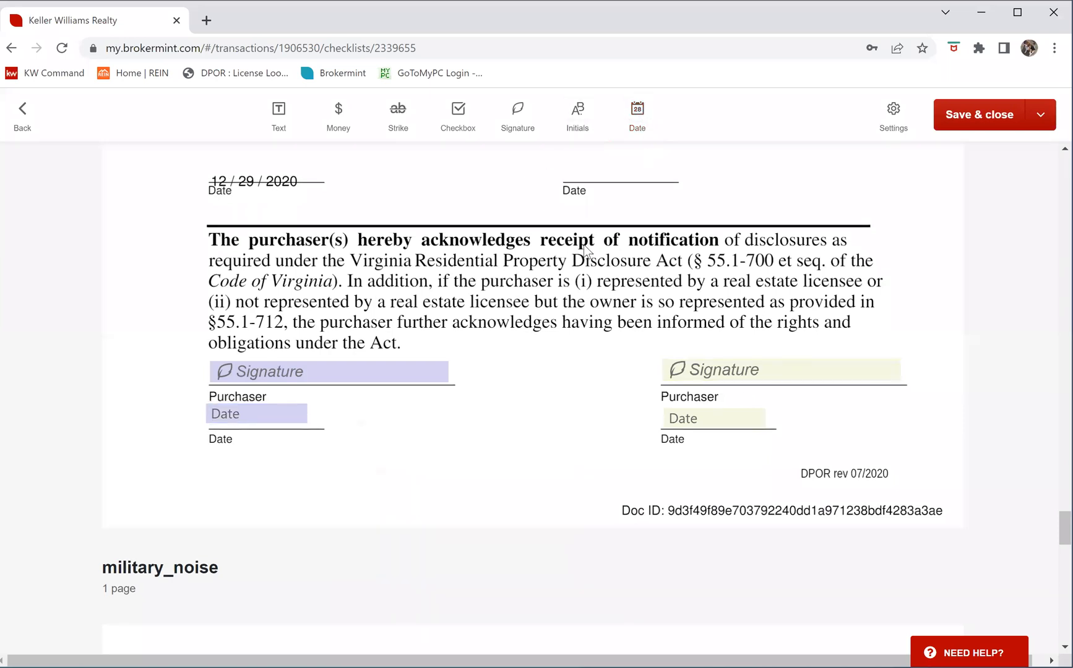
# Place initials fields before '<65 dB DNL' and 'None (outside APZs)' on the military_noise form
pyautogui.scroll(-8, 592, 254)
pyautogui.scroll(-4, 597, 256)
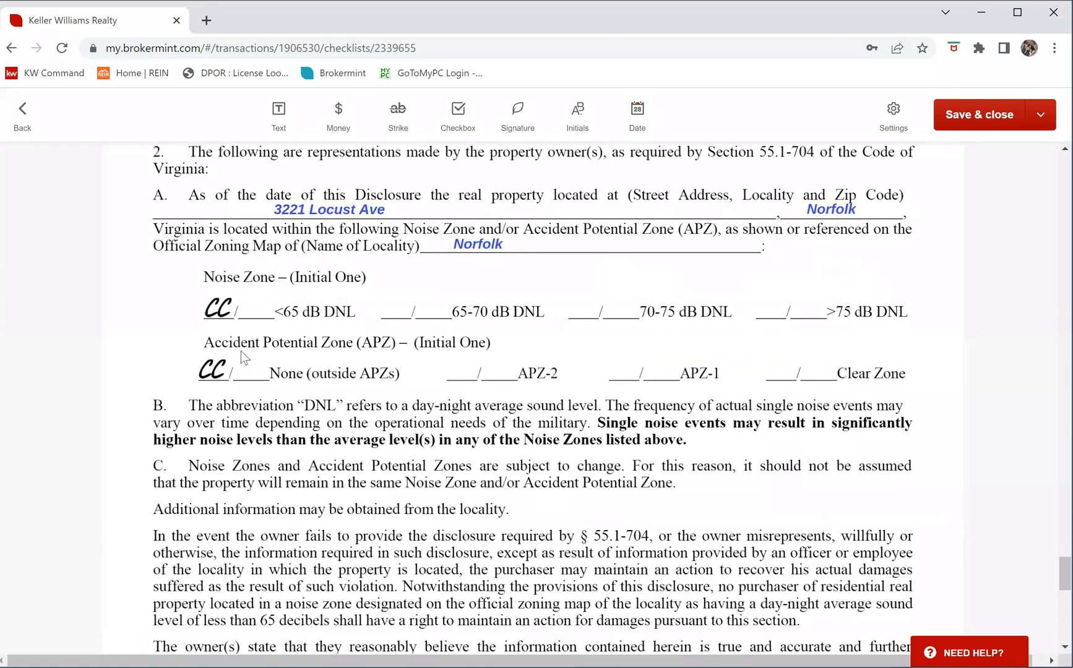
pyautogui.click(577, 116)
pyautogui.click(243, 300)
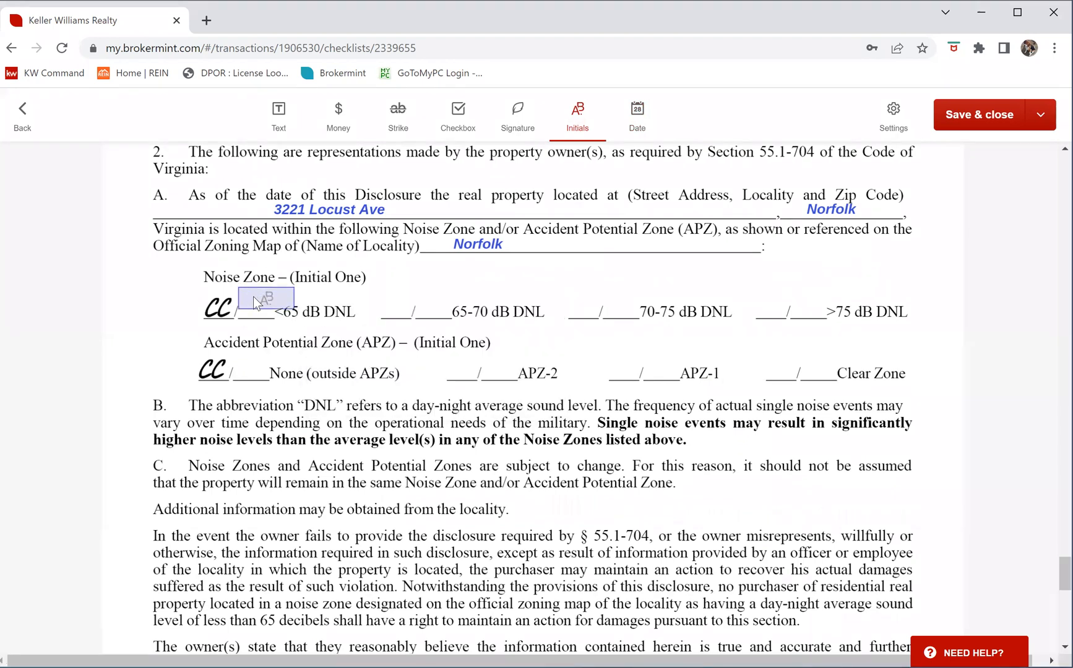
pyautogui.click(253, 297)
pyautogui.click(243, 366)
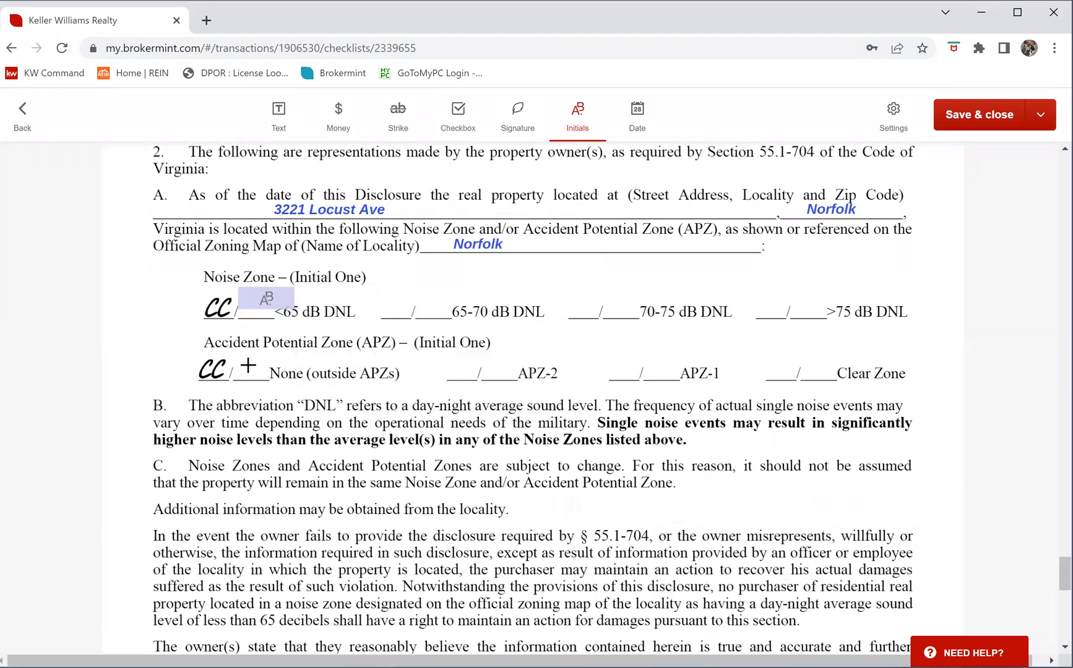
pyautogui.click(253, 363)
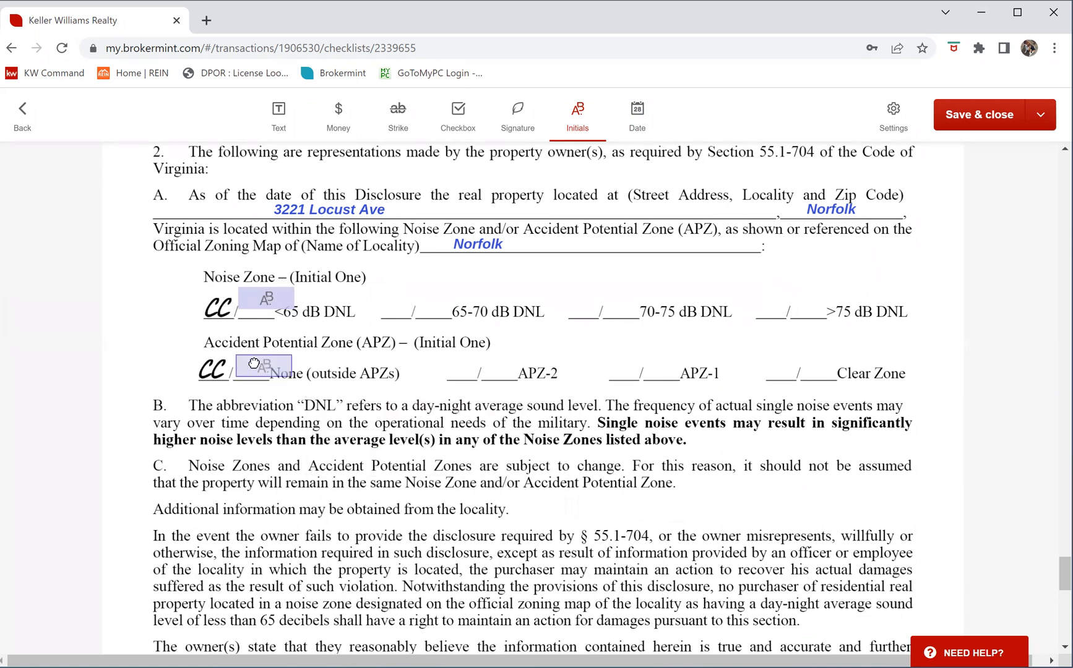
# Add second initials fields for Buyer #2 in the Noise Zone and APZ rows
pyautogui.click(325, 291)
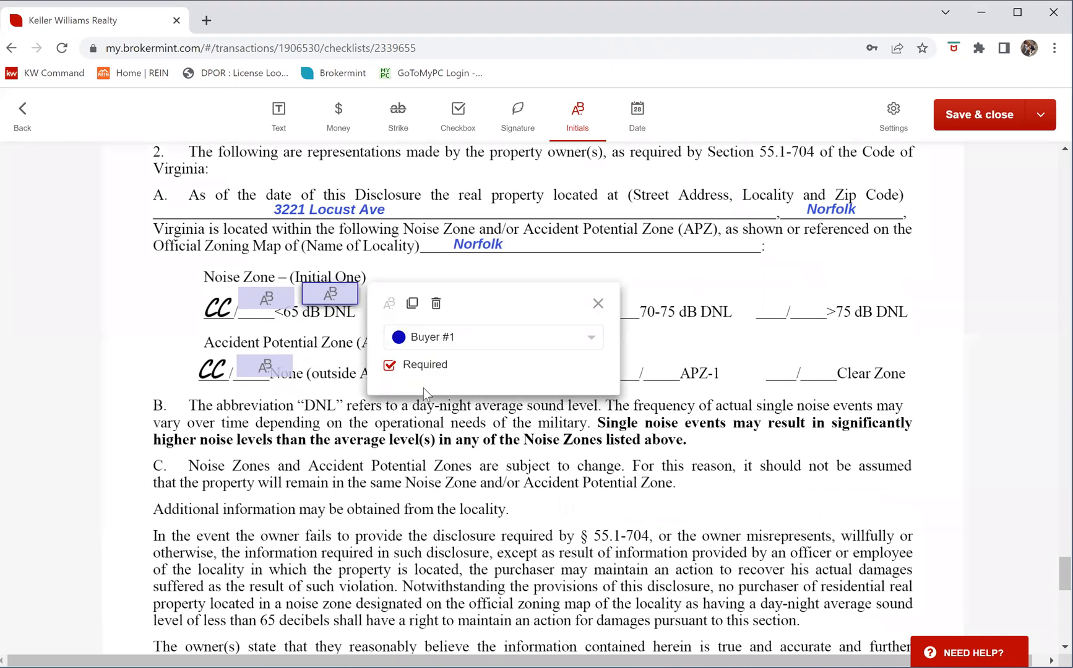
pyautogui.click(436, 344)
pyautogui.click(396, 403)
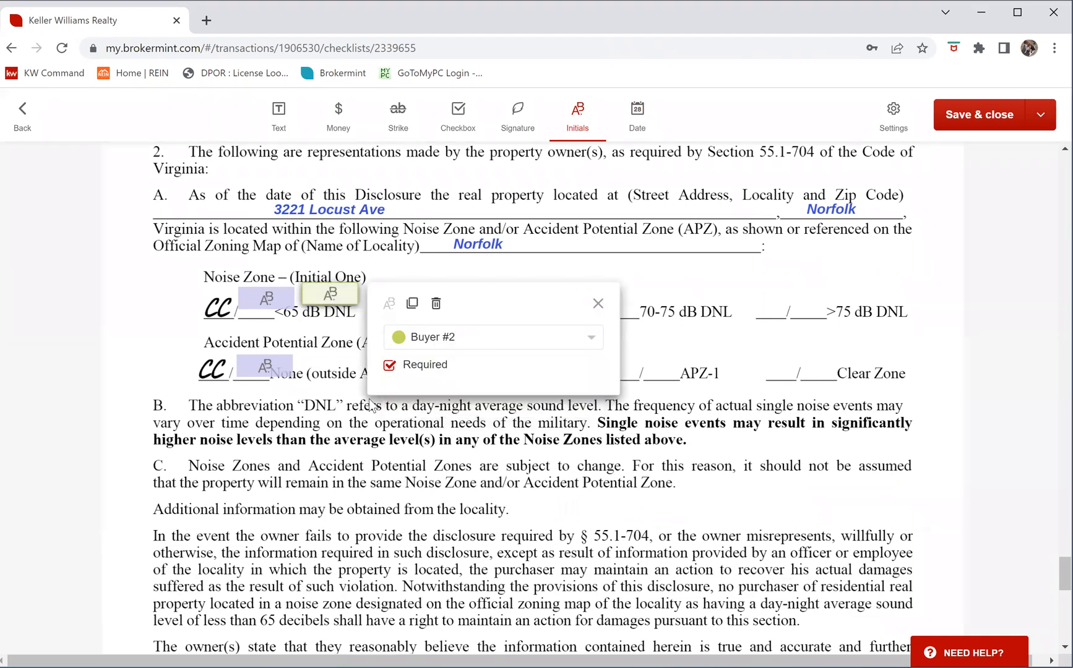
pyautogui.click(321, 361)
pyautogui.click(318, 359)
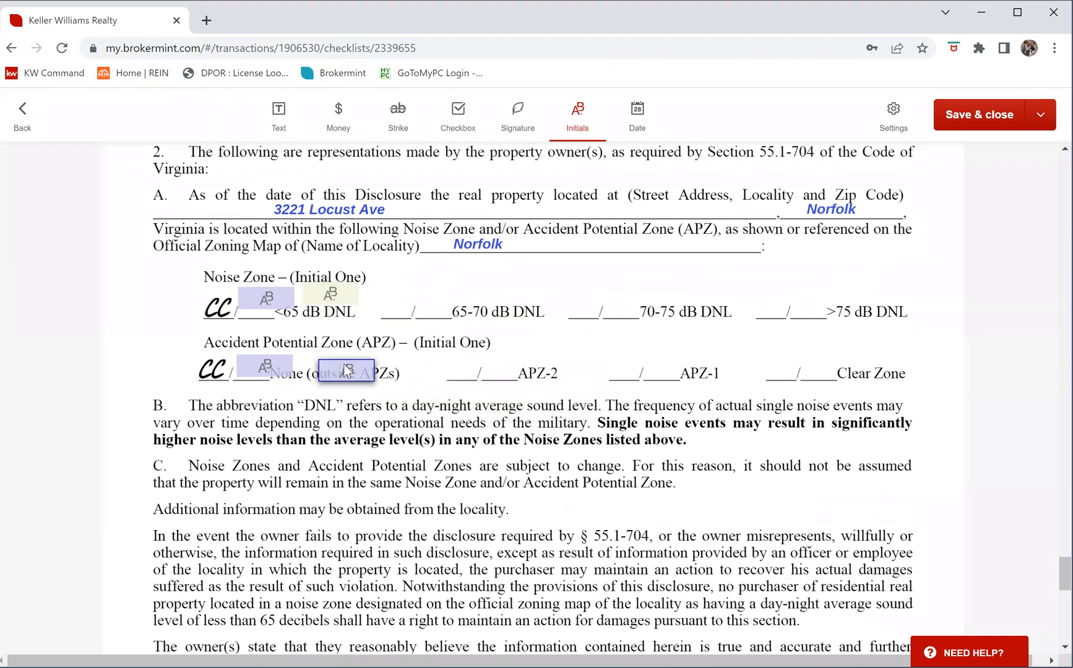
pyautogui.moveTo(325, 353); pyautogui.dragTo(324, 351)
pyautogui.click(450, 407)
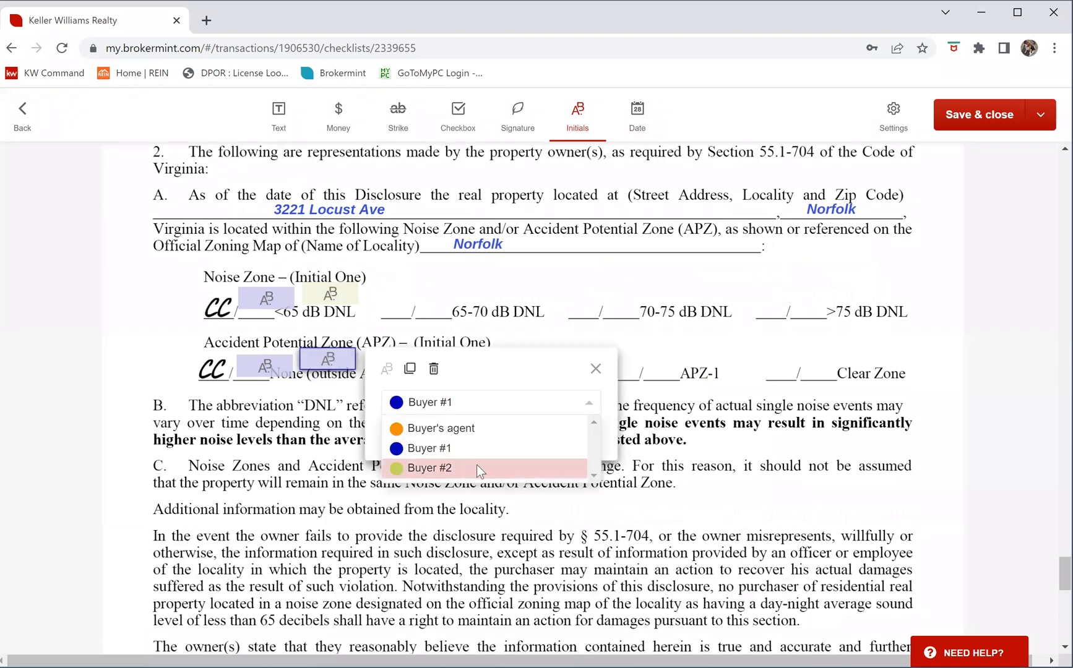
pyautogui.click(479, 469)
# Place signature fields on both Purchaser lines, assigning the second one to Buyer #2
pyautogui.click(638, 244)
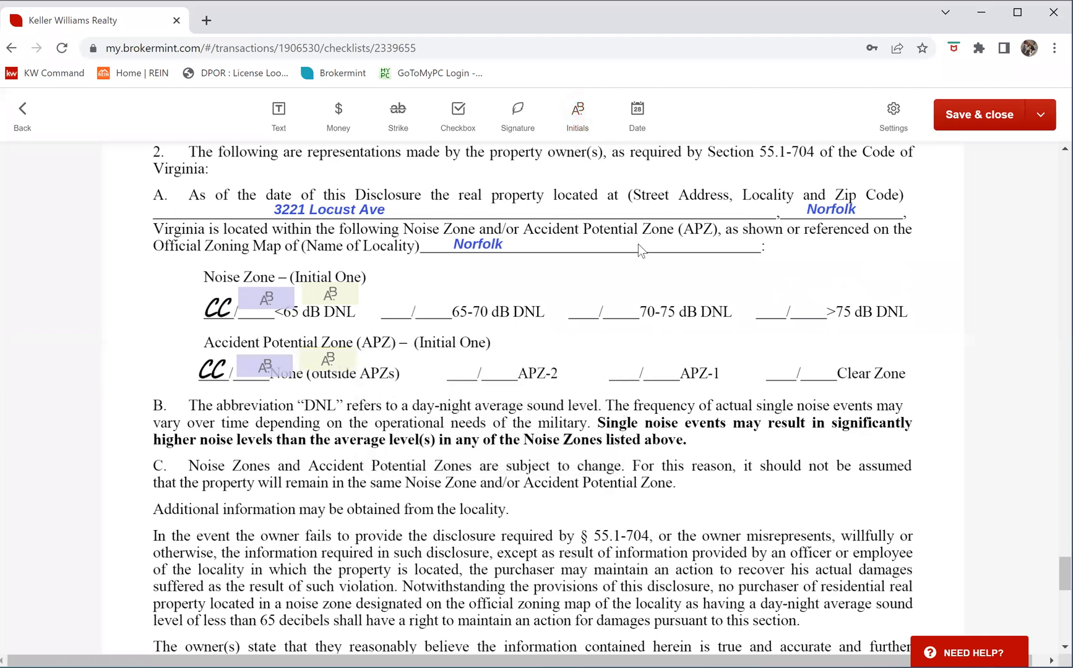
pyautogui.scroll(-1, 640, 243)
pyautogui.scroll(-8, 640, 244)
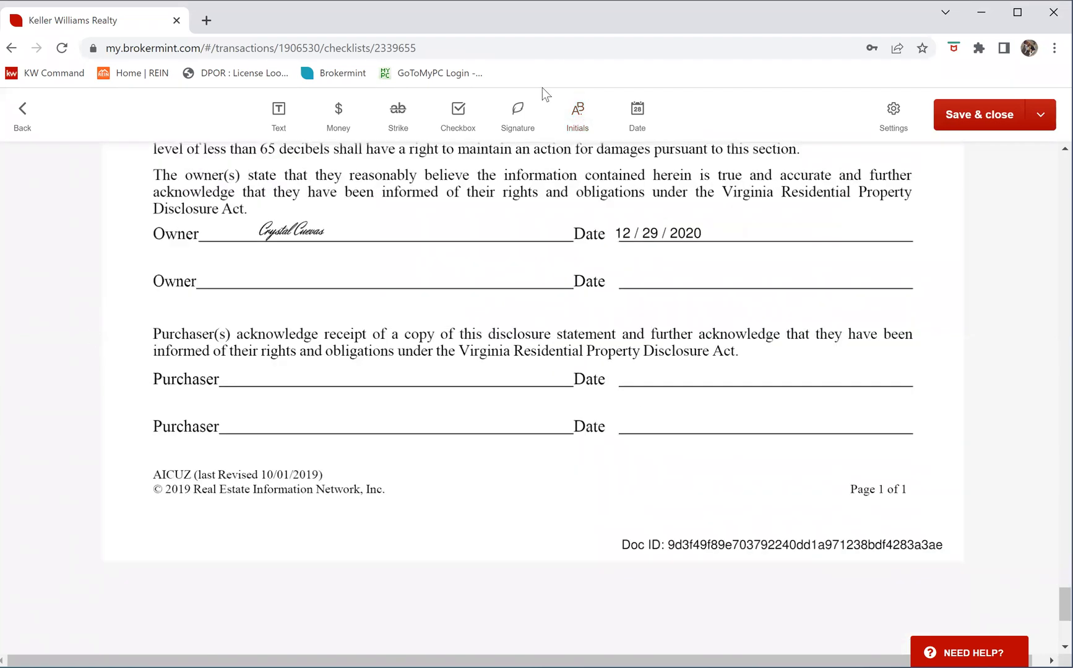
pyautogui.click(518, 109)
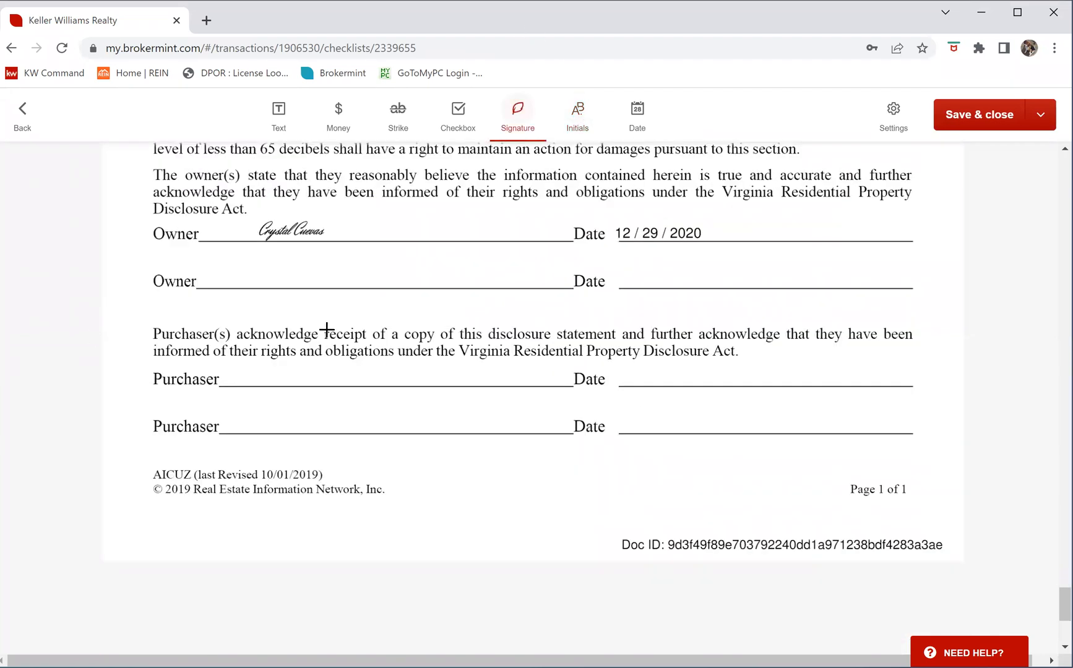
pyautogui.click(250, 375)
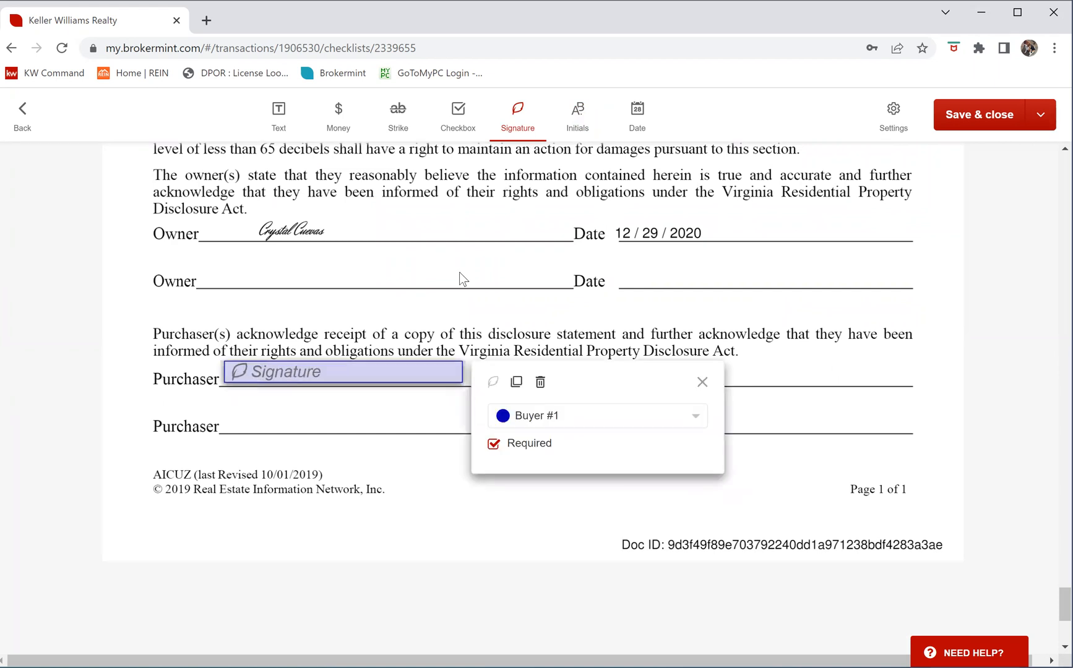
pyautogui.click(266, 421)
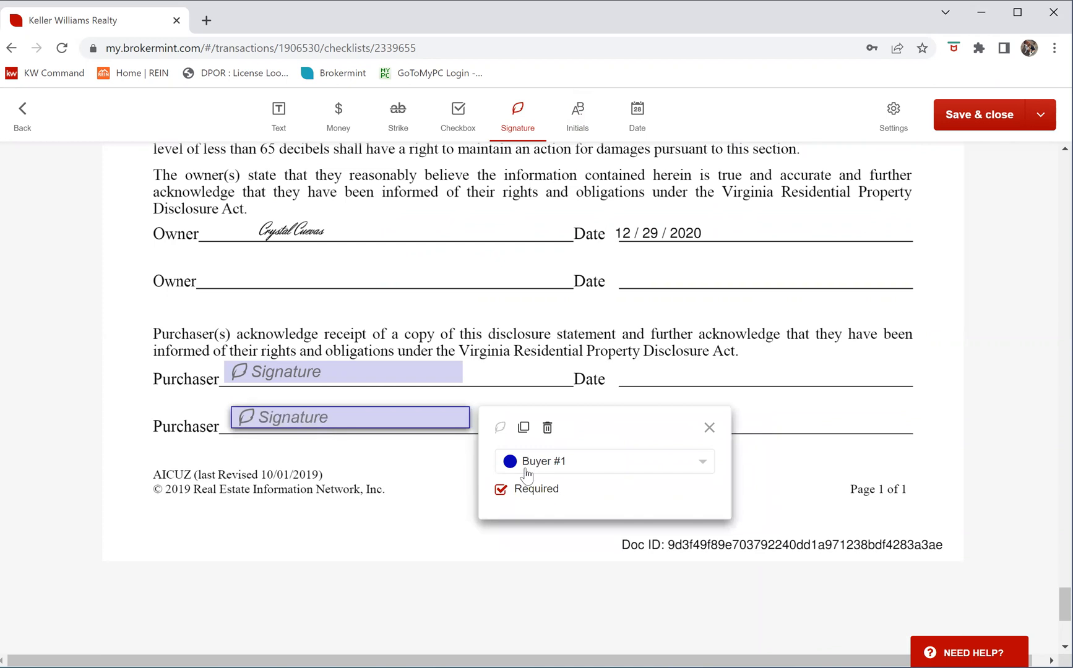
pyautogui.click(528, 465)
pyautogui.click(538, 530)
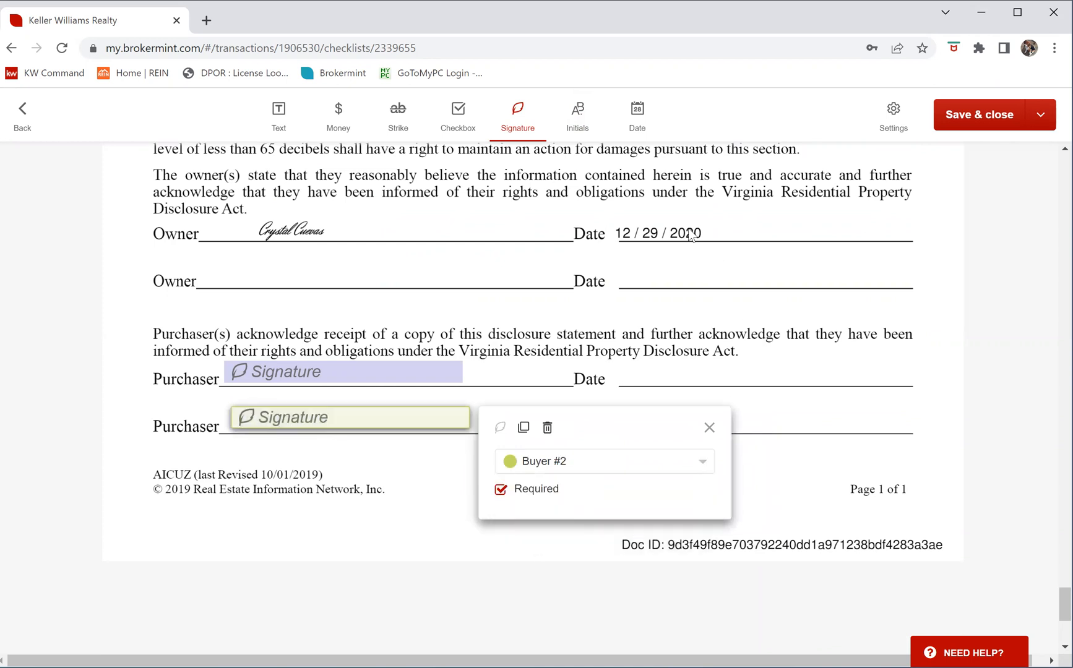
# Add date fields on both Purchaser Date lines, assigning the second one to Buyer #2
pyautogui.click(637, 117)
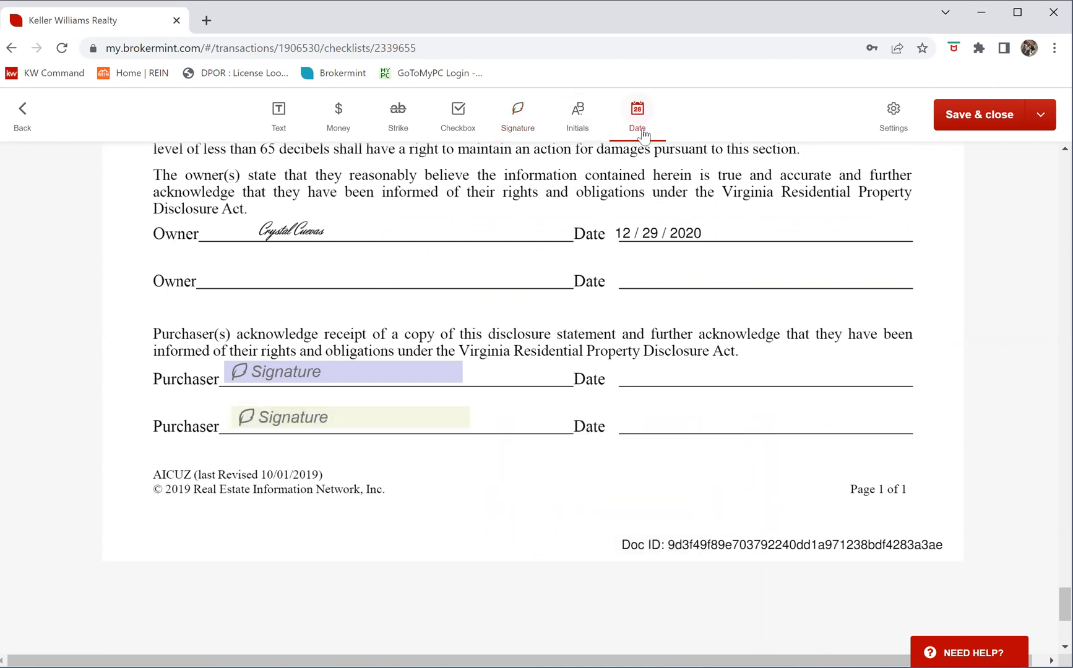
pyautogui.click(671, 401)
pyautogui.moveTo(717, 410); pyautogui.dragTo(671, 372)
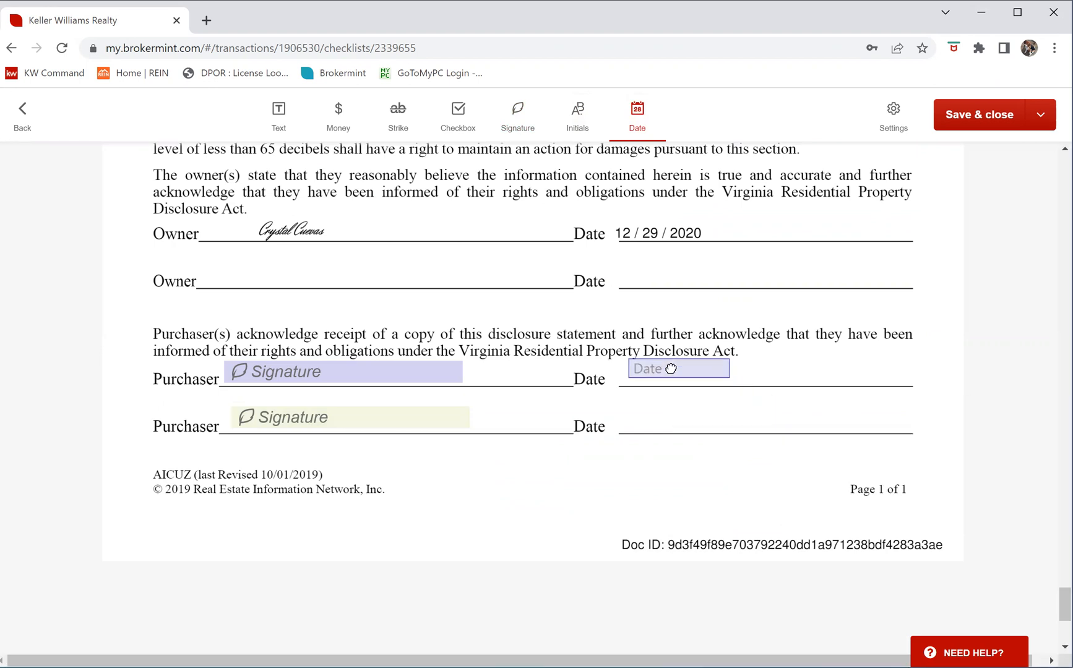
pyautogui.click(644, 419)
pyautogui.click(658, 430)
pyautogui.moveTo(659, 429); pyautogui.dragTo(645, 419)
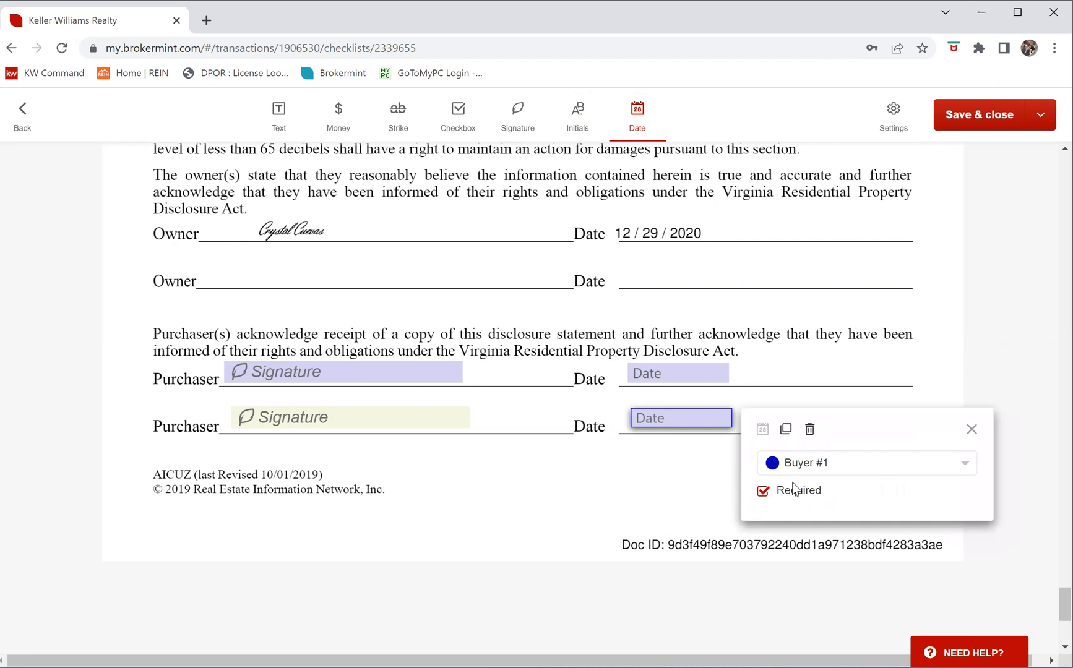
pyautogui.click(792, 470)
pyautogui.click(795, 549)
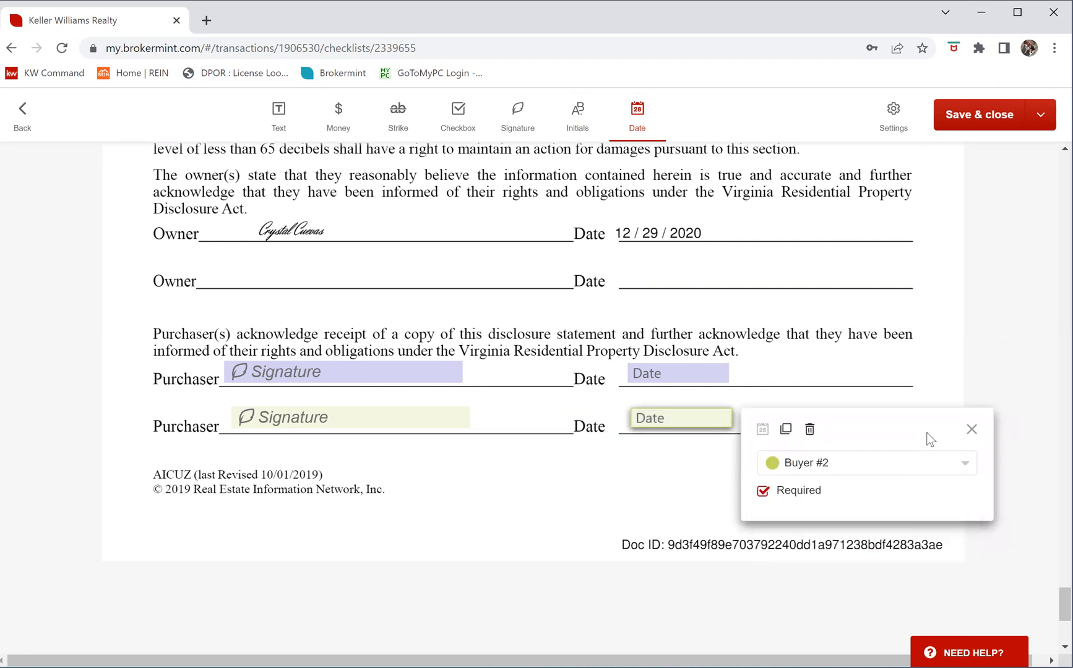
pyautogui.click(971, 429)
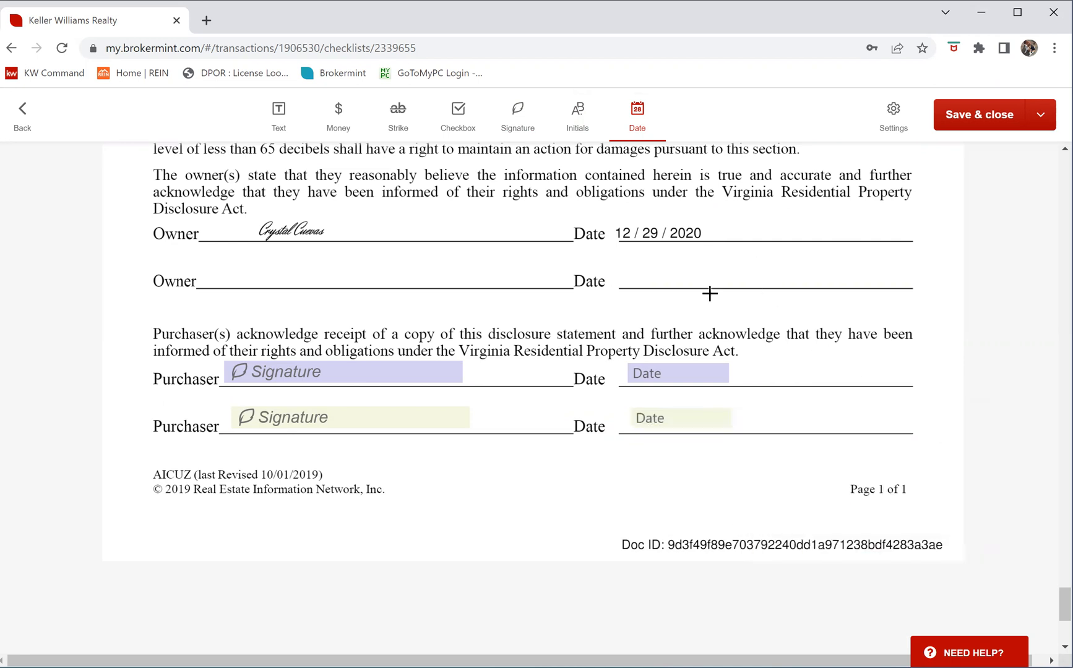
# Delete the stray date field accidentally placed near the page's Doc ID
pyautogui.scroll(-5, 710, 293)
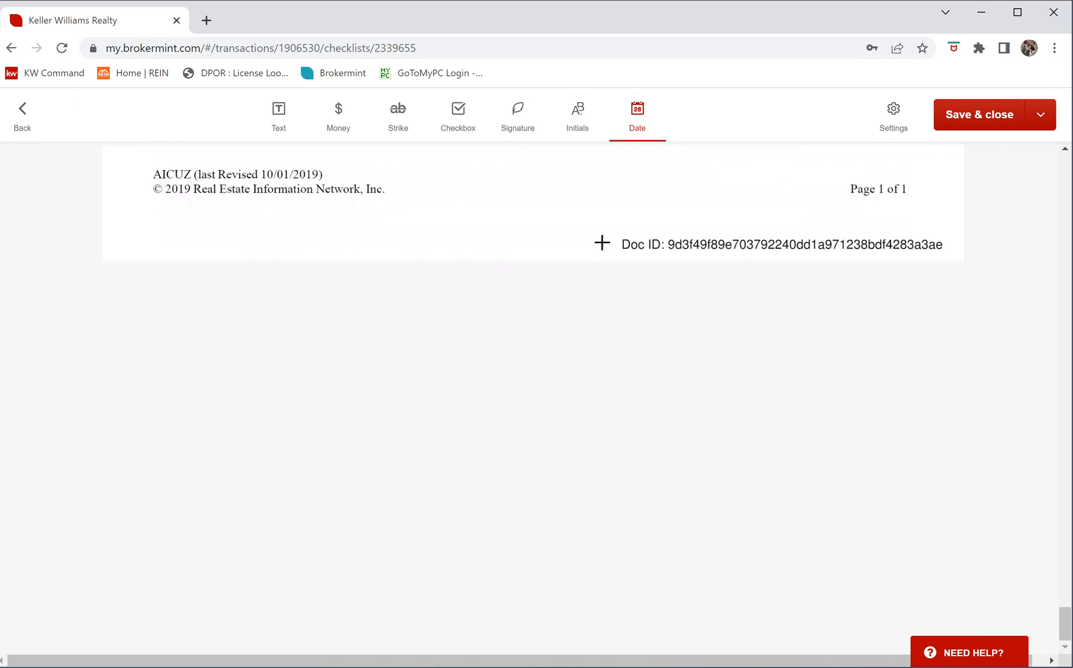
pyautogui.click(734, 203)
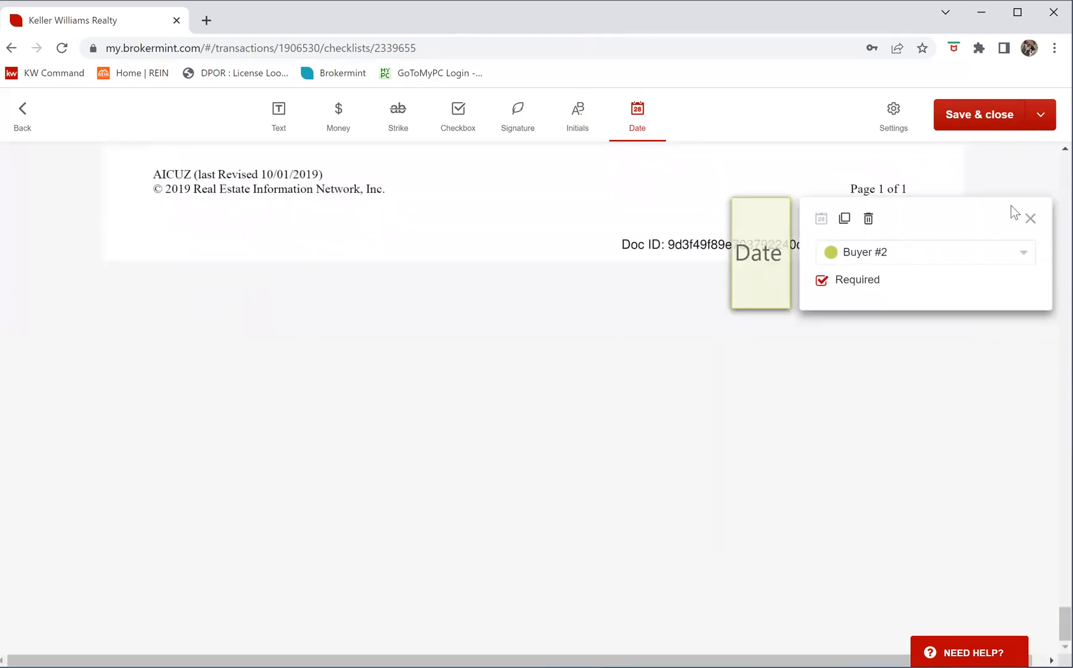
pyautogui.click(1030, 219)
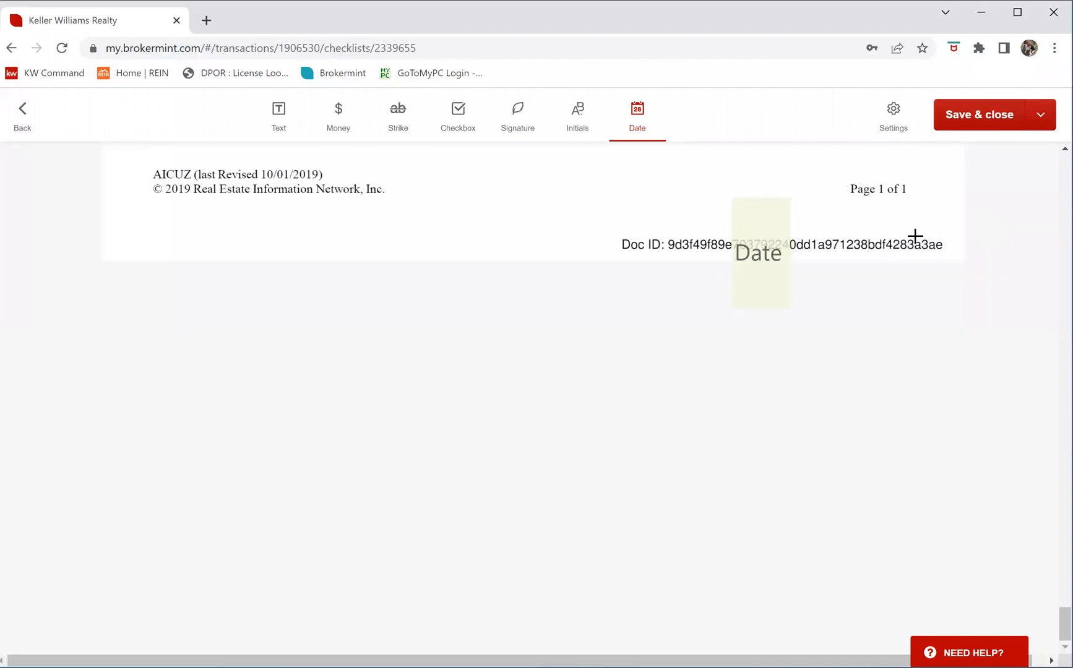
pyautogui.click(772, 220)
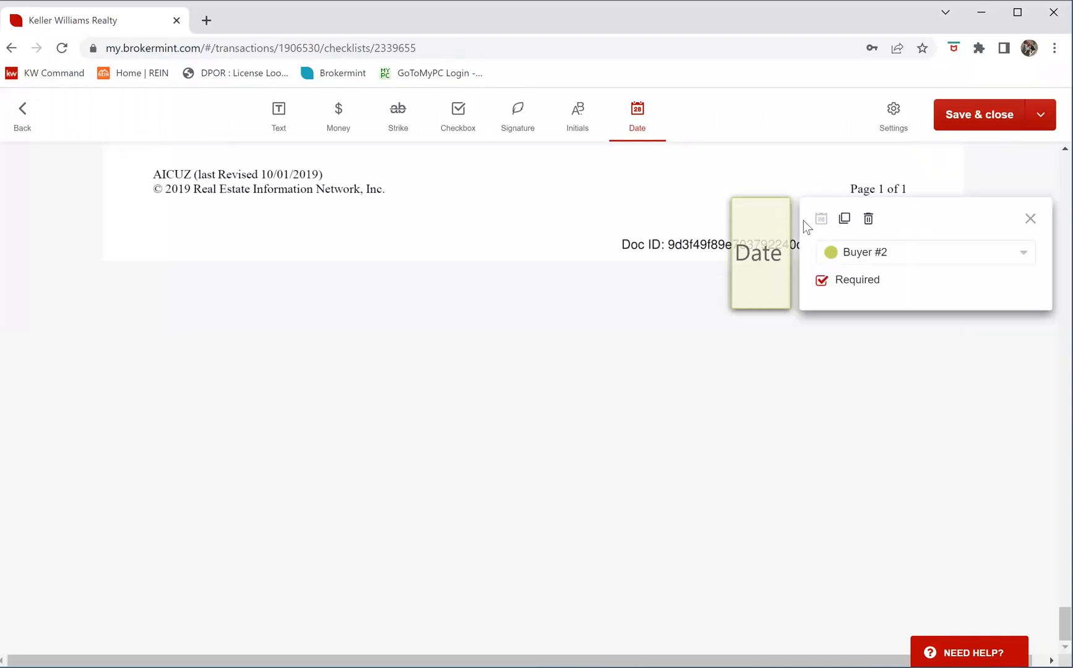
pyautogui.click(868, 219)
pyautogui.press('Escape')
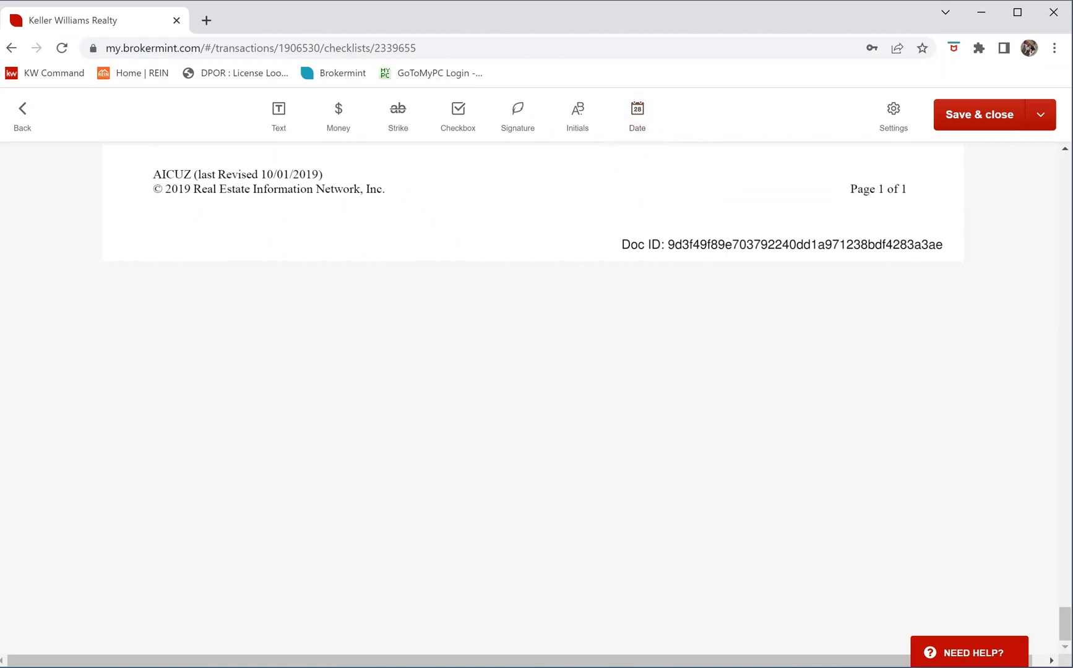
# Bring up Send for eSign from the Save & close menu, then cancel without sending
pyautogui.click(1041, 119)
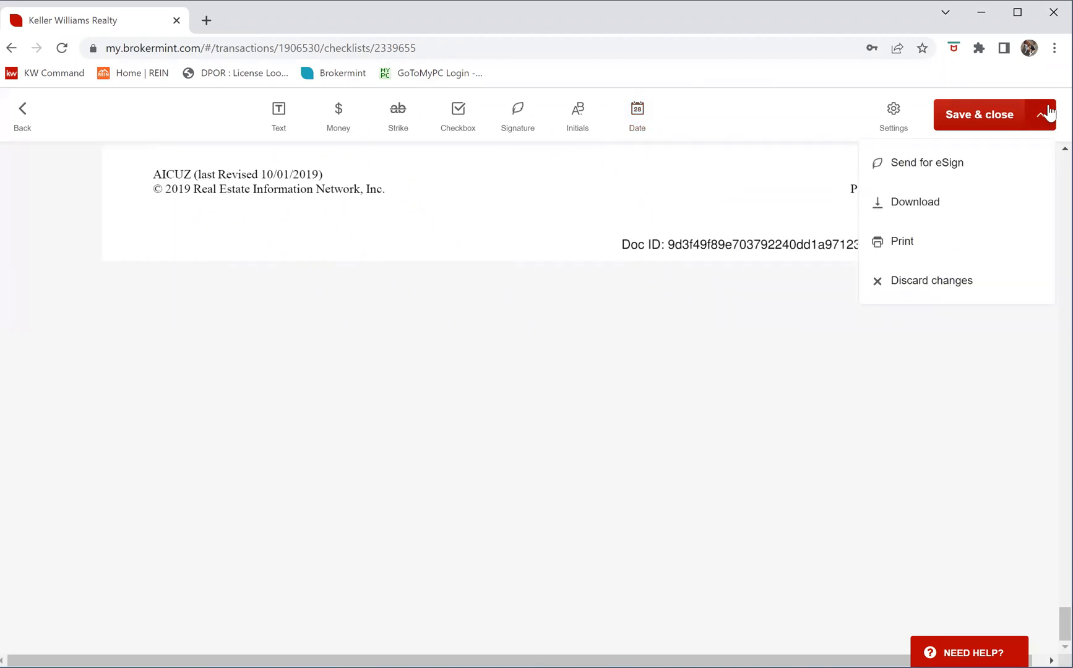
pyautogui.click(951, 162)
pyautogui.scroll(-1, 874, 351)
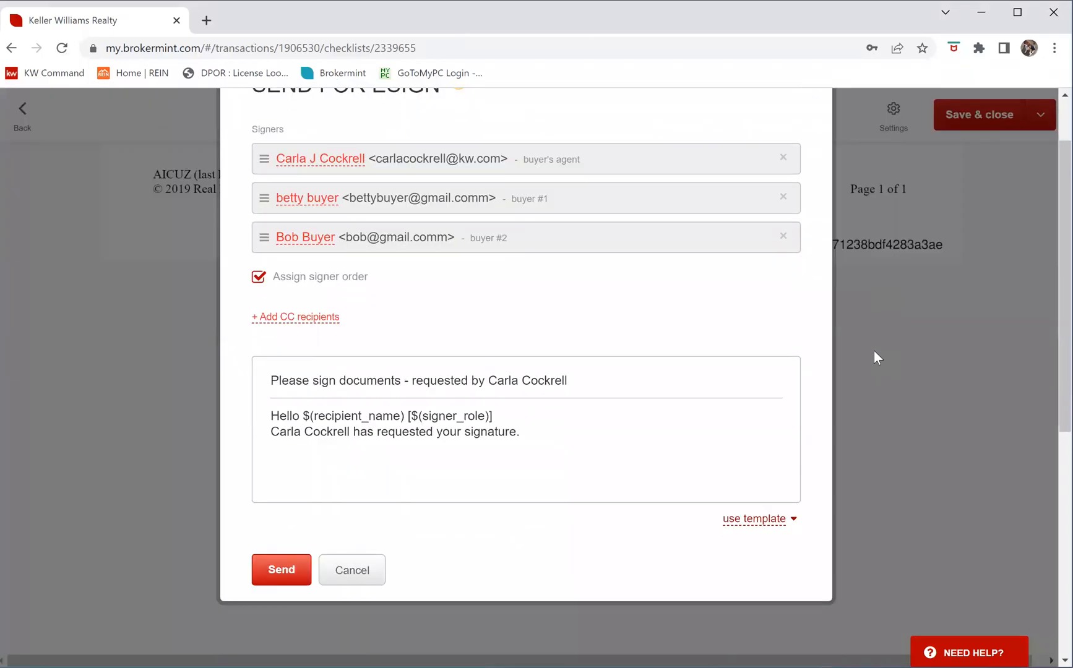
pyautogui.scroll(1, 867, 346)
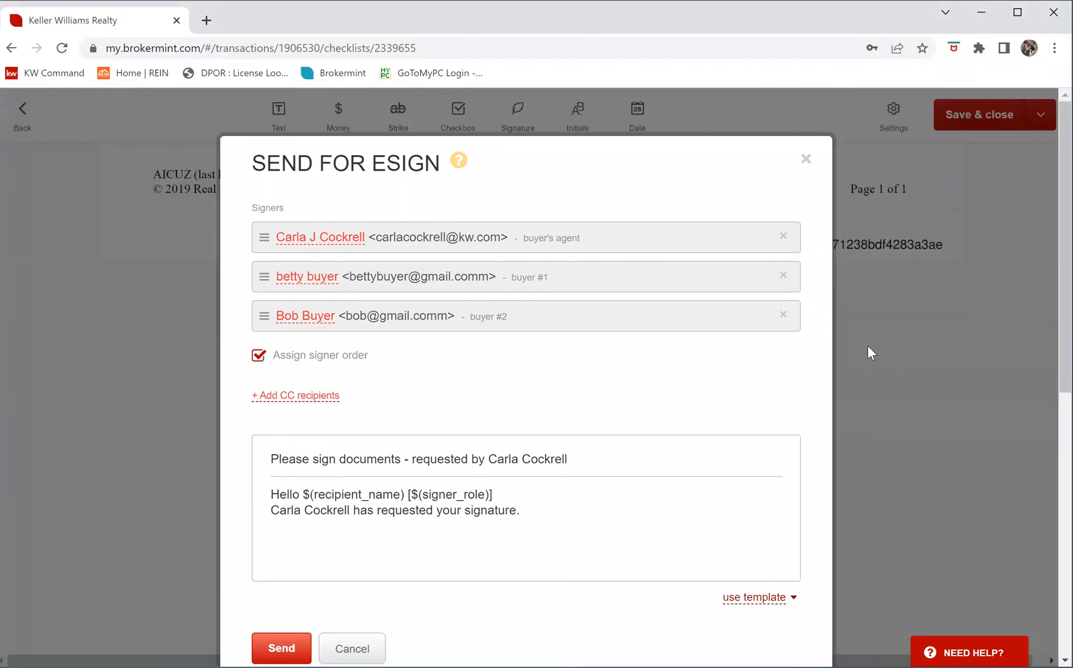
pyautogui.scroll(-2, 867, 345)
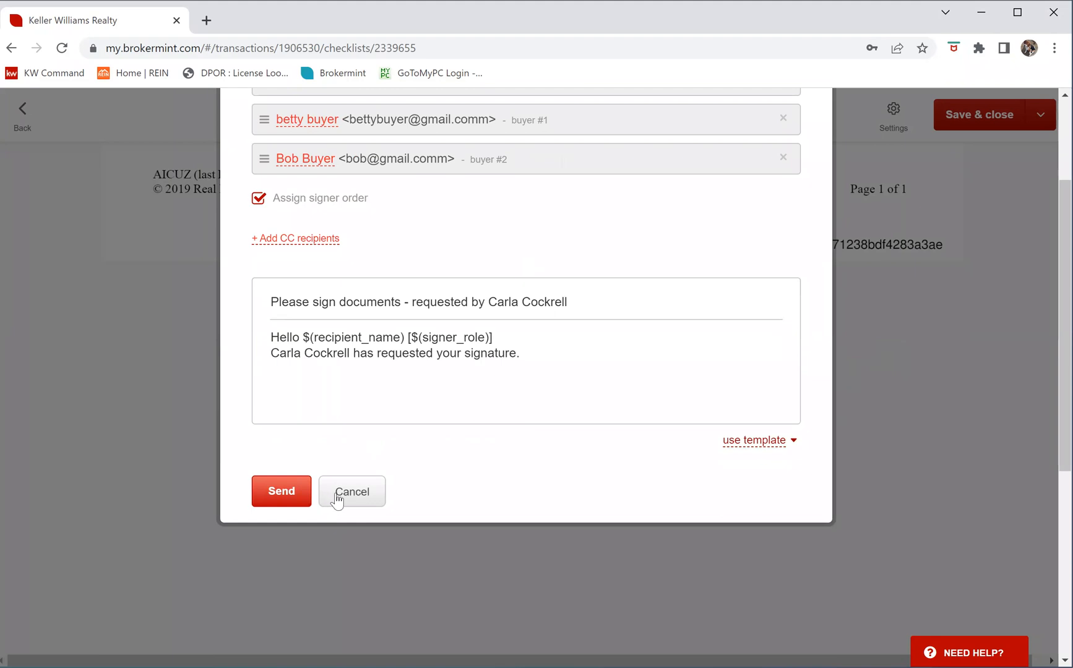
pyautogui.click(342, 498)
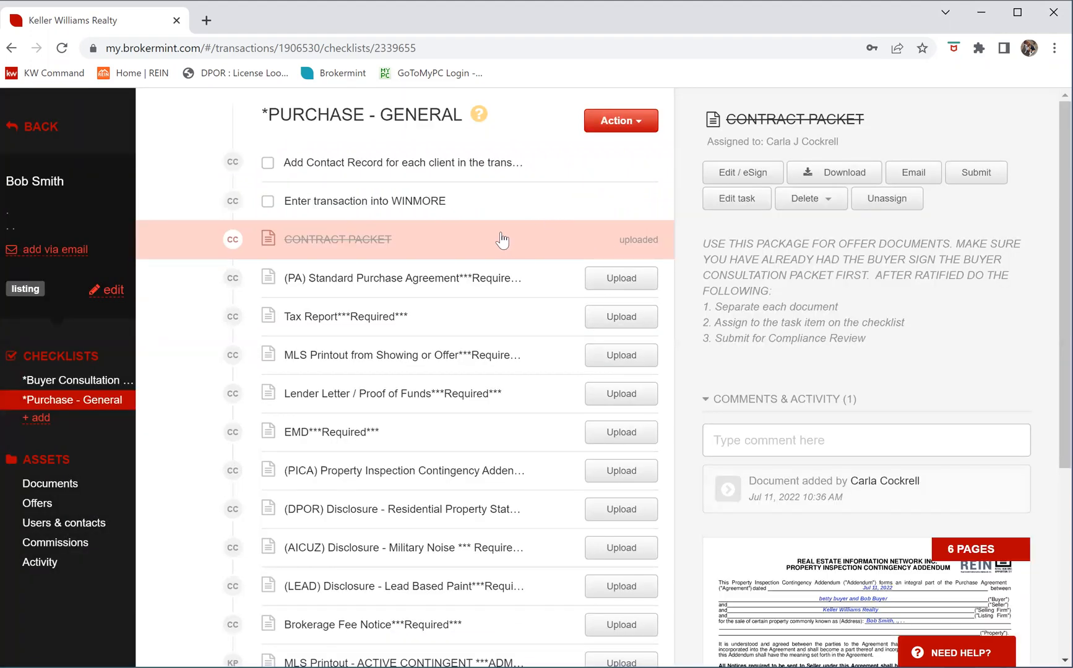
# Via Edit / eSign, remove the Brokerage Fee Notice and place DPOR (1).pdf before military_noise.pdf
pyautogui.click(760, 178)
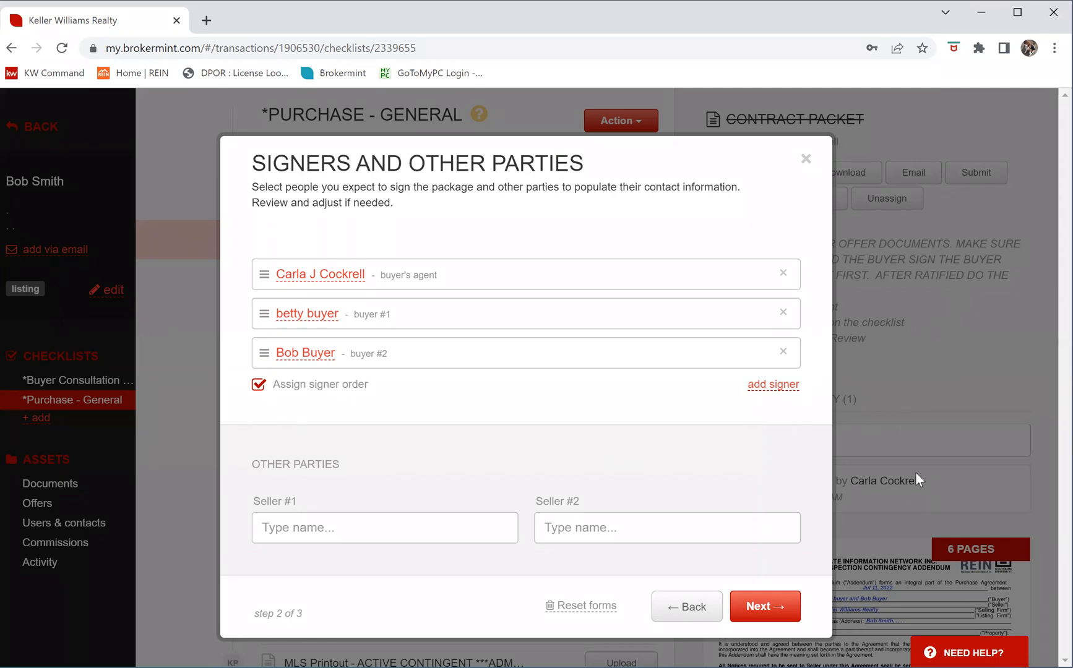
pyautogui.click(688, 607)
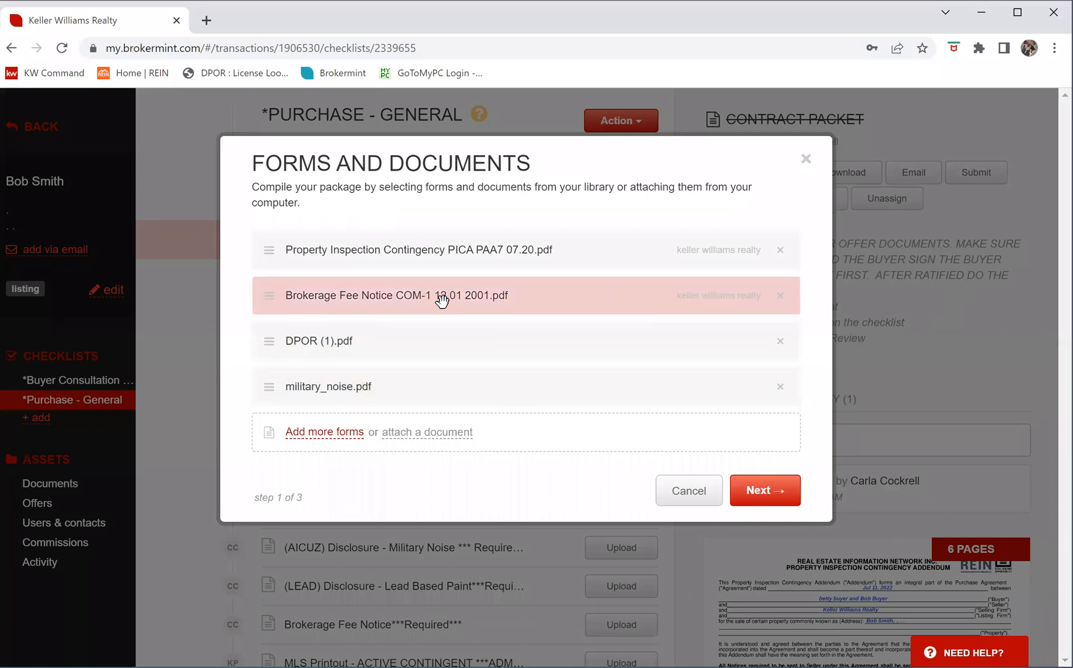
pyautogui.click(780, 296)
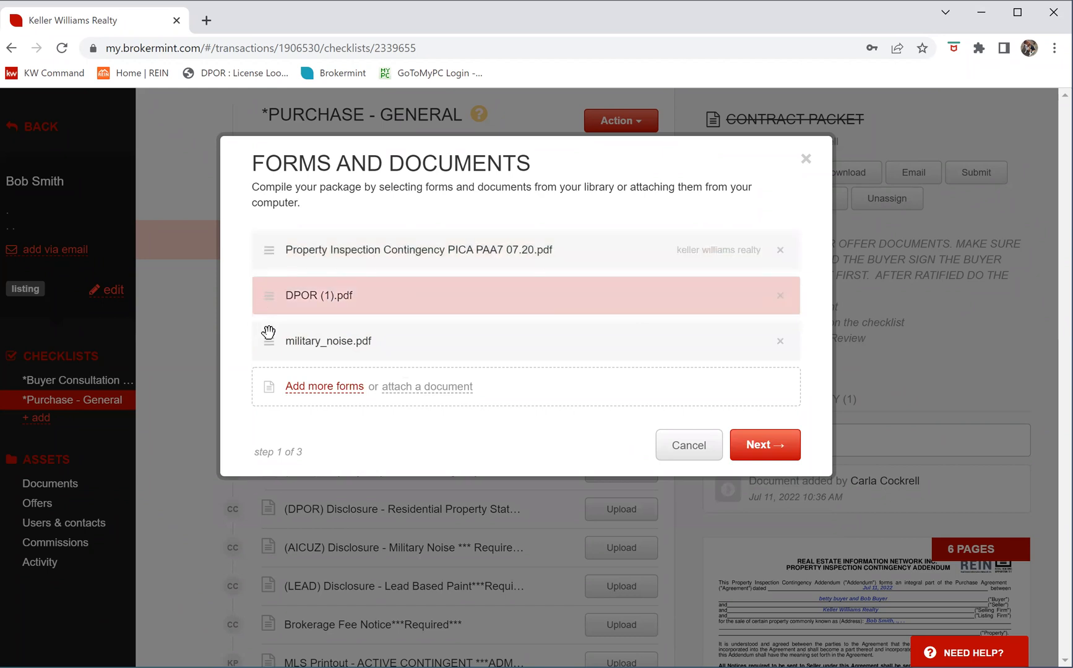
pyautogui.moveTo(267, 334); pyautogui.dragTo(269, 307)
pyautogui.moveTo(269, 250)
pyautogui.mouseDown()
pyautogui.moveTo(254, 361)
pyautogui.moveTo(311, 328)
pyautogui.moveTo(266, 223)
pyautogui.moveTo(269, 270)
pyautogui.mouseUp()
pyautogui.moveTo(268, 341); pyautogui.dragTo(279, 298)
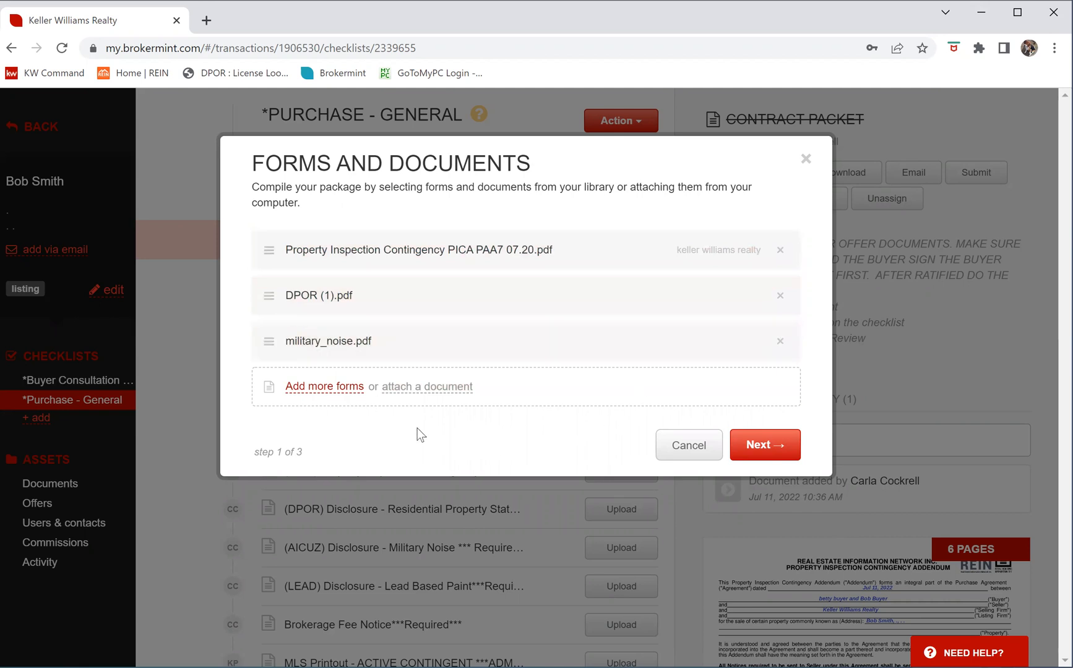
pyautogui.click(759, 444)
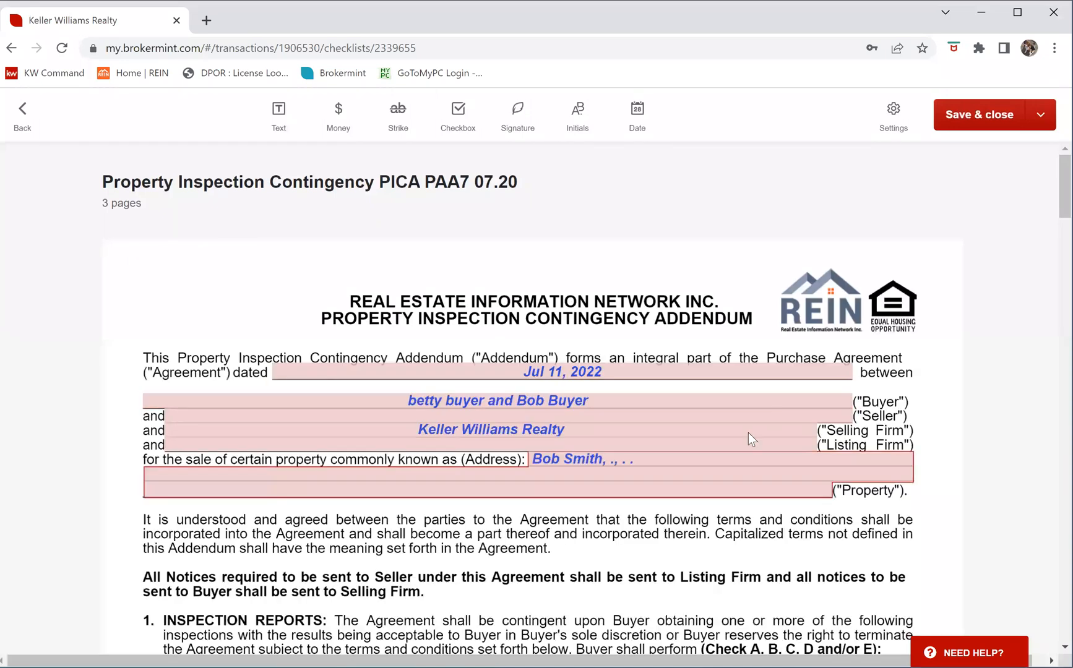
# Send the 5-page contract packet to its signers with Send for eSign from the Save & close menu
pyautogui.scroll(-7, 1005, 203)
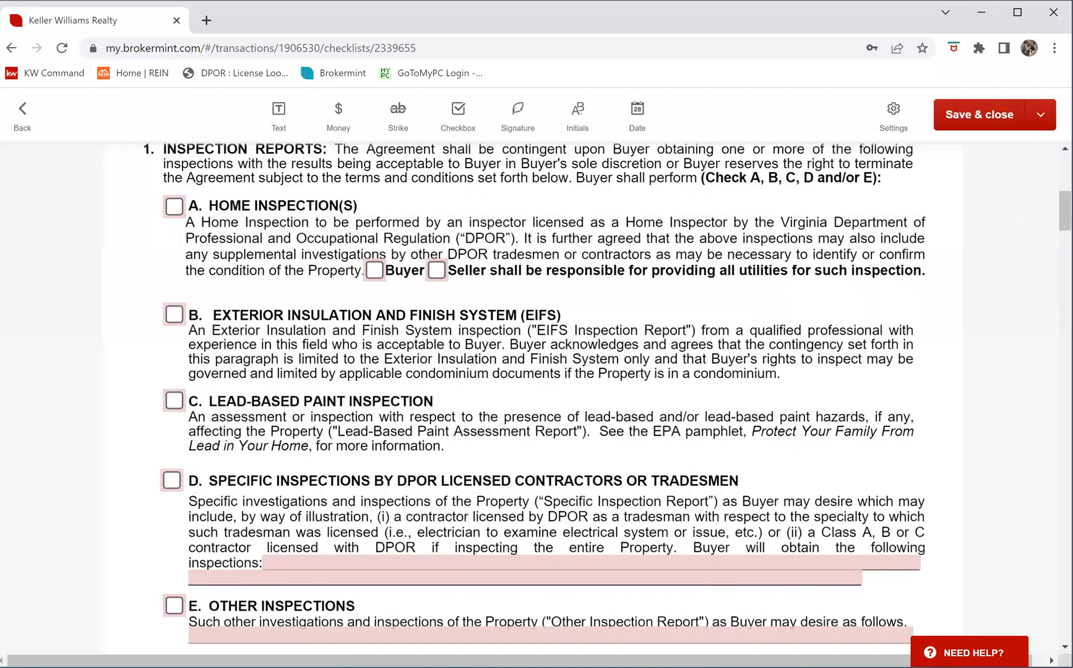
pyautogui.click(1041, 114)
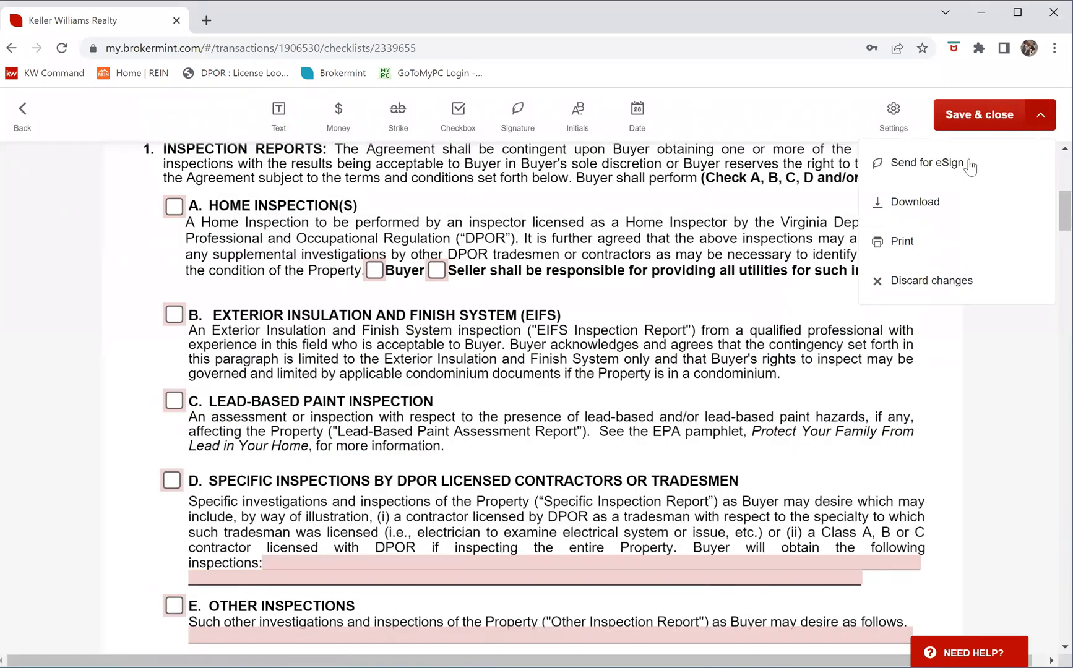
pyautogui.click(932, 164)
pyautogui.scroll(-4, 352, 531)
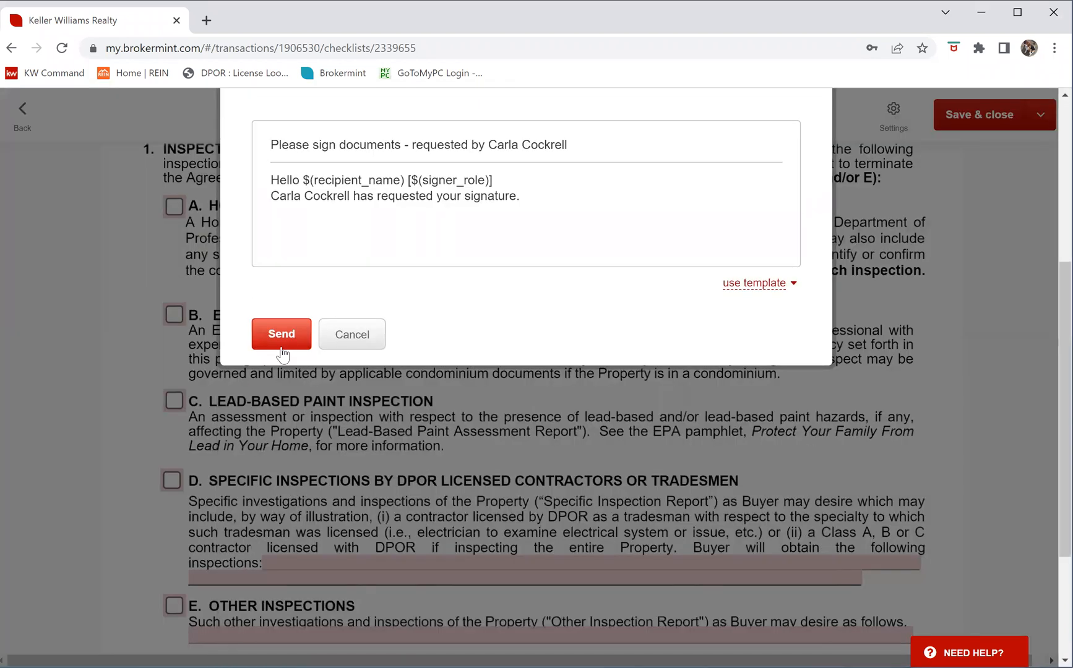
pyautogui.click(280, 335)
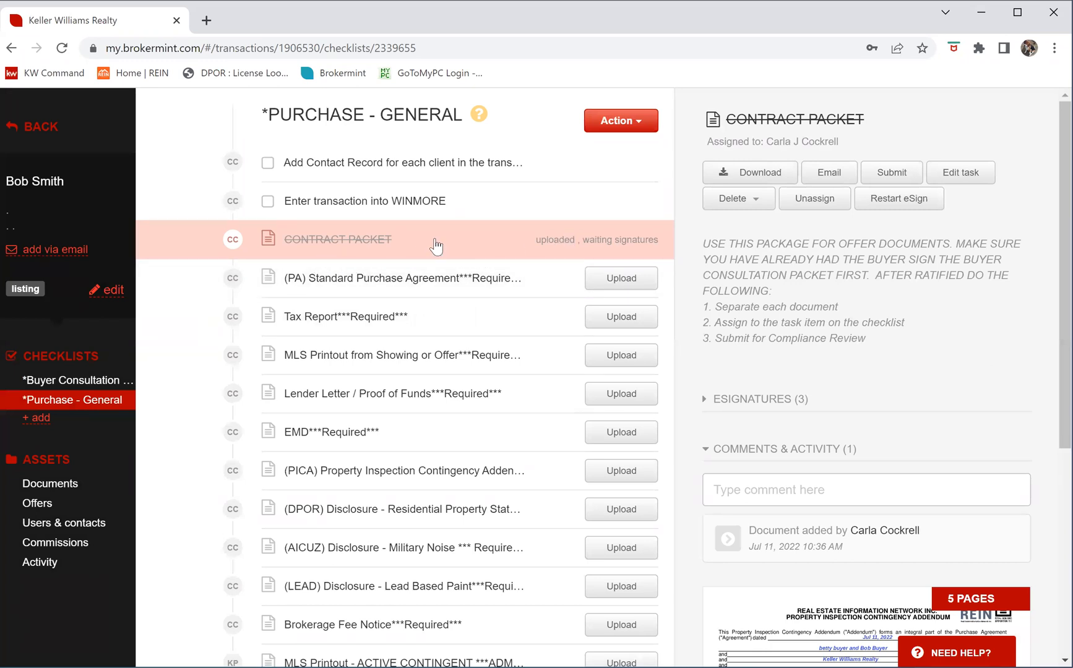
# Unassign CONTRACT PACKET.pdf from its task and split pages 1–3 into a new document named pic
pyautogui.click(815, 199)
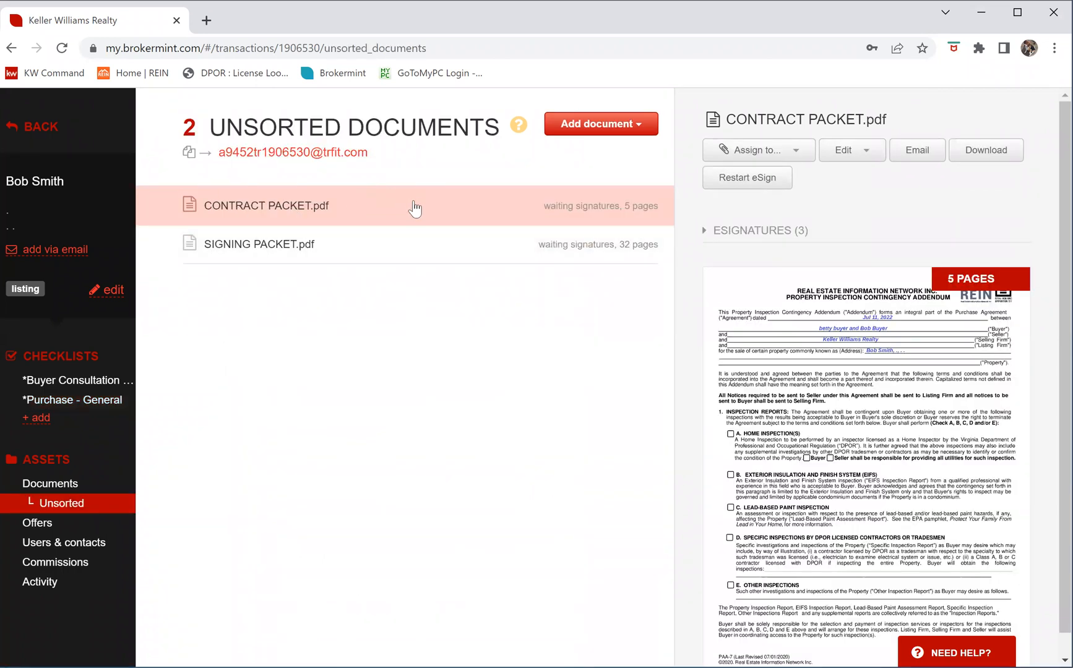
pyautogui.click(869, 157)
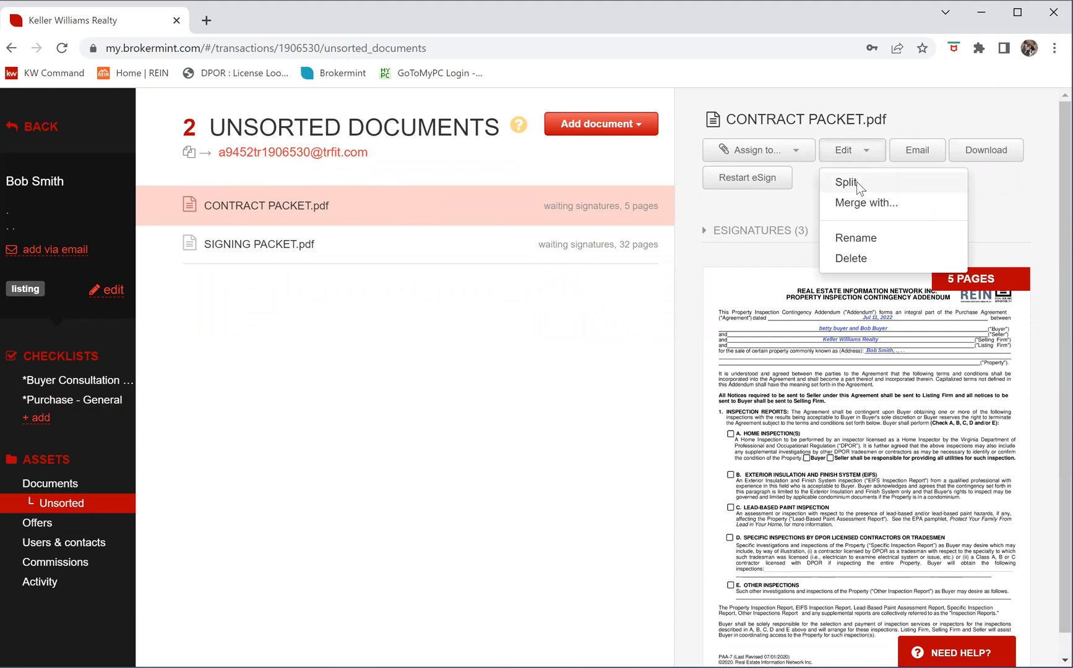
pyautogui.click(846, 182)
pyautogui.click(663, 258)
pyautogui.write('1')
pyautogui.scroll(-3, 421, 420)
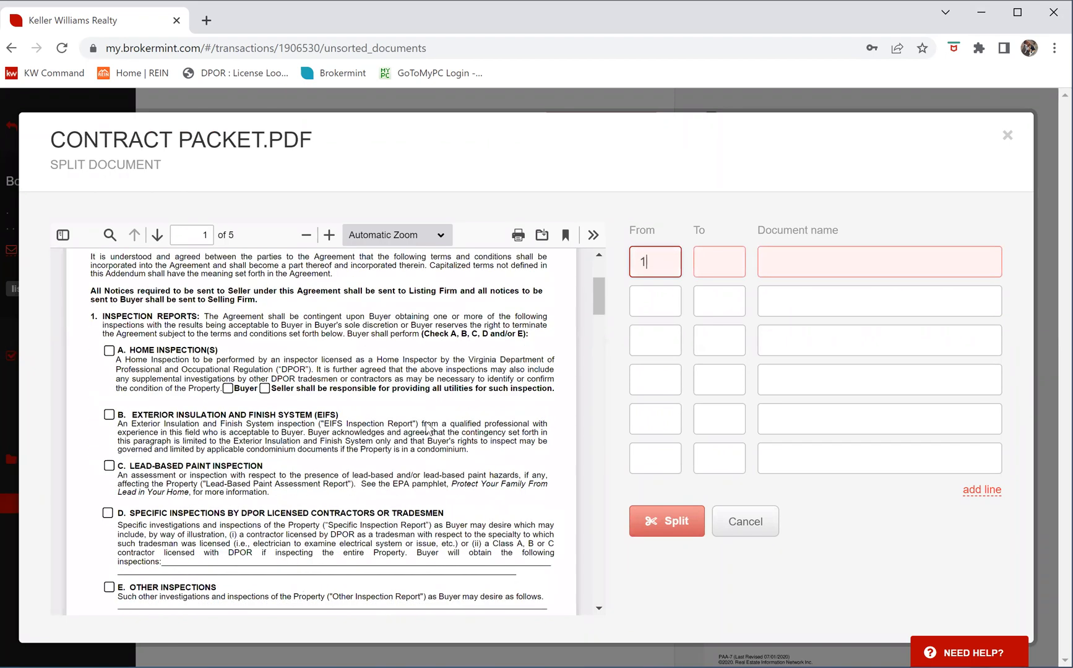
pyautogui.scroll(-3, 426, 427)
pyautogui.click(721, 269)
pyautogui.write('3')
pyautogui.click(813, 262)
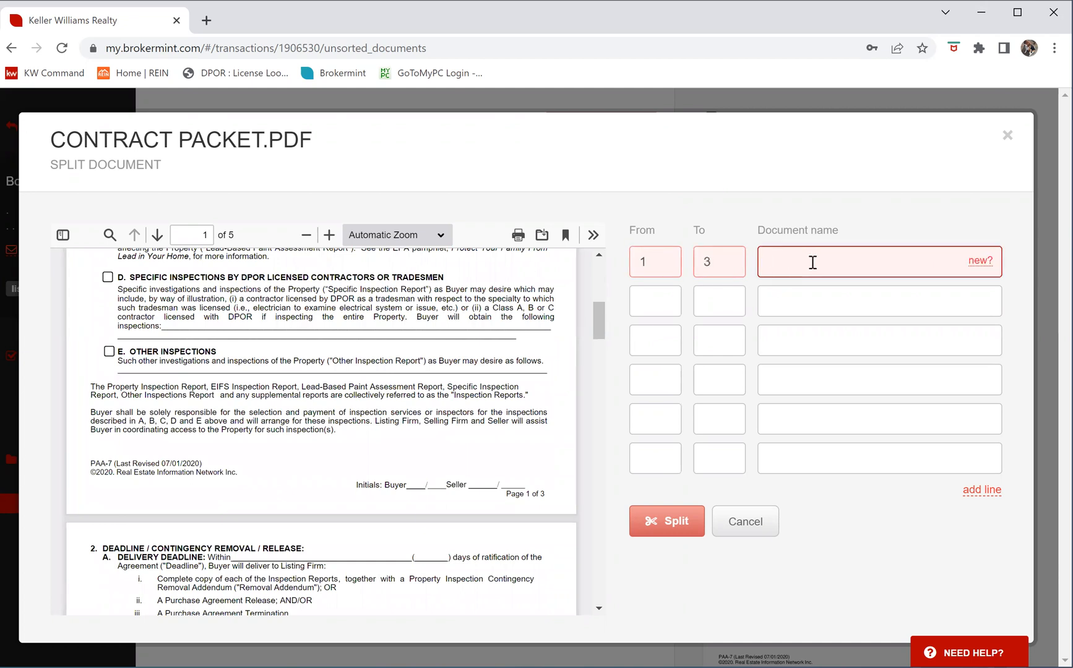
pyautogui.write('pic')
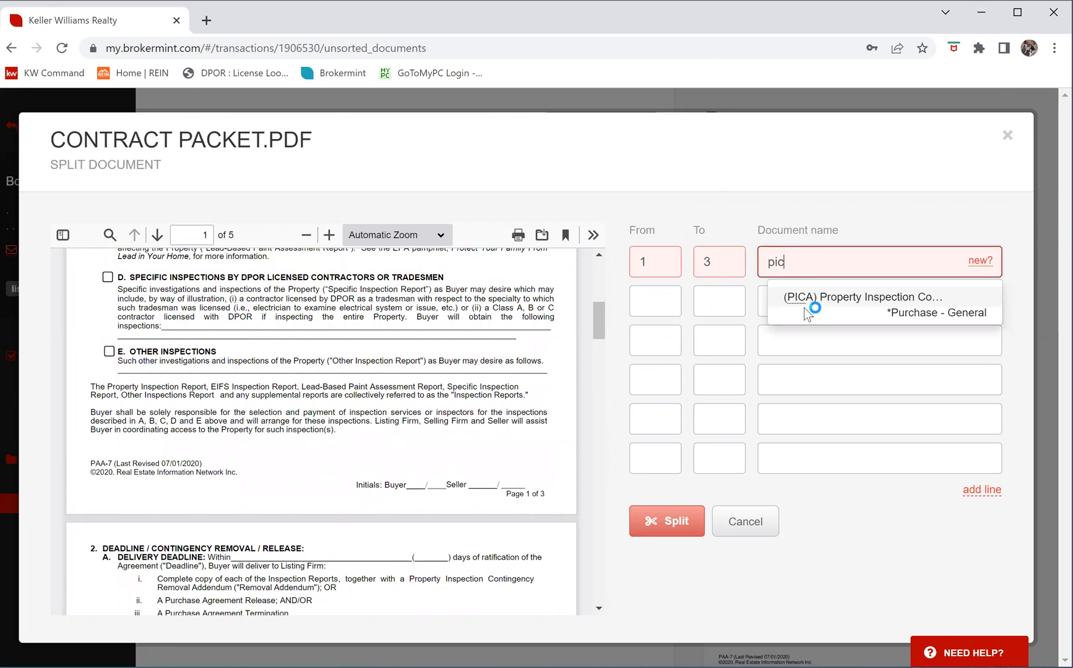
pyautogui.click(806, 308)
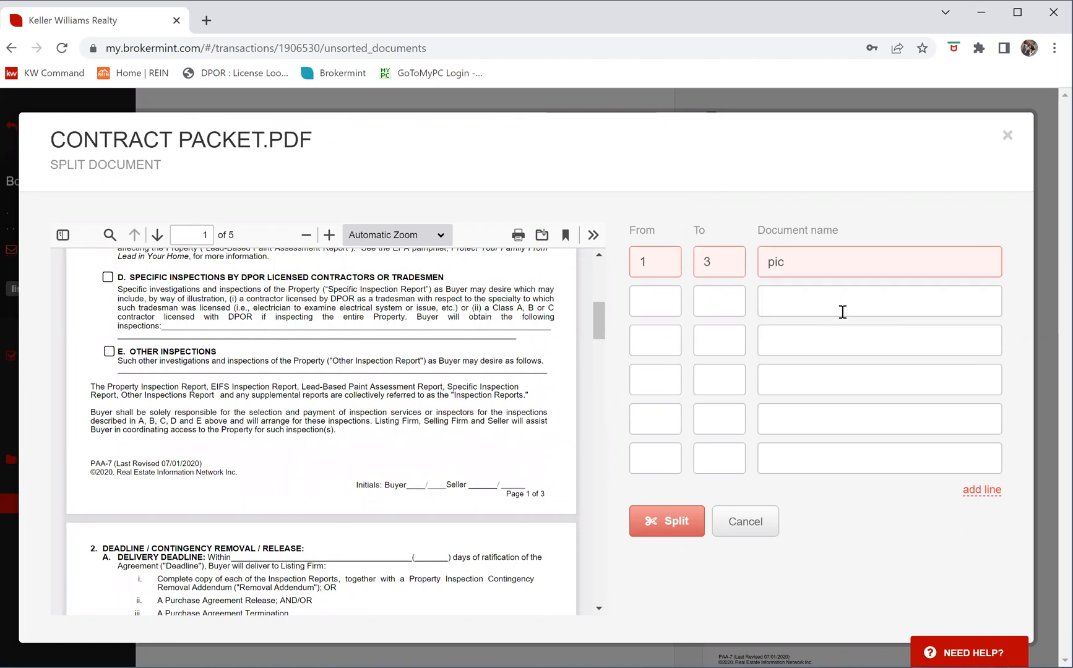
# Add a second split range of page 4, filed as the DPOR Disclosure
pyautogui.click(156, 235)
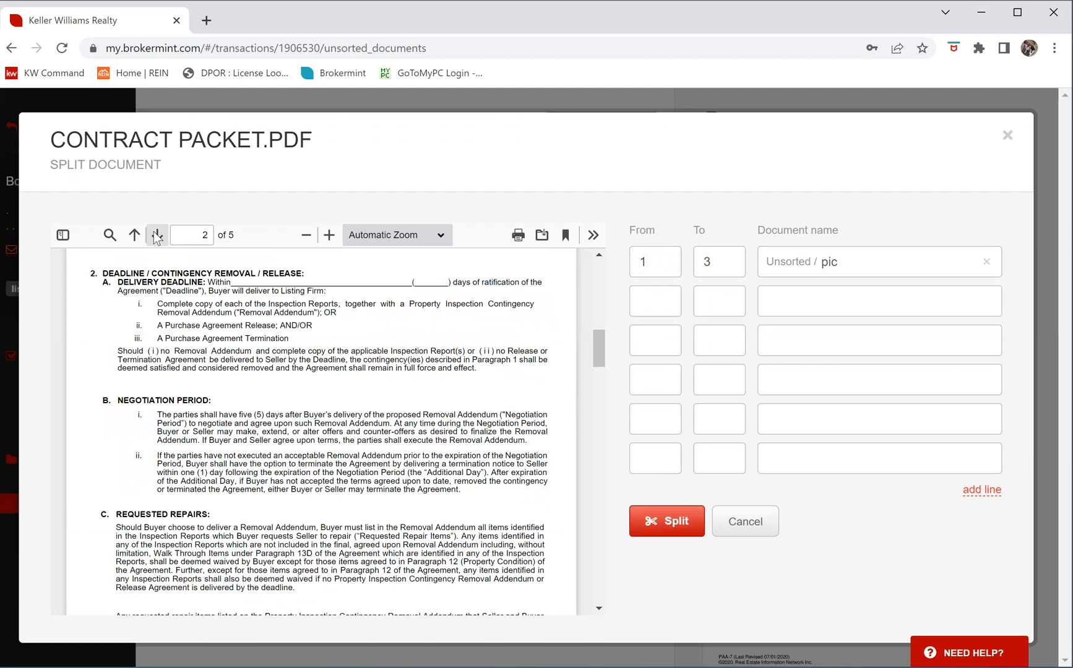
pyautogui.click(157, 236)
pyautogui.click(156, 235)
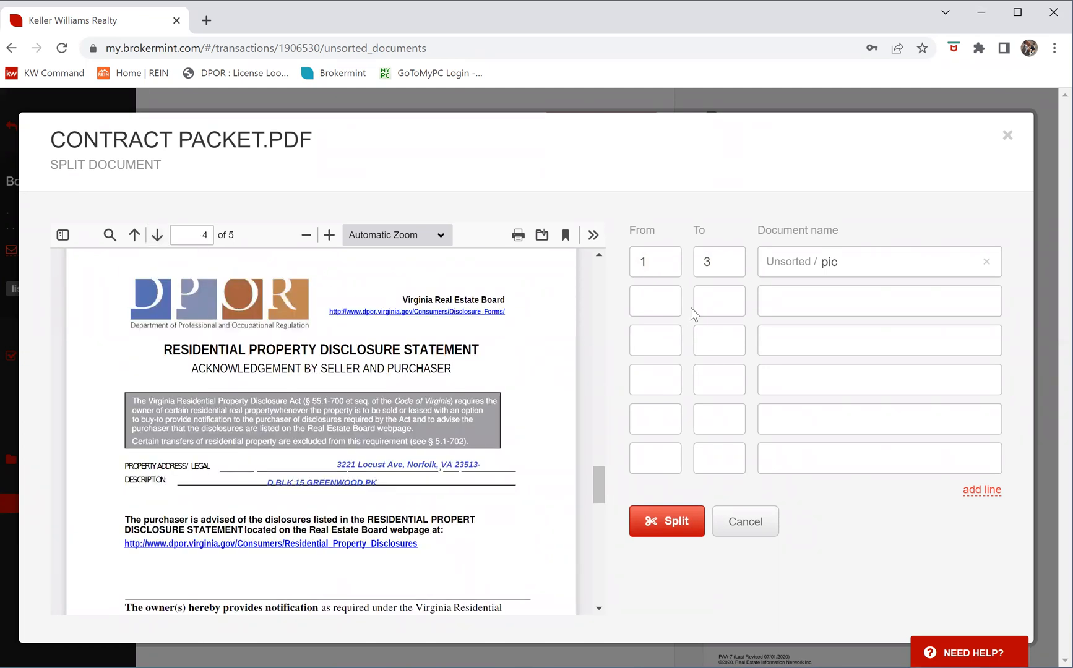
pyautogui.click(658, 295)
pyautogui.write('4')
pyautogui.click(718, 296)
pyautogui.write('4')
pyautogui.click(785, 300)
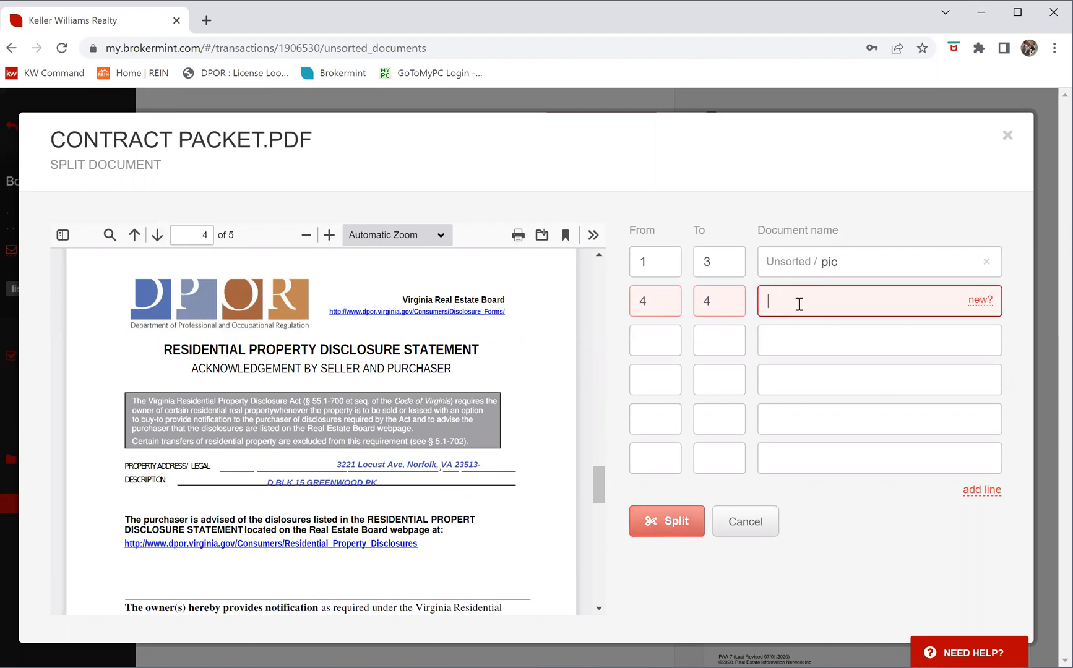
pyautogui.write('res')
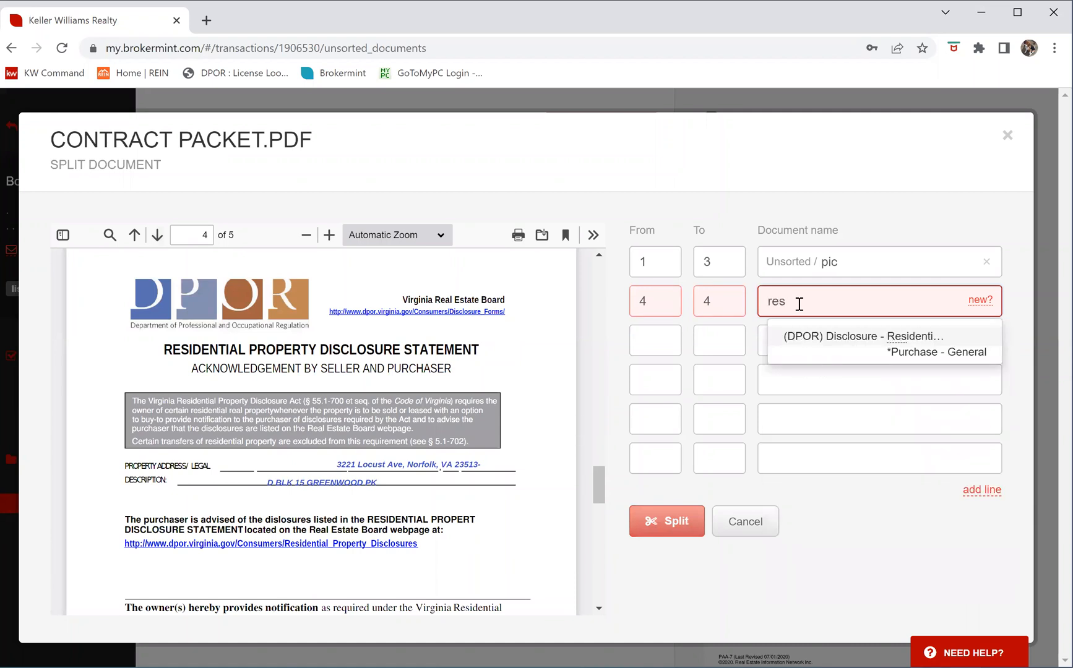
pyautogui.click(847, 337)
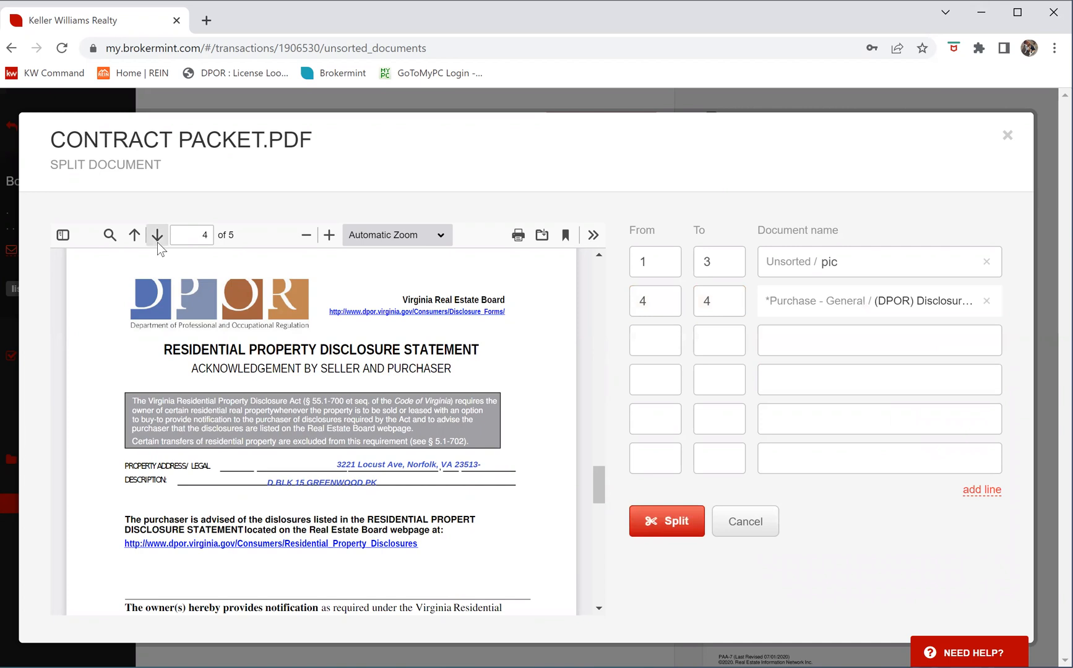
# Add page 5 as the AICUZ Disclosure range and split the packet into the three documents
pyautogui.click(157, 242)
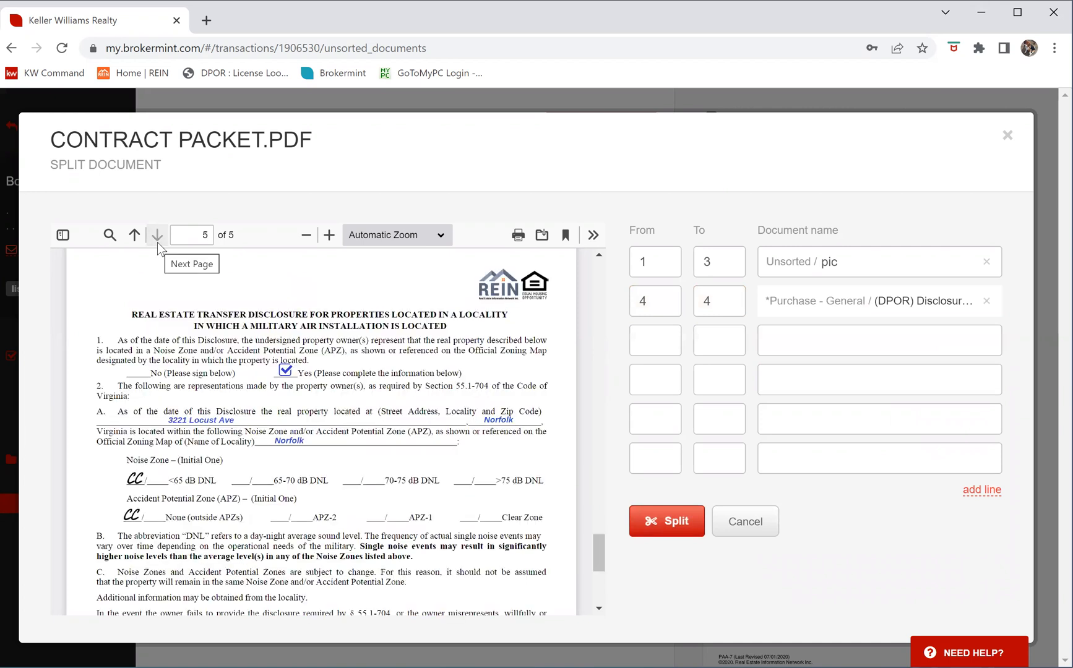
pyautogui.click(656, 342)
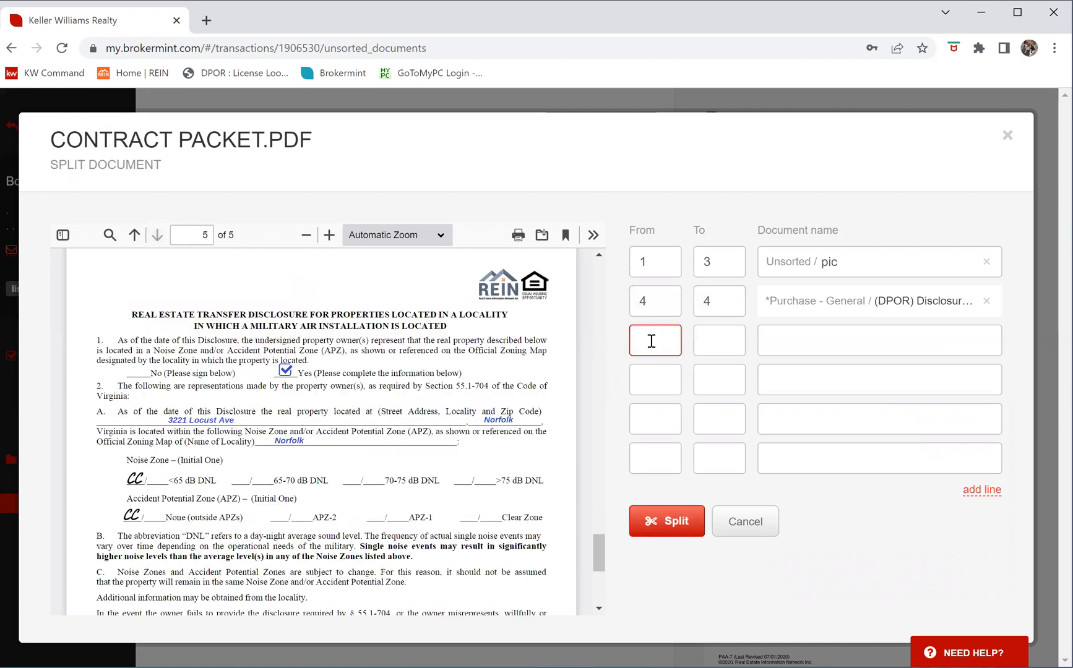
pyautogui.write('5')
pyautogui.press('Tab')
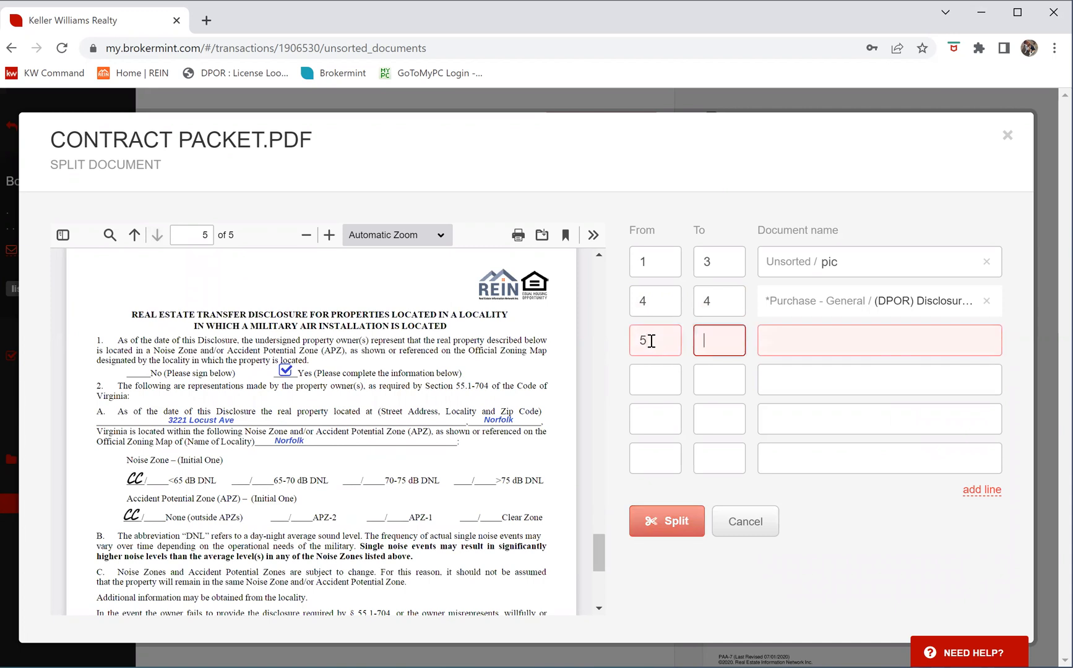
pyautogui.press('Tab')
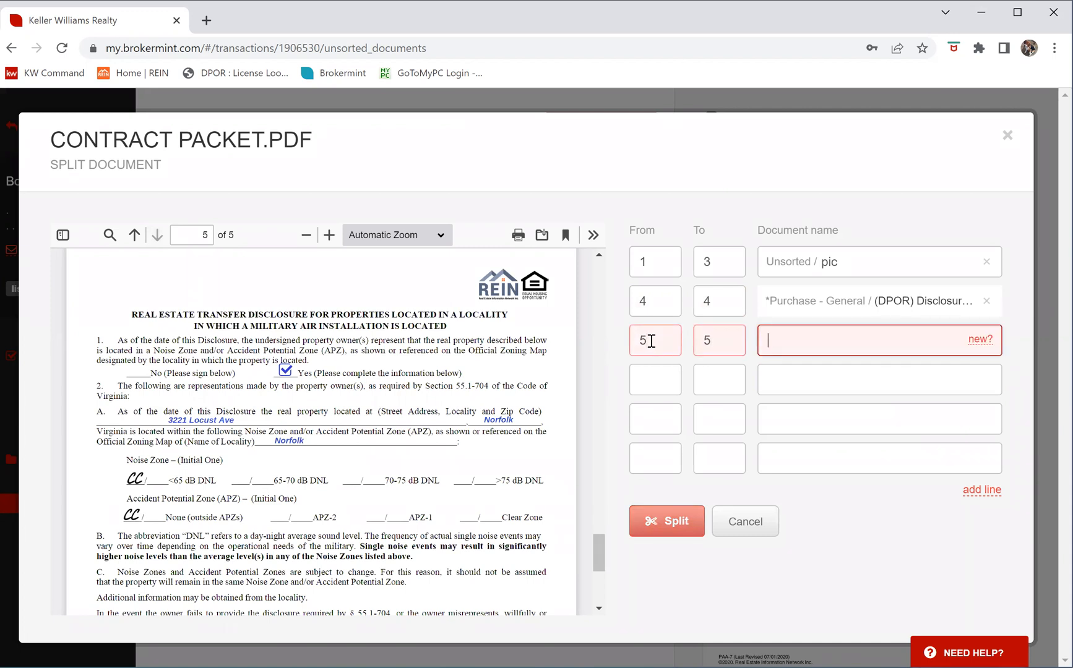
pyautogui.write('mil')
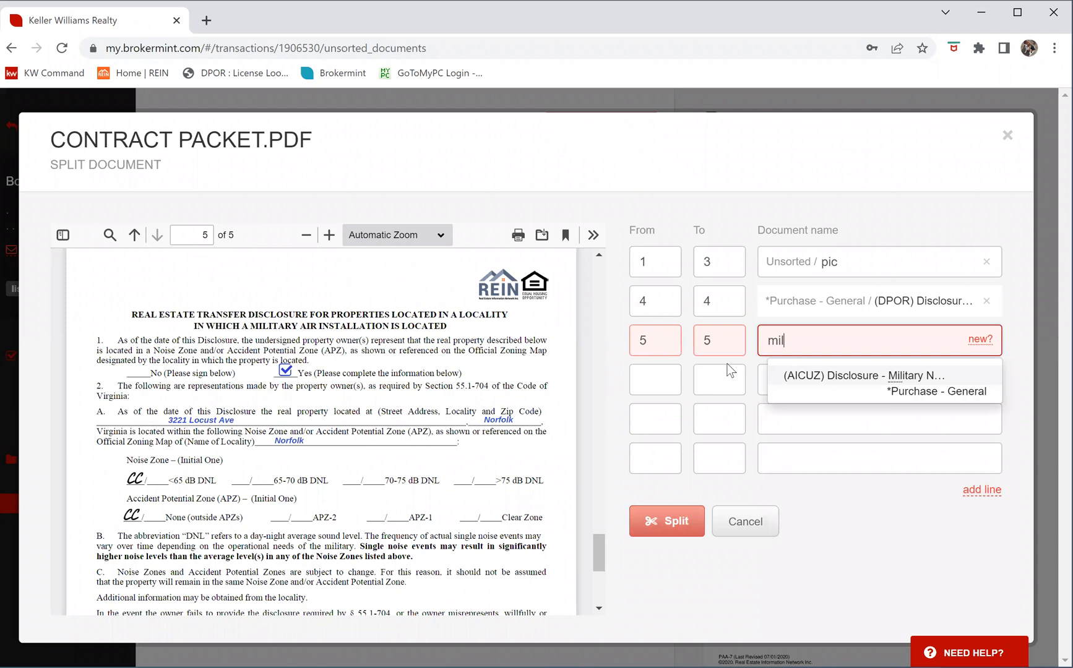
pyautogui.click(847, 375)
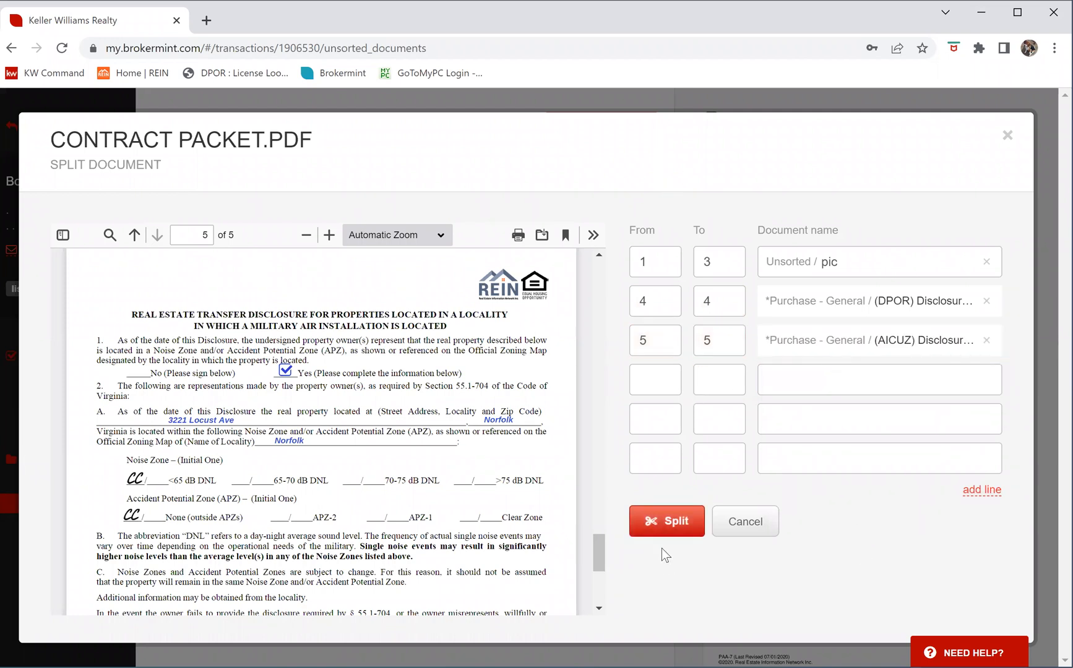
pyautogui.click(673, 521)
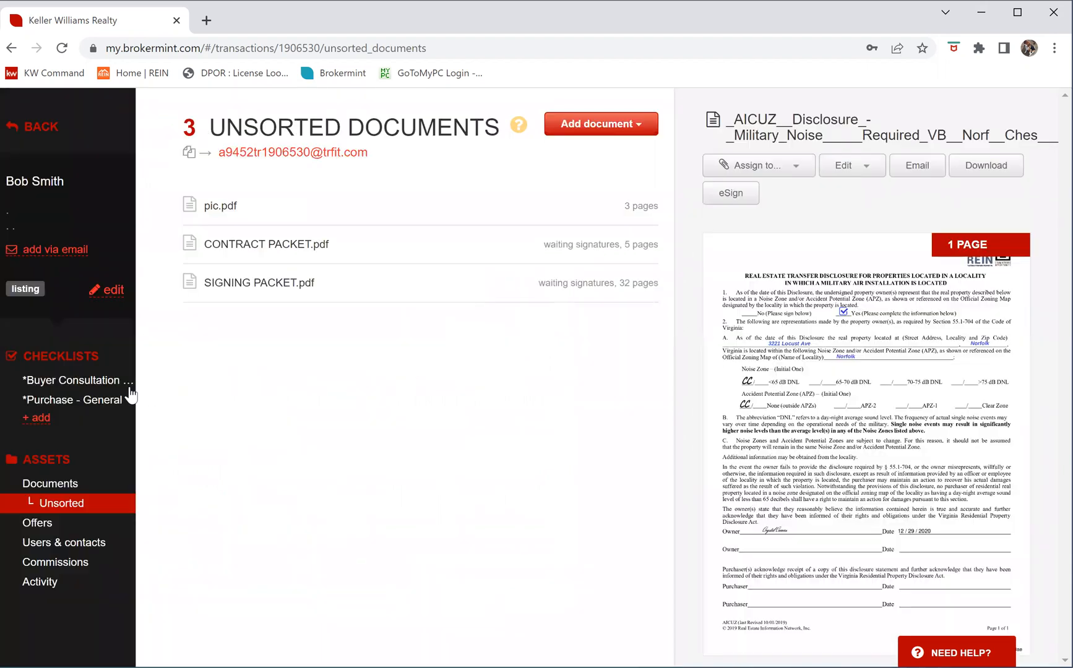
# Open the Purchase - General checklist and confirm the DPOR and AICUZ disclosure items show uploaded
pyautogui.click(92, 402)
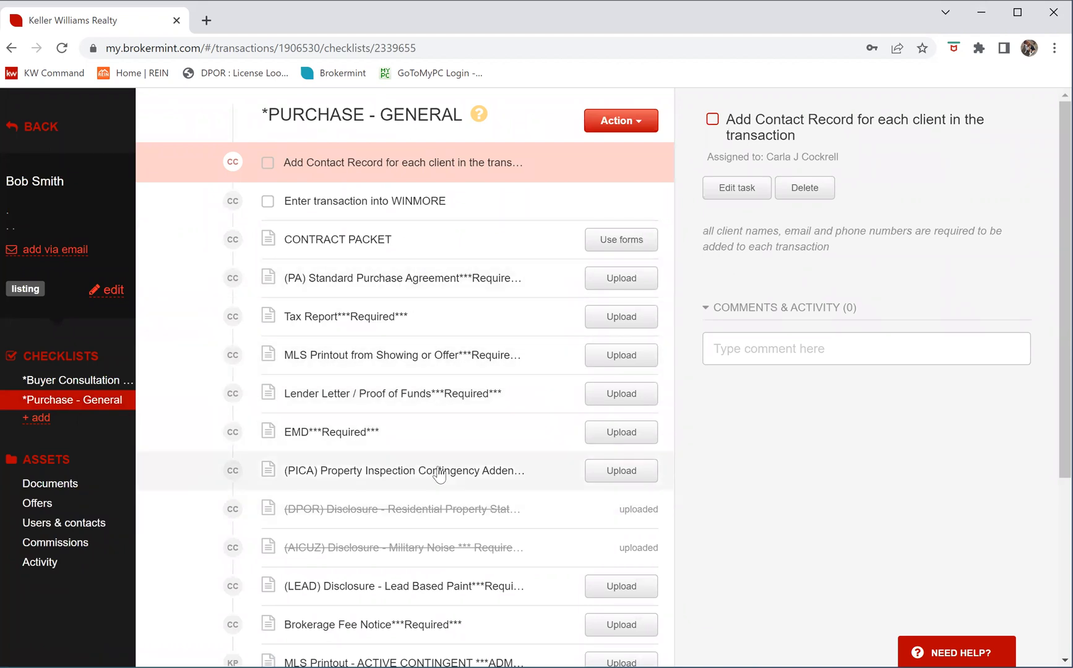
pyautogui.scroll(-1, 440, 474)
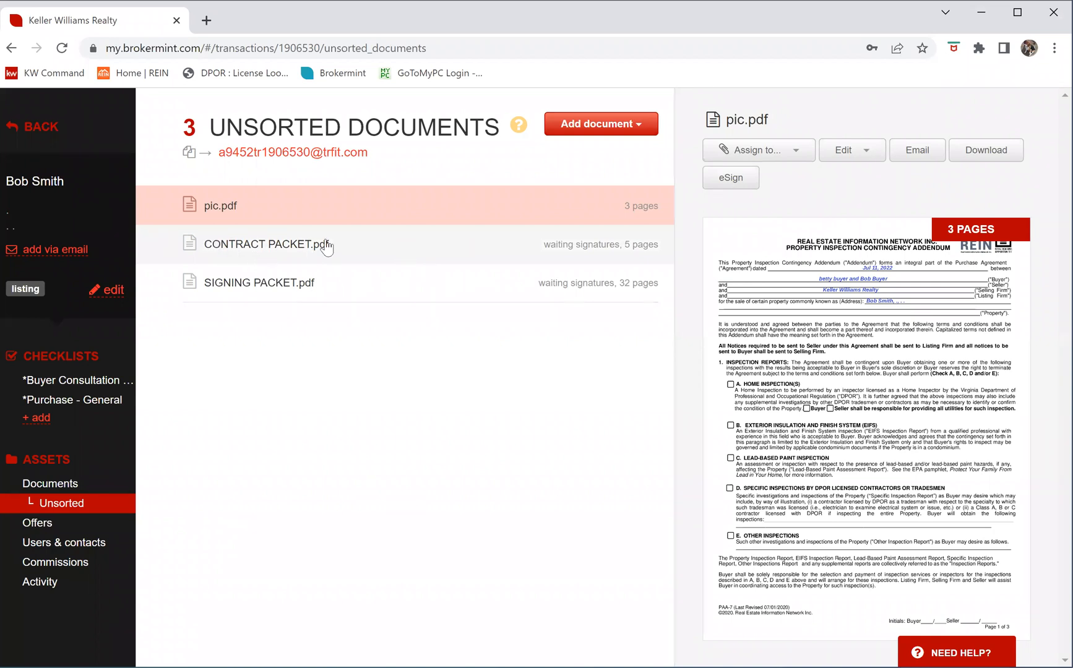
# Rename CONTRACT PACKET.pdf to 'Offer - Beach Street.pdf'
pyautogui.click(366, 254)
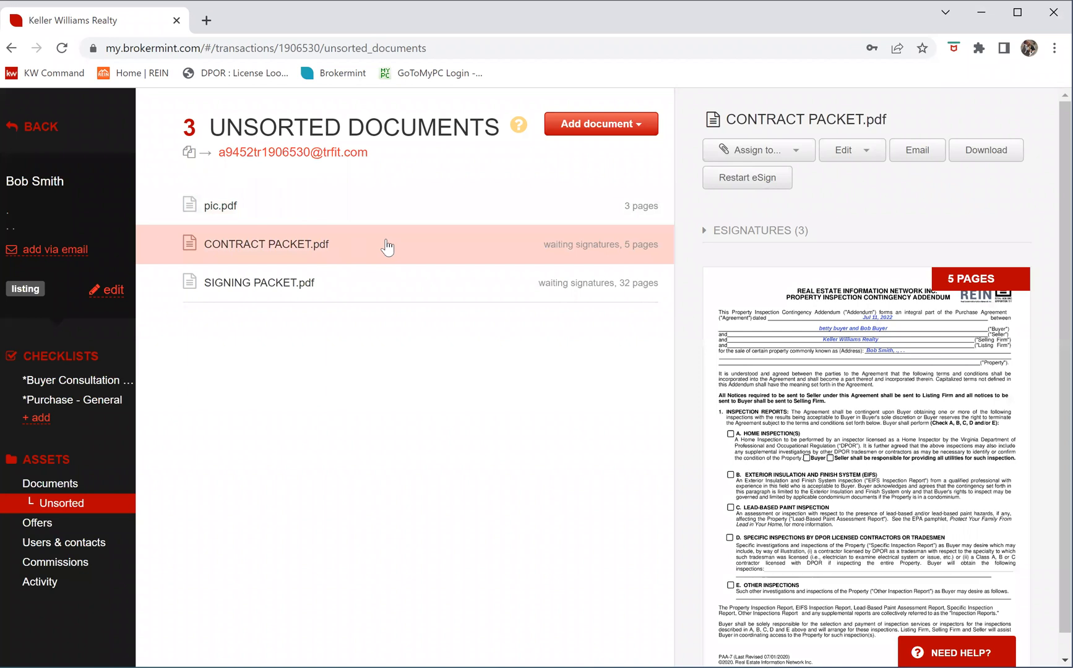
pyautogui.click(869, 153)
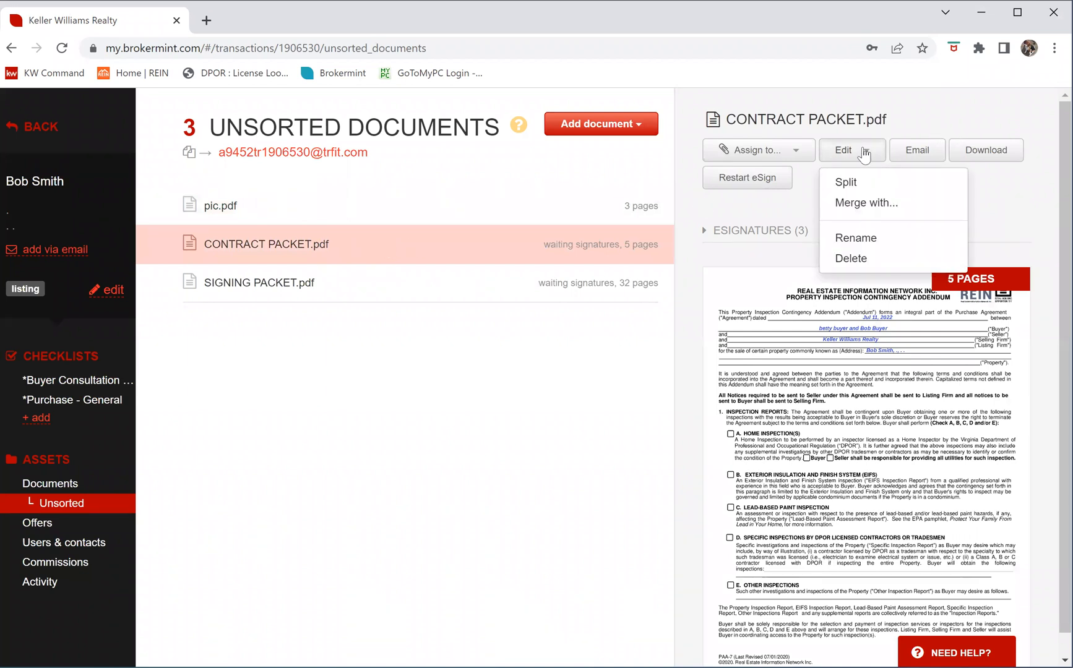
pyautogui.click(858, 240)
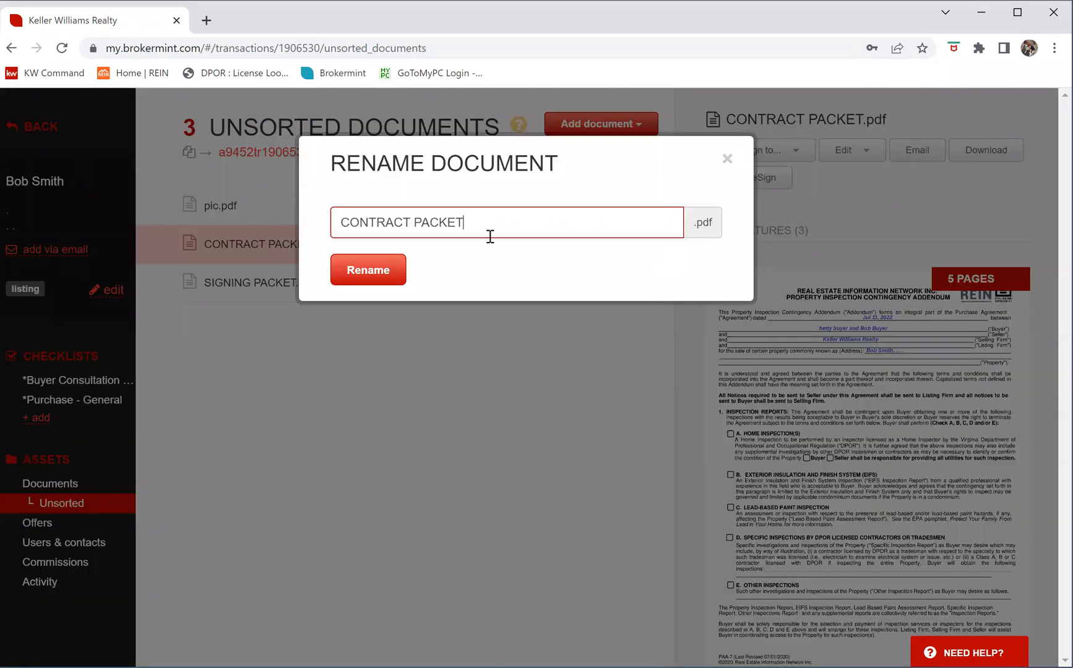
pyautogui.moveTo(474, 224); pyautogui.dragTo(270, 244)
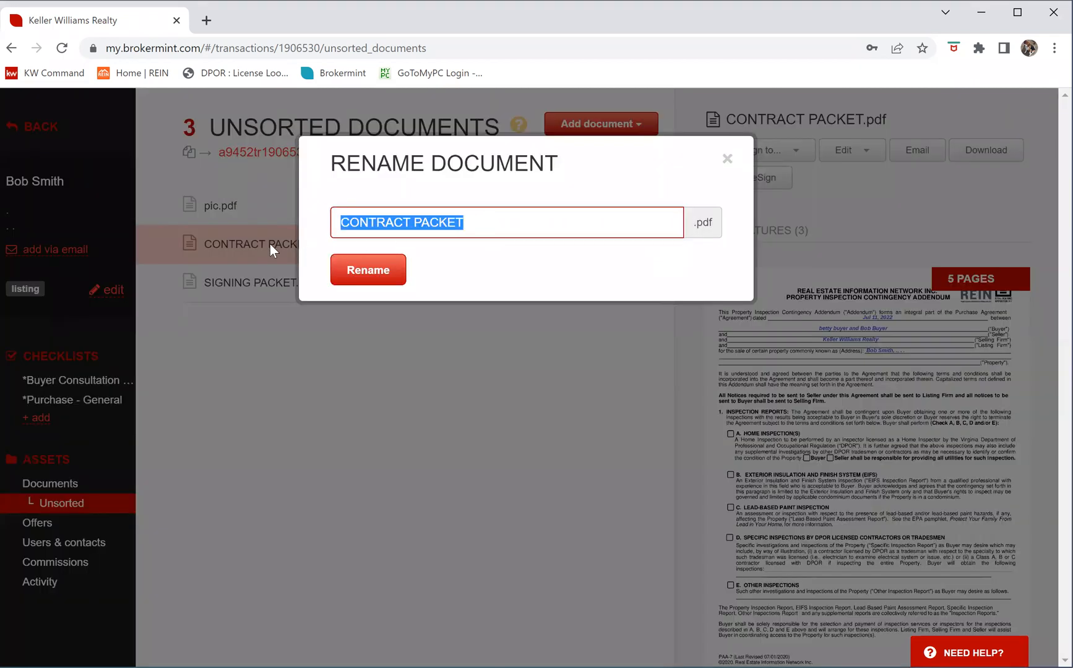
pyautogui.write('Offer ')
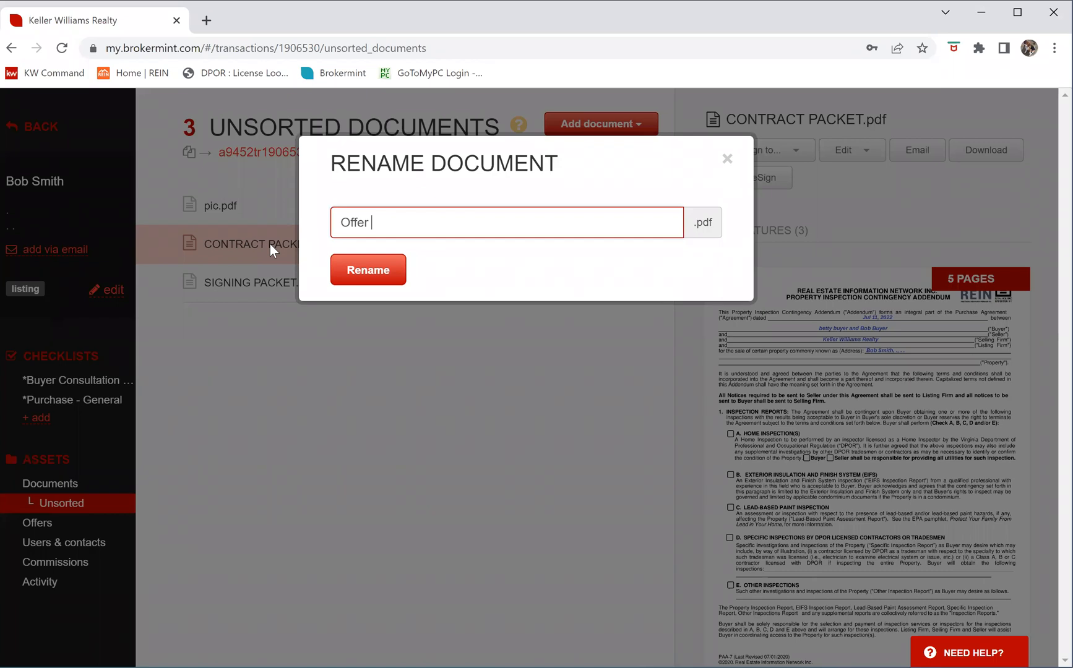
pyautogui.write('- Bead')
pyautogui.write('h Street')
pyautogui.click(368, 281)
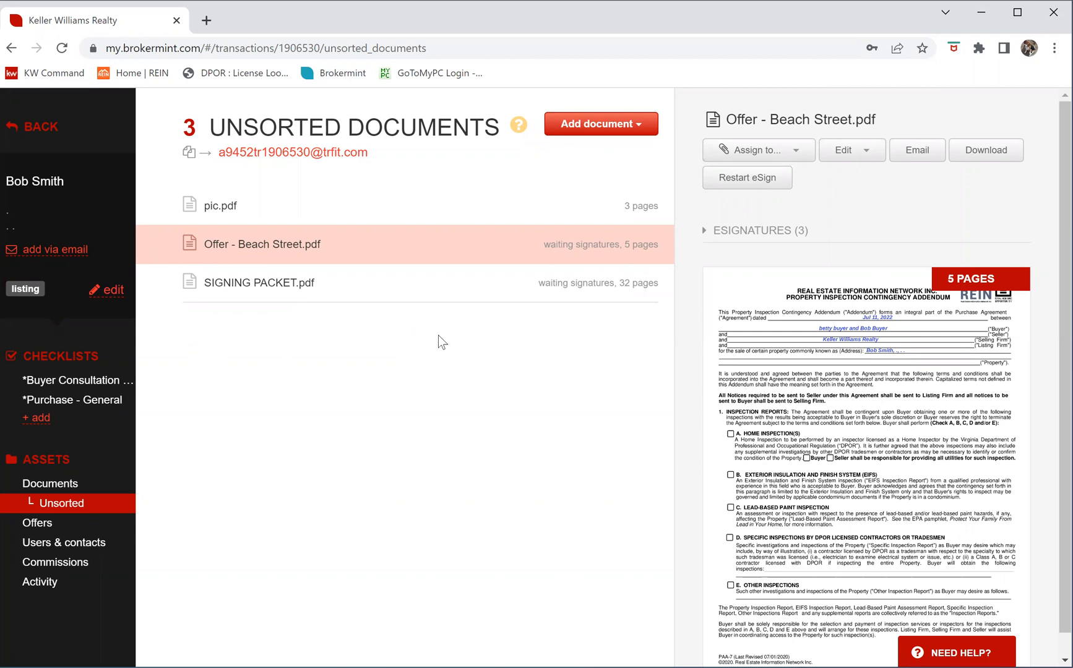
pyautogui.click(95, 410)
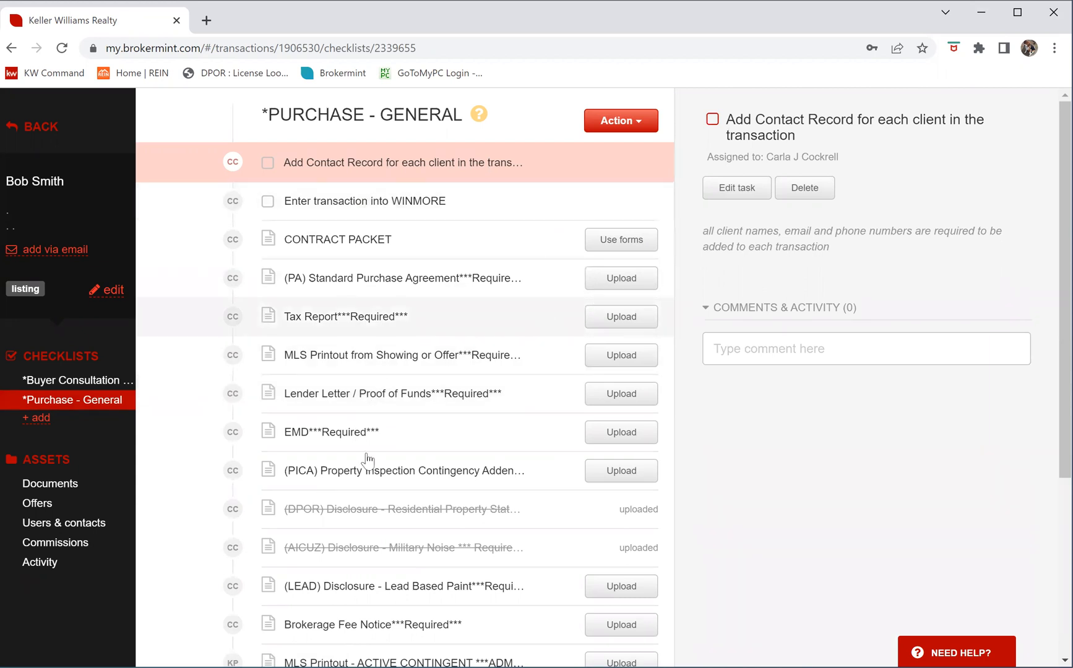
pyautogui.scroll(-3, 415, 505)
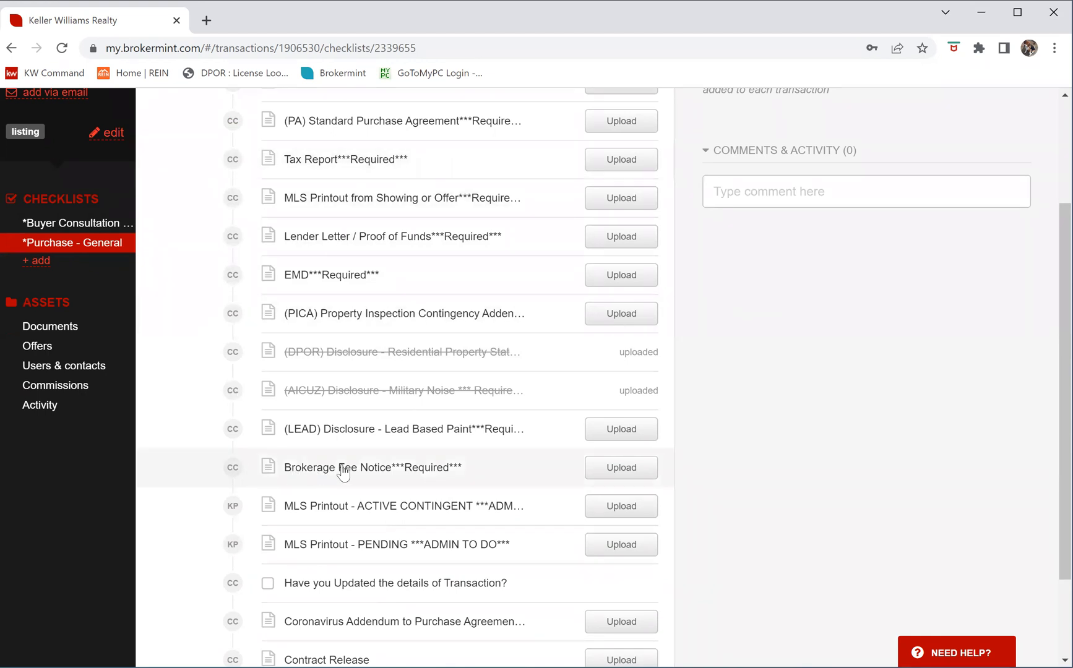
pyautogui.scroll(-2, 347, 473)
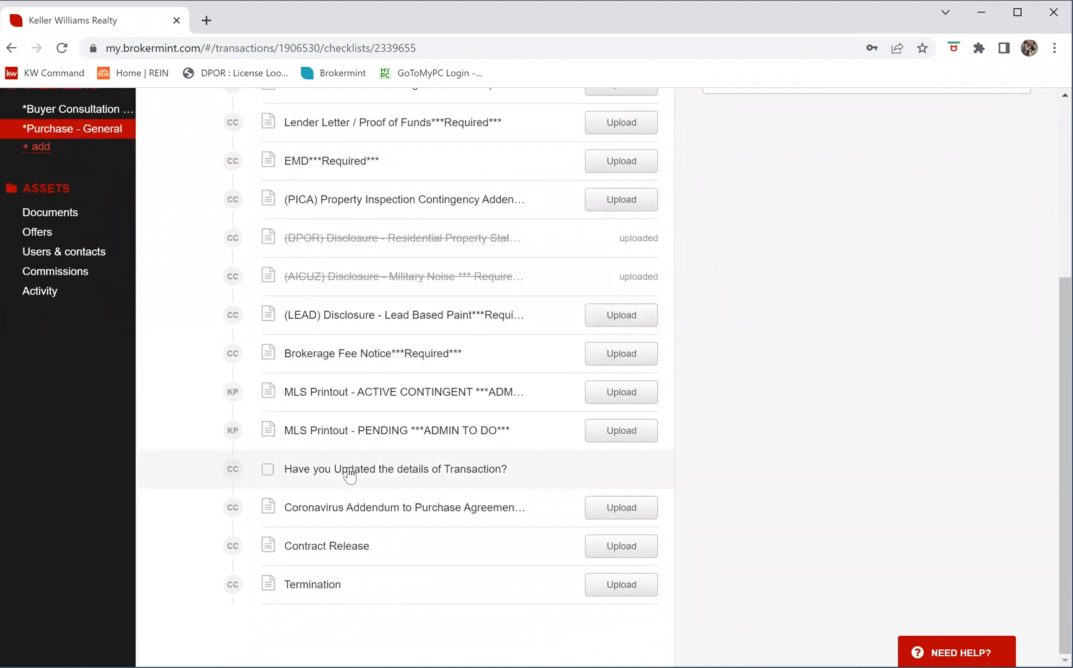
pyautogui.scroll(3, 349, 475)
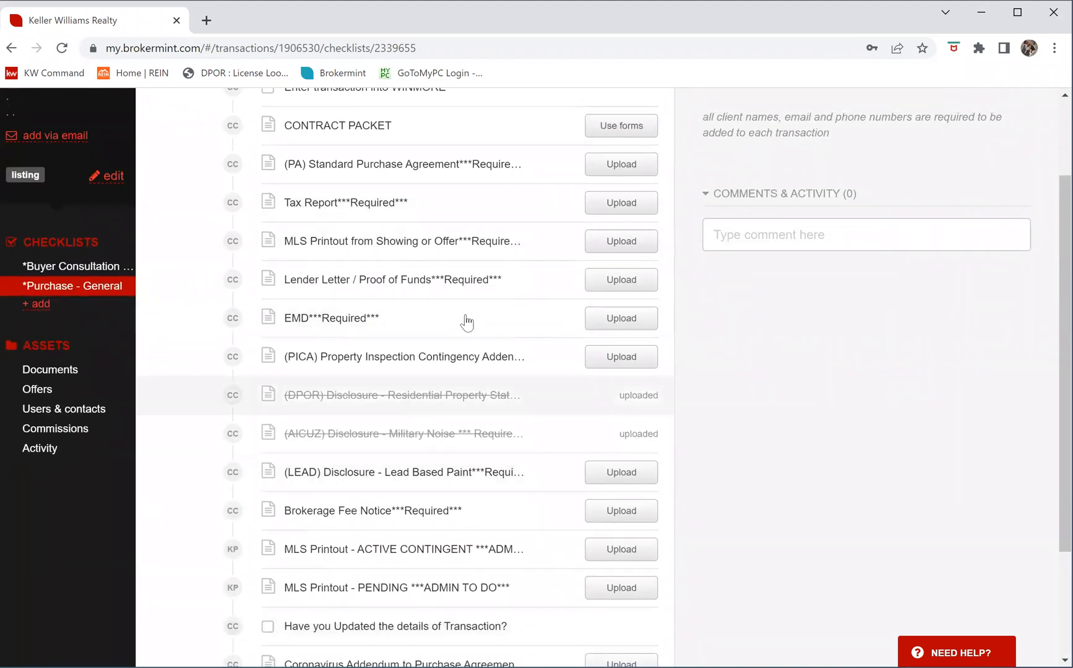
pyautogui.scroll(2, 467, 321)
pyautogui.click(630, 122)
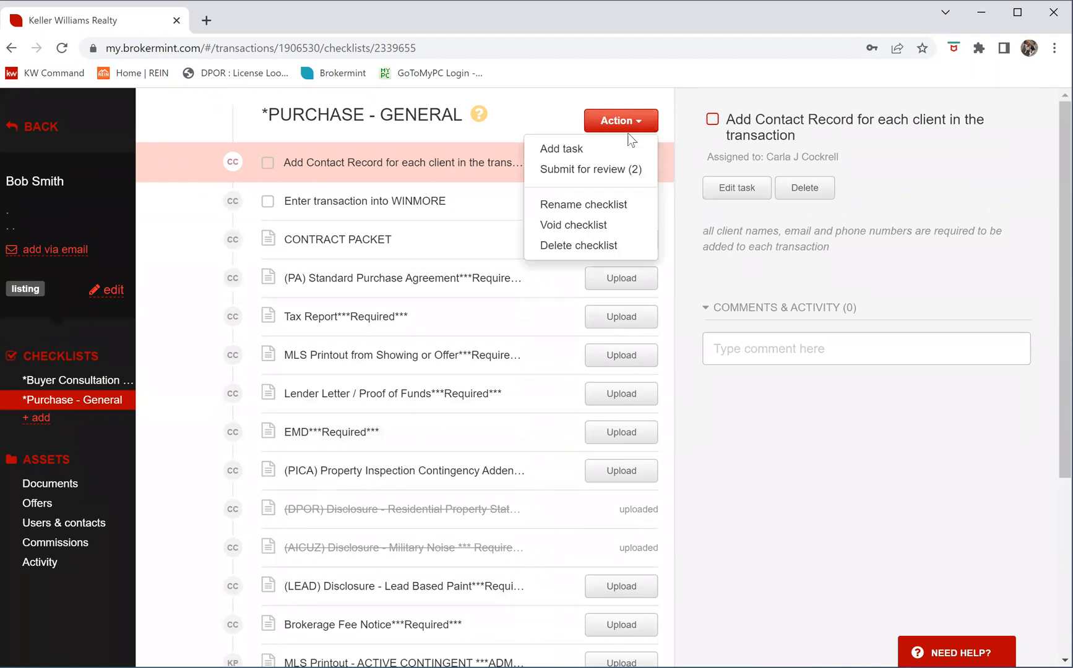
pyautogui.click(589, 169)
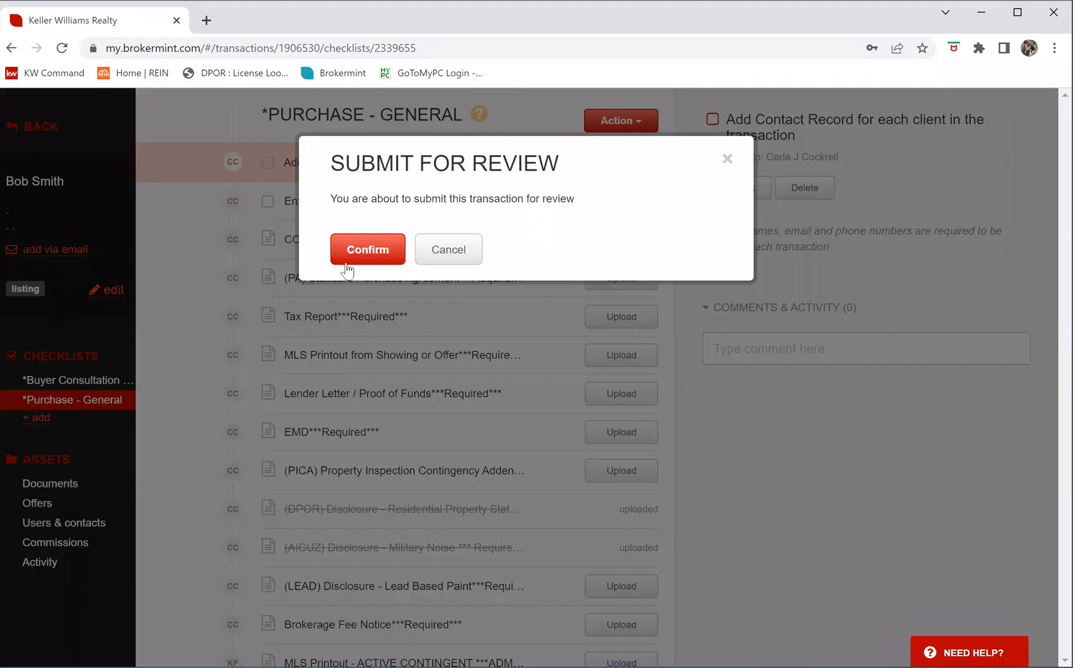
pyautogui.click(370, 263)
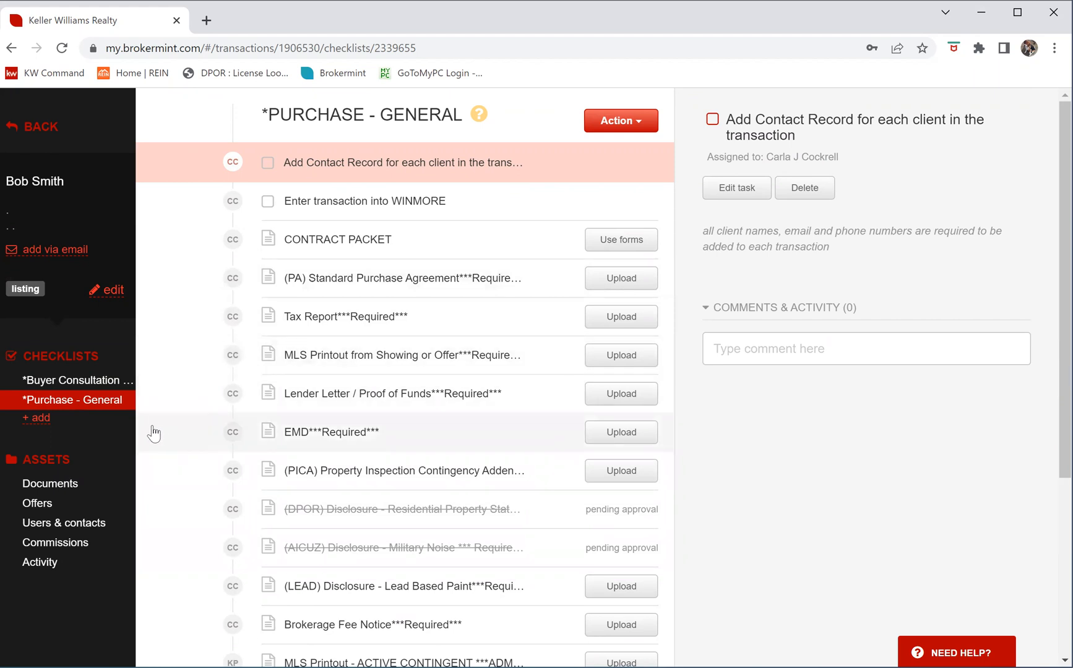
pyautogui.scroll(-1, 146, 432)
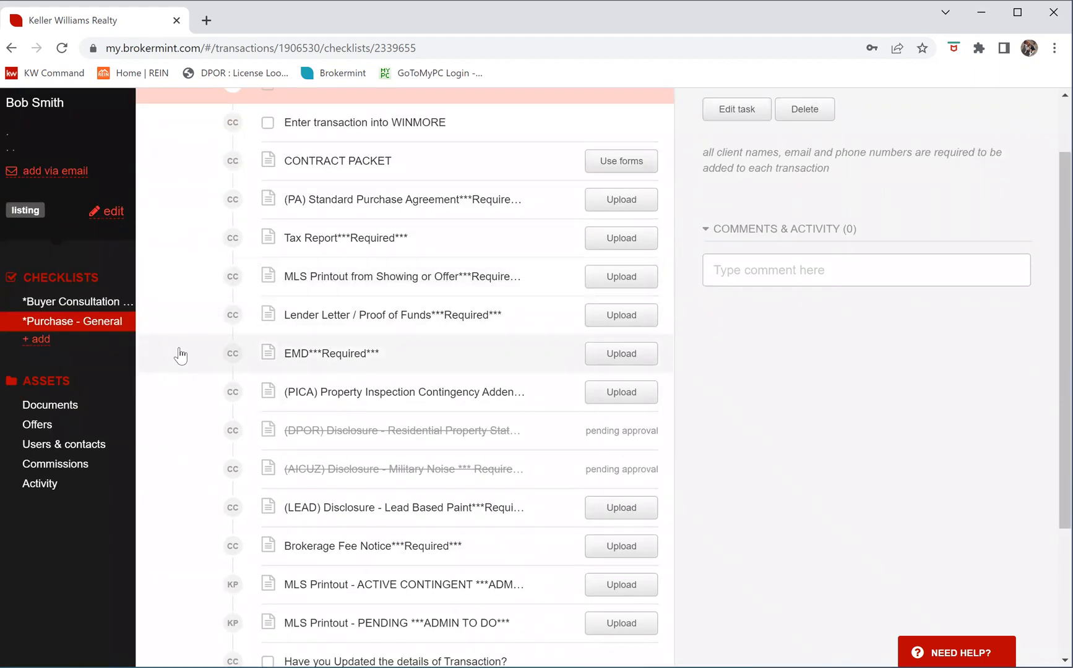
# Add a checklist from the *PICRA Contingencies - Due Diligence template
pyautogui.click(40, 340)
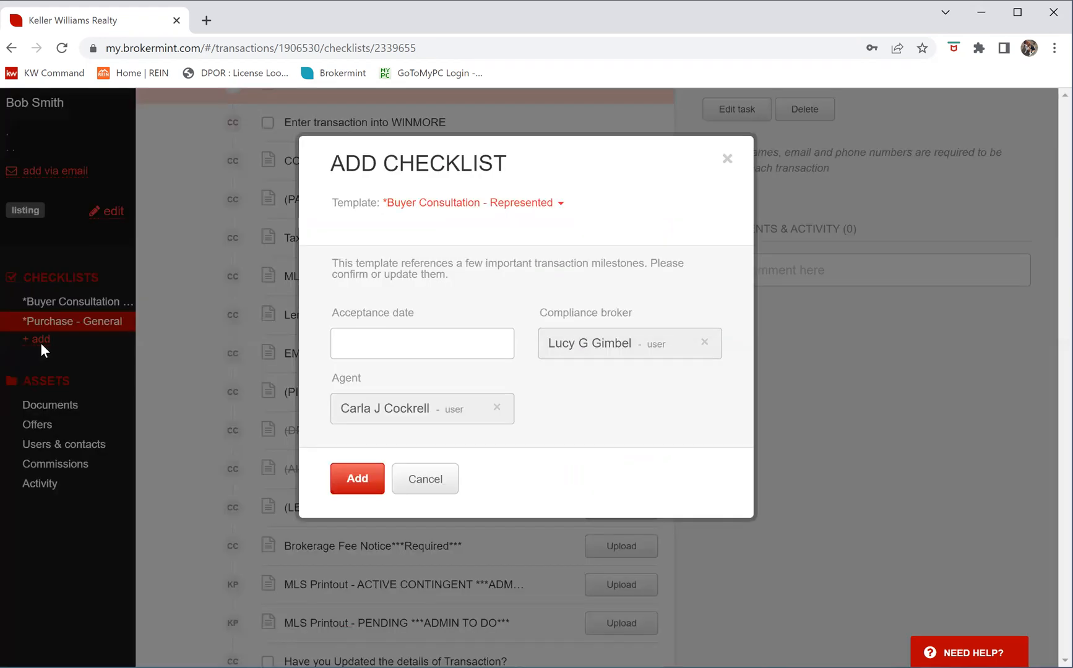
pyautogui.click(560, 203)
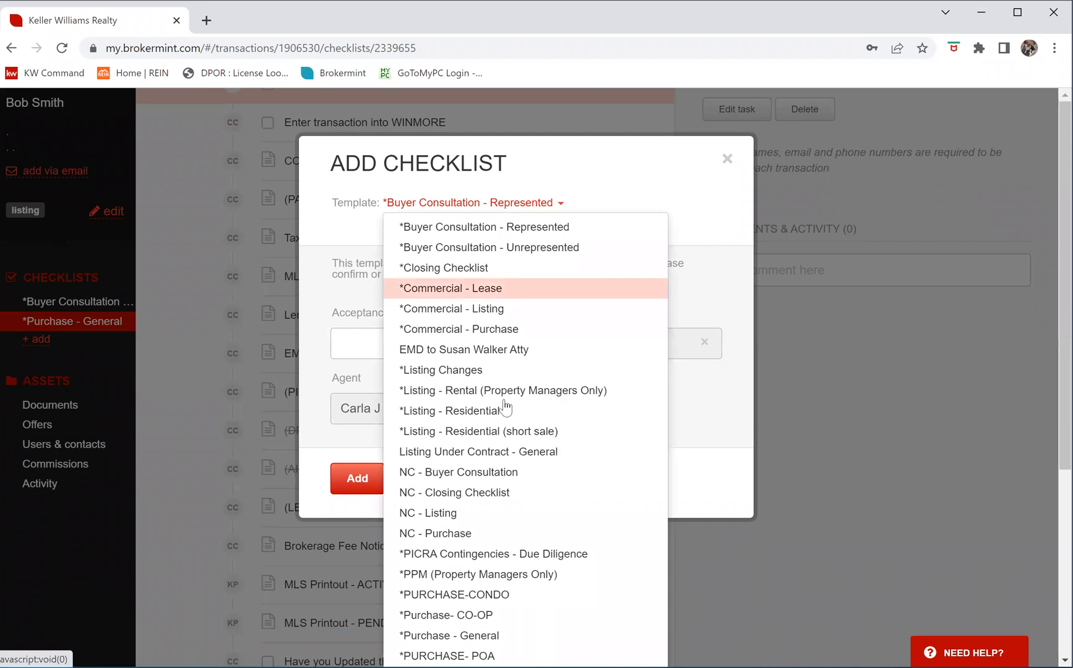
pyautogui.scroll(-3, 502, 410)
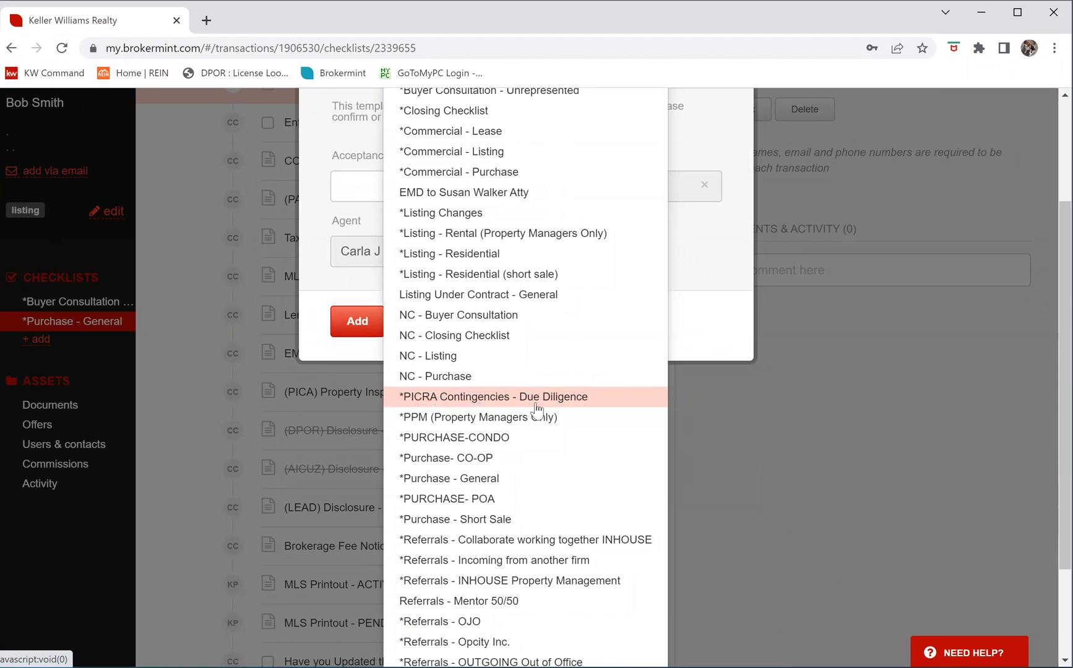
pyautogui.click(569, 397)
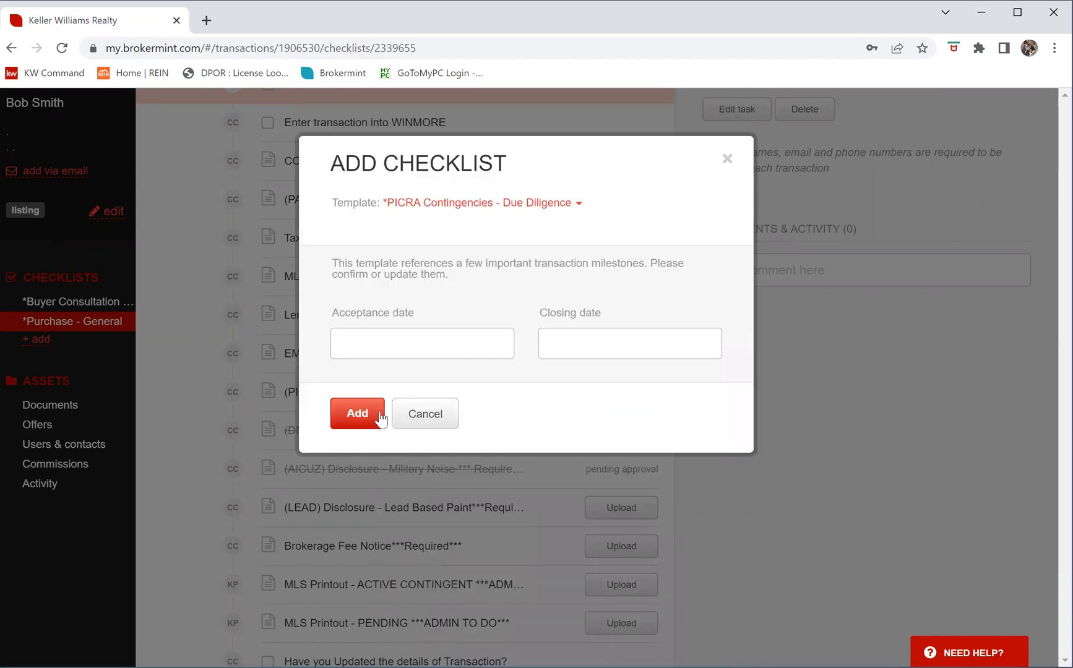
pyautogui.click(359, 413)
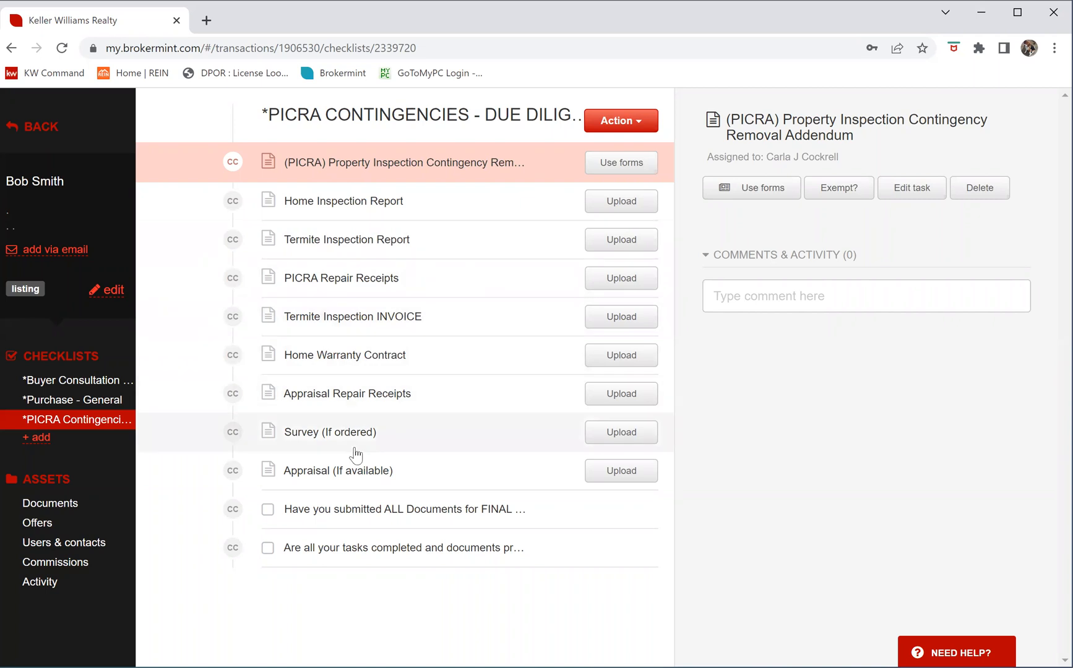
# Add a 'Roof Repair Receipt' task assigned to the agent, with a required document
pyautogui.click(643, 126)
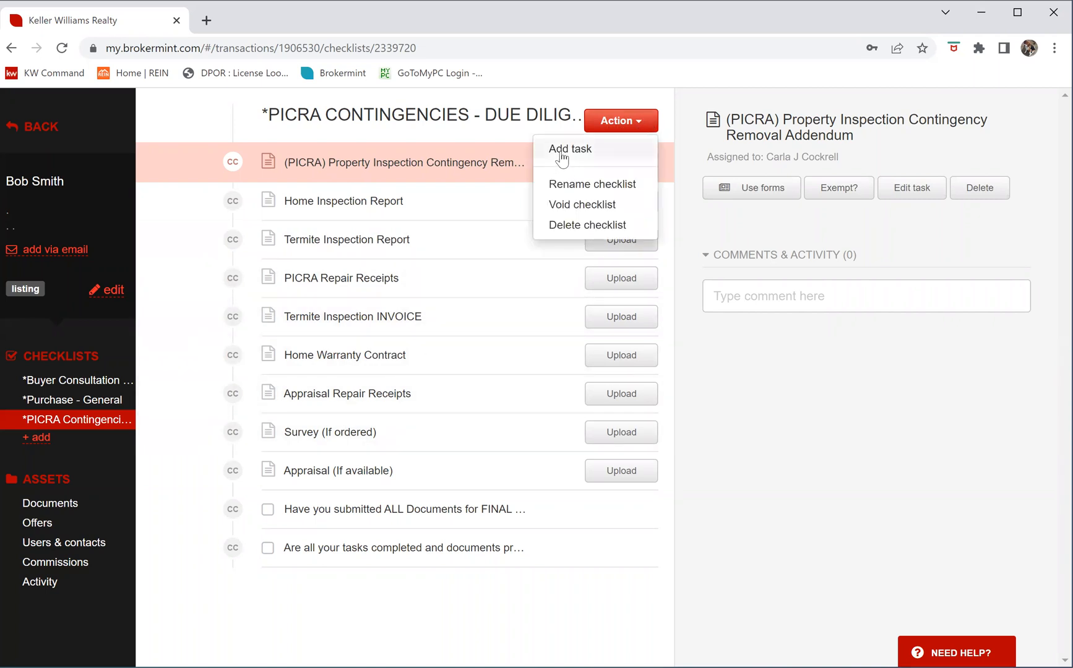
pyautogui.click(621, 148)
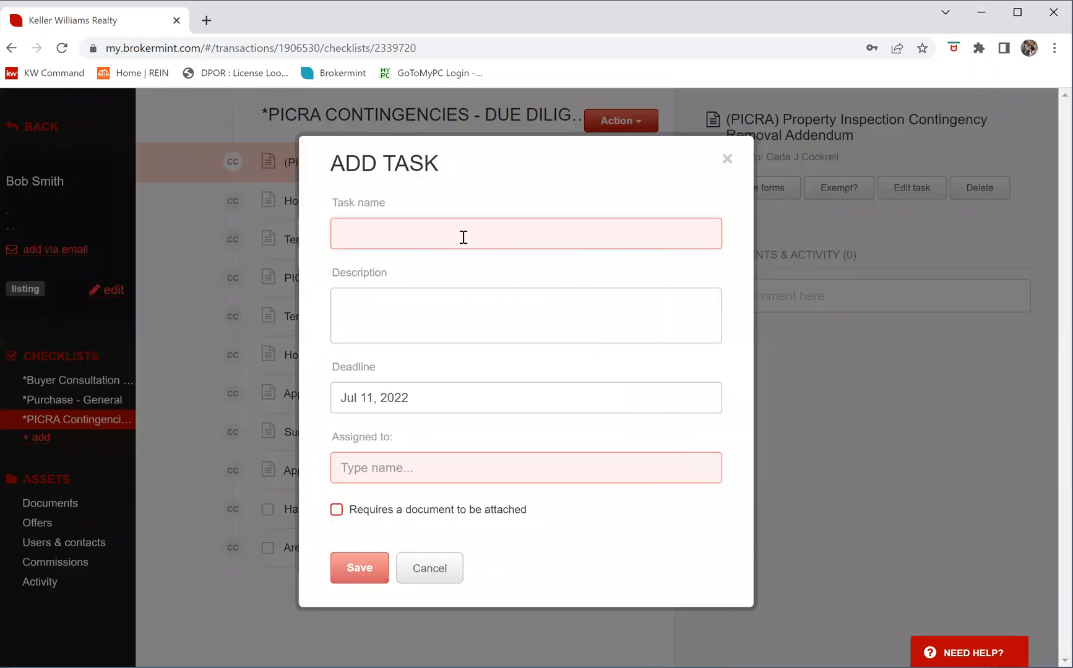
pyautogui.write('F')
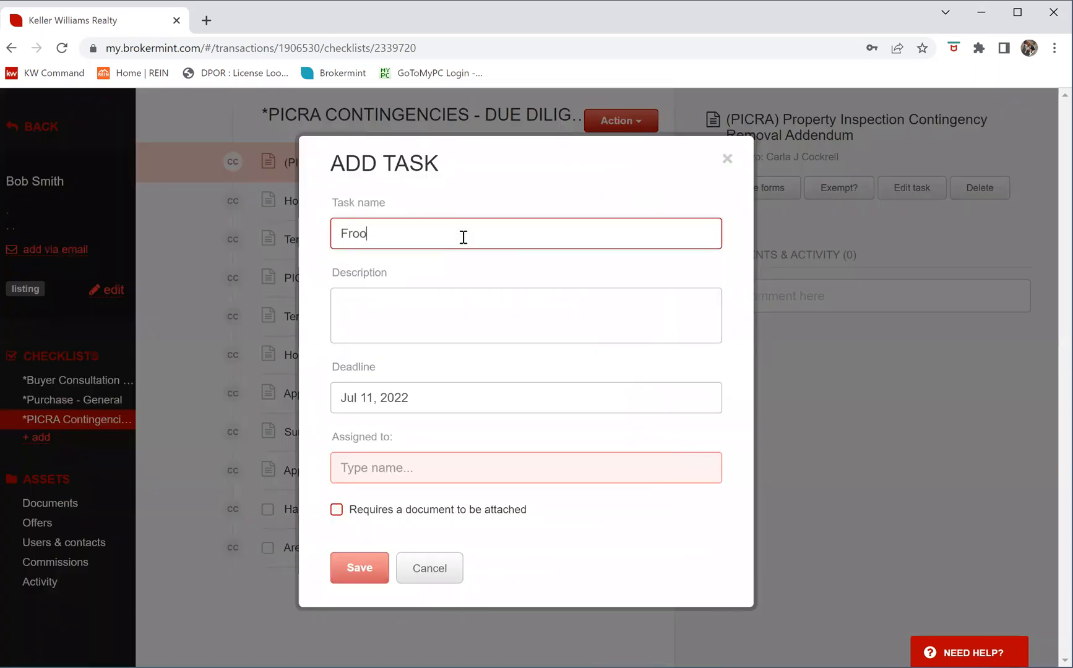
pyautogui.write('roo')
pyautogui.press('BackSpace')
pyautogui.press('BackSpace')
pyautogui.write('Roof Repair Receipt')
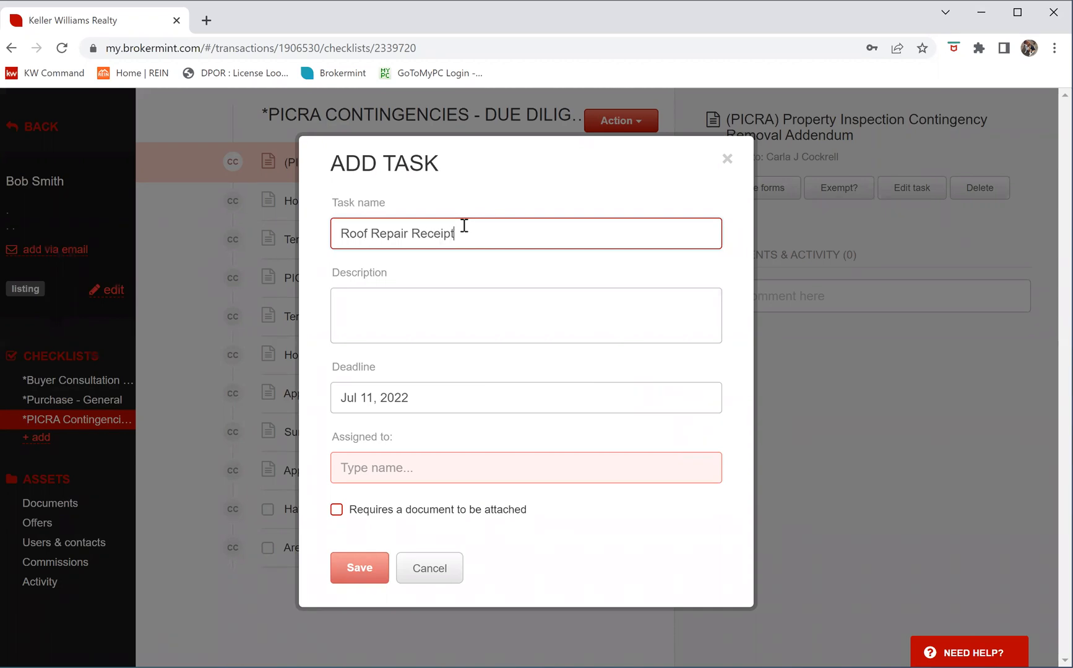
pyautogui.click(380, 469)
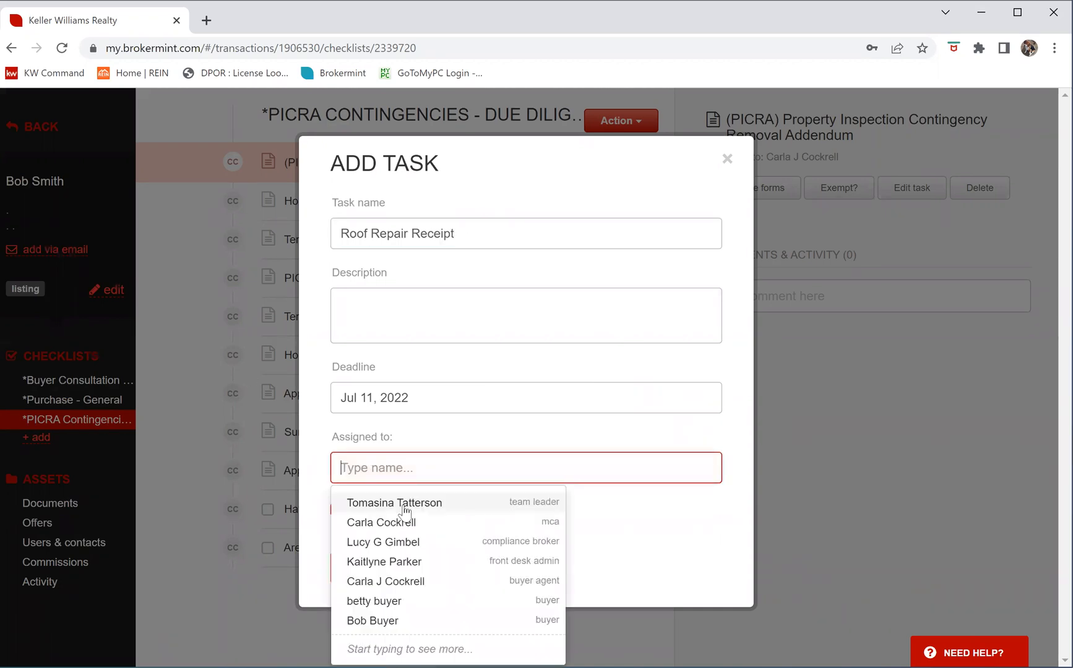
pyautogui.click(395, 524)
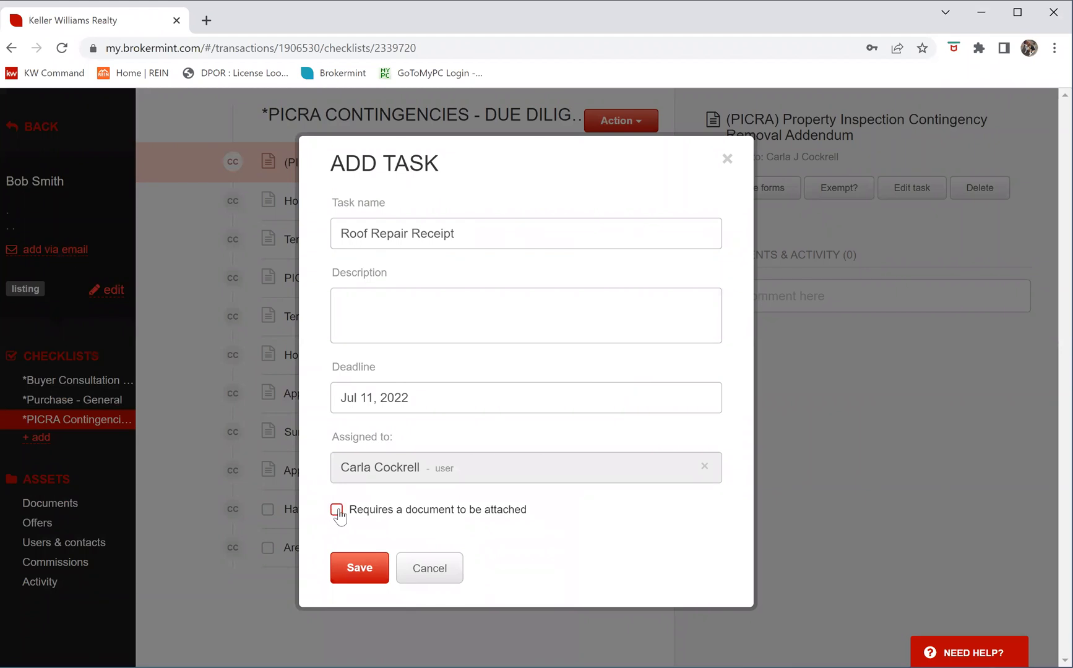
pyautogui.click(337, 511)
pyautogui.click(364, 568)
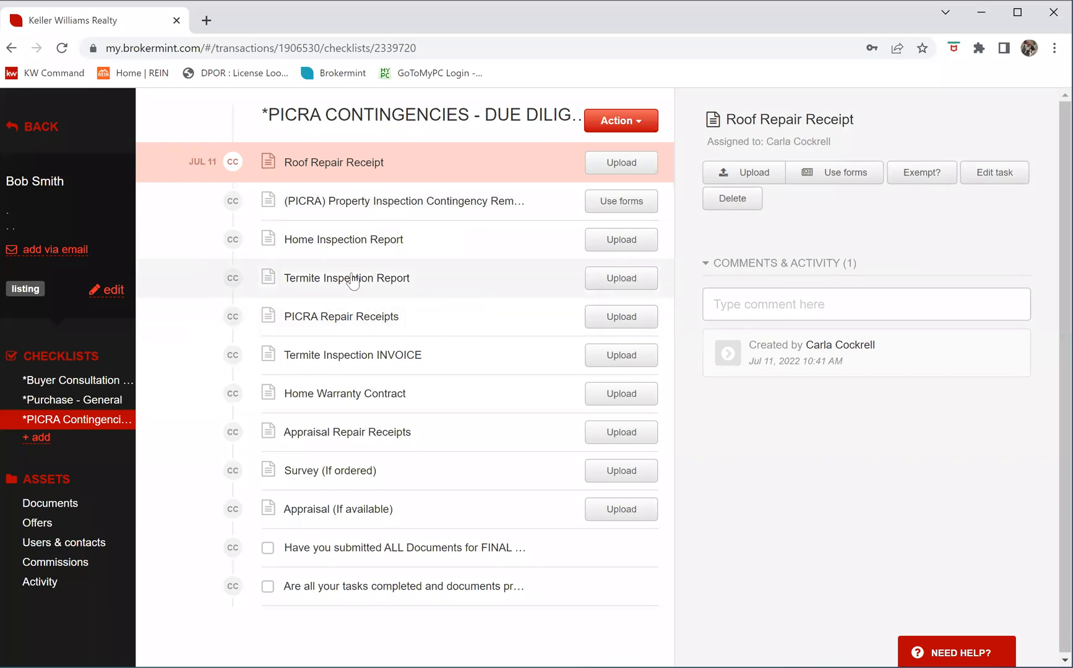
# Add a checklist from the *PURCHASE- POA template
pyautogui.click(37, 441)
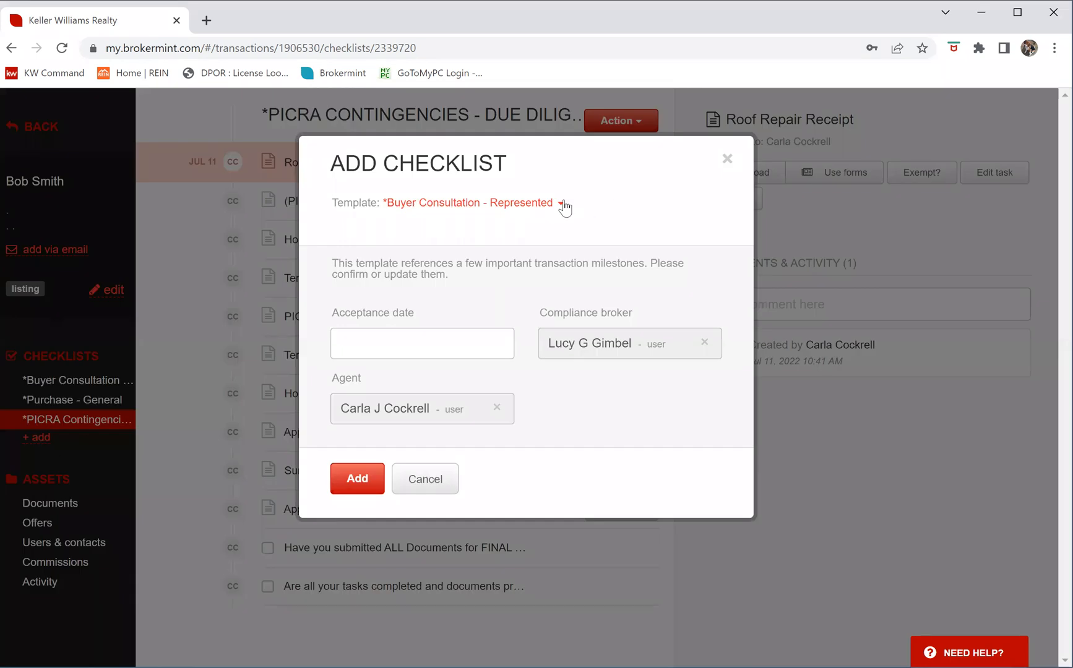
pyautogui.click(563, 204)
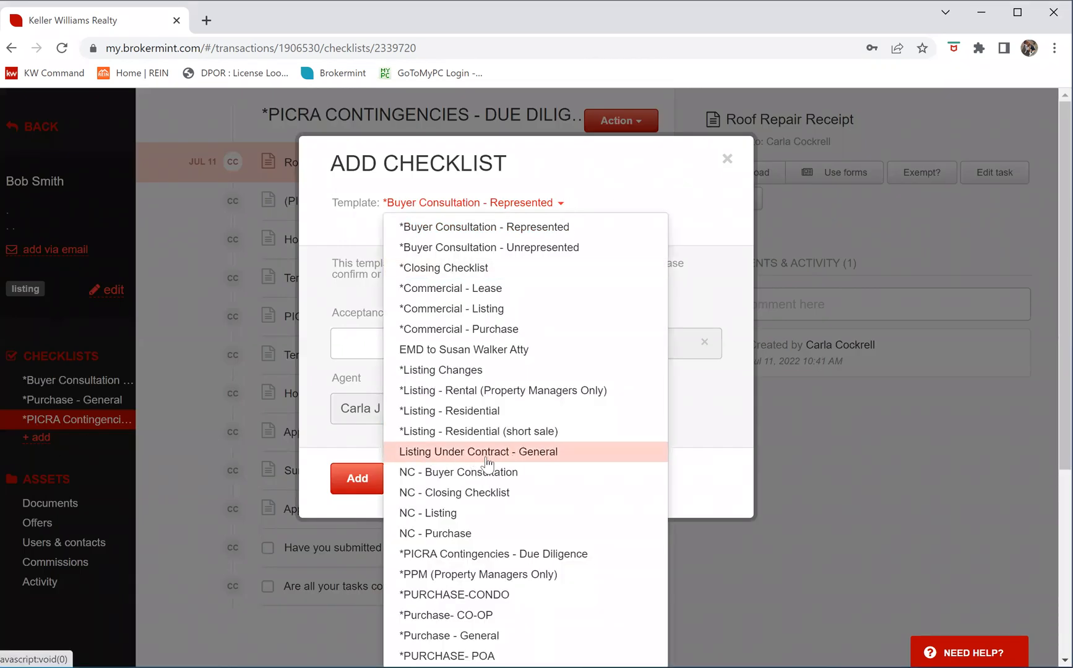
pyautogui.scroll(-3, 490, 465)
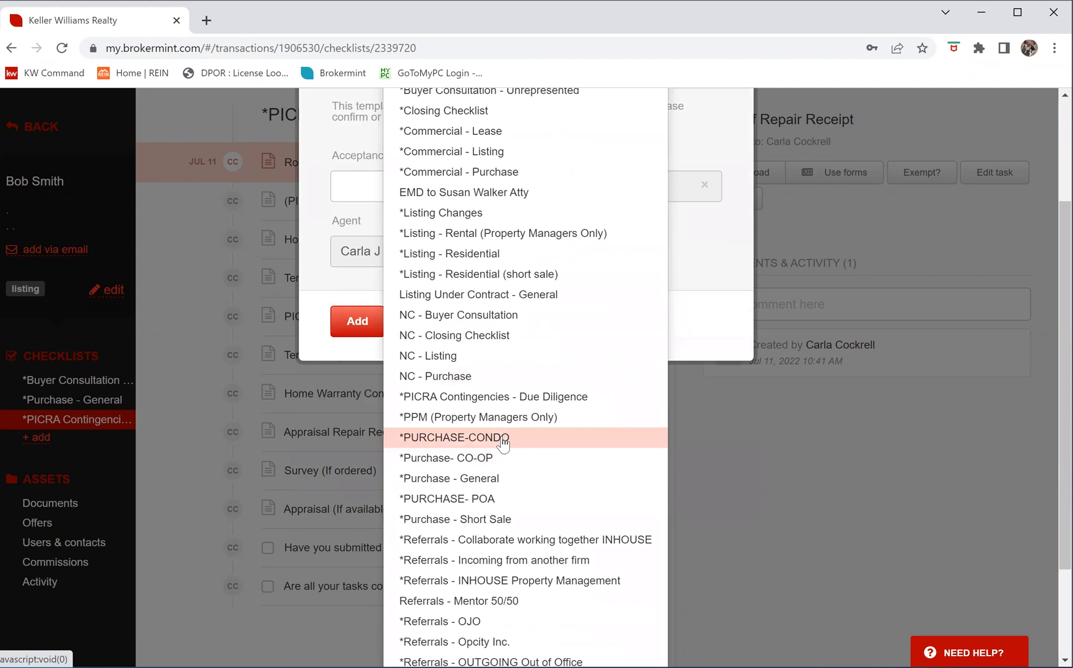
pyautogui.scroll(-1, 478, 459)
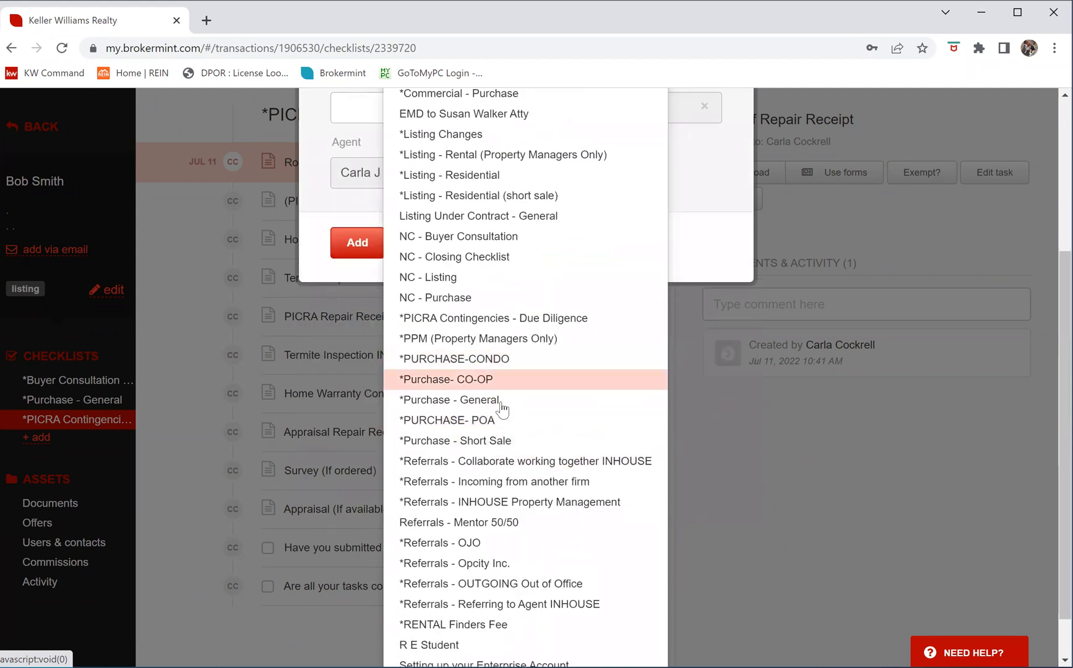
pyautogui.click(476, 422)
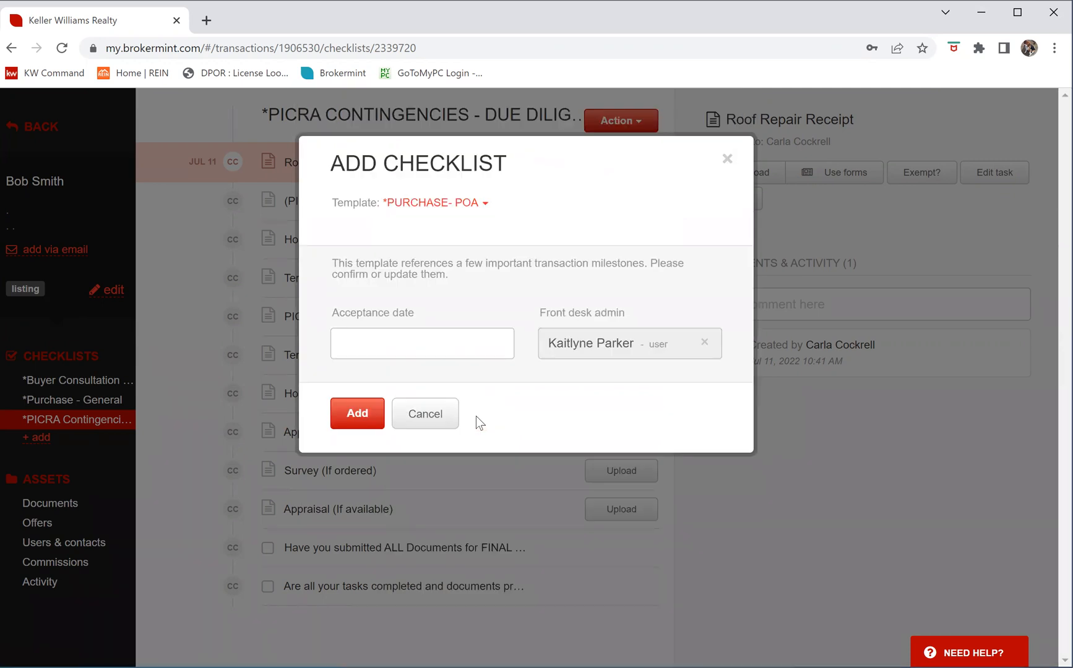
pyautogui.click(355, 407)
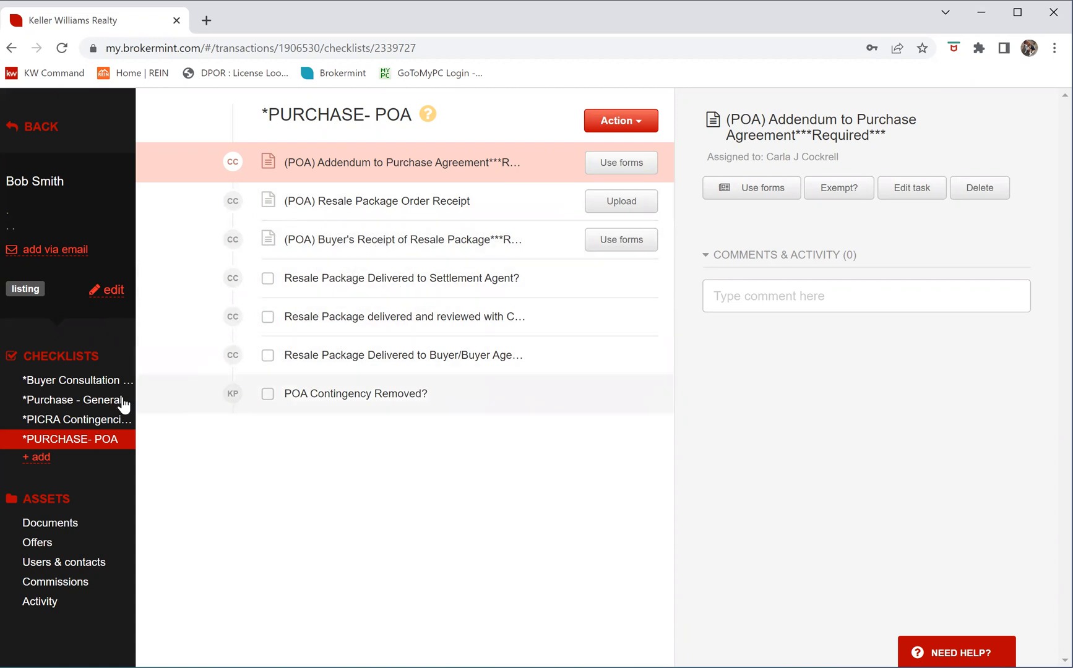
# Reopen *Purchase - General and scroll back up to the Add Contact Record and WINMORE tasks
pyautogui.click(90, 406)
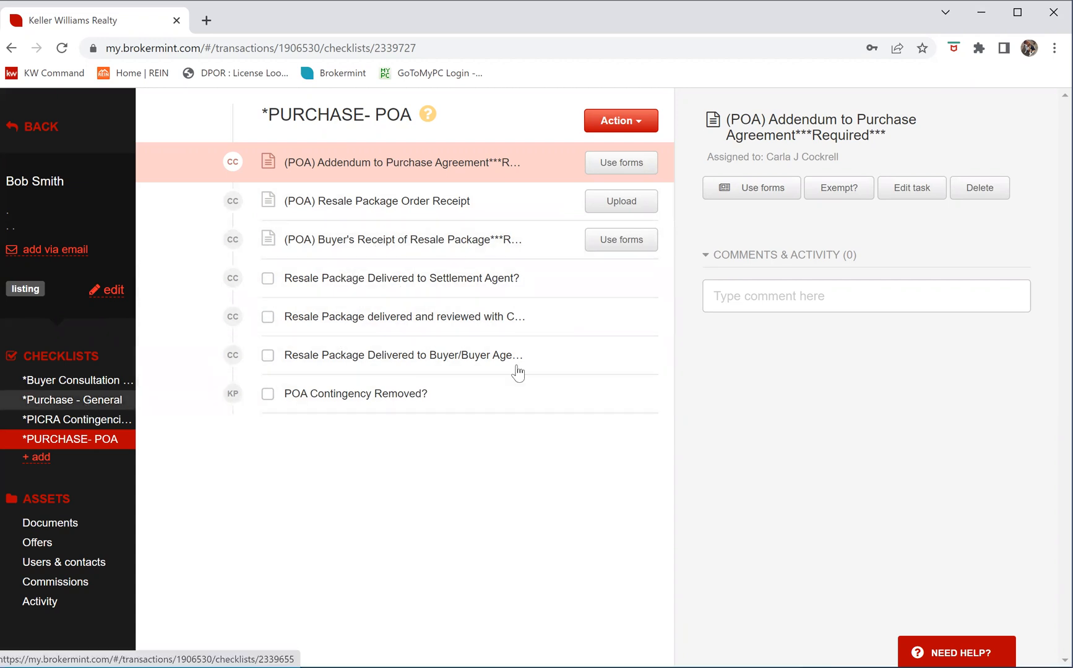
pyautogui.scroll(-5, 342, 501)
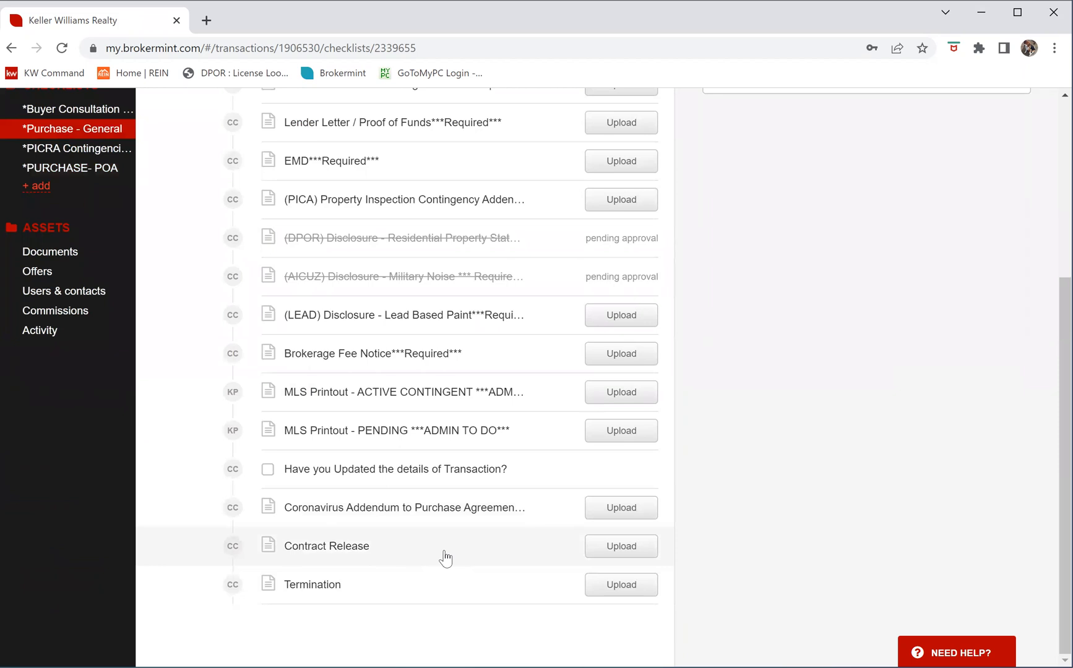
pyautogui.scroll(3, 409, 432)
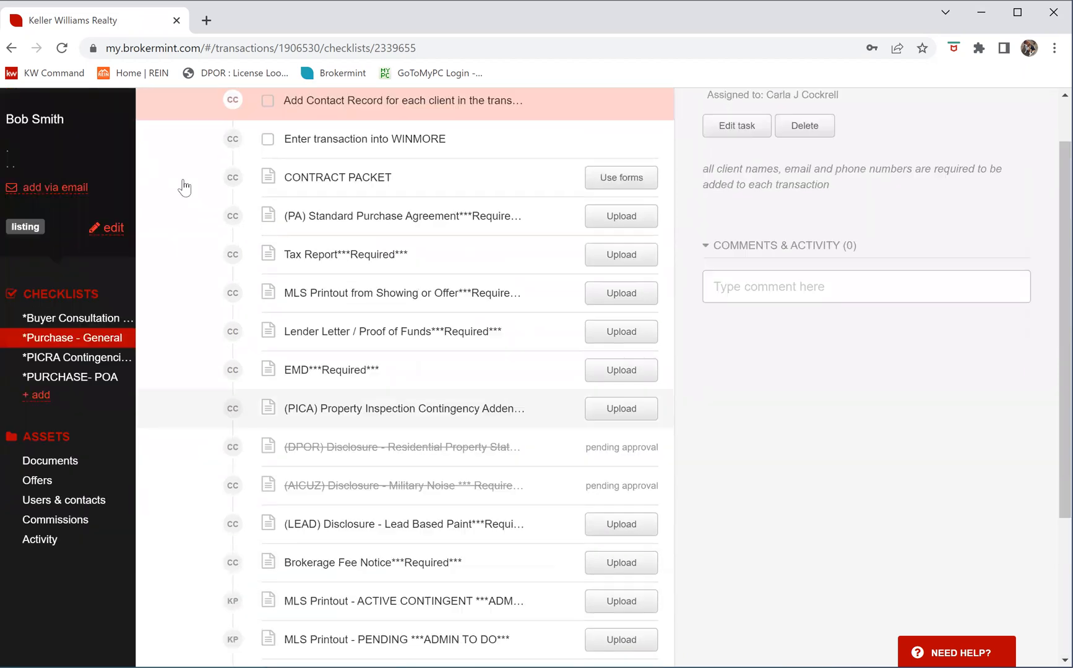
pyautogui.scroll(2, 371, 421)
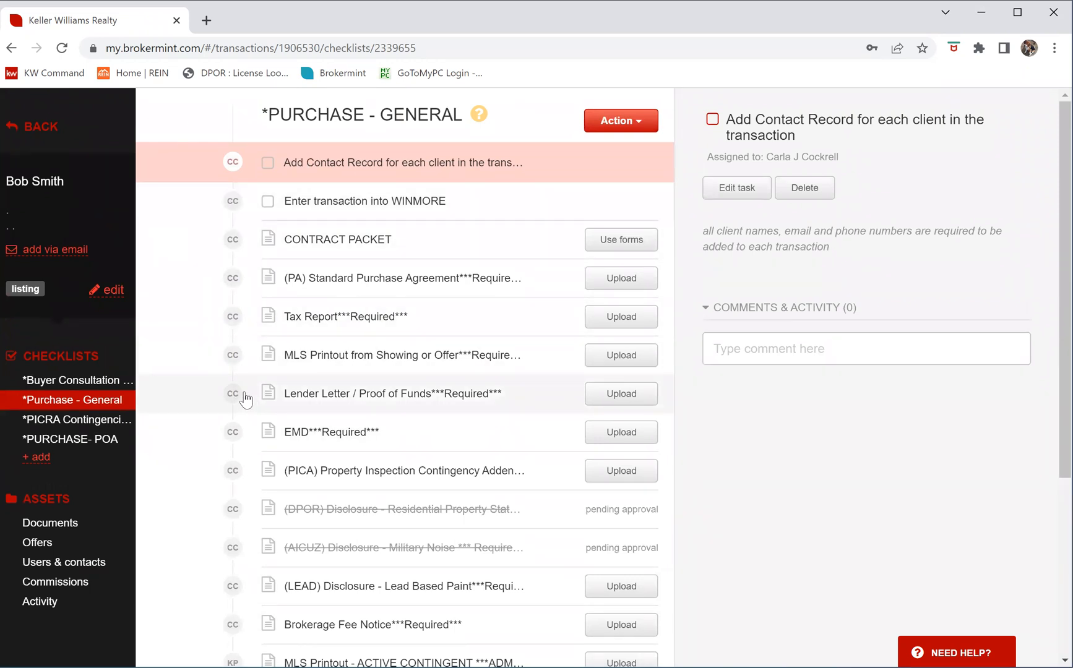
# Add a checklist from the *Closing Checklist template
pyautogui.click(43, 457)
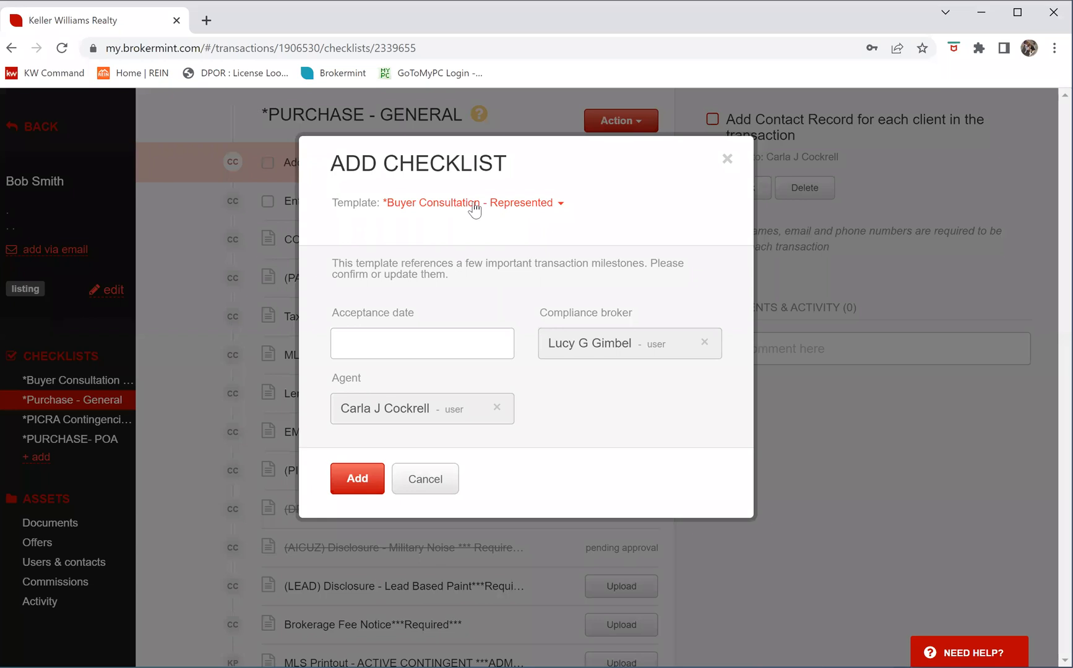
pyautogui.click(558, 206)
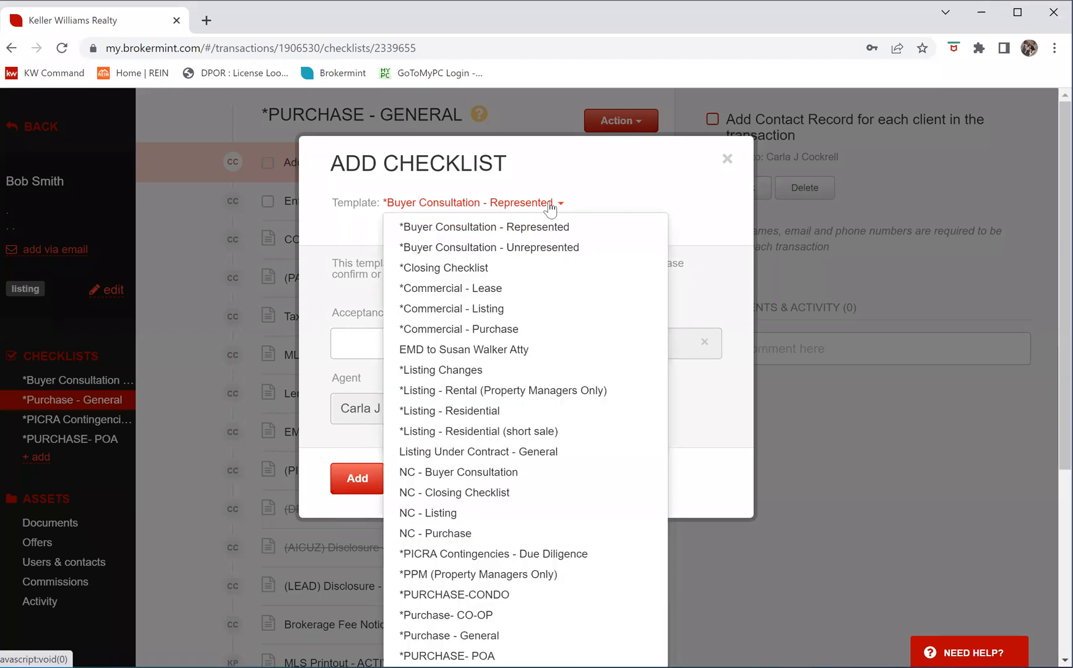
pyautogui.click(503, 267)
pyautogui.click(353, 485)
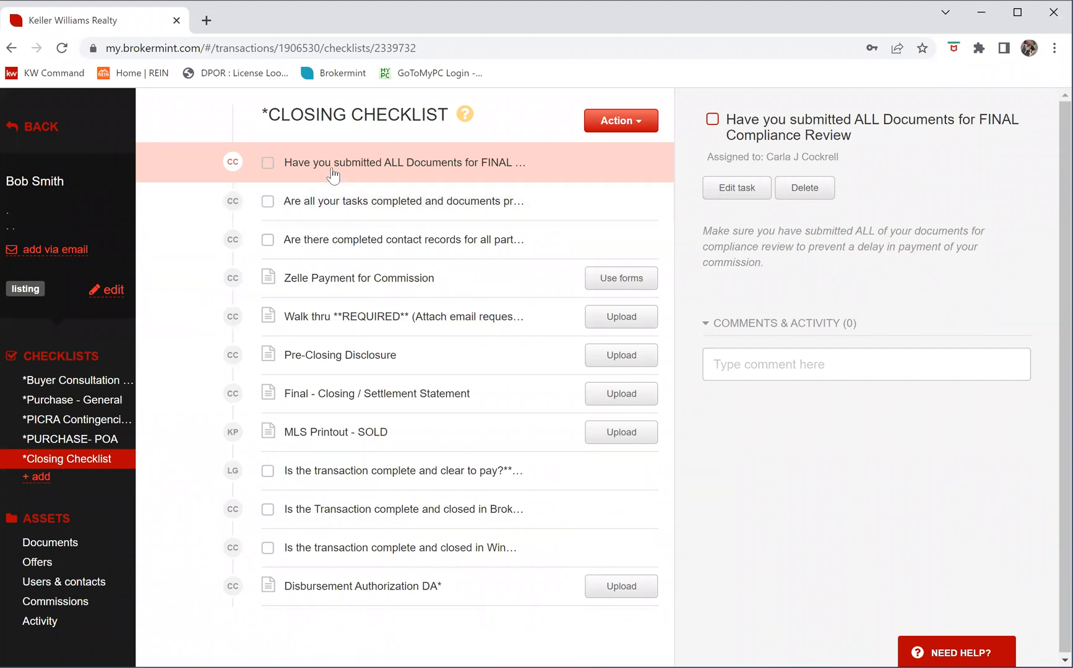
# Check and uncheck the first closing item, then view the tasks-completed and contact-records item details
pyautogui.click(268, 164)
pyautogui.click(268, 164)
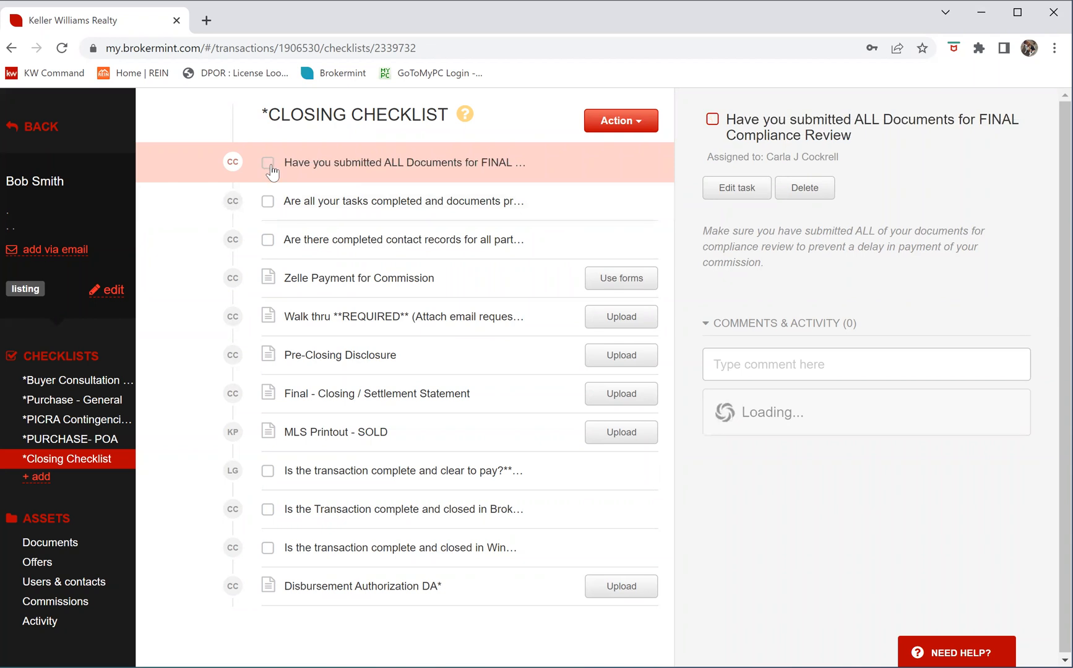
pyautogui.click(348, 212)
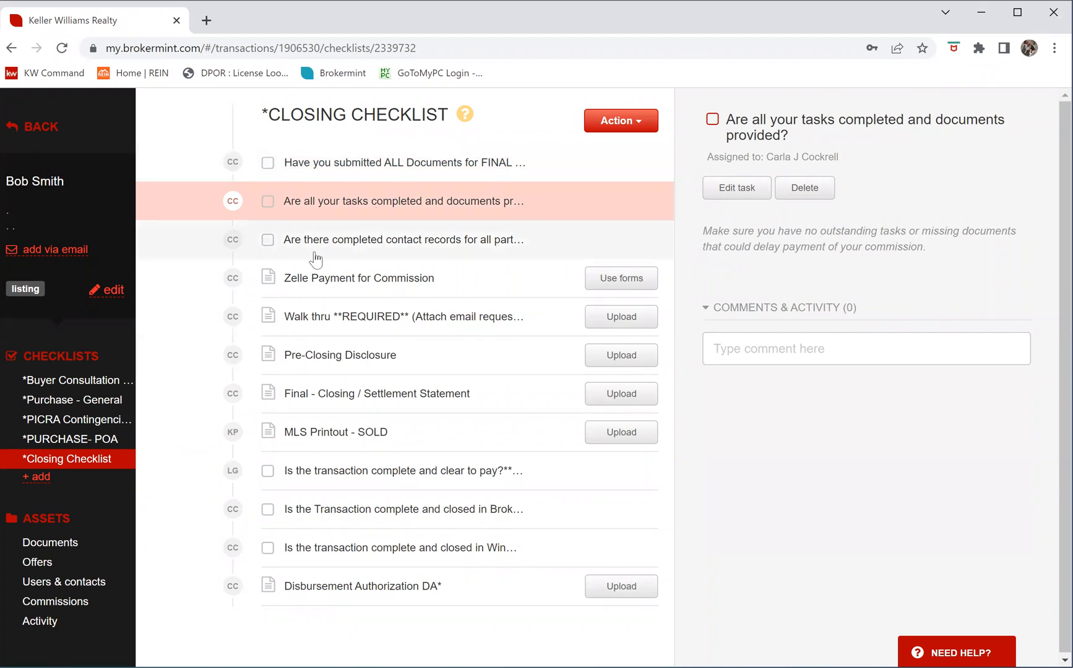
pyautogui.click(329, 253)
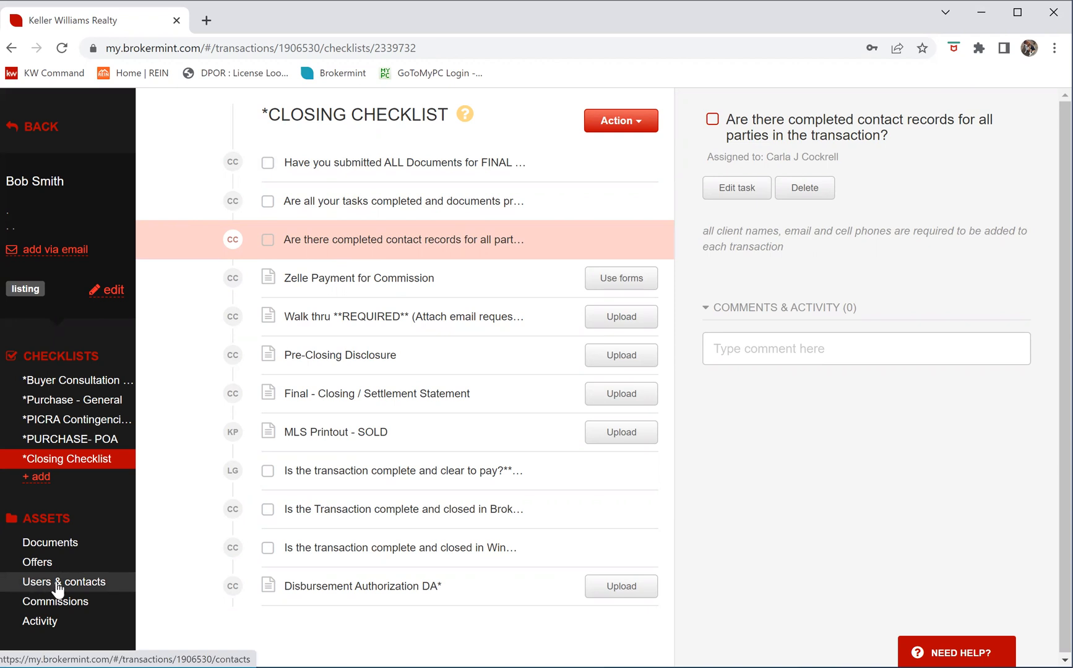
# Check the buyer contact's details without editing, then switch to the Closing Checklist
pyautogui.click(128, 591)
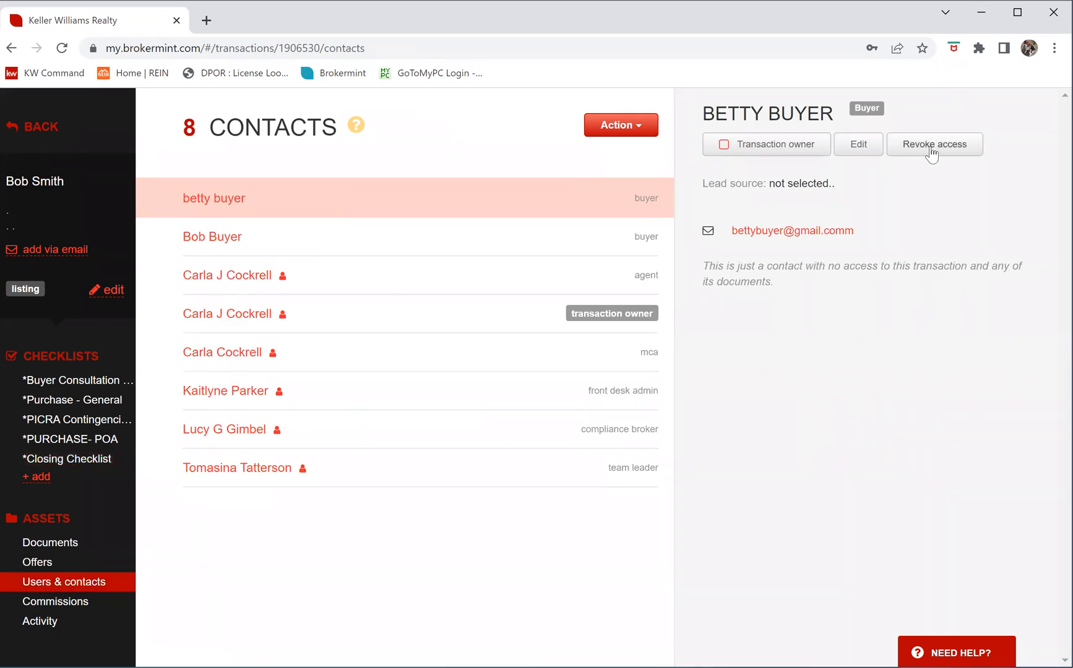
pyautogui.click(863, 145)
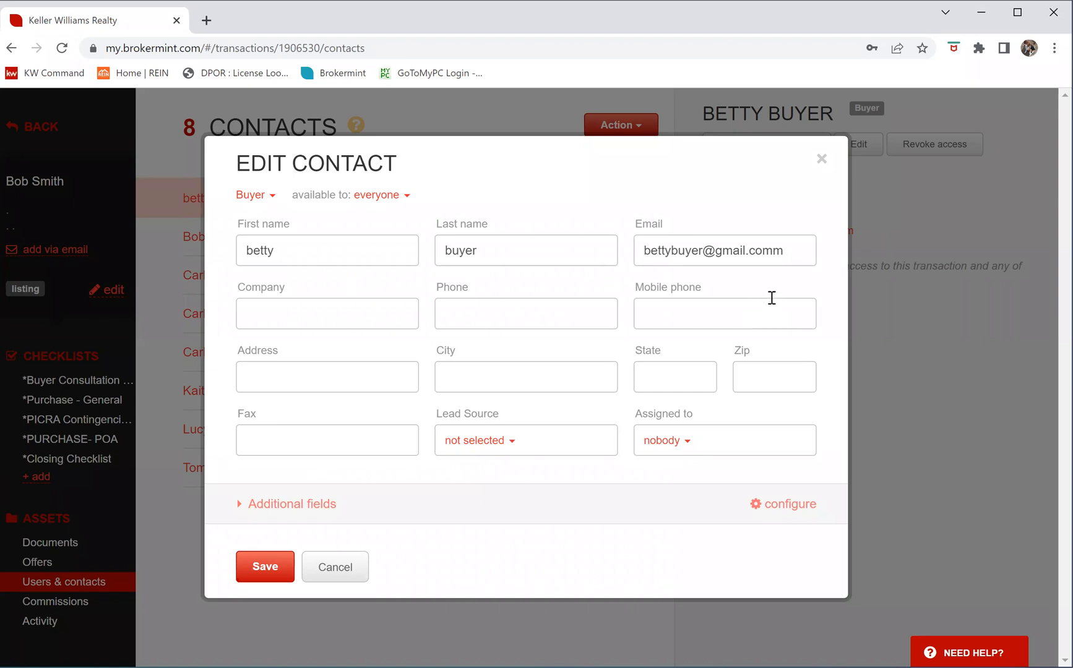
pyautogui.click(820, 159)
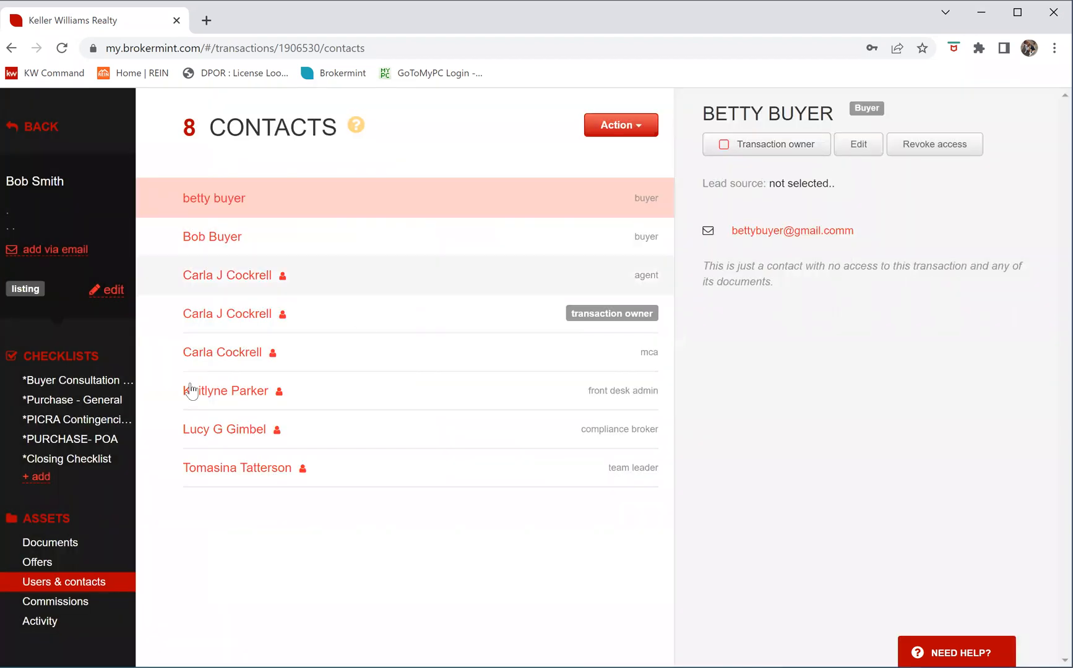
pyautogui.click(68, 461)
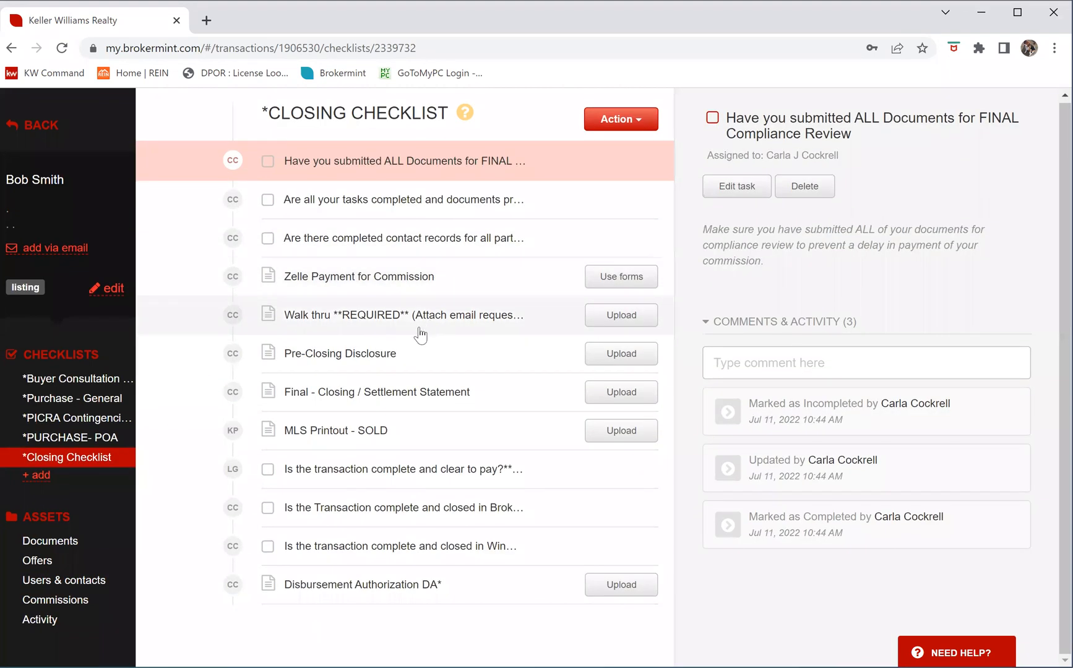
# Review the Walk thru task and its comment box, then show the Pre-Closing Disclosure task
pyautogui.click(530, 323)
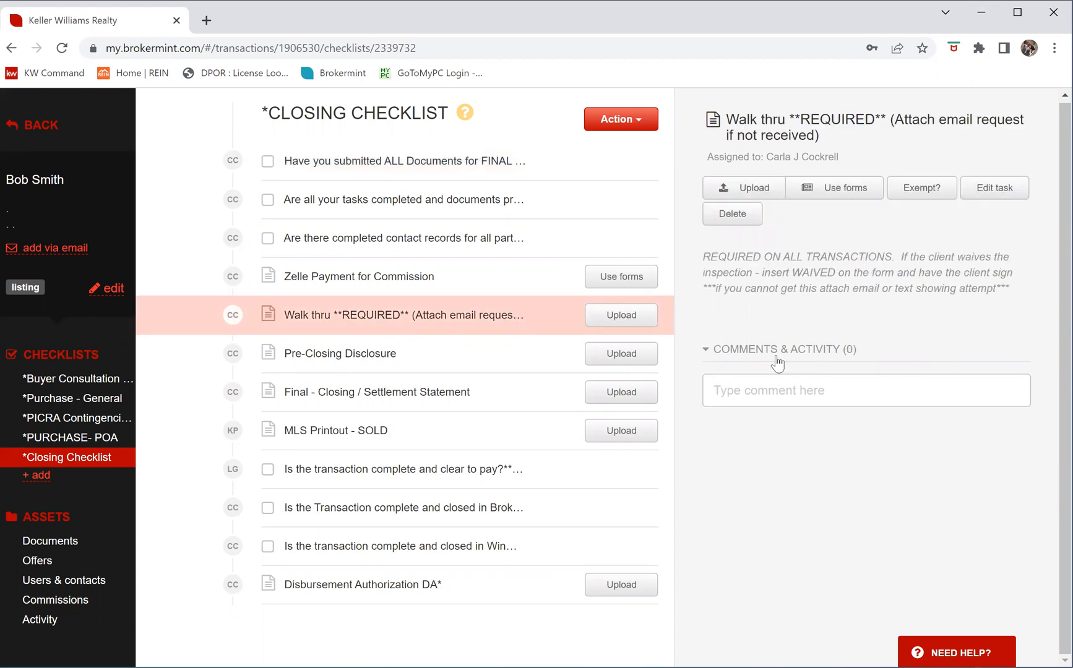
pyautogui.click(766, 392)
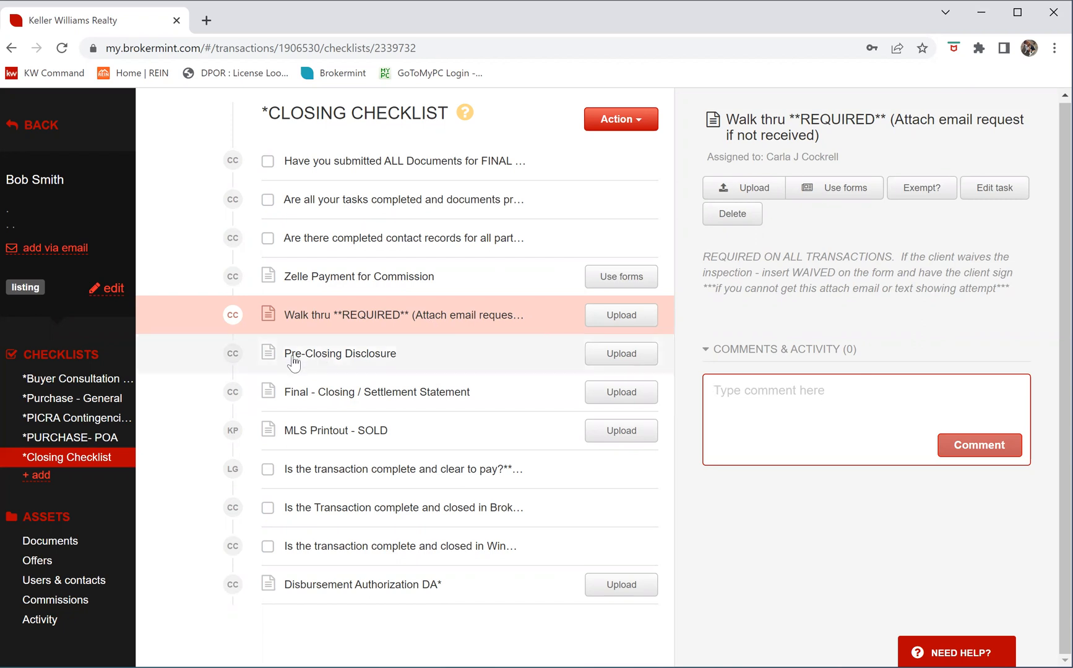
pyautogui.click(417, 362)
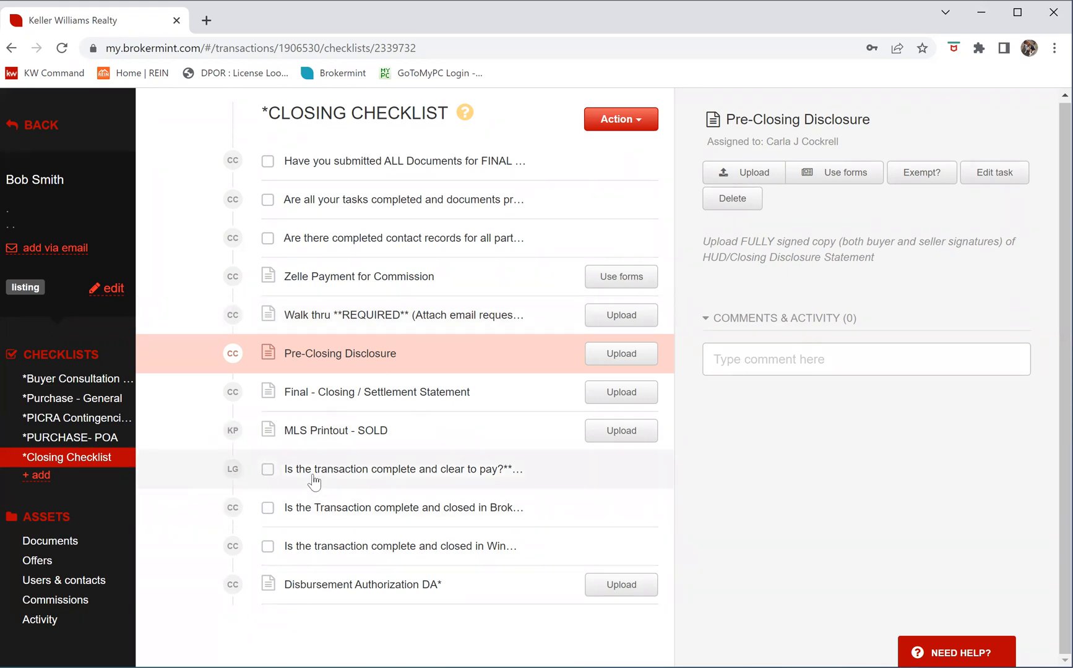
# Show the 'Is the transaction complete and clear to pay' task, then switch to Buyer Consultation
pyautogui.click(408, 470)
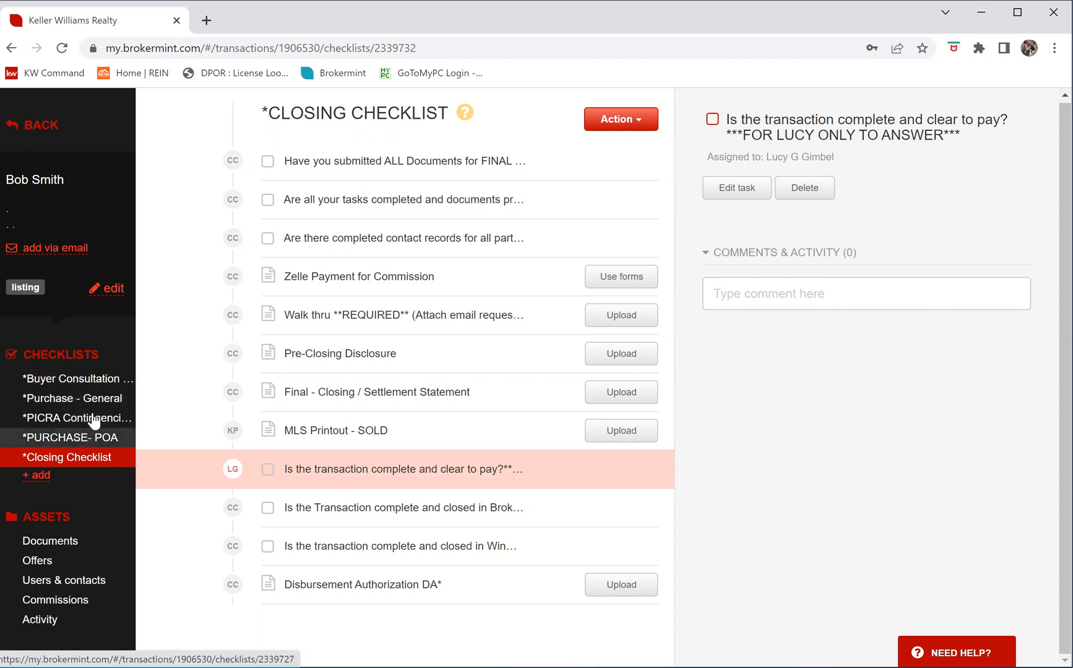
pyautogui.click(99, 386)
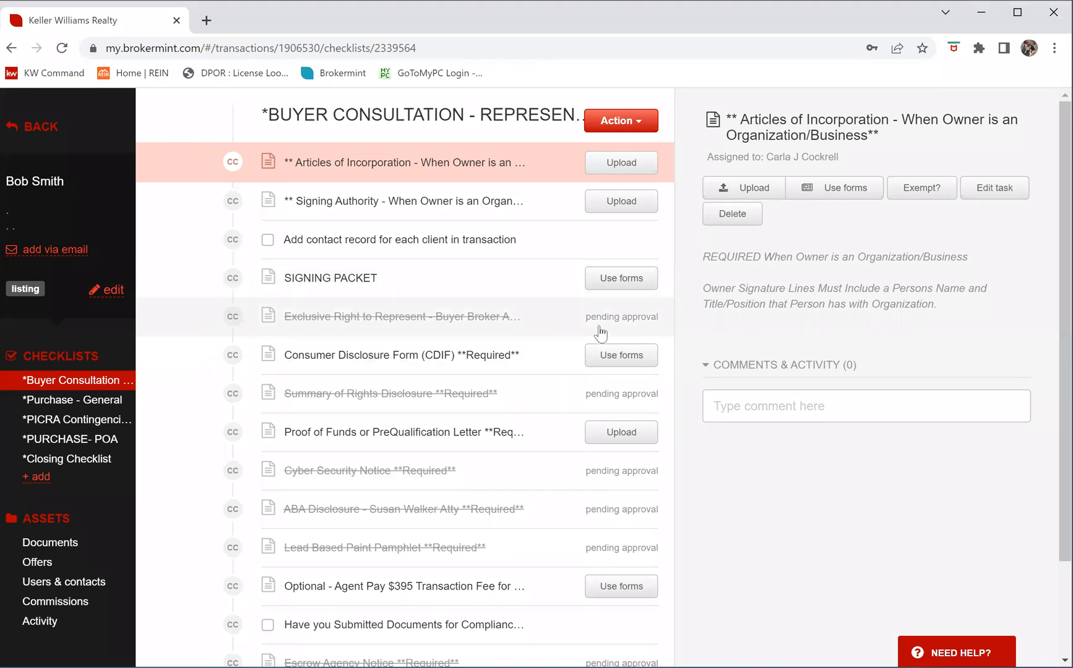
# View the Exclusive Right to Represent task's comments and activity, then switch to Purchase - General
pyautogui.click(413, 320)
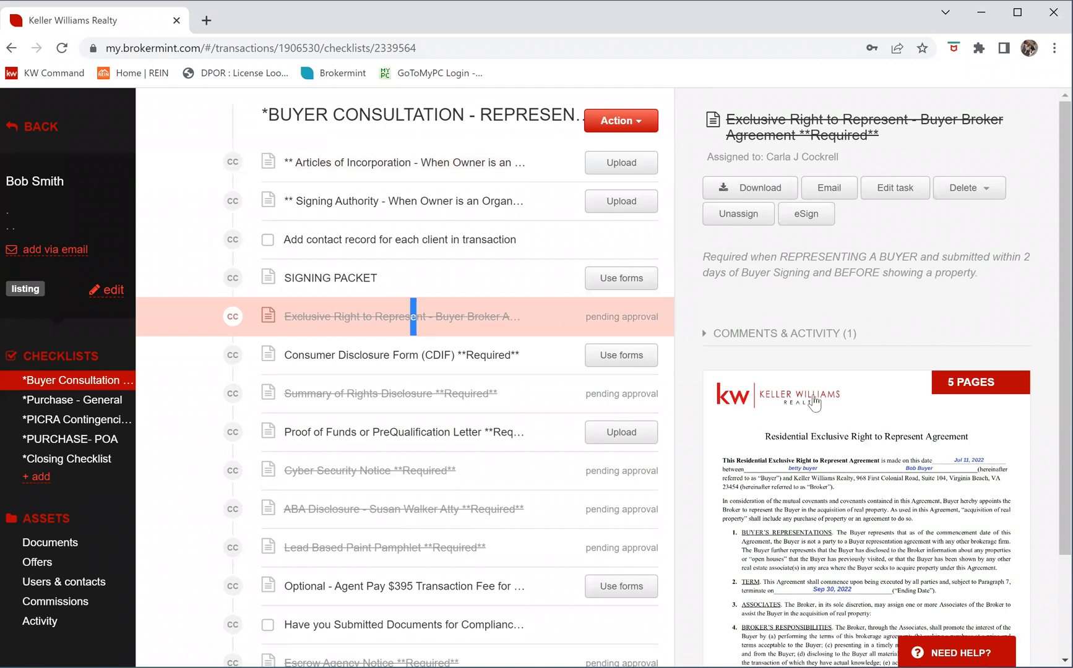
pyautogui.click(749, 334)
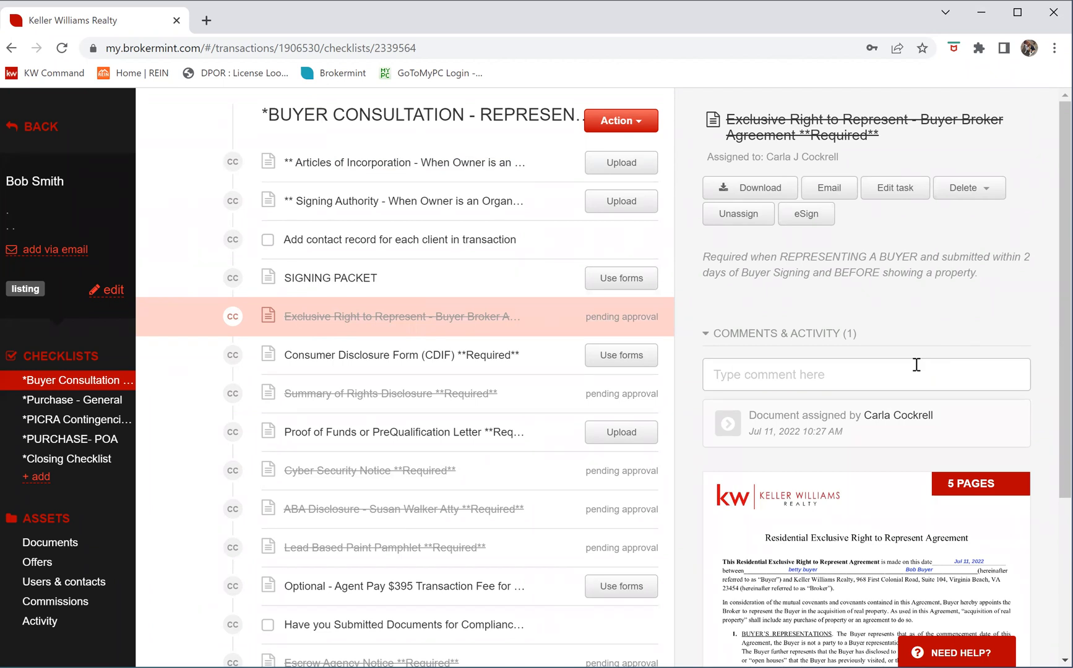
pyautogui.click(58, 409)
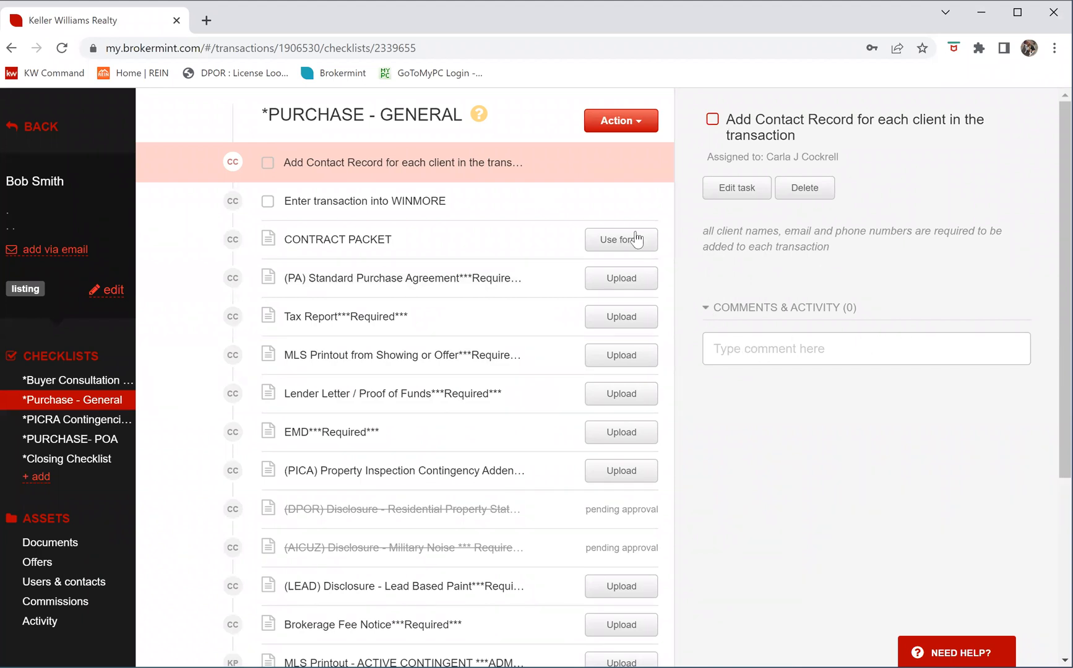
# Preview the Add Task form for Purchase - General, discard it, and return to the Closing Checklist
pyautogui.click(640, 124)
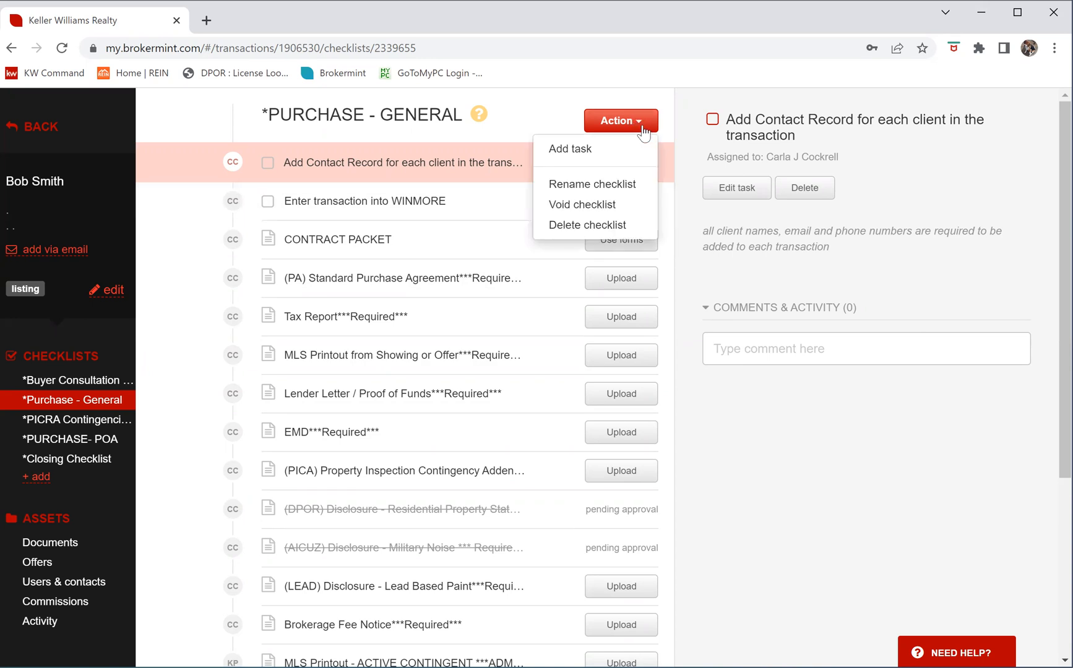
pyautogui.click(590, 150)
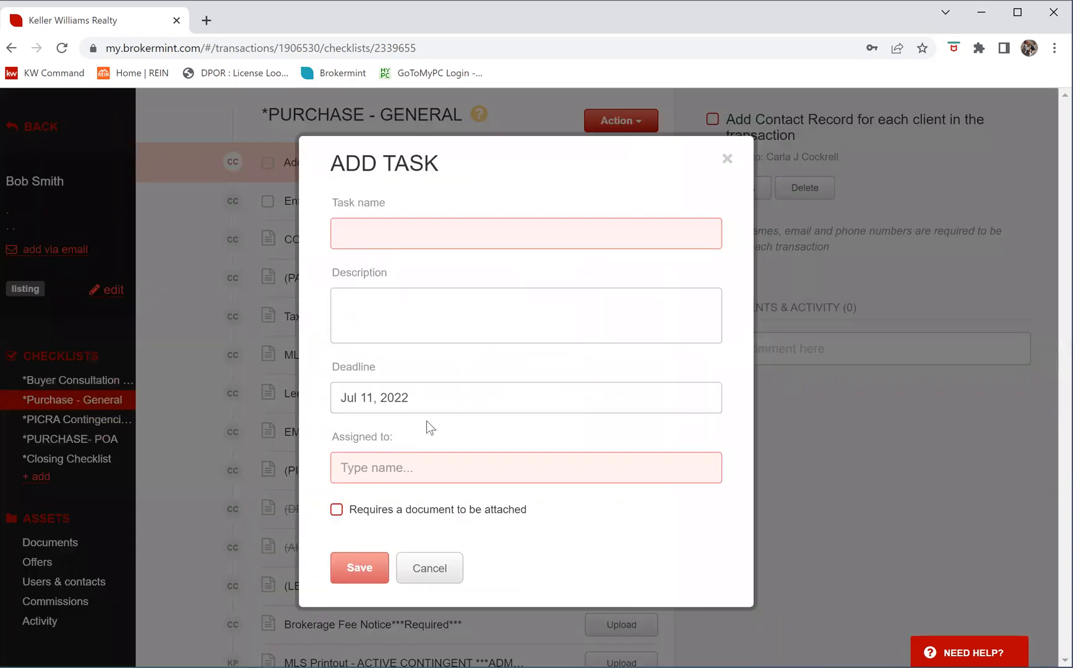
pyautogui.click(728, 159)
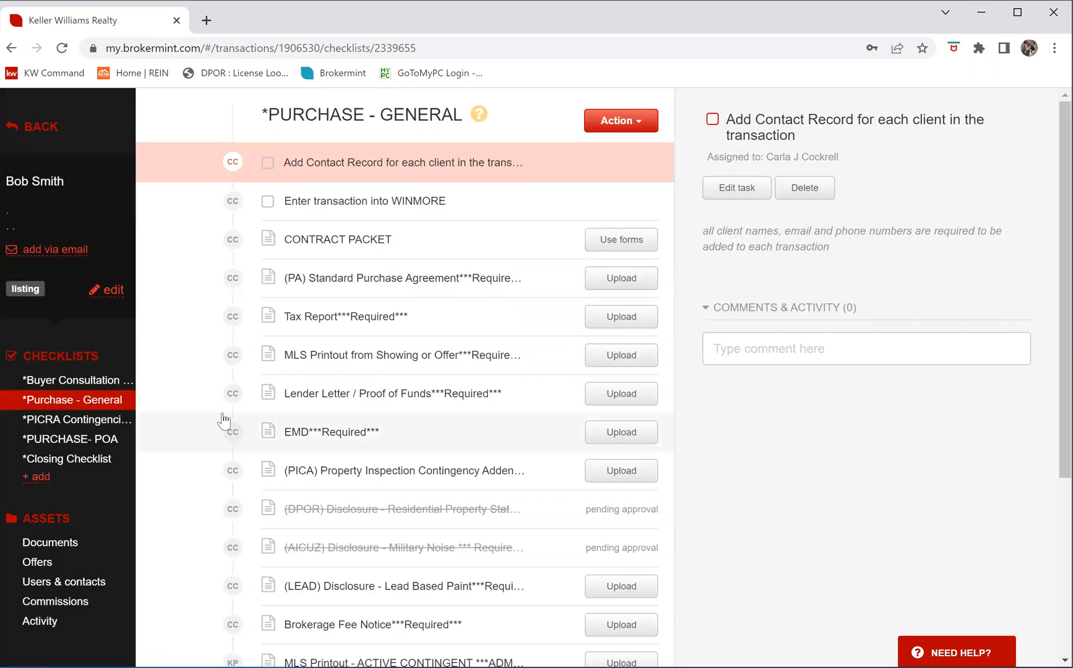
pyautogui.click(33, 465)
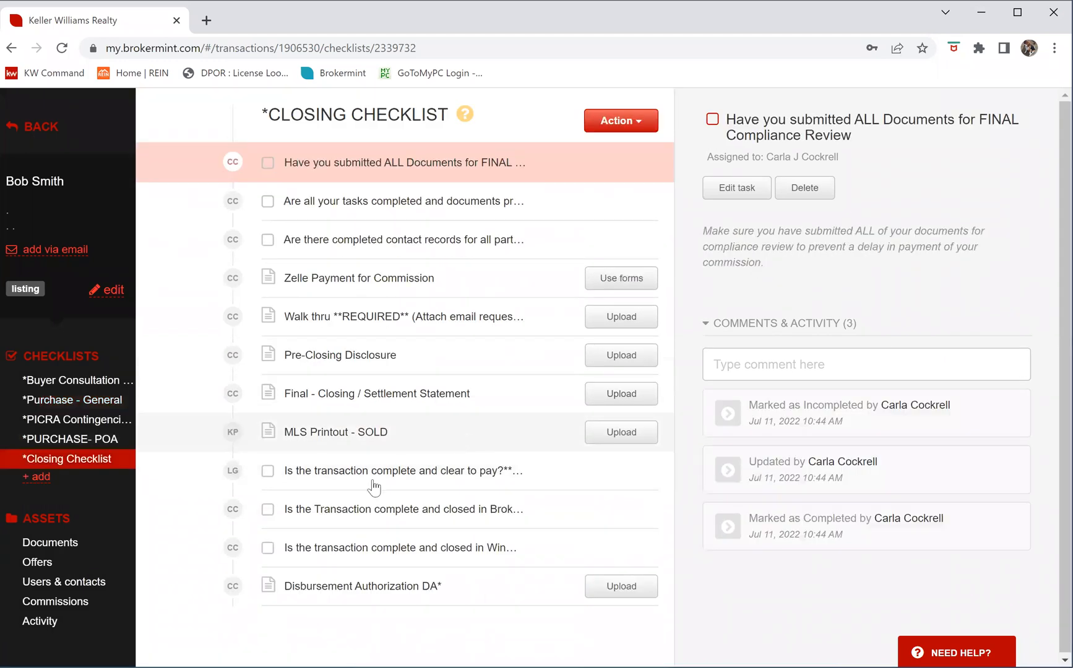
# Email the compliance broker from Users & contacts using the 'Agent - Checking for Clear to Pay' template
pyautogui.click(69, 592)
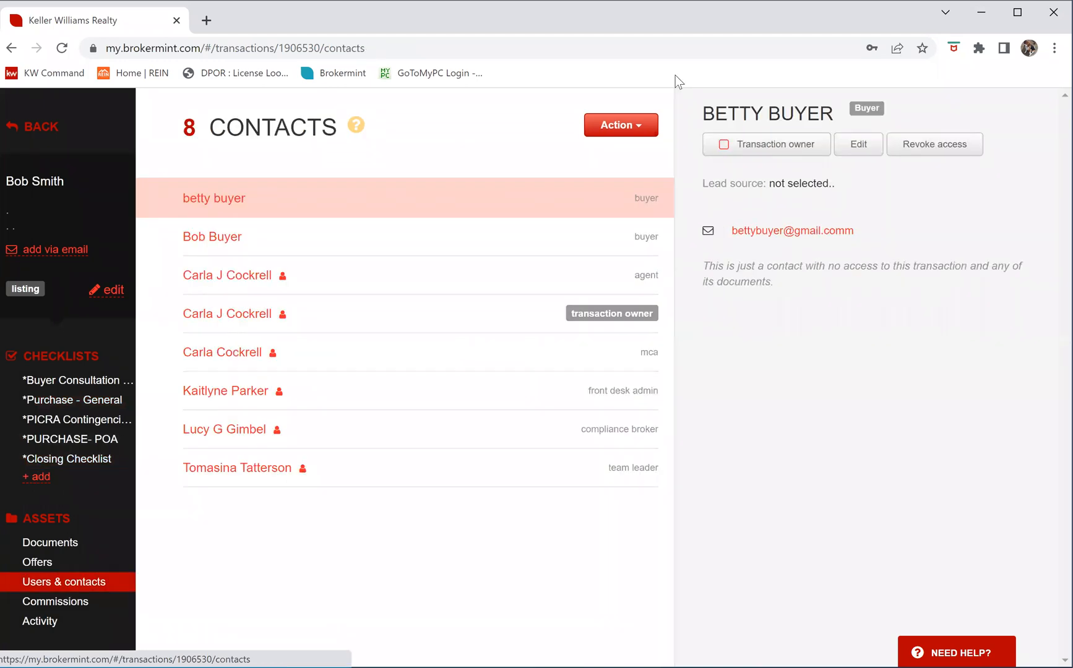
pyautogui.click(643, 126)
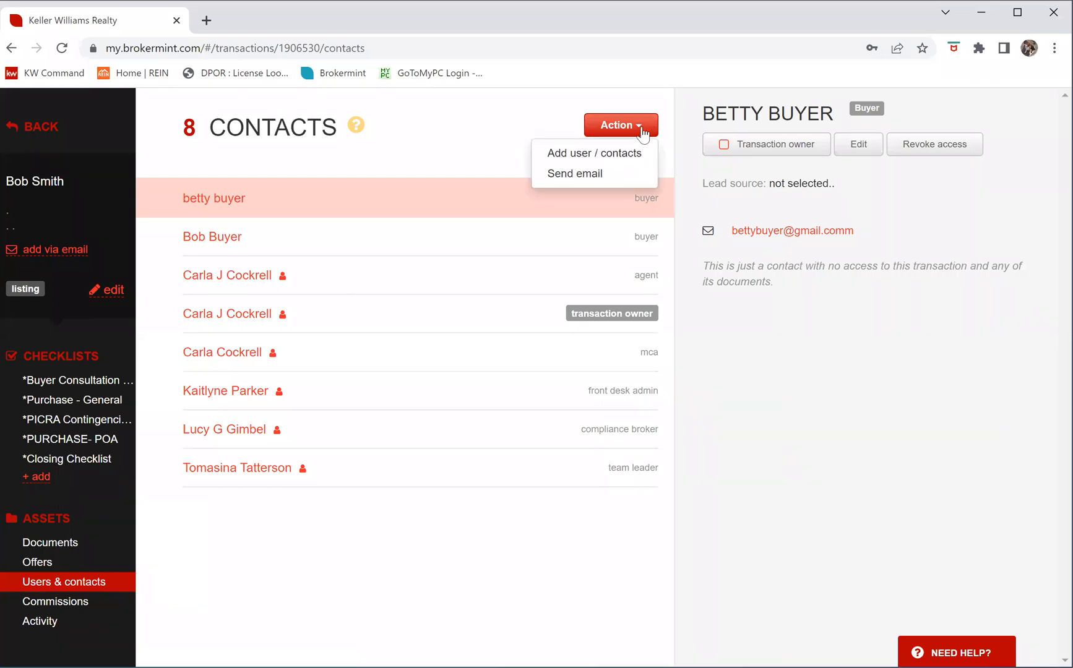
pyautogui.click(551, 174)
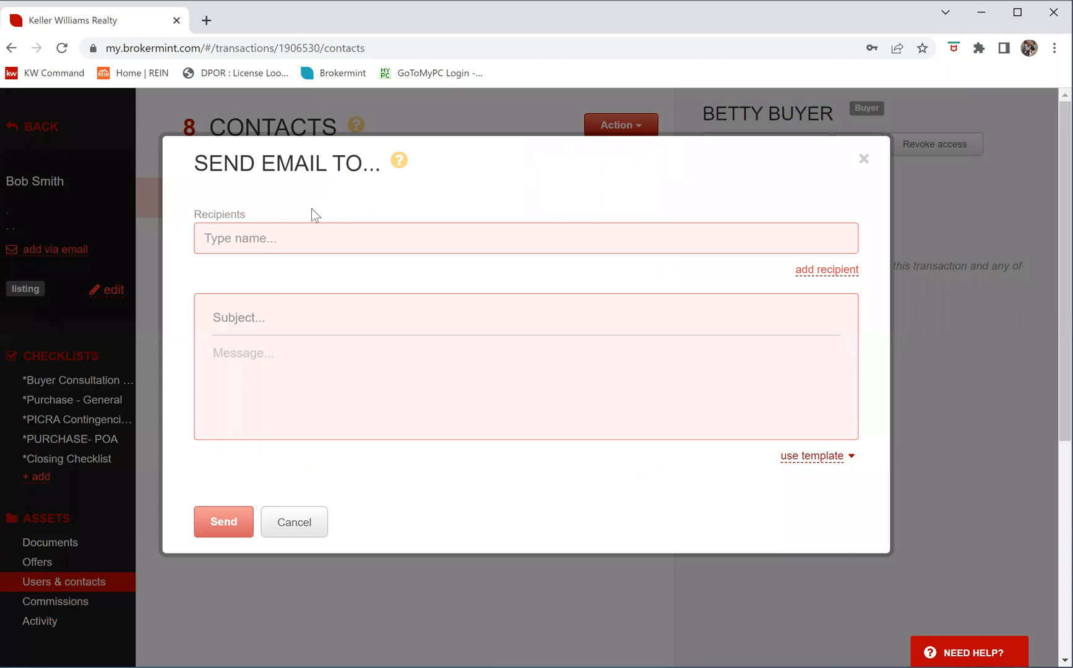
pyautogui.click(264, 235)
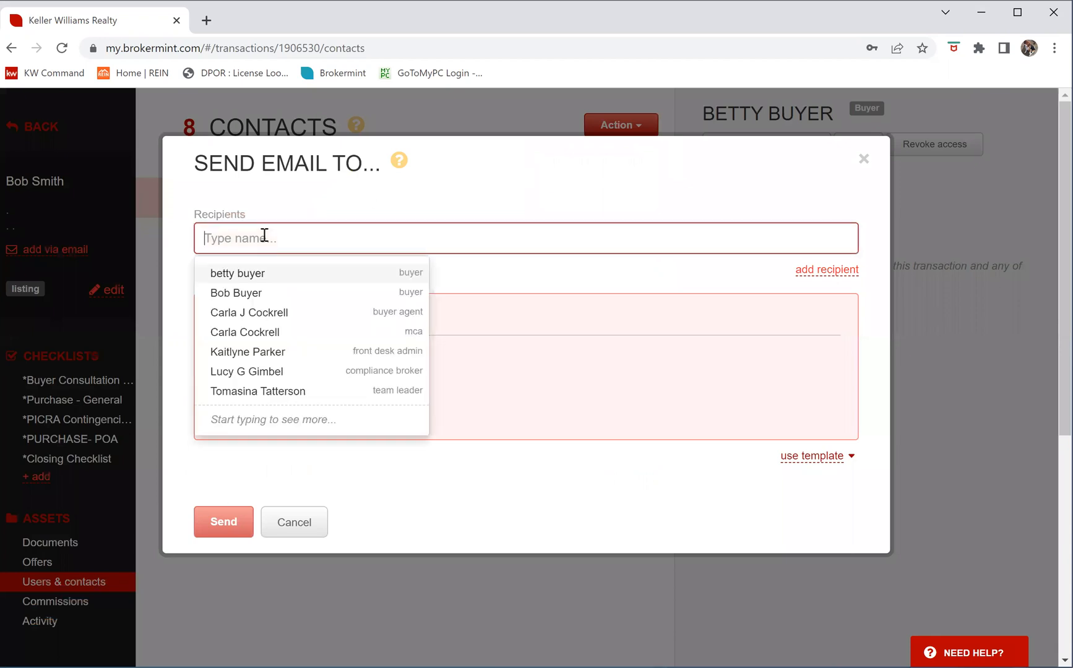
pyautogui.click(251, 370)
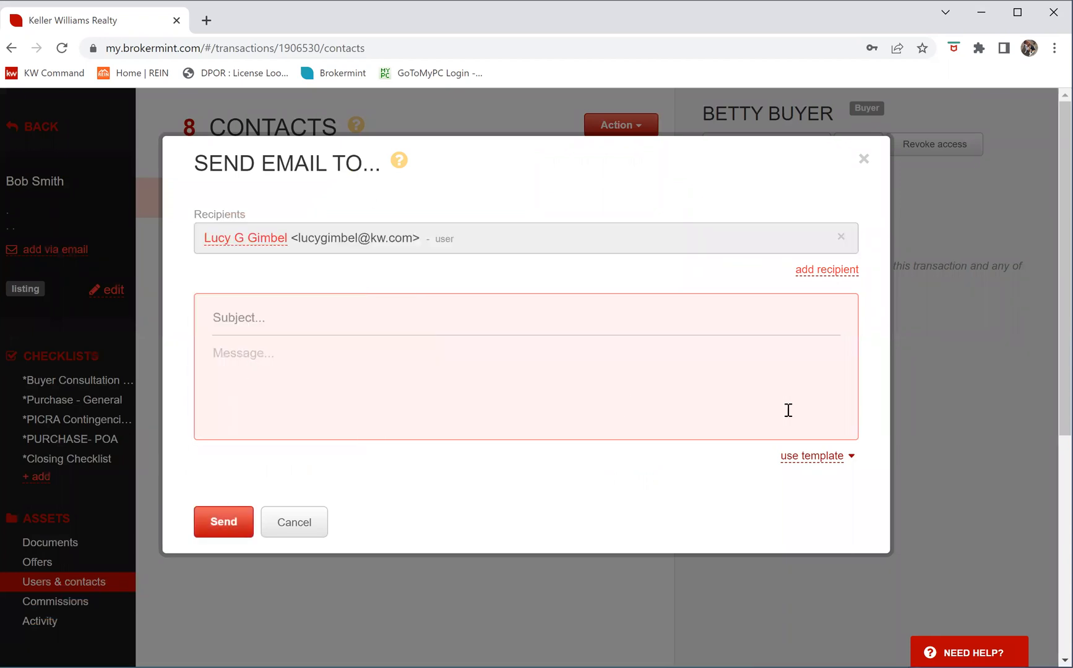
pyautogui.click(851, 457)
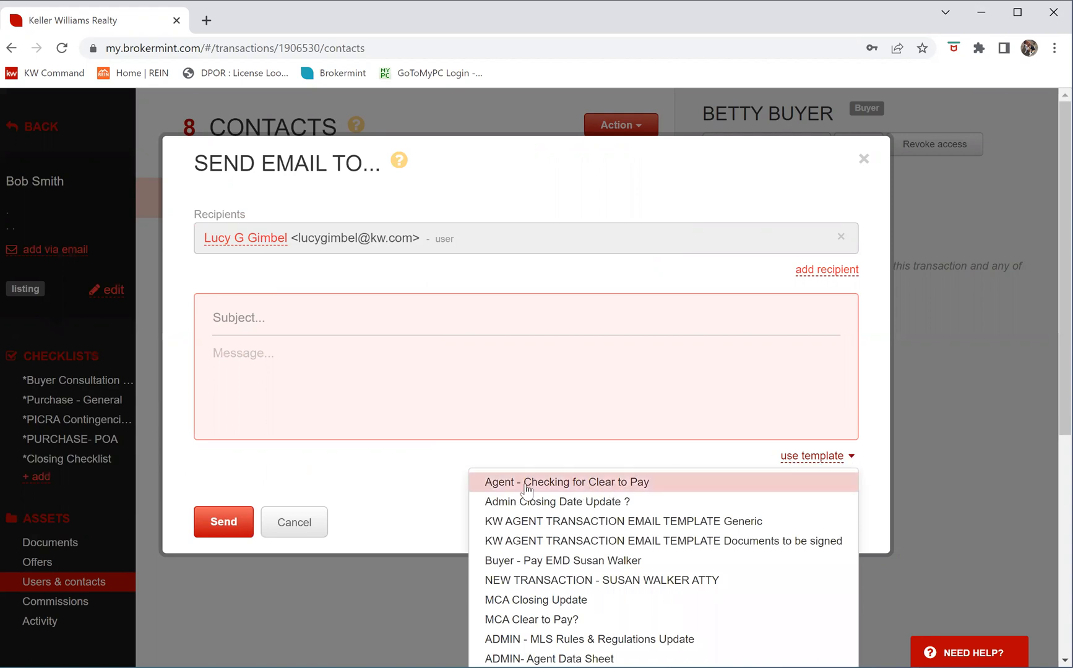
pyautogui.click(568, 483)
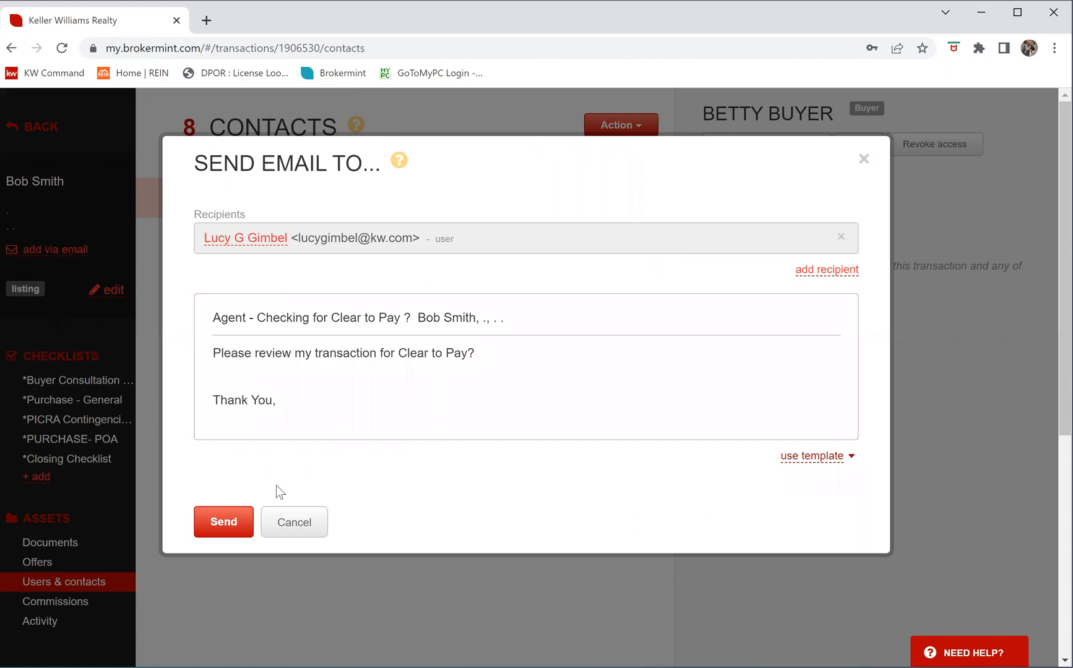
pyautogui.click(224, 527)
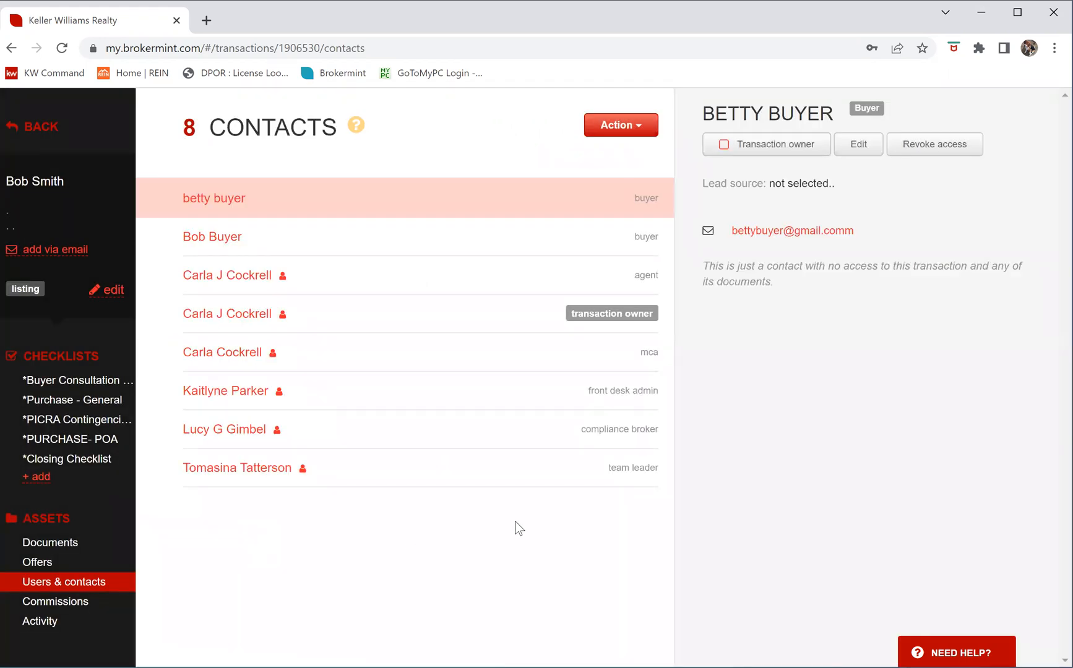
# Open the checklist from the sidebar and bring up the clear-to-pay task's details
pyautogui.click(87, 461)
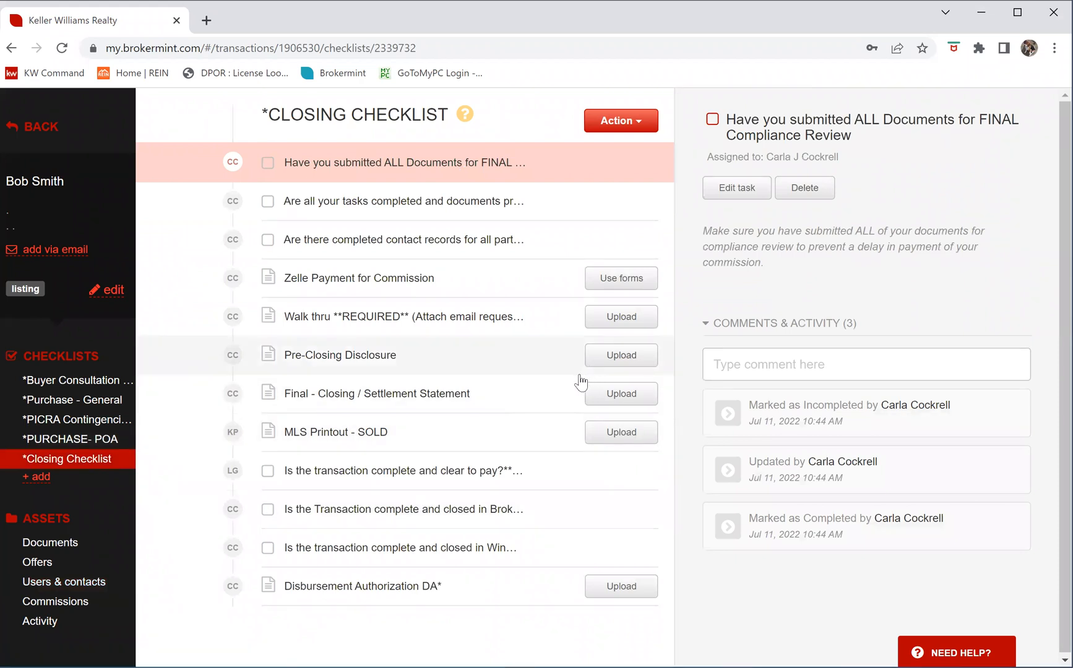
pyautogui.scroll(-1, 502, 443)
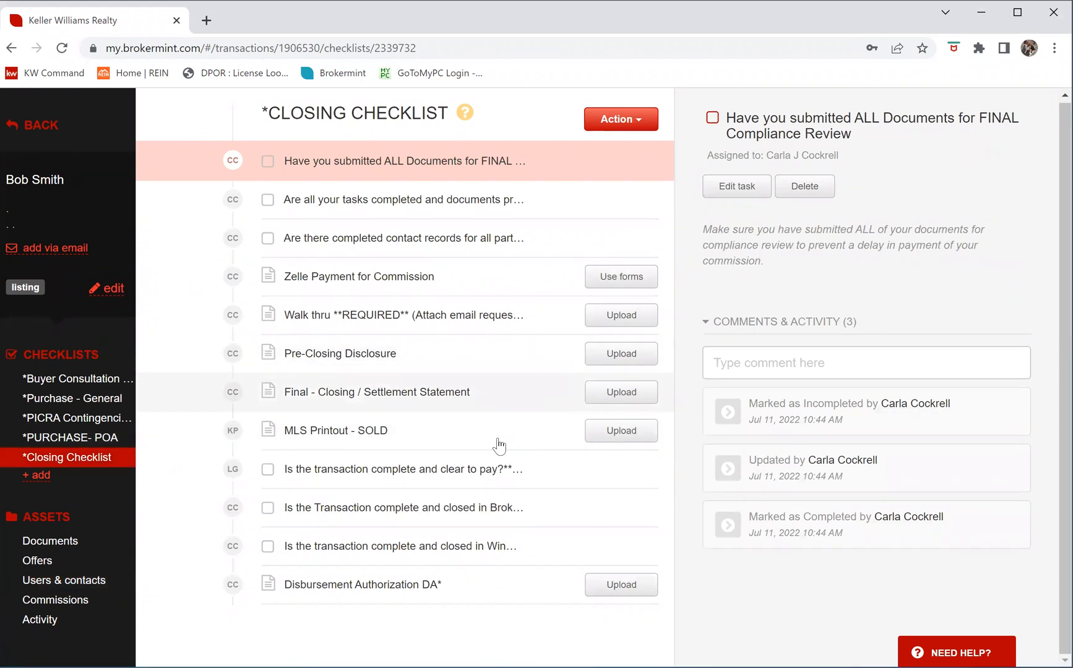
pyautogui.click(540, 468)
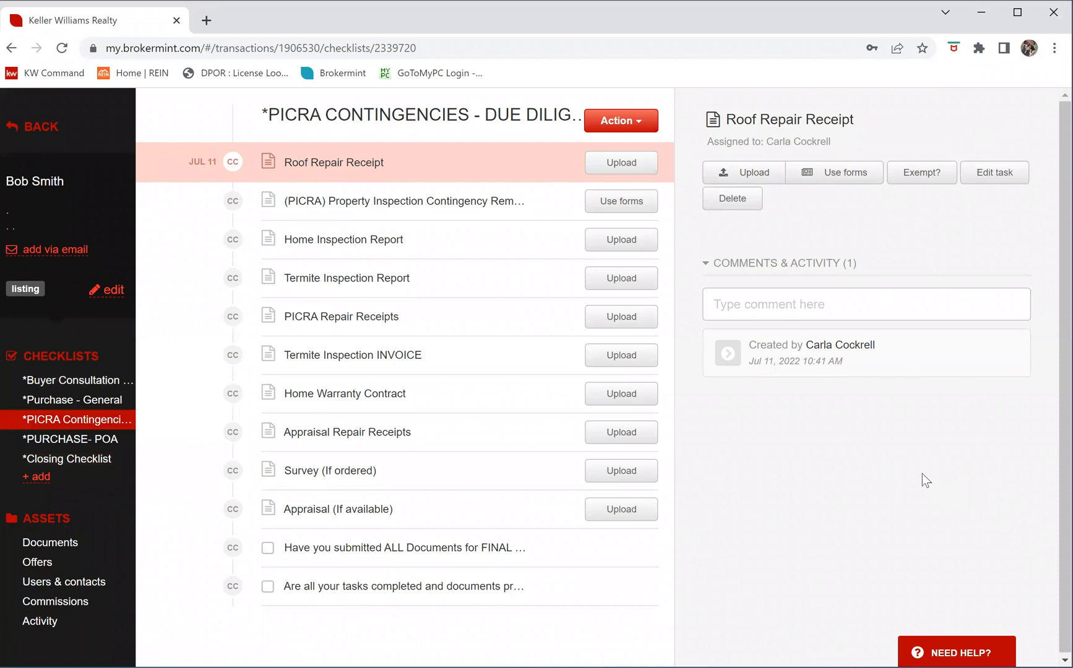
# Show the Disbursement Authorization DA* task's details on the Closing Checklist
pyautogui.click(89, 468)
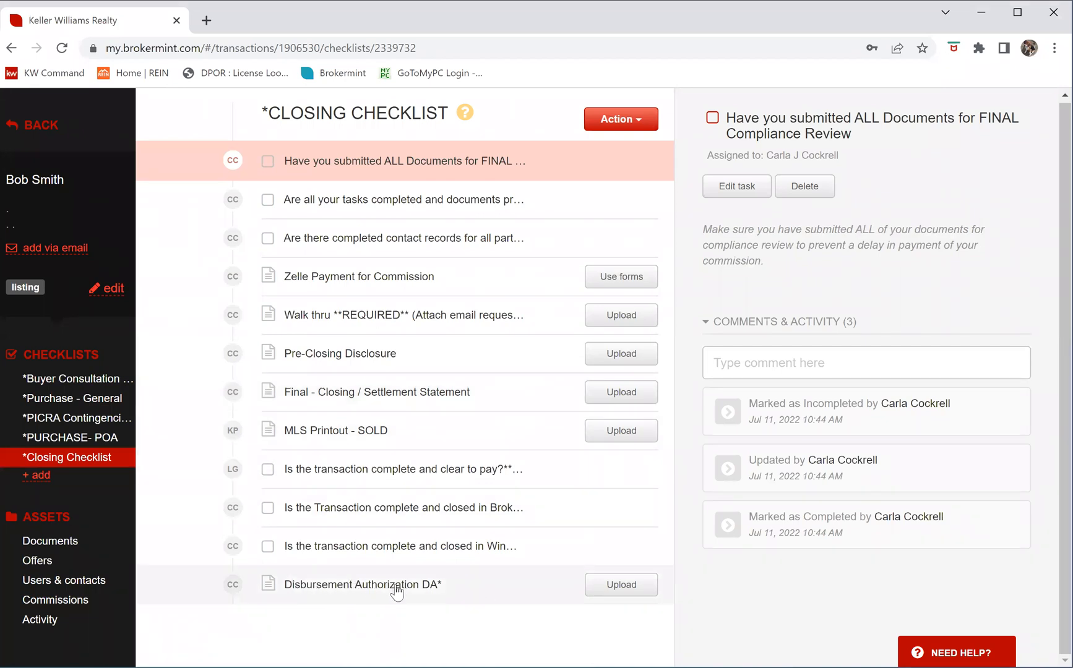
pyautogui.click(457, 594)
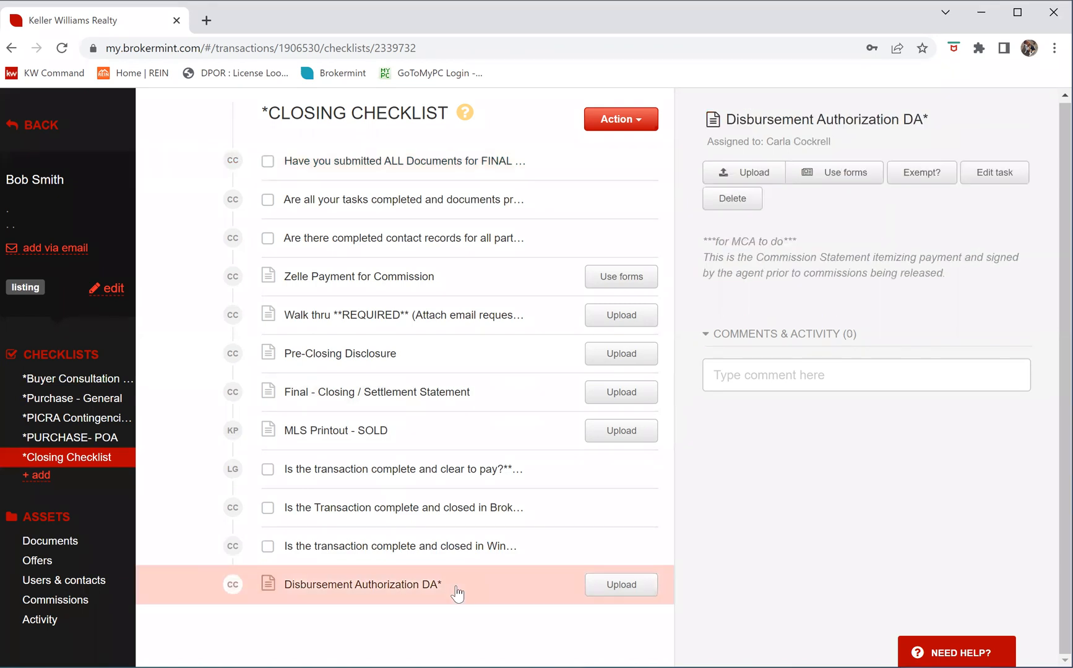